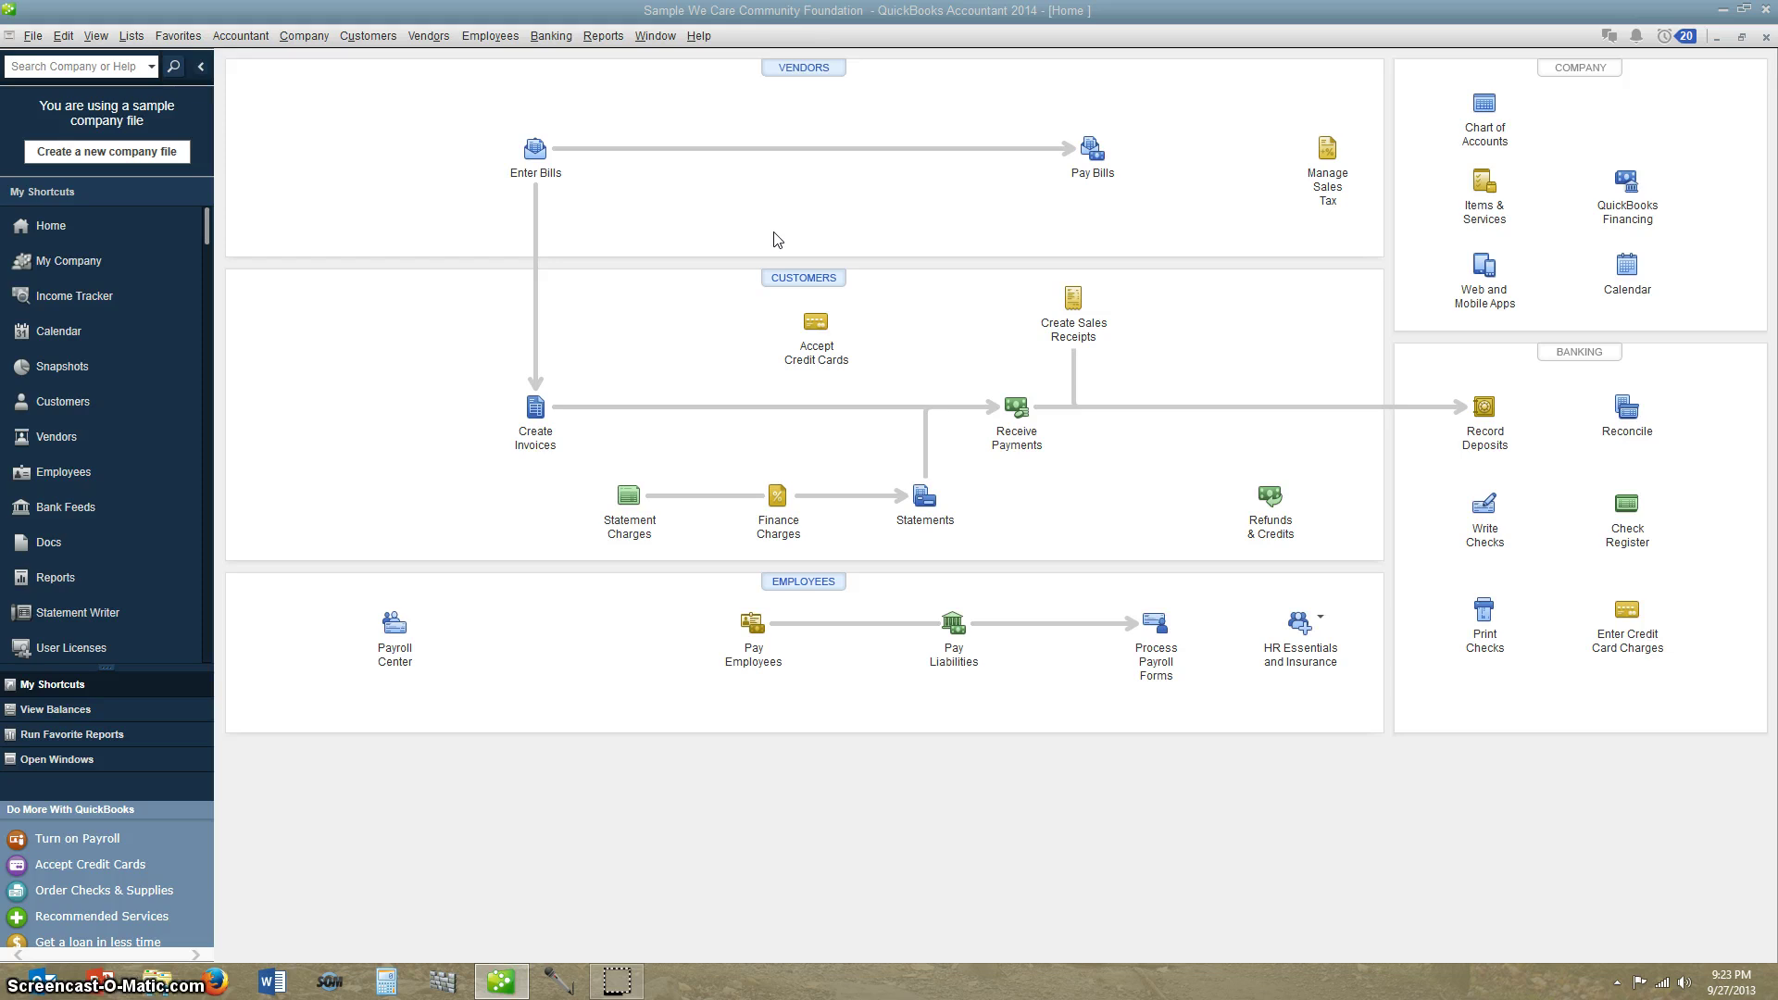
# Step: Open the chart of accounts and review the company accounting preferences for account numbers and class tracking
pyautogui.hotkey('ctrl', 'a')
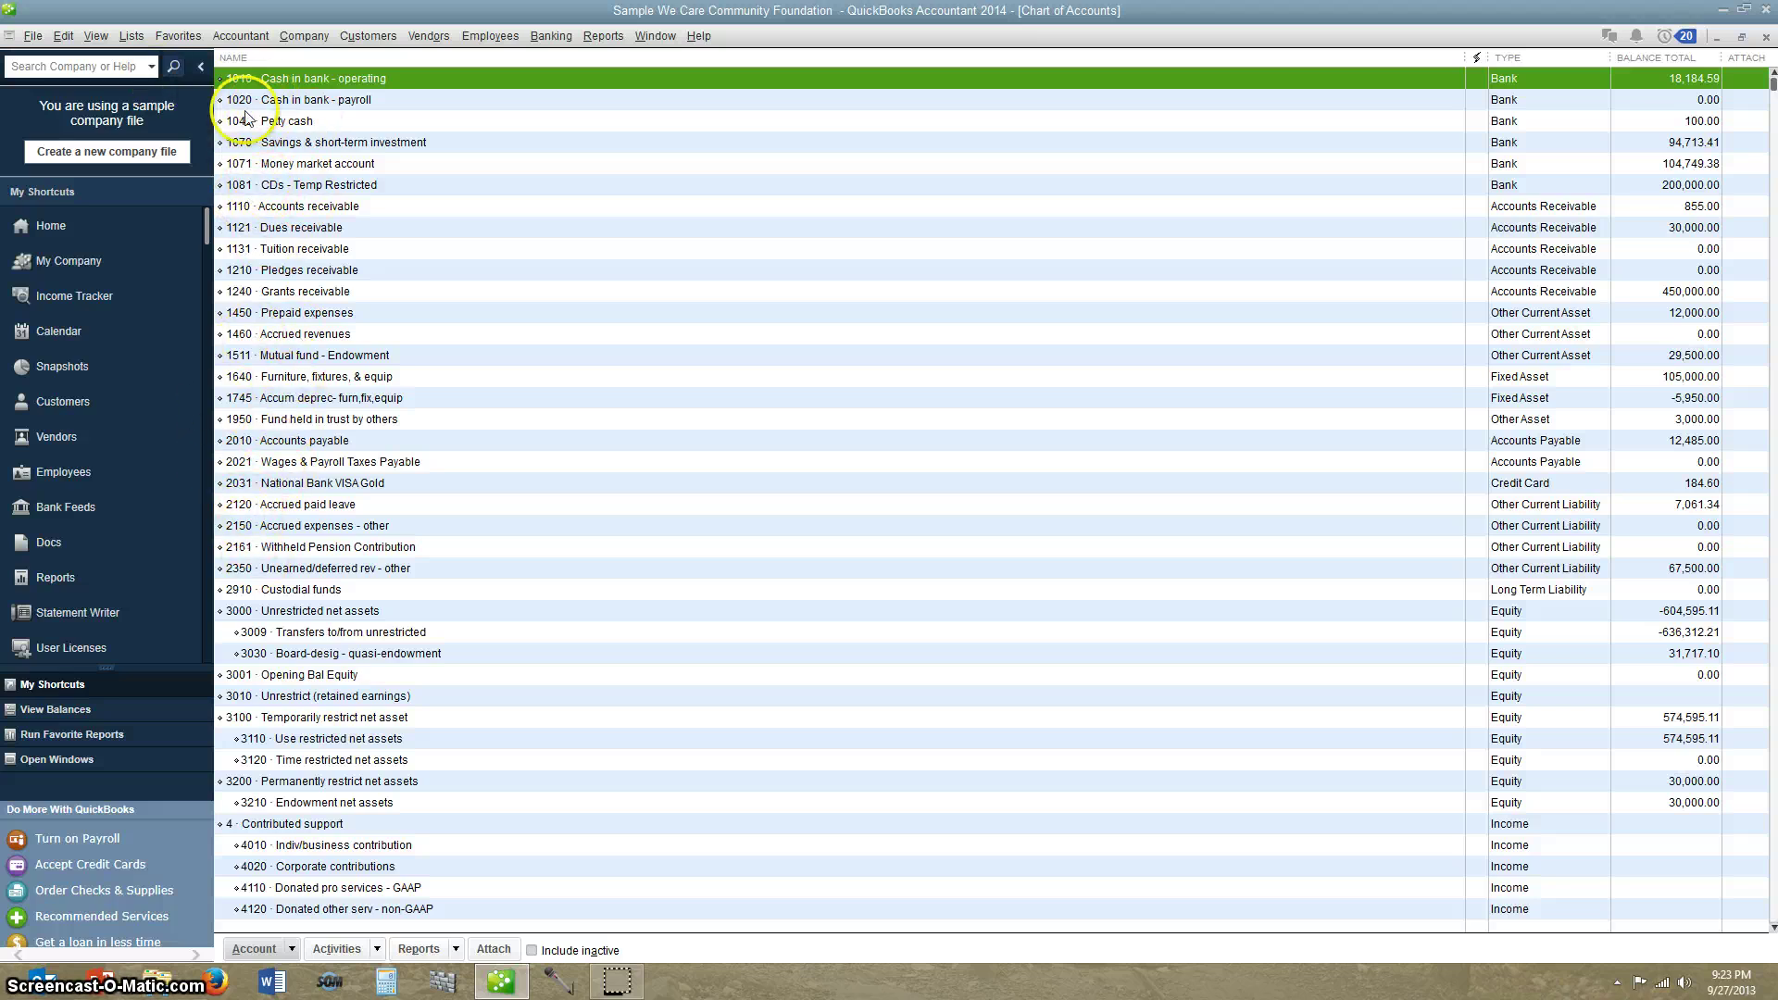
pyautogui.click(63, 37)
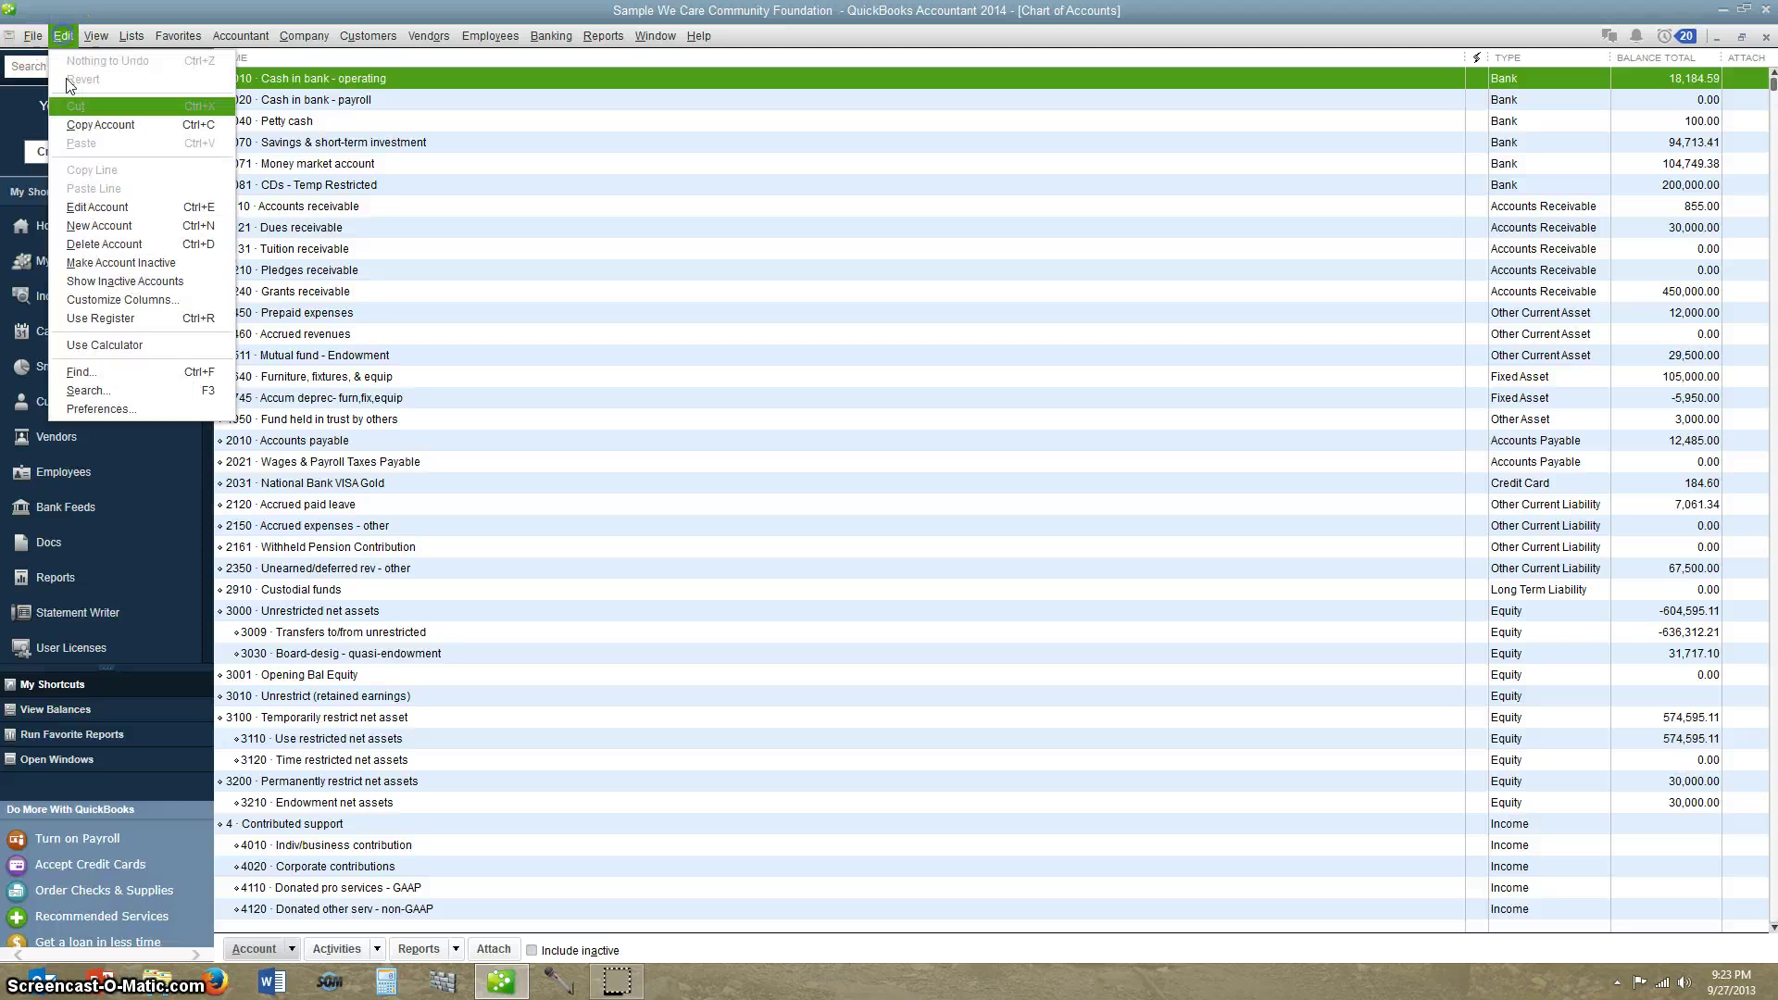
pyautogui.click(107, 404)
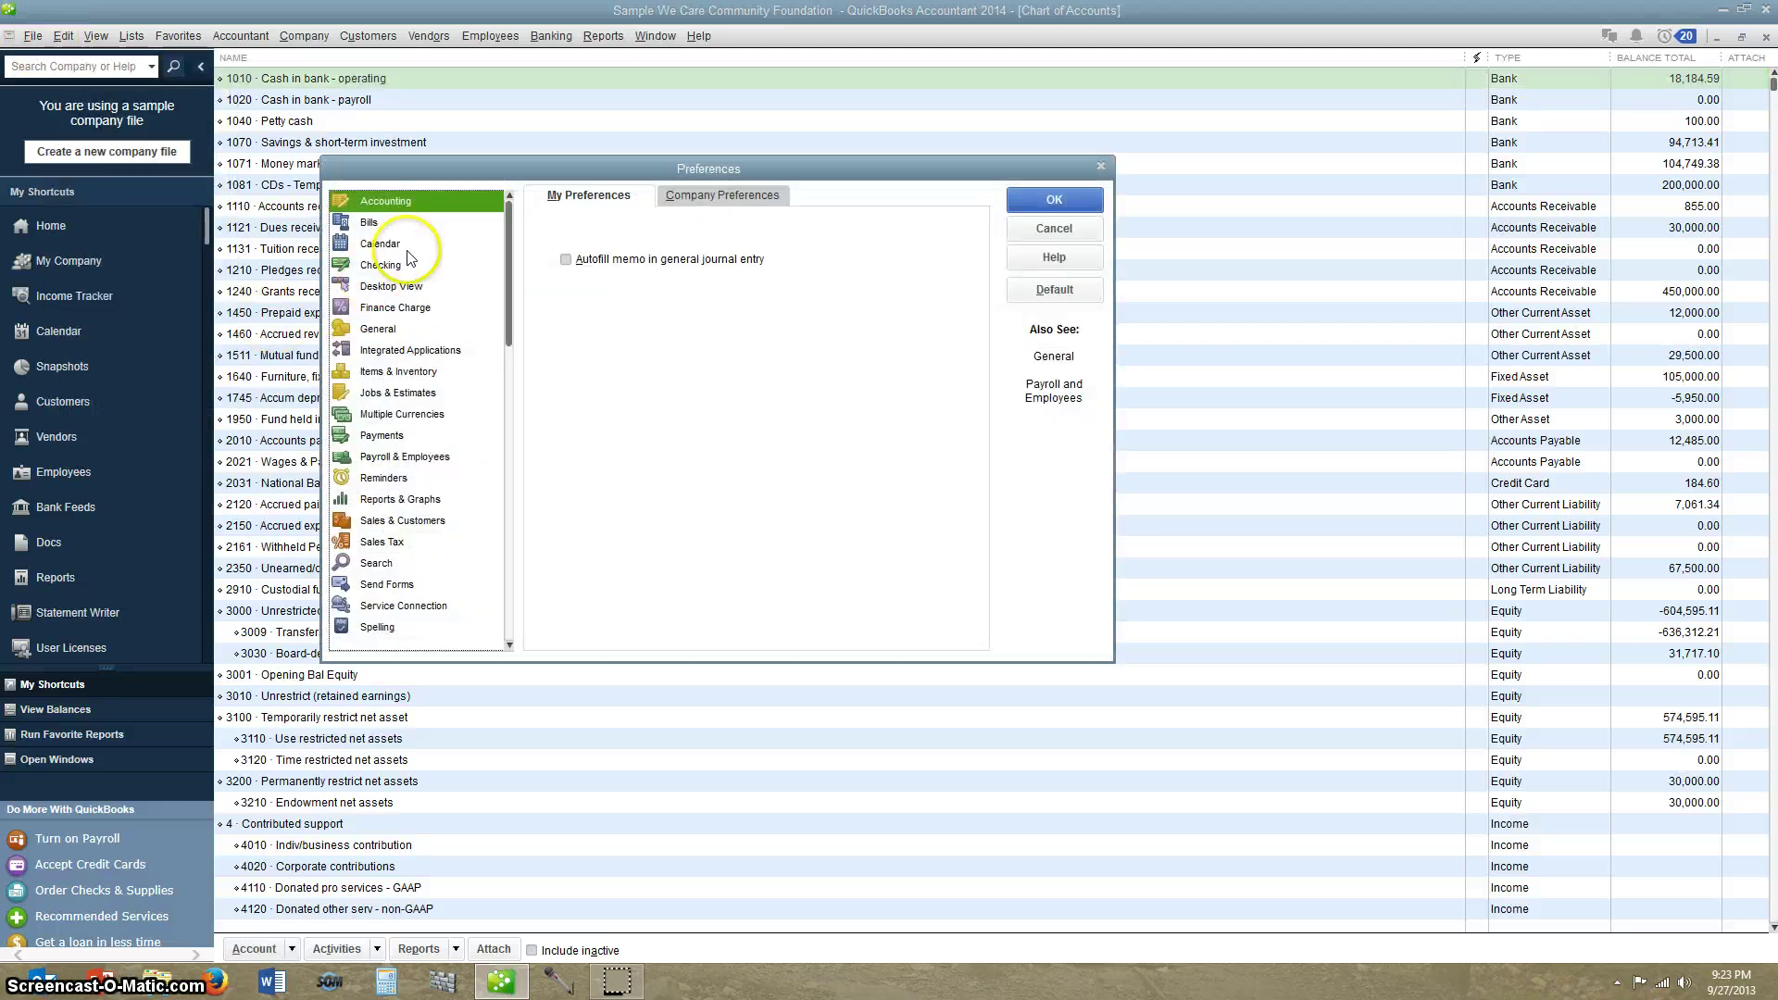
pyautogui.click(703, 196)
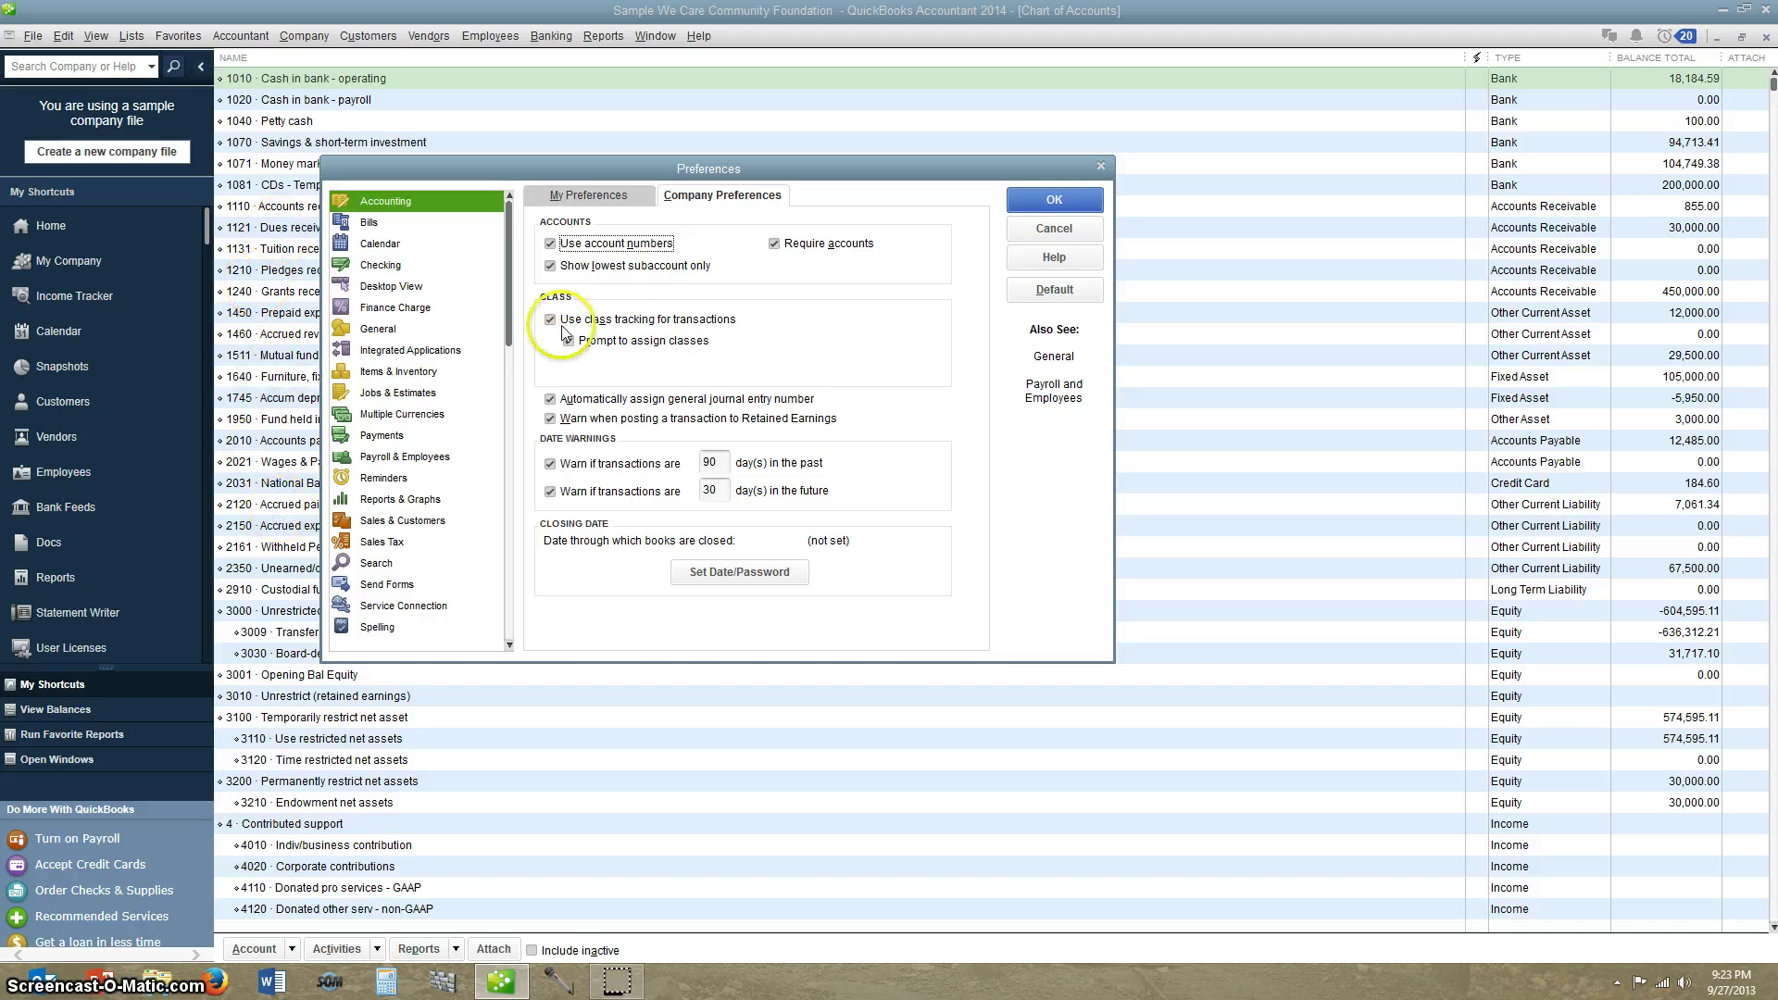
pyautogui.click(1044, 202)
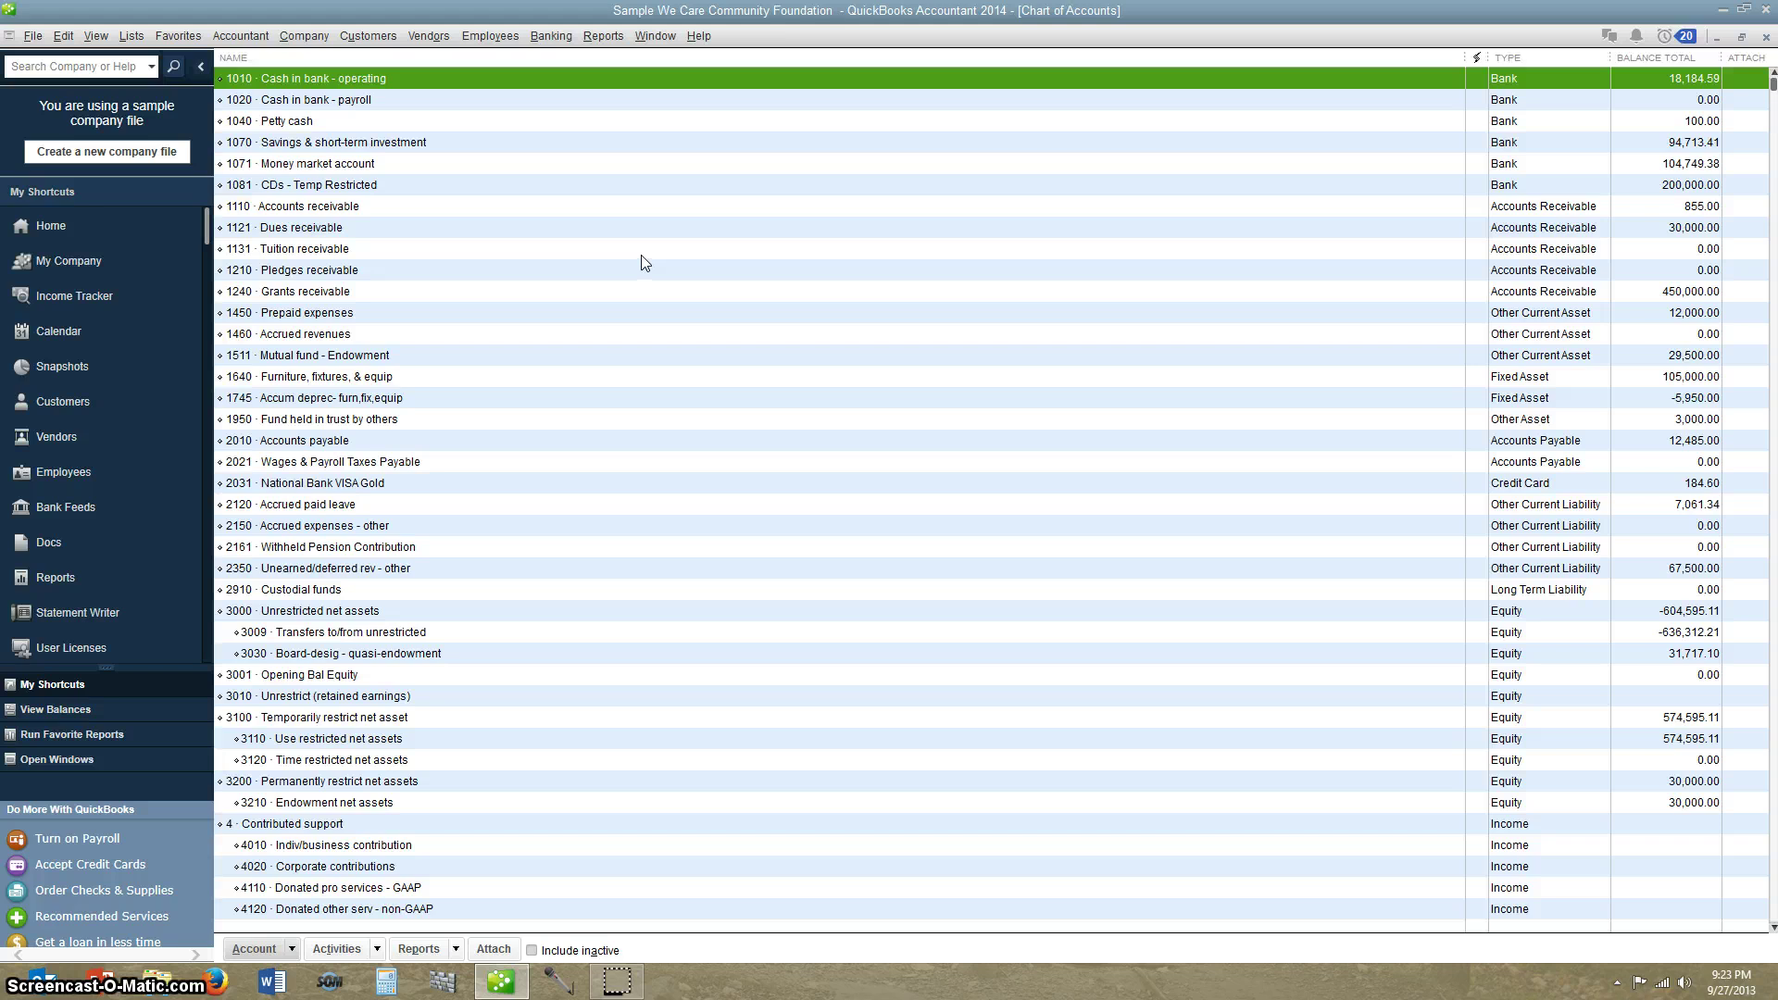
# Step: Start a new account of type Fixed Asset in the chart of accounts
pyautogui.rightClick(755, 256)
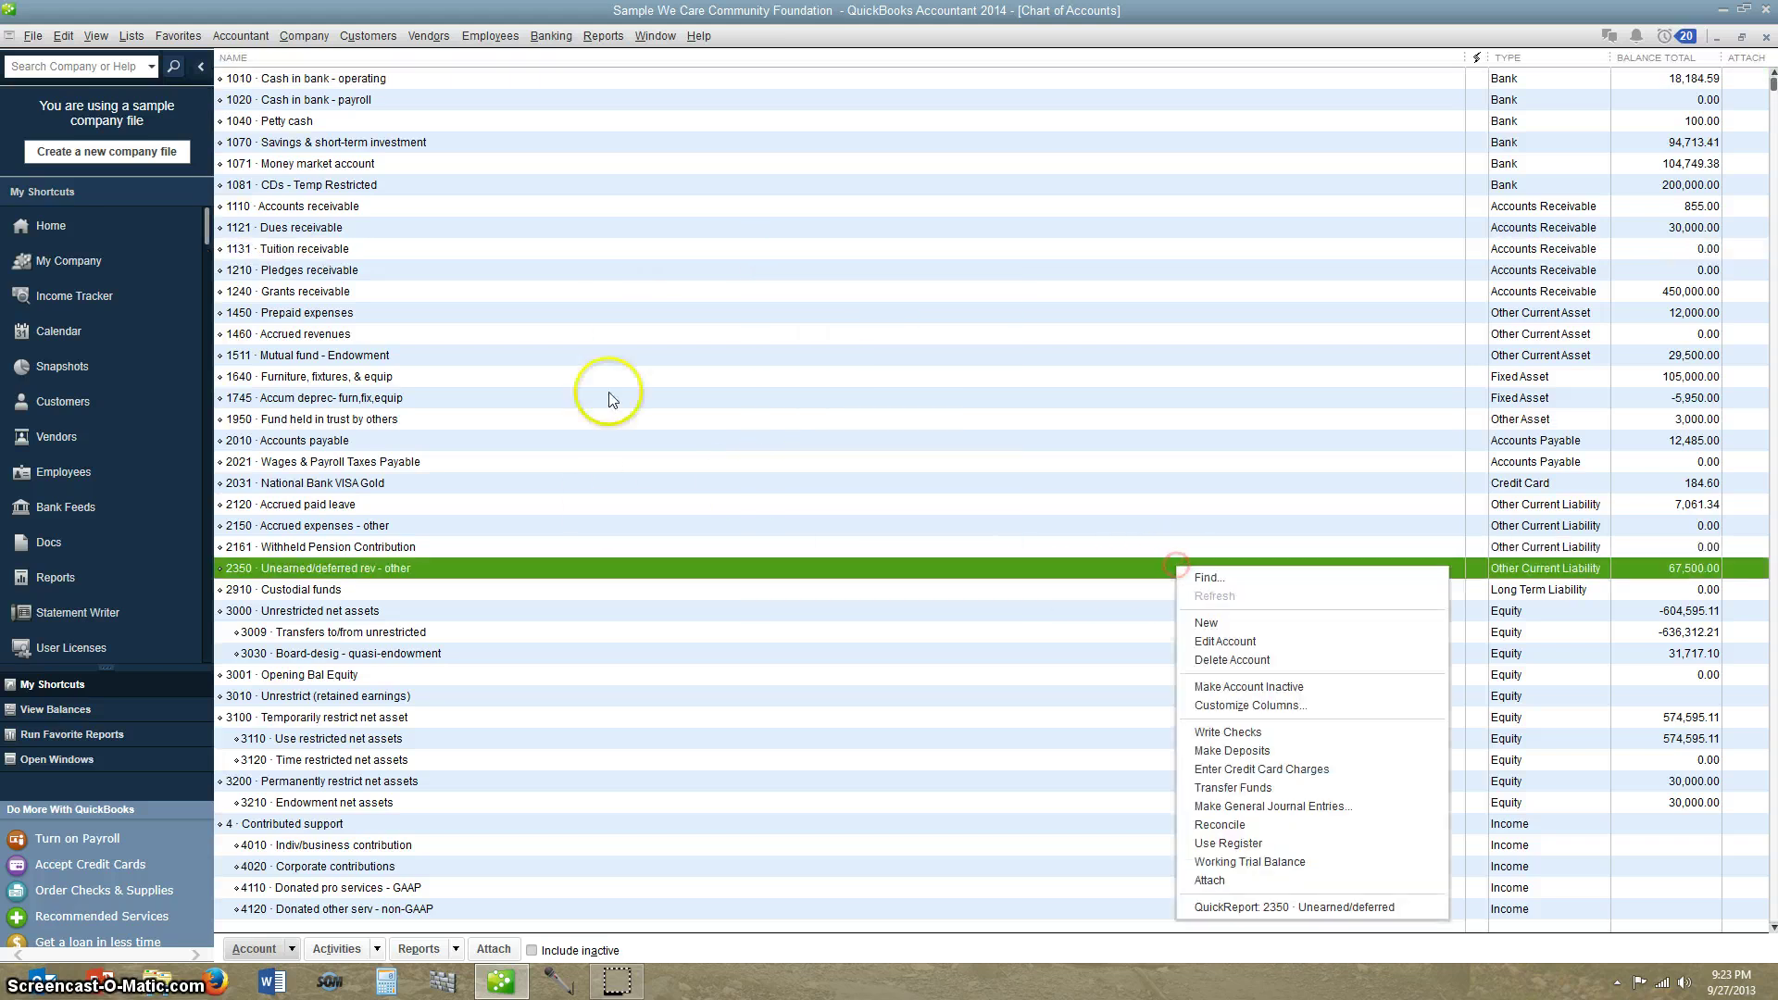
pyautogui.rightClick(600, 336)
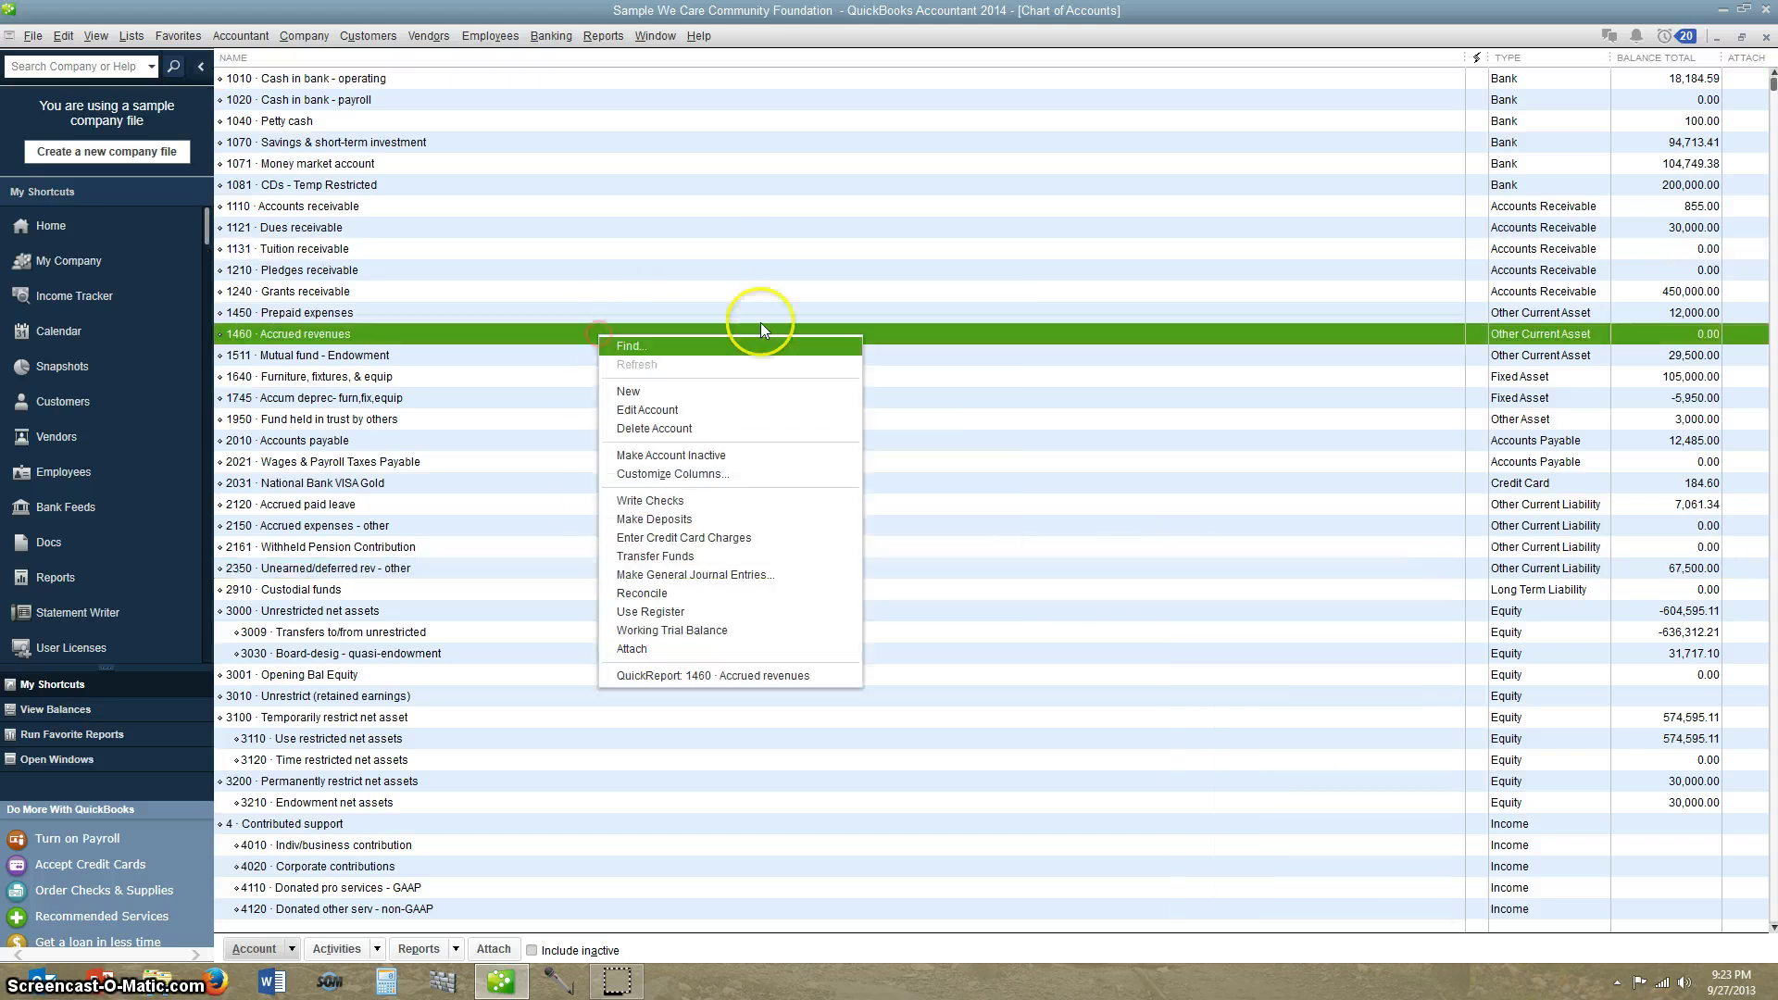
pyautogui.click(643, 392)
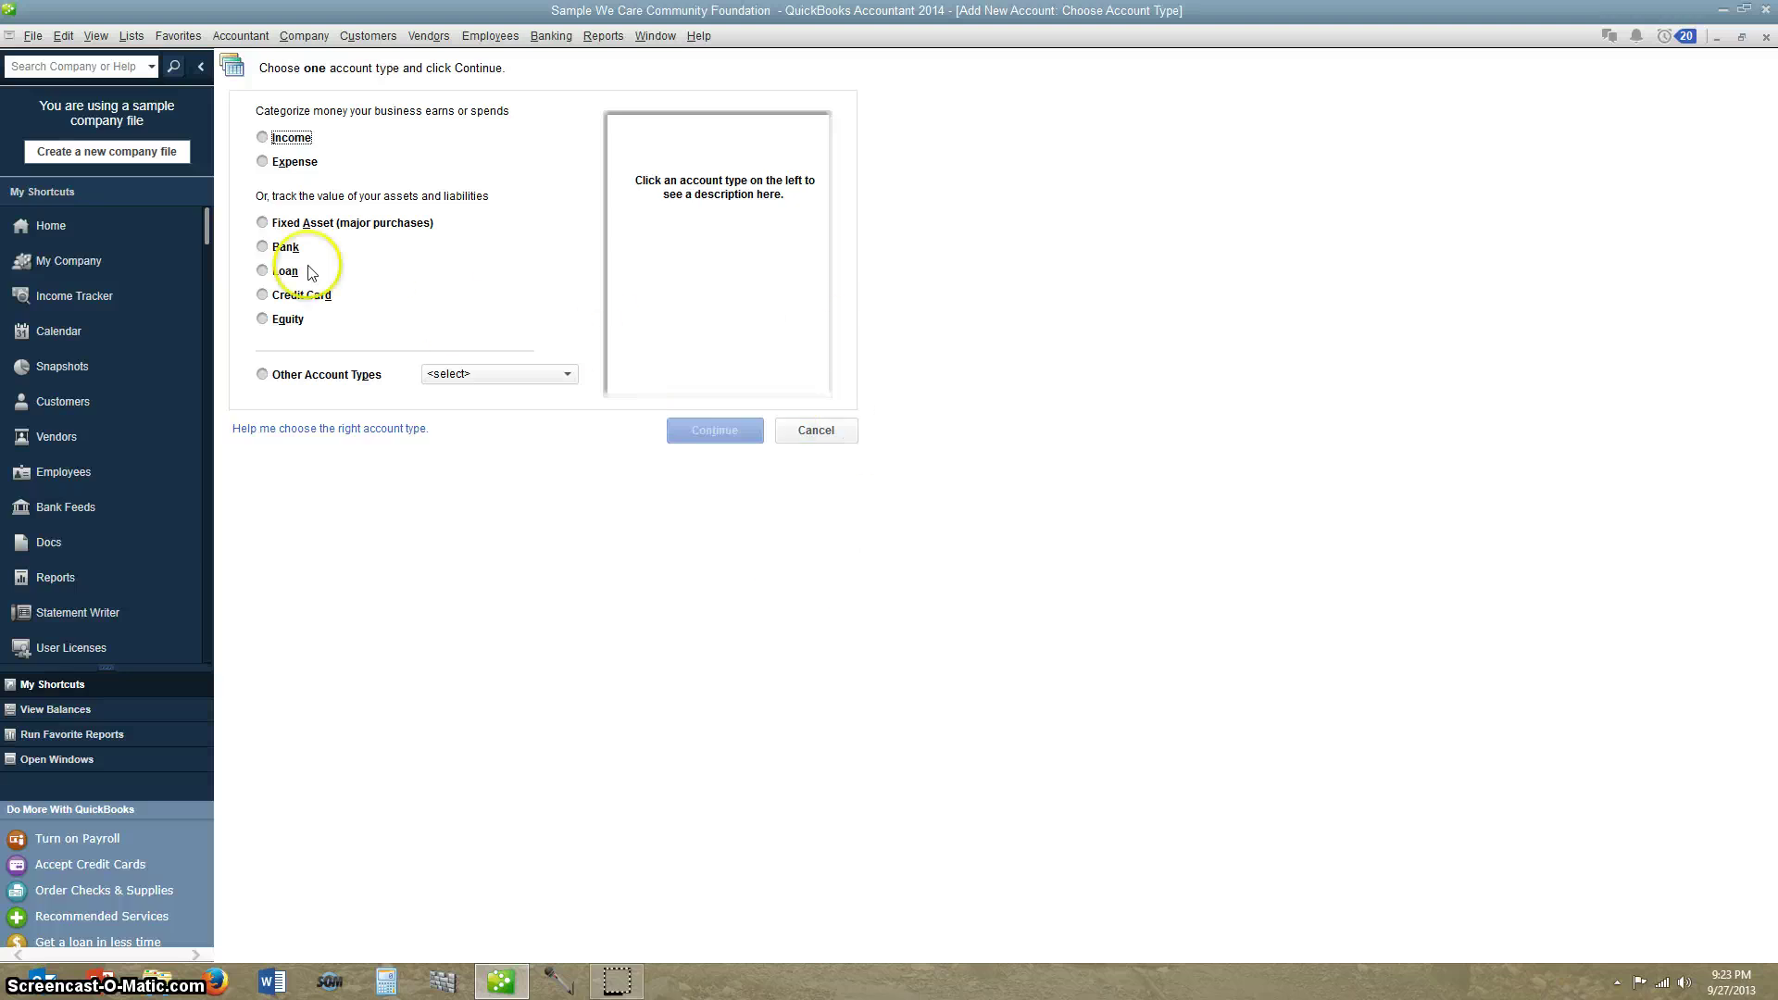
pyautogui.click(263, 224)
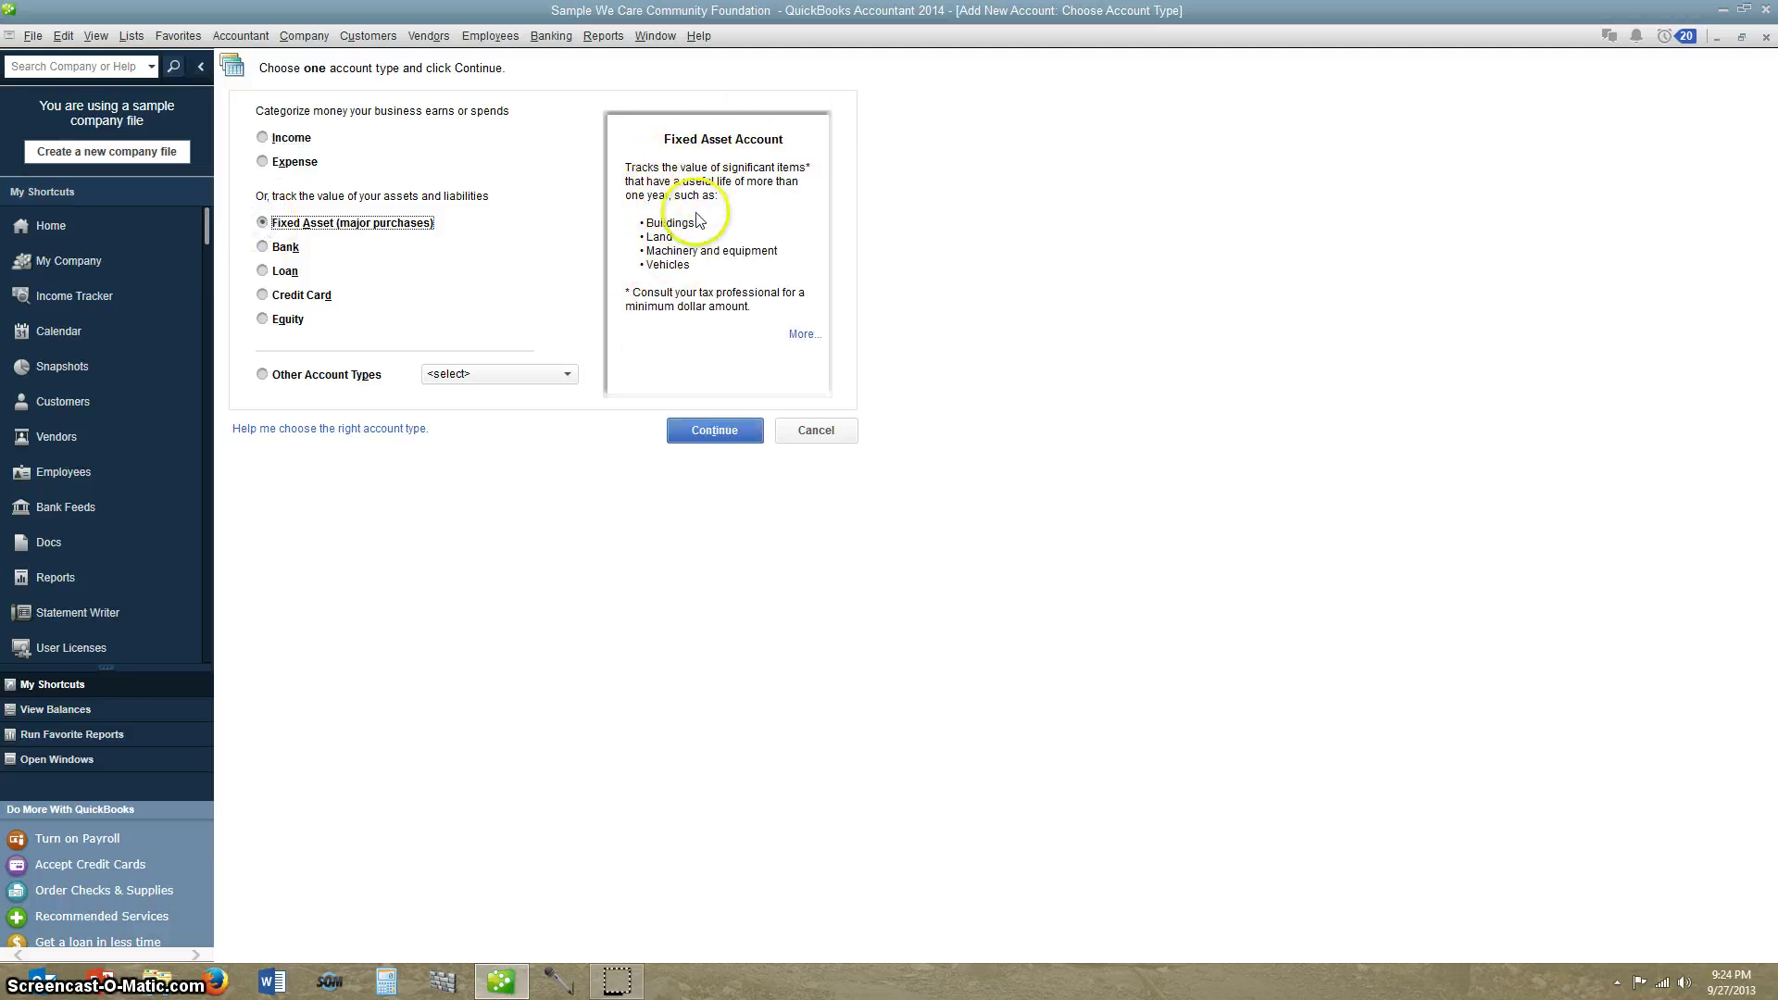
pyautogui.click(727, 430)
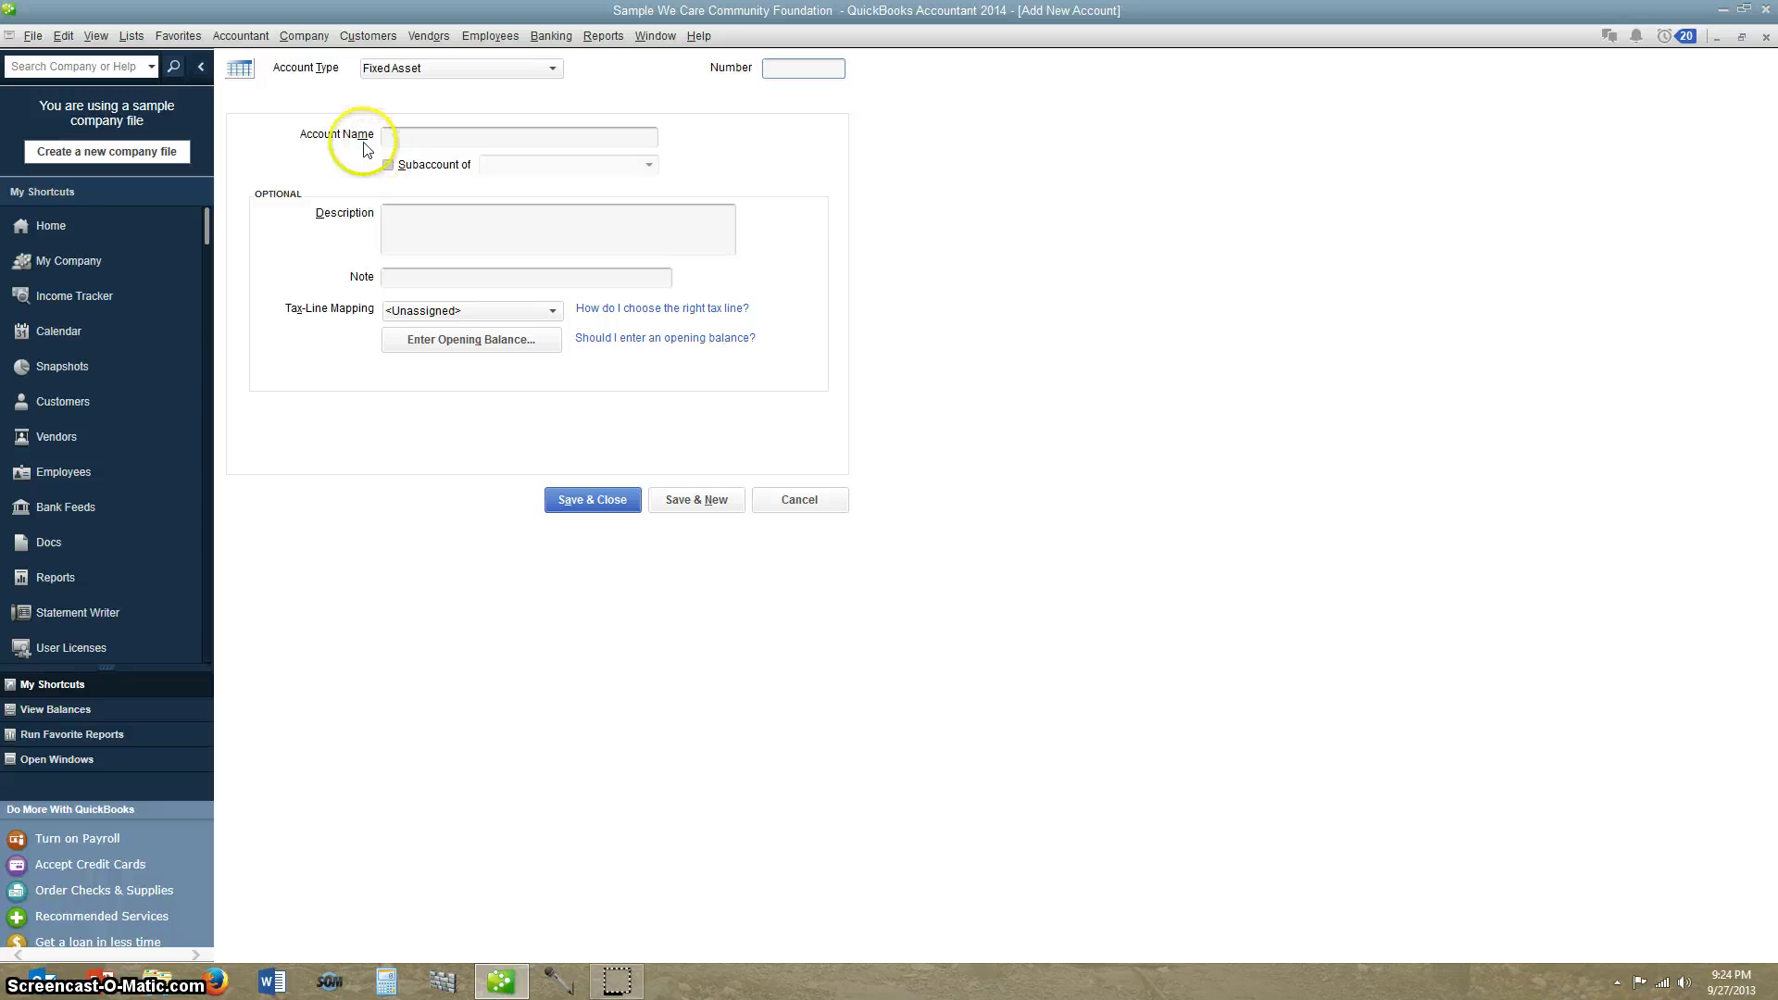
# Step: Name the account Fixed Assets, assign it account number 1600 and save it
pyautogui.click(400, 136)
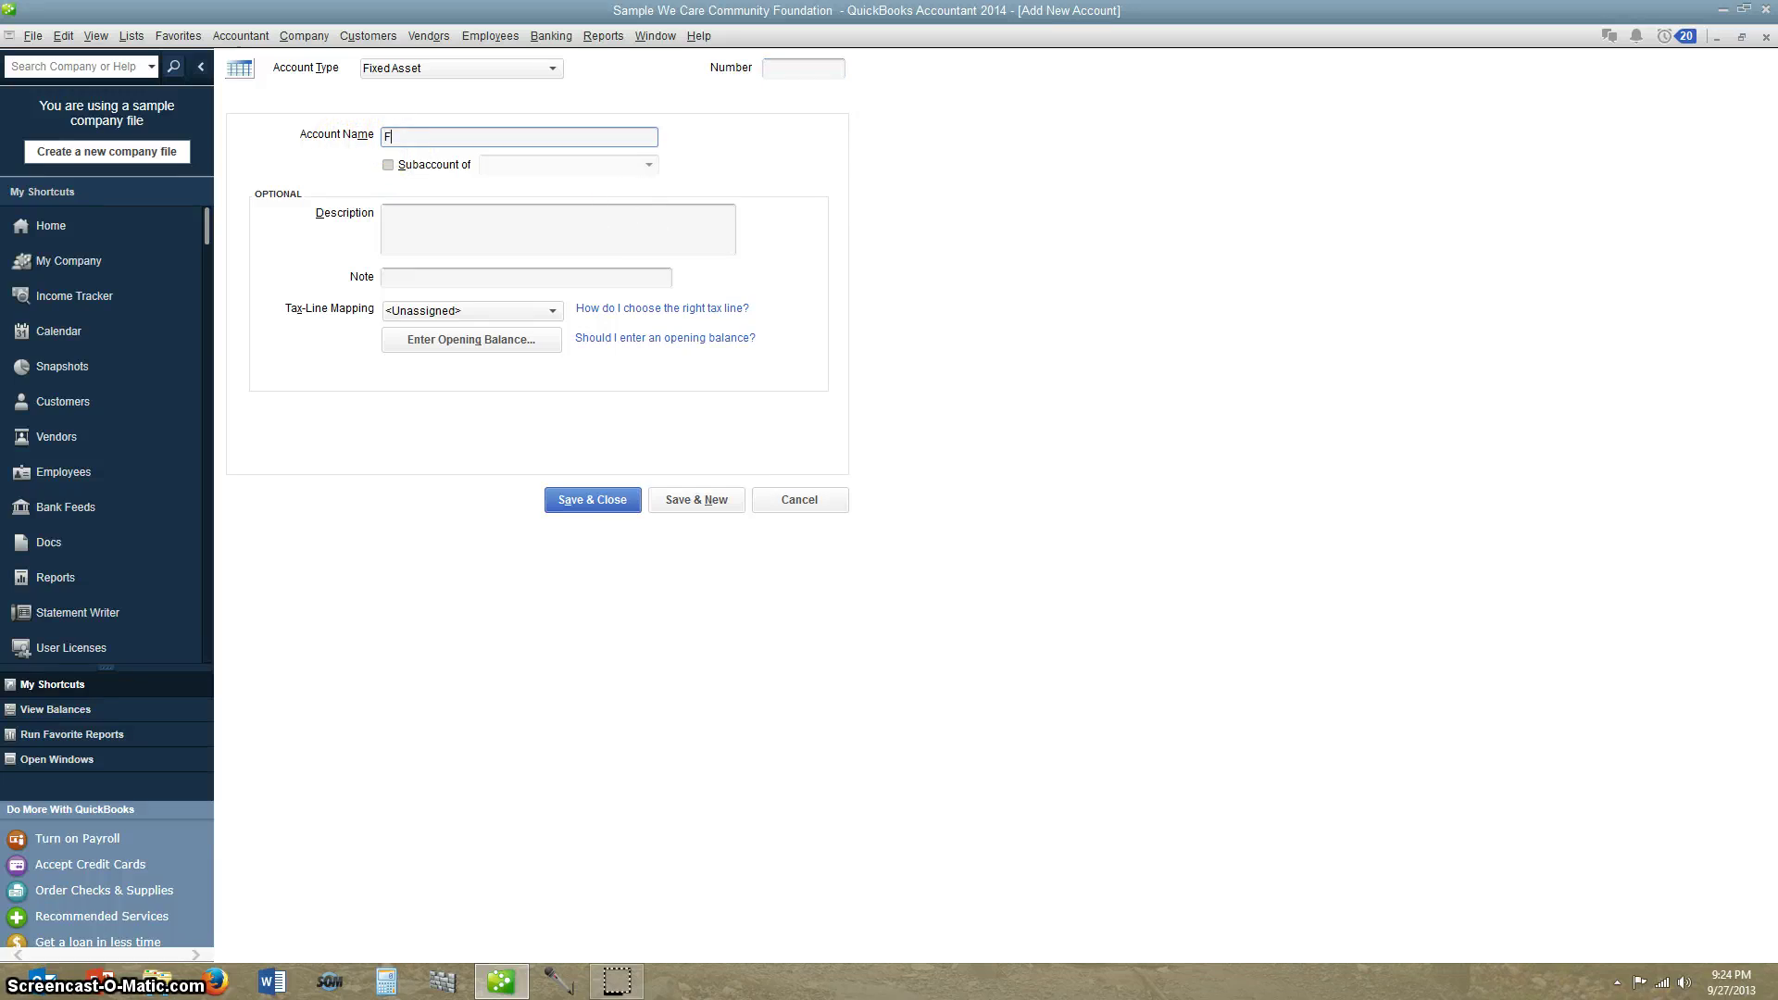
pyautogui.write('Fixed Assets')
pyautogui.click(805, 71)
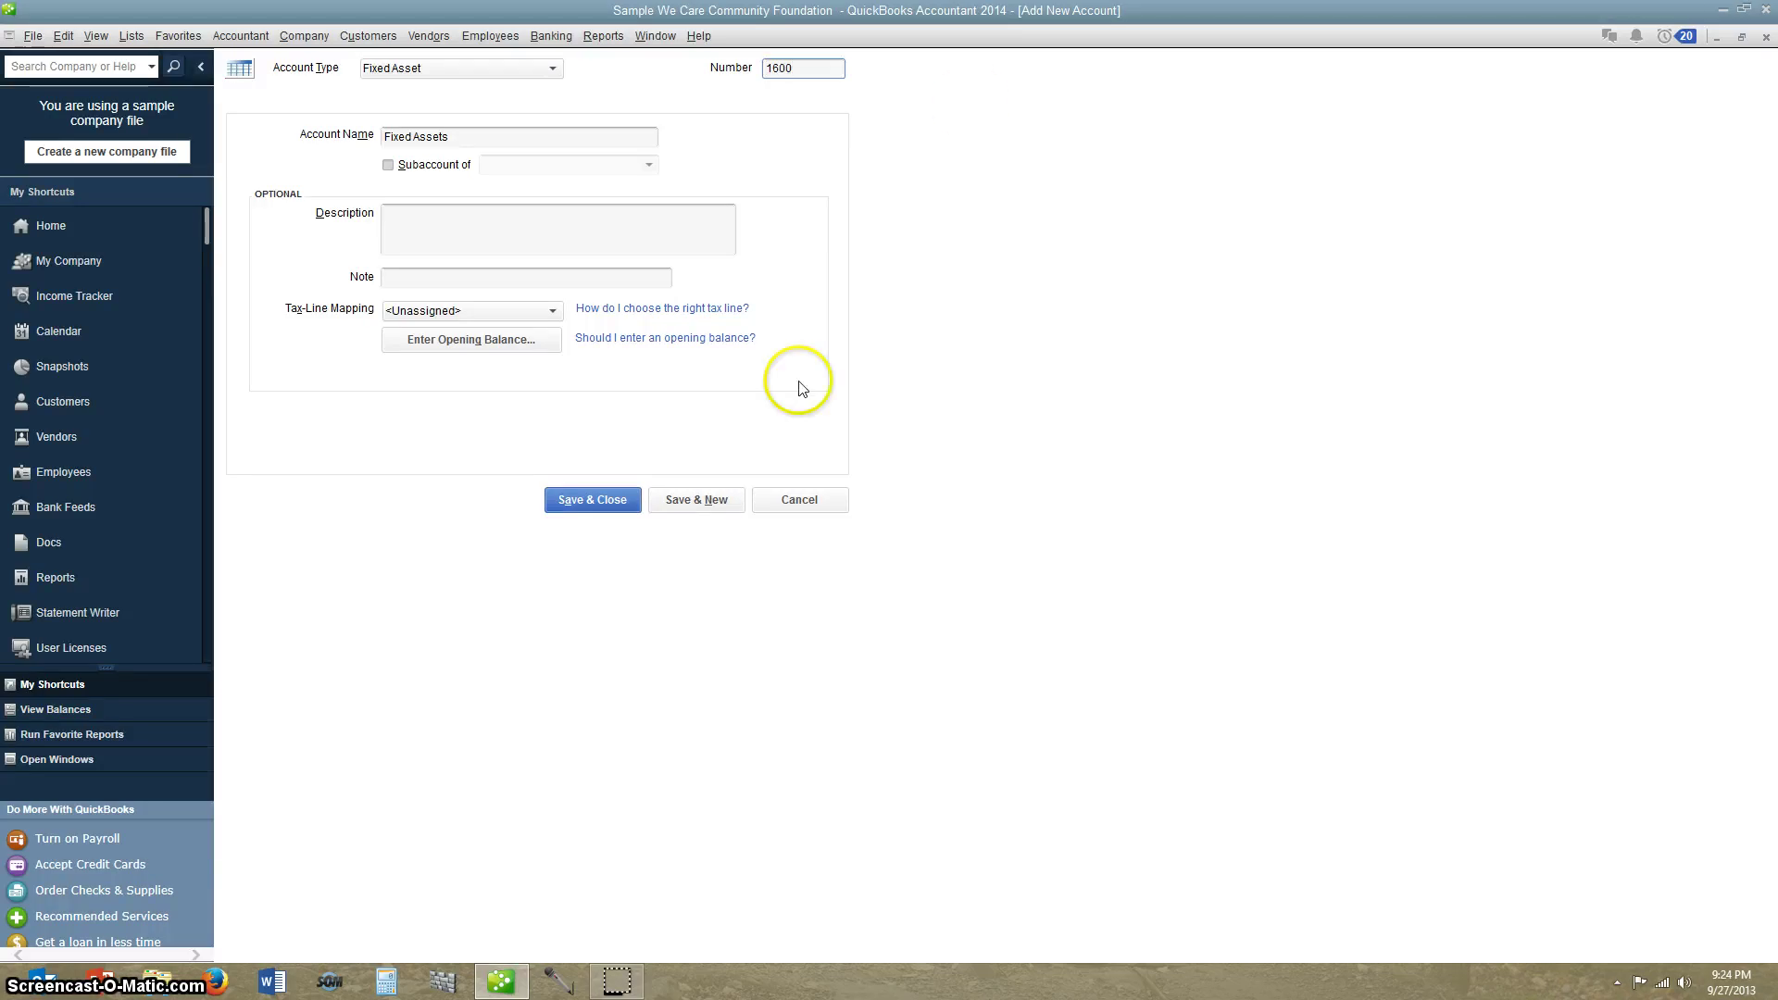
pyautogui.click(591, 500)
pyautogui.scroll(1, 306, 95)
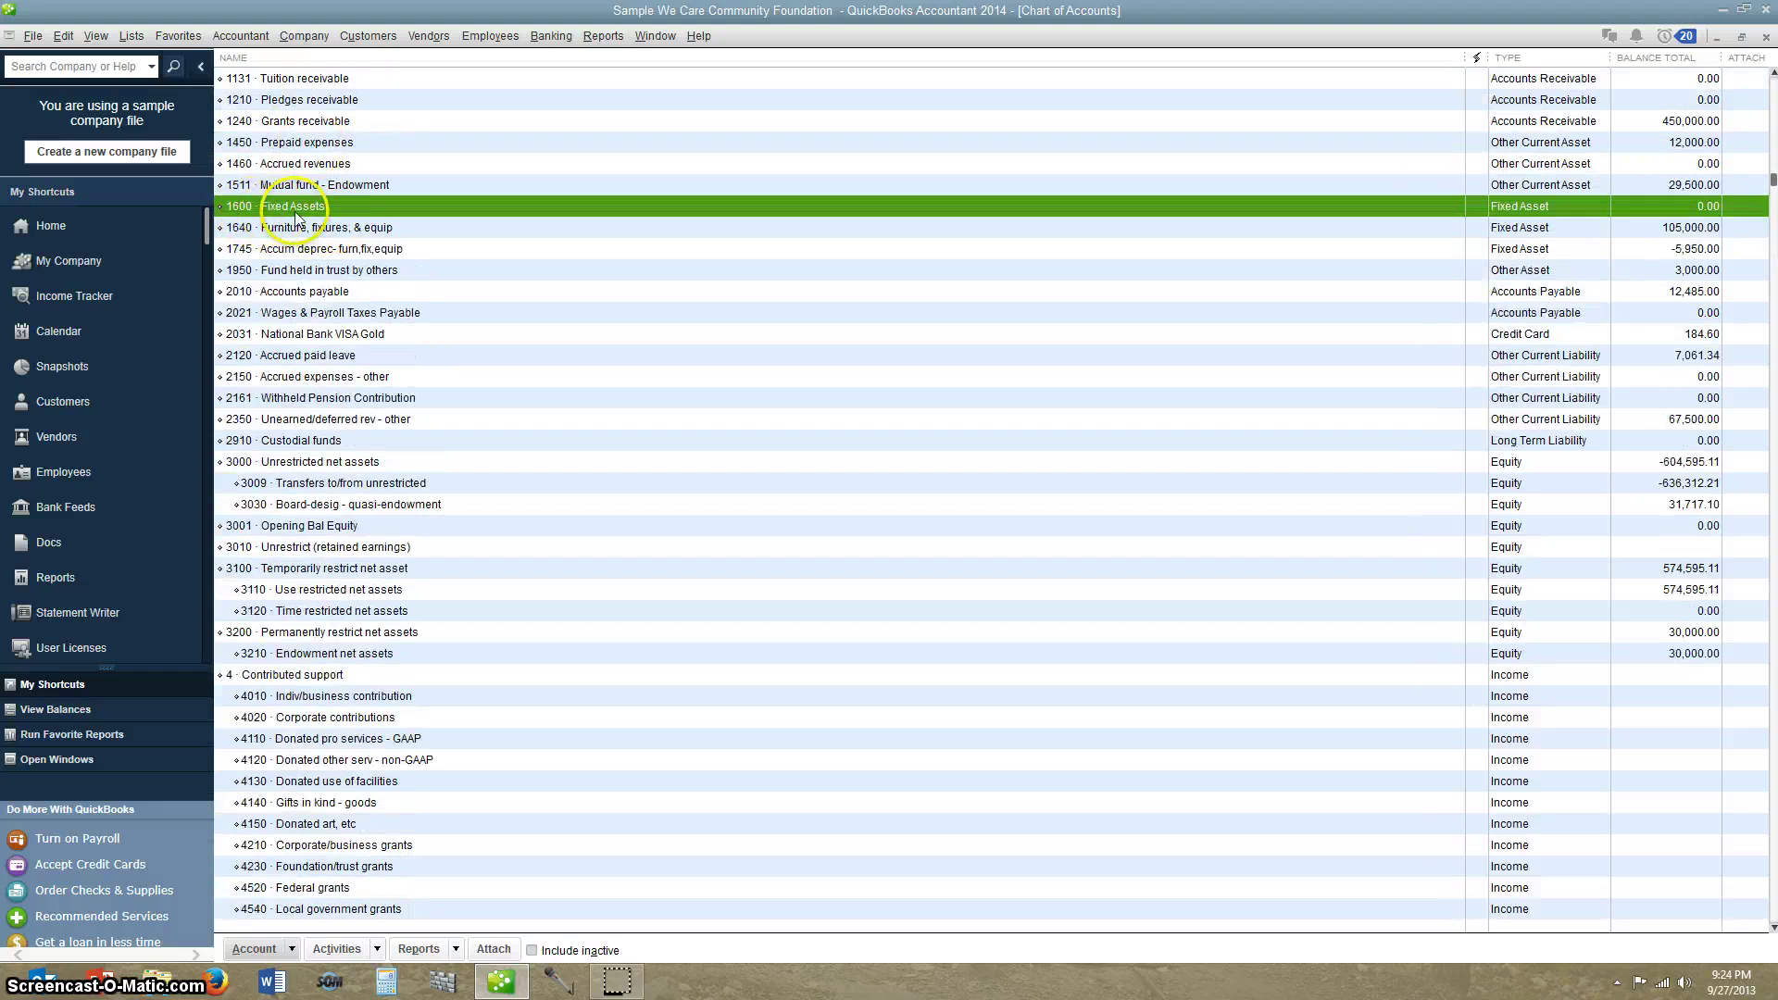
# Step: Start another new account in the chart of accounts, choosing Fixed Asset as its type
pyautogui.rightClick(713, 313)
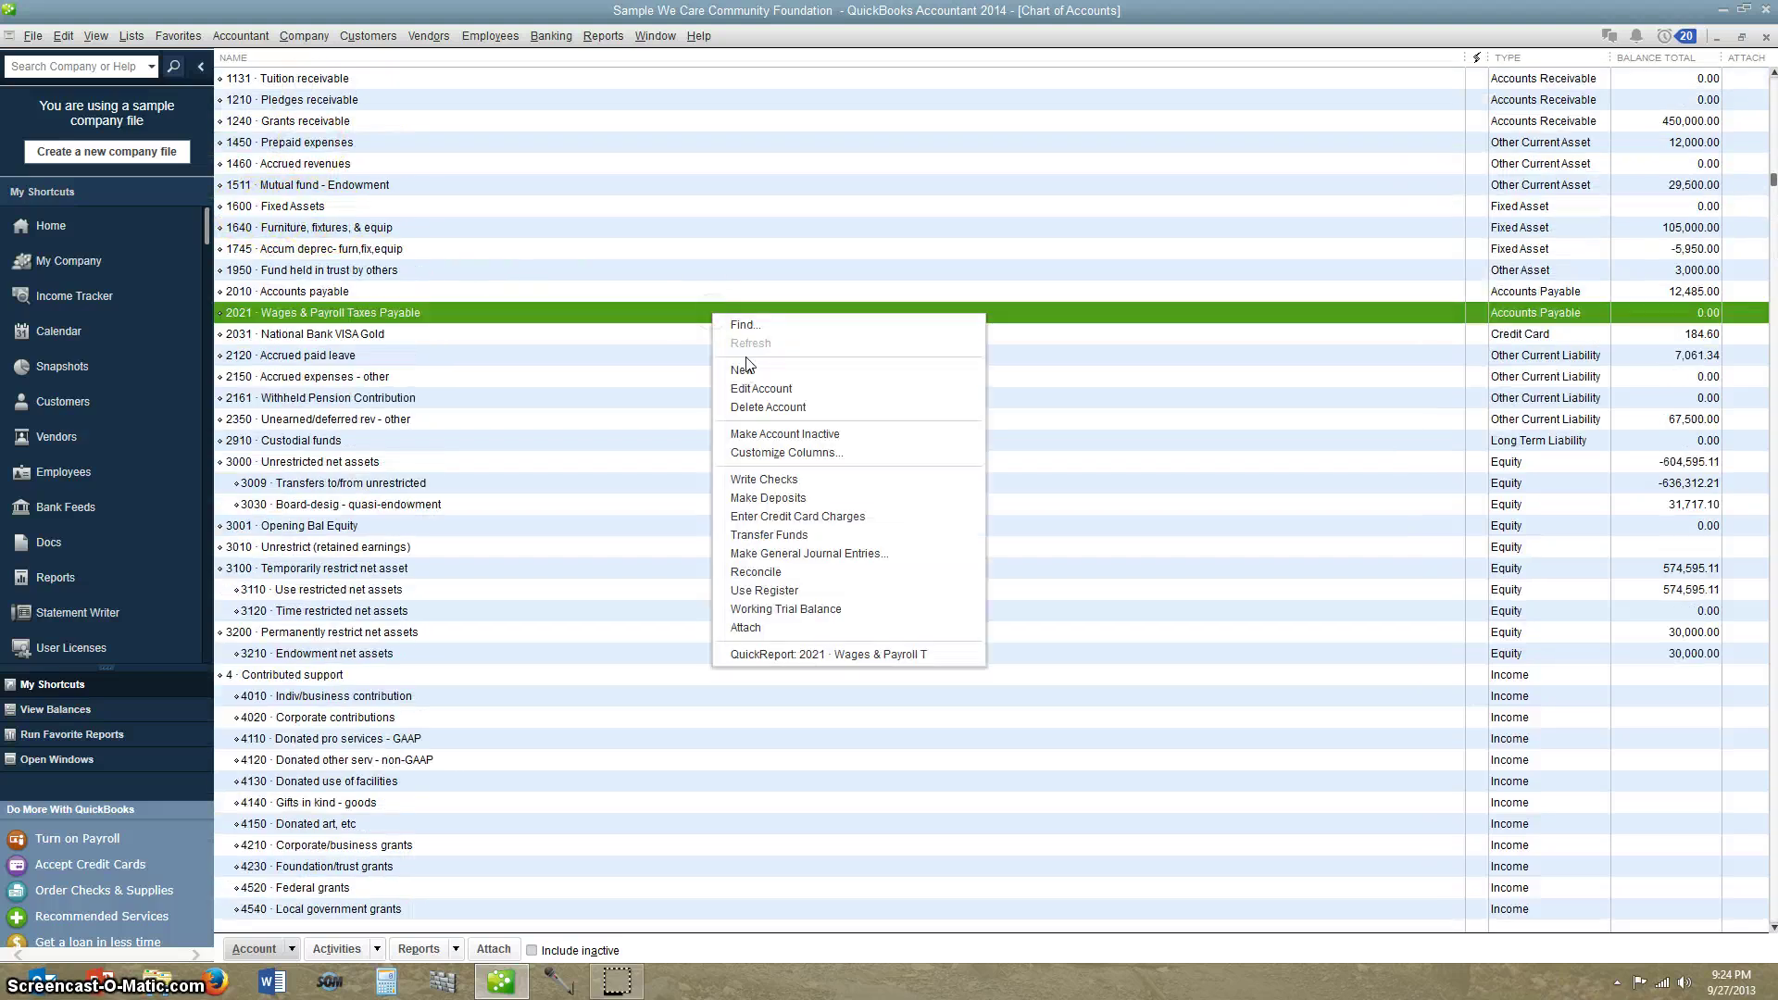
pyautogui.click(746, 371)
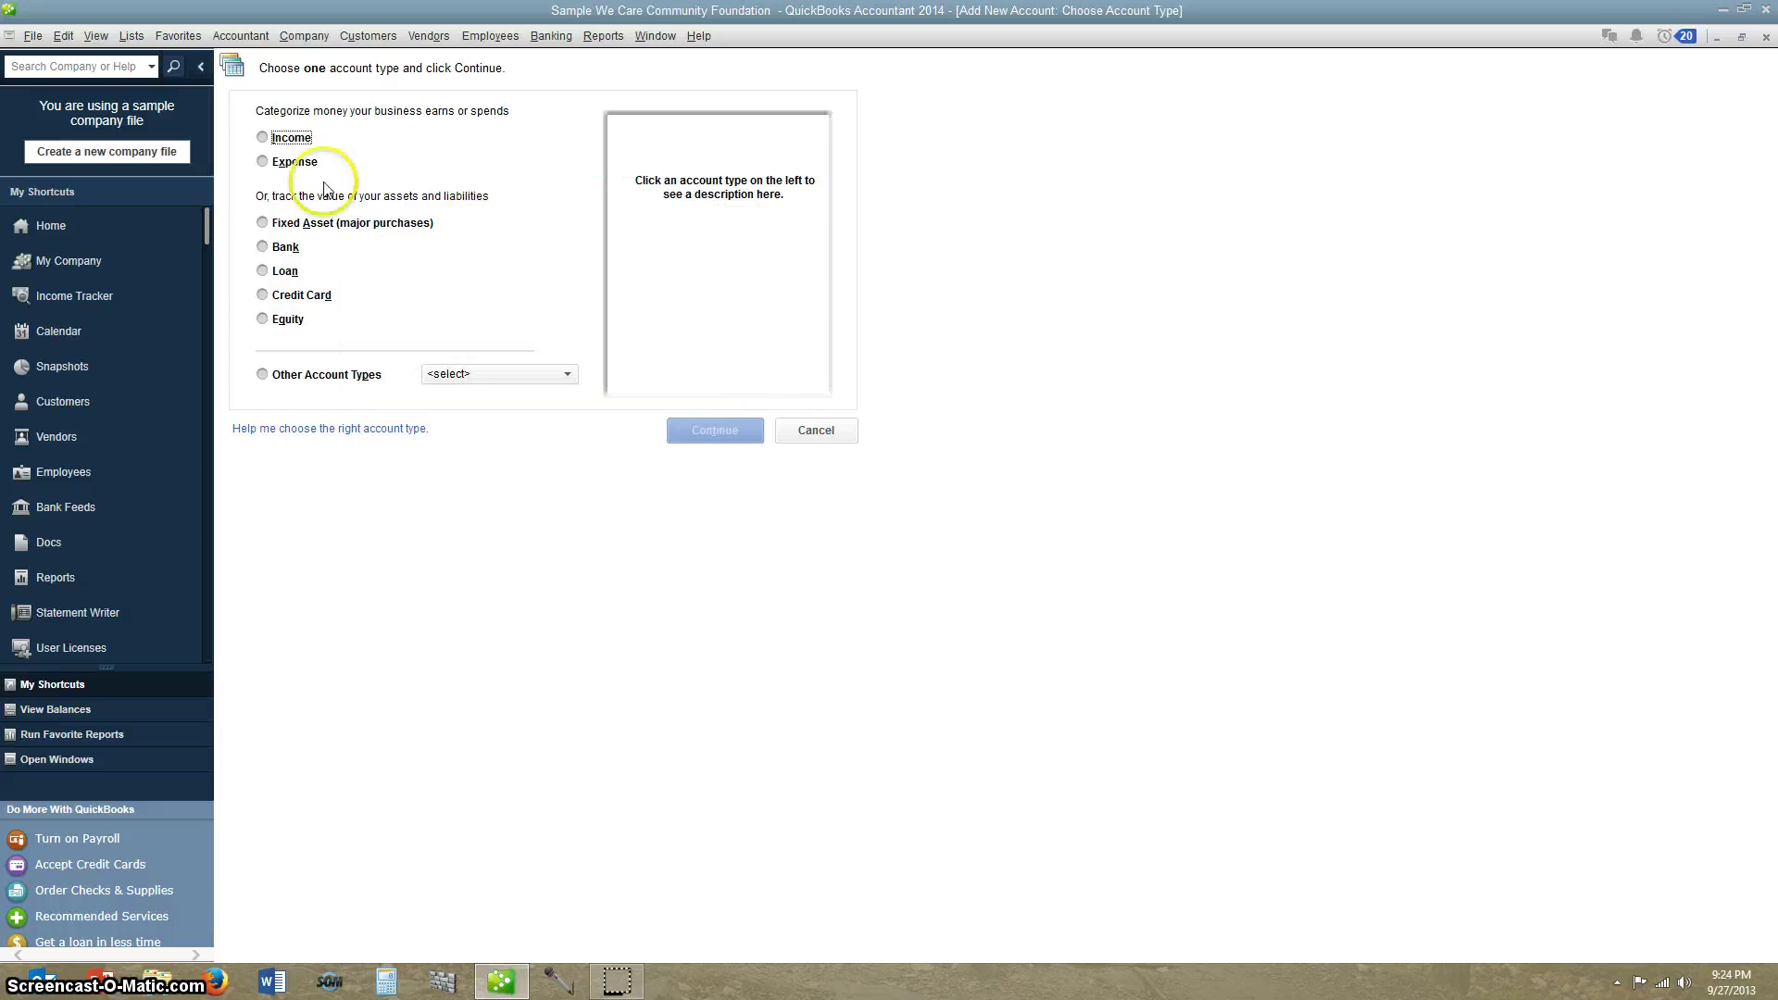
pyautogui.click(263, 223)
pyautogui.click(704, 428)
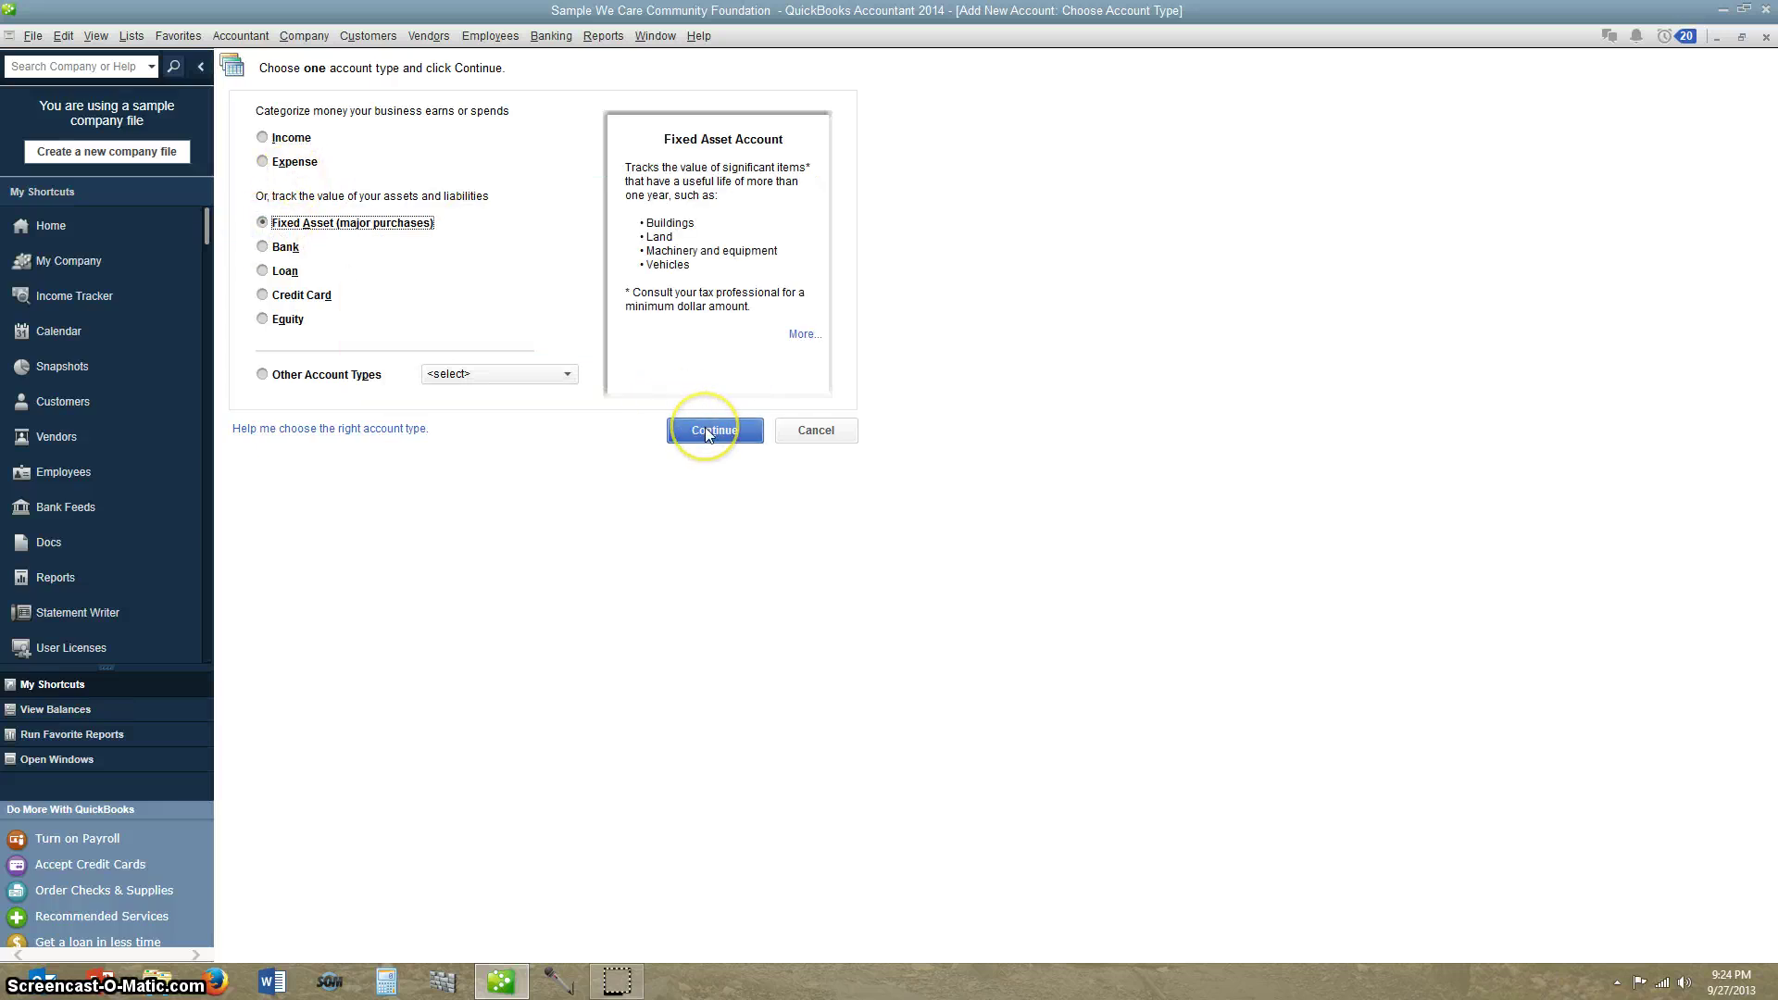
pyautogui.click(707, 433)
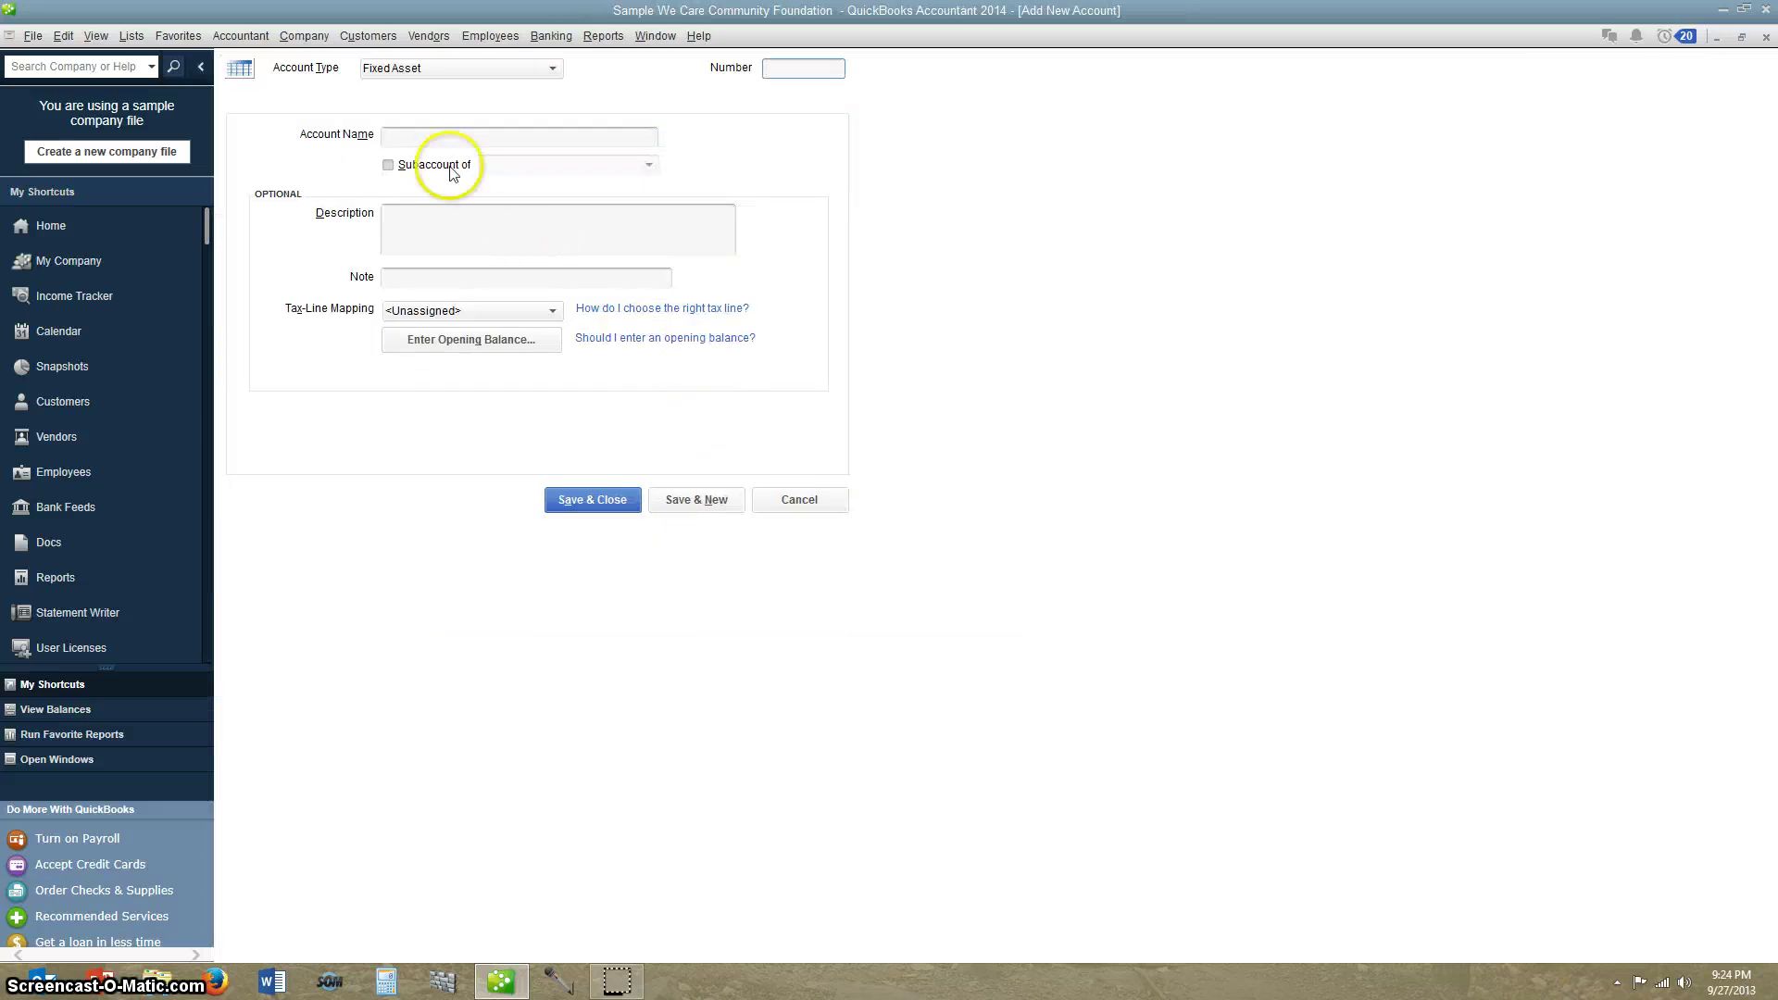
# Step: Name the account FA 2010 Dodge Truck 01 and make it a subaccount of 1600 · Fixed Assets
pyautogui.click(389, 138)
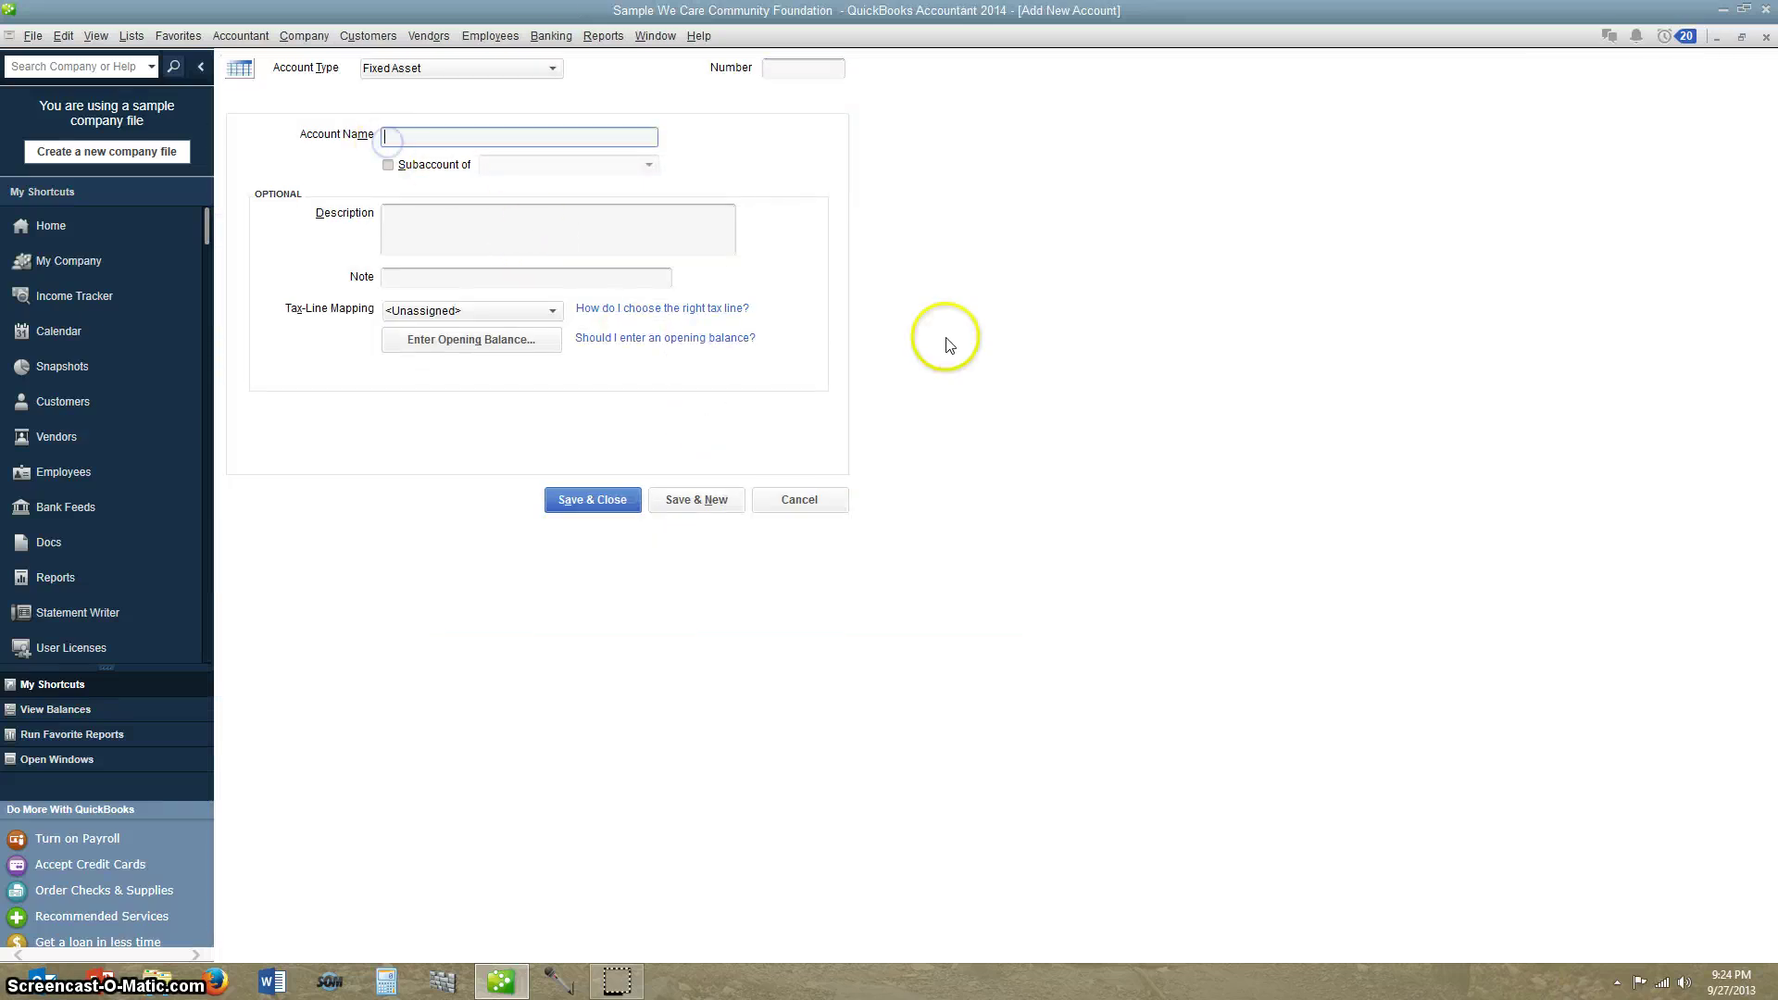
pyautogui.write('FA2010')
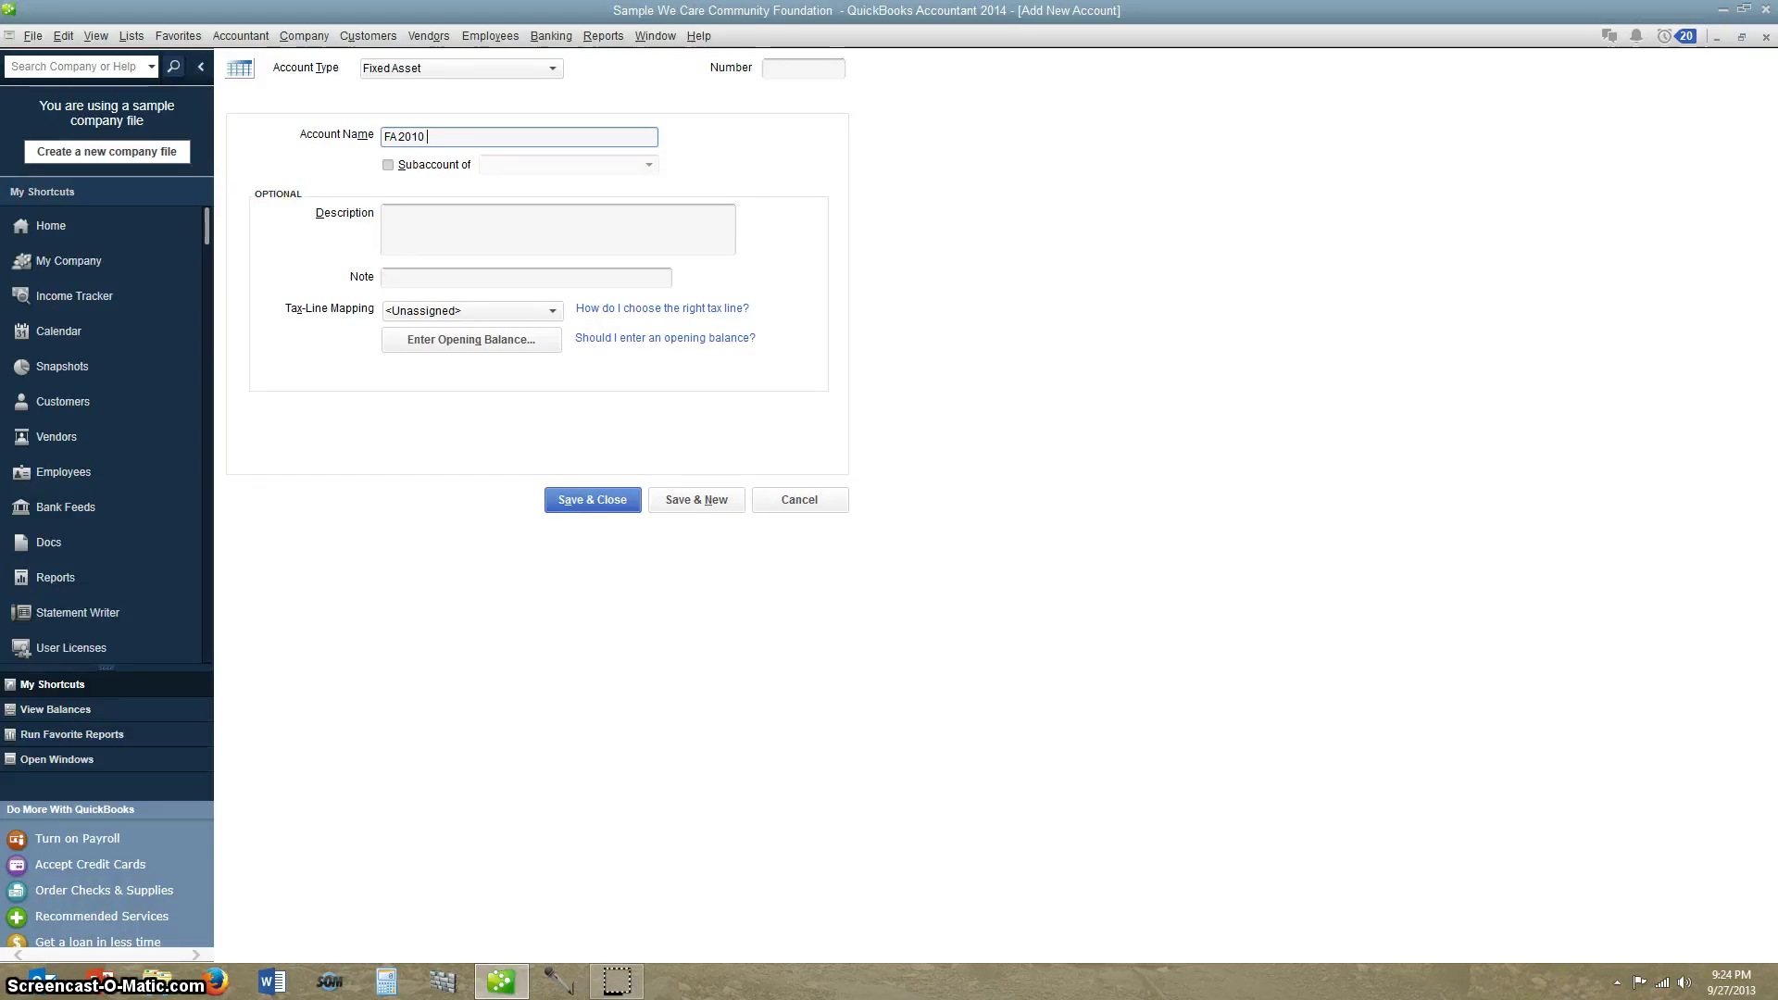
pyautogui.write('dge Truck 01')
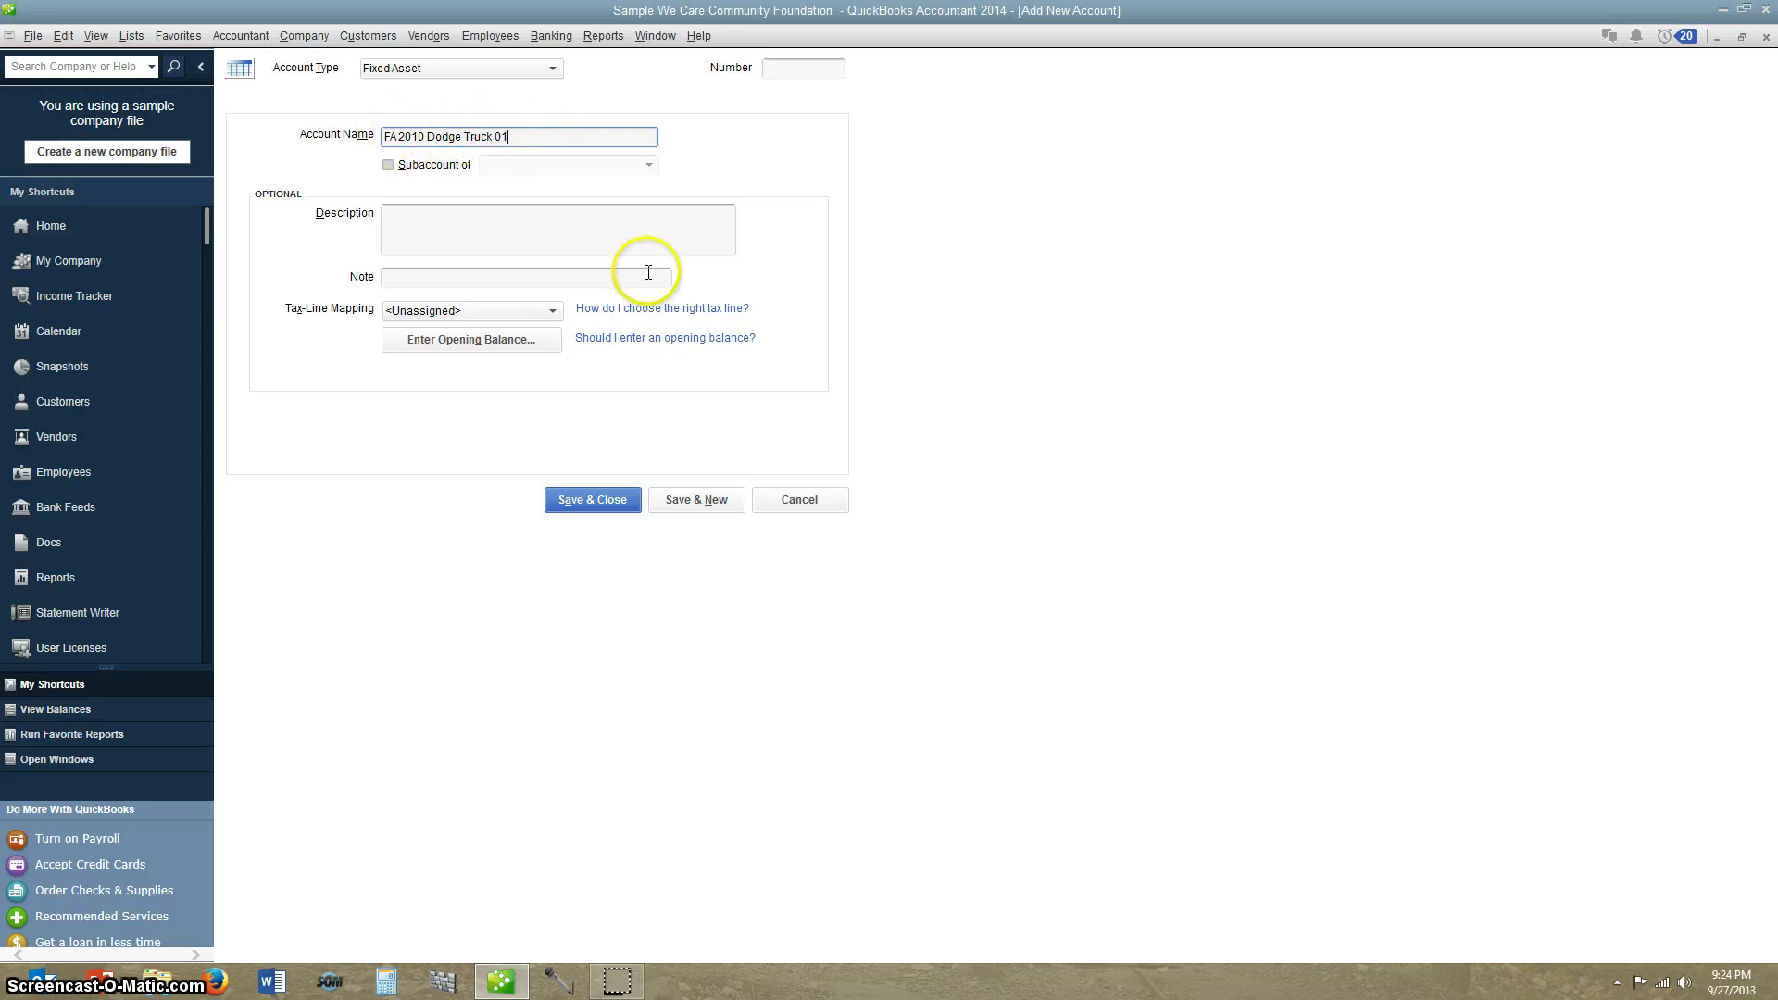
pyautogui.click(388, 166)
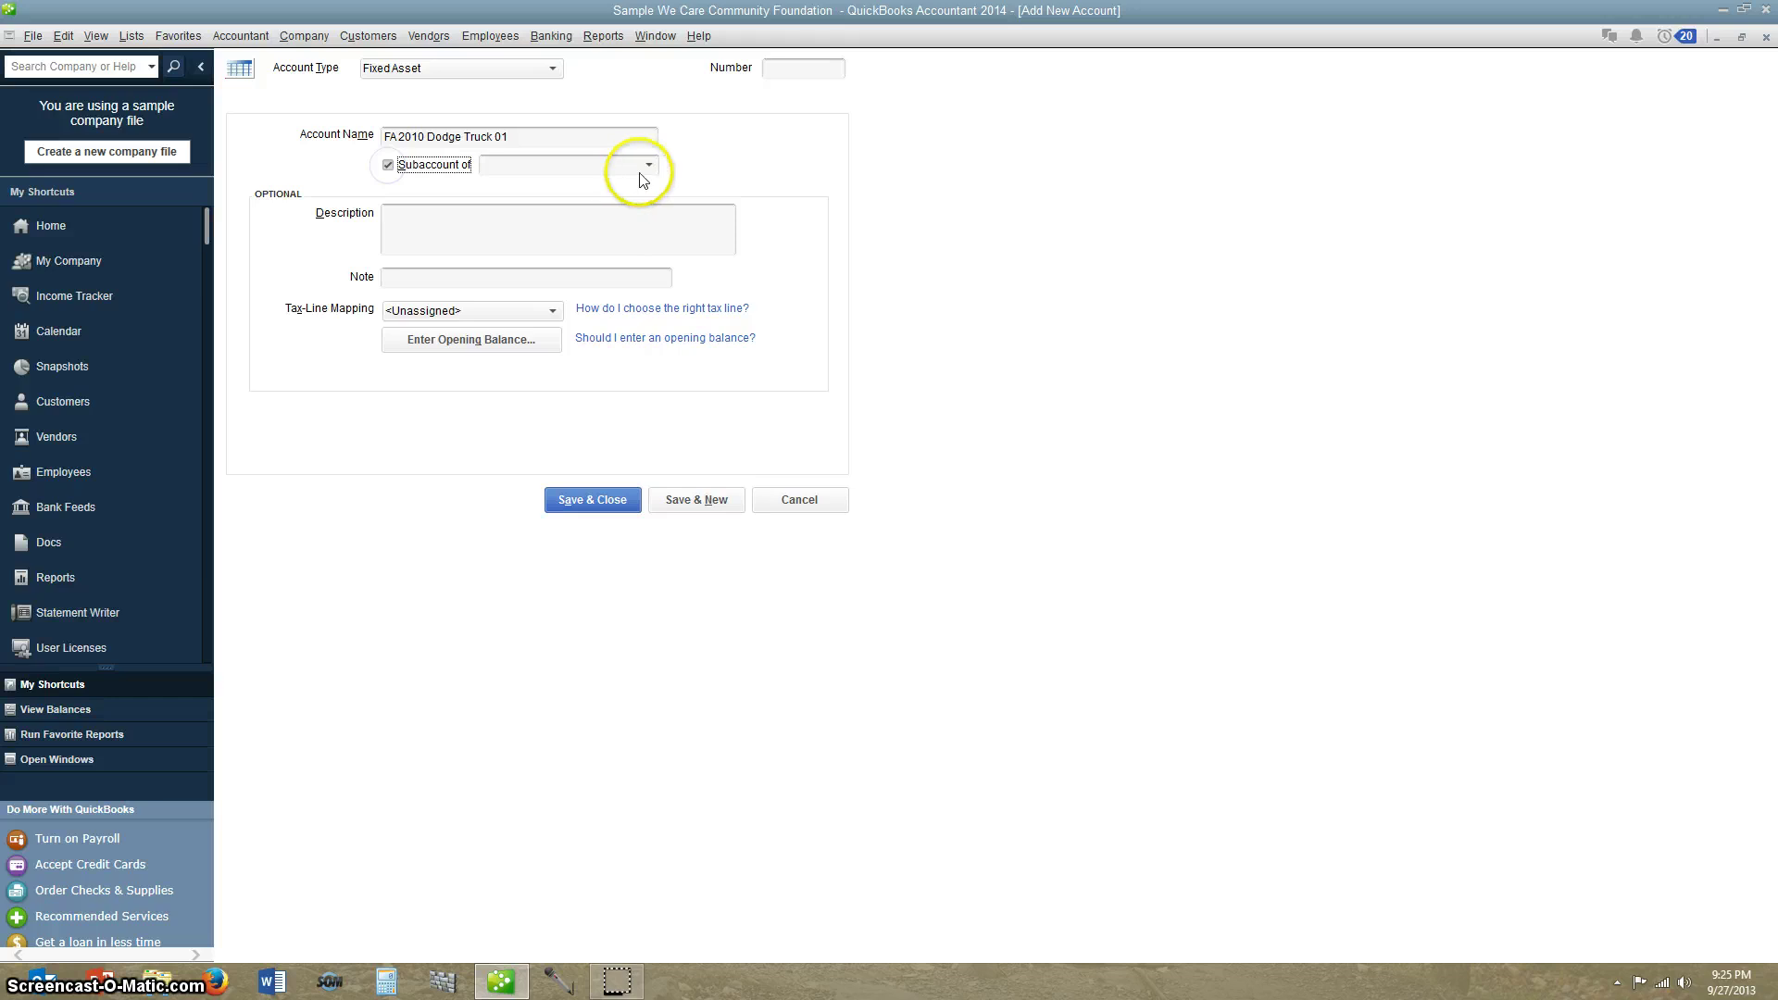
pyautogui.click(609, 167)
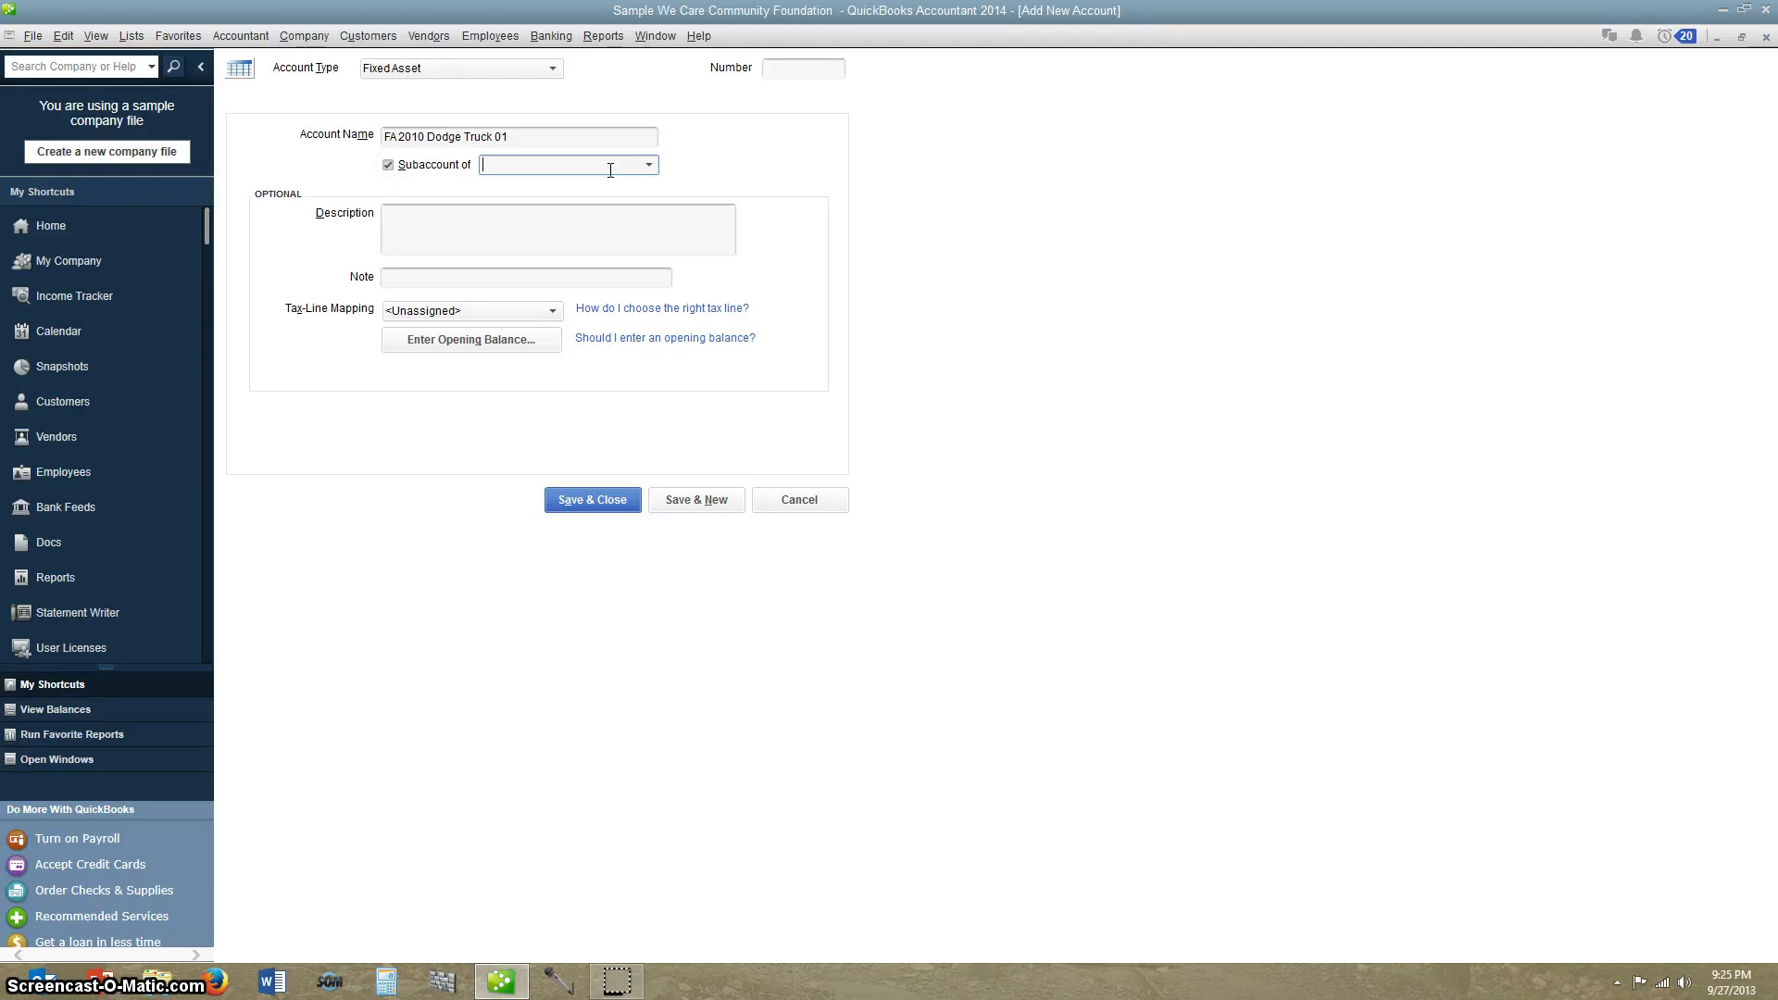
pyautogui.press('BackSpace')
pyautogui.press('BackSpace')
pyautogui.write('1600 · Fixed Assets')
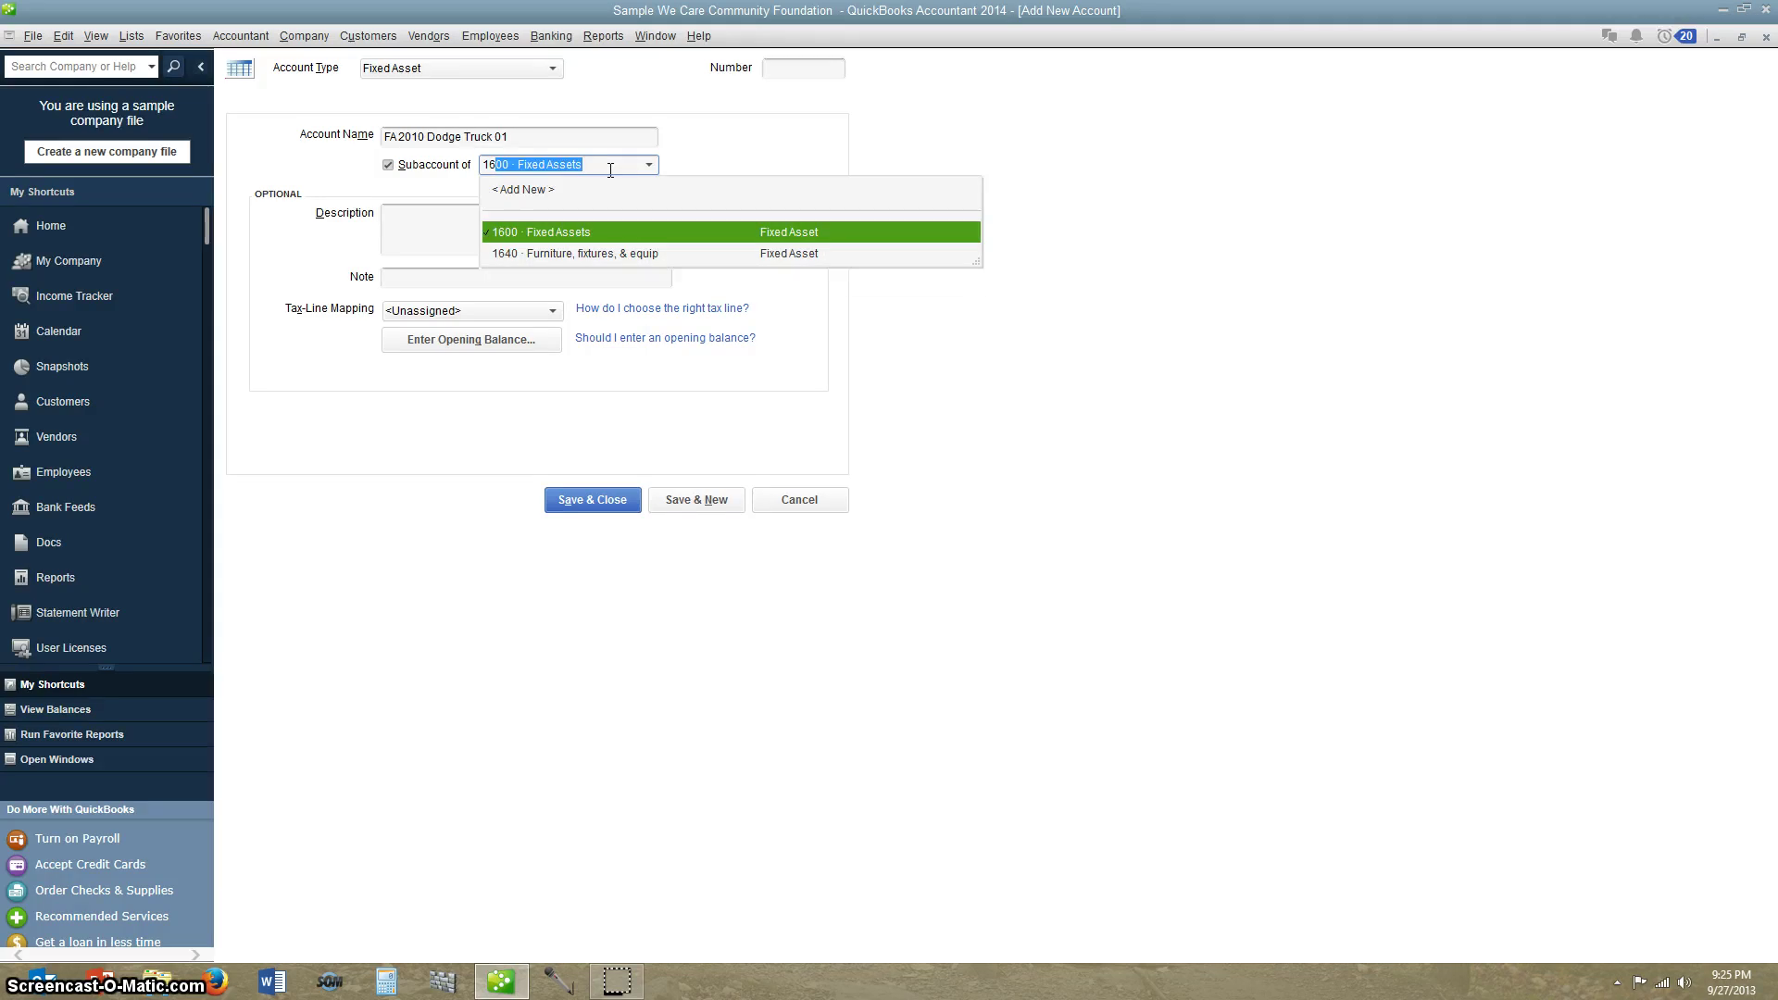
pyautogui.click(556, 233)
# Step: Assign number 1601 to the Dodge truck account and save it to the chart of accounts
pyautogui.click(622, 505)
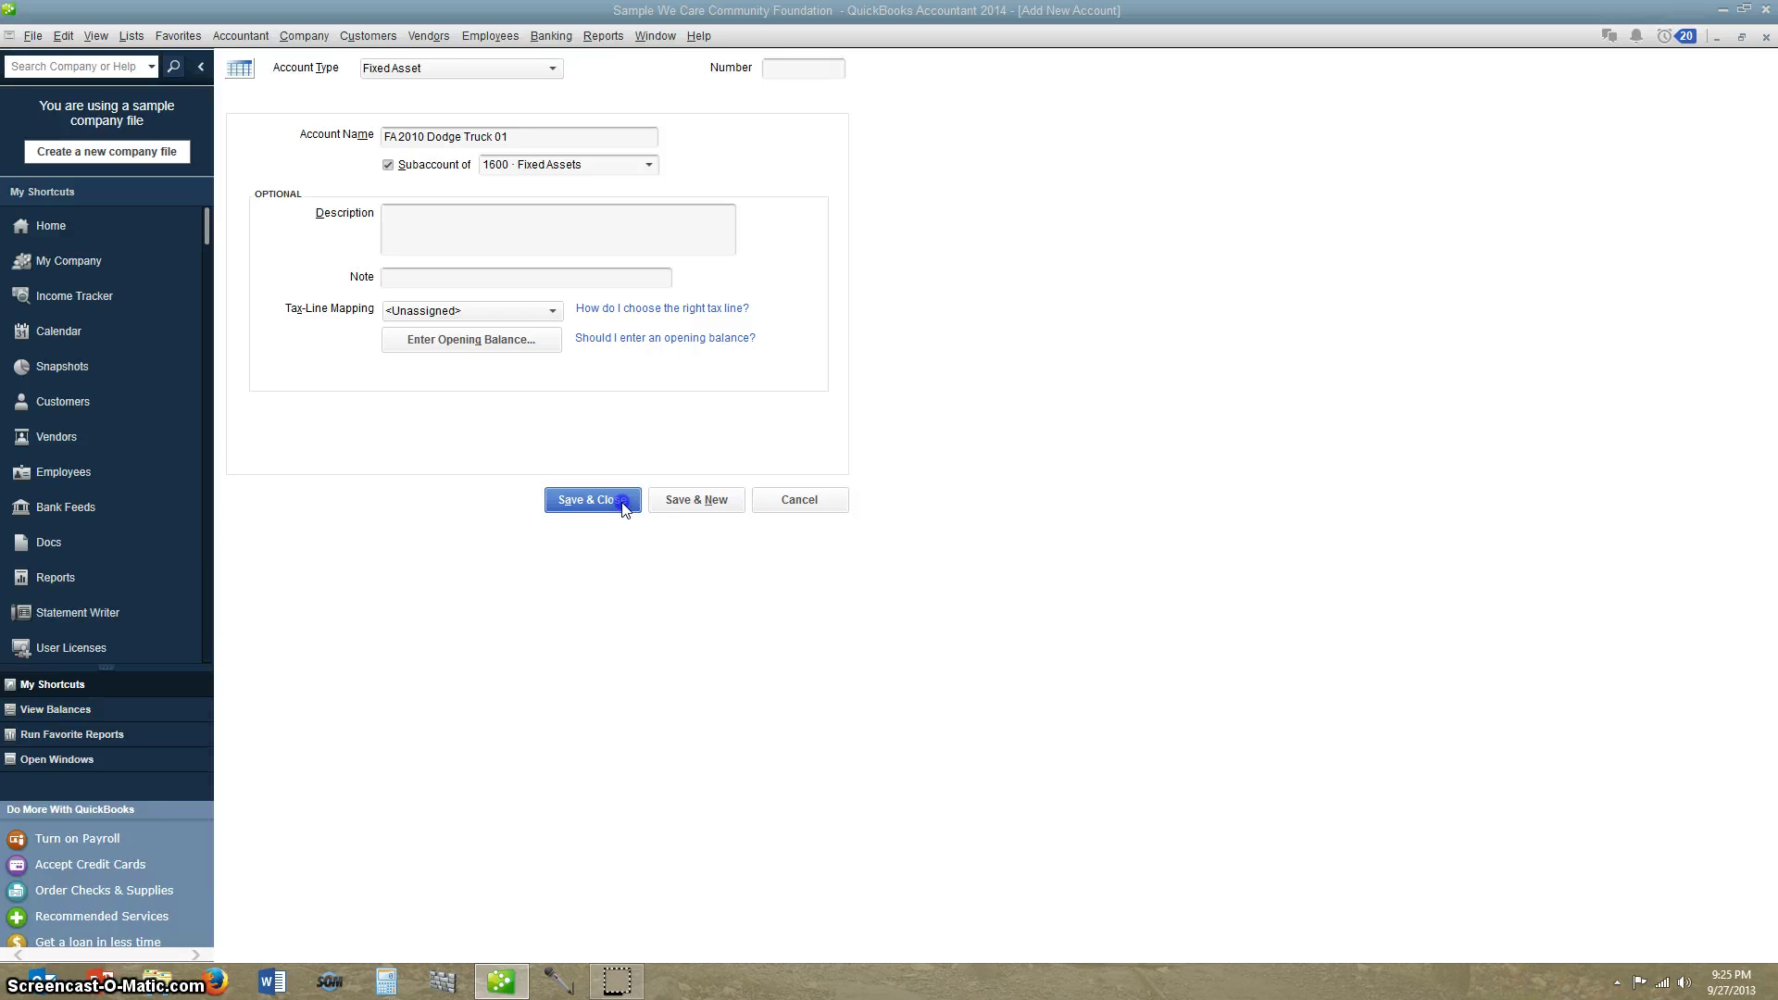
pyautogui.click(927, 263)
pyautogui.click(893, 304)
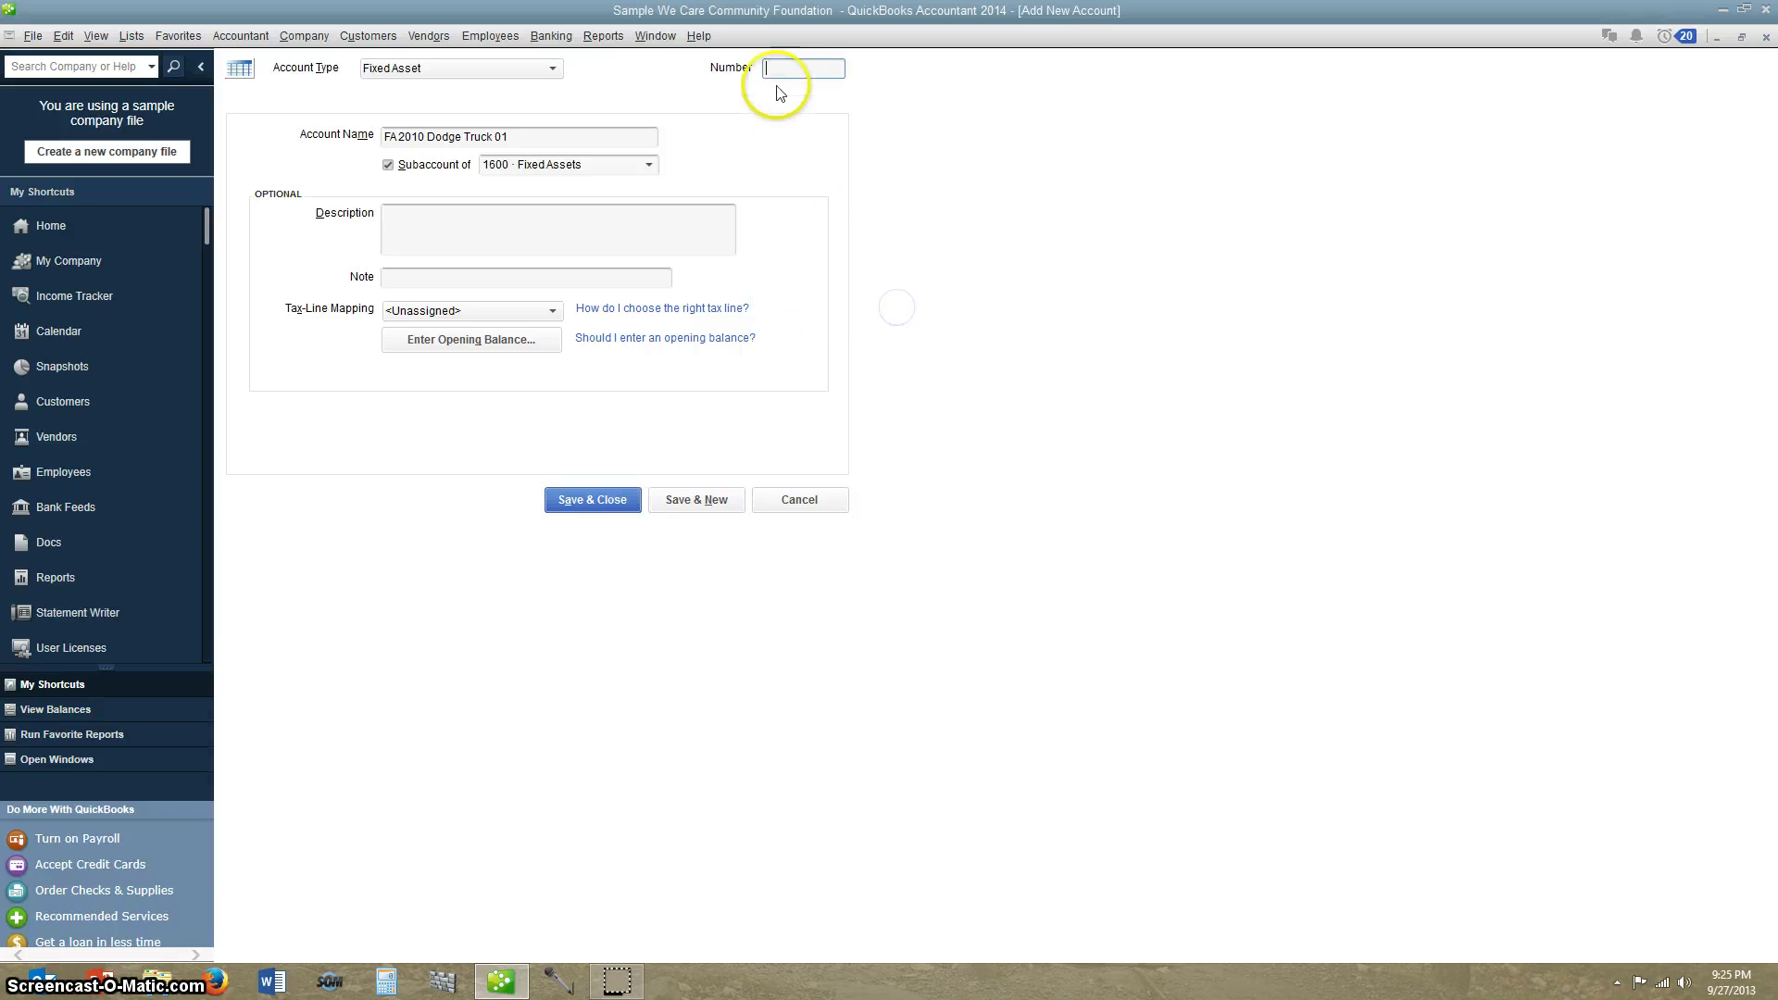
pyautogui.write('1601')
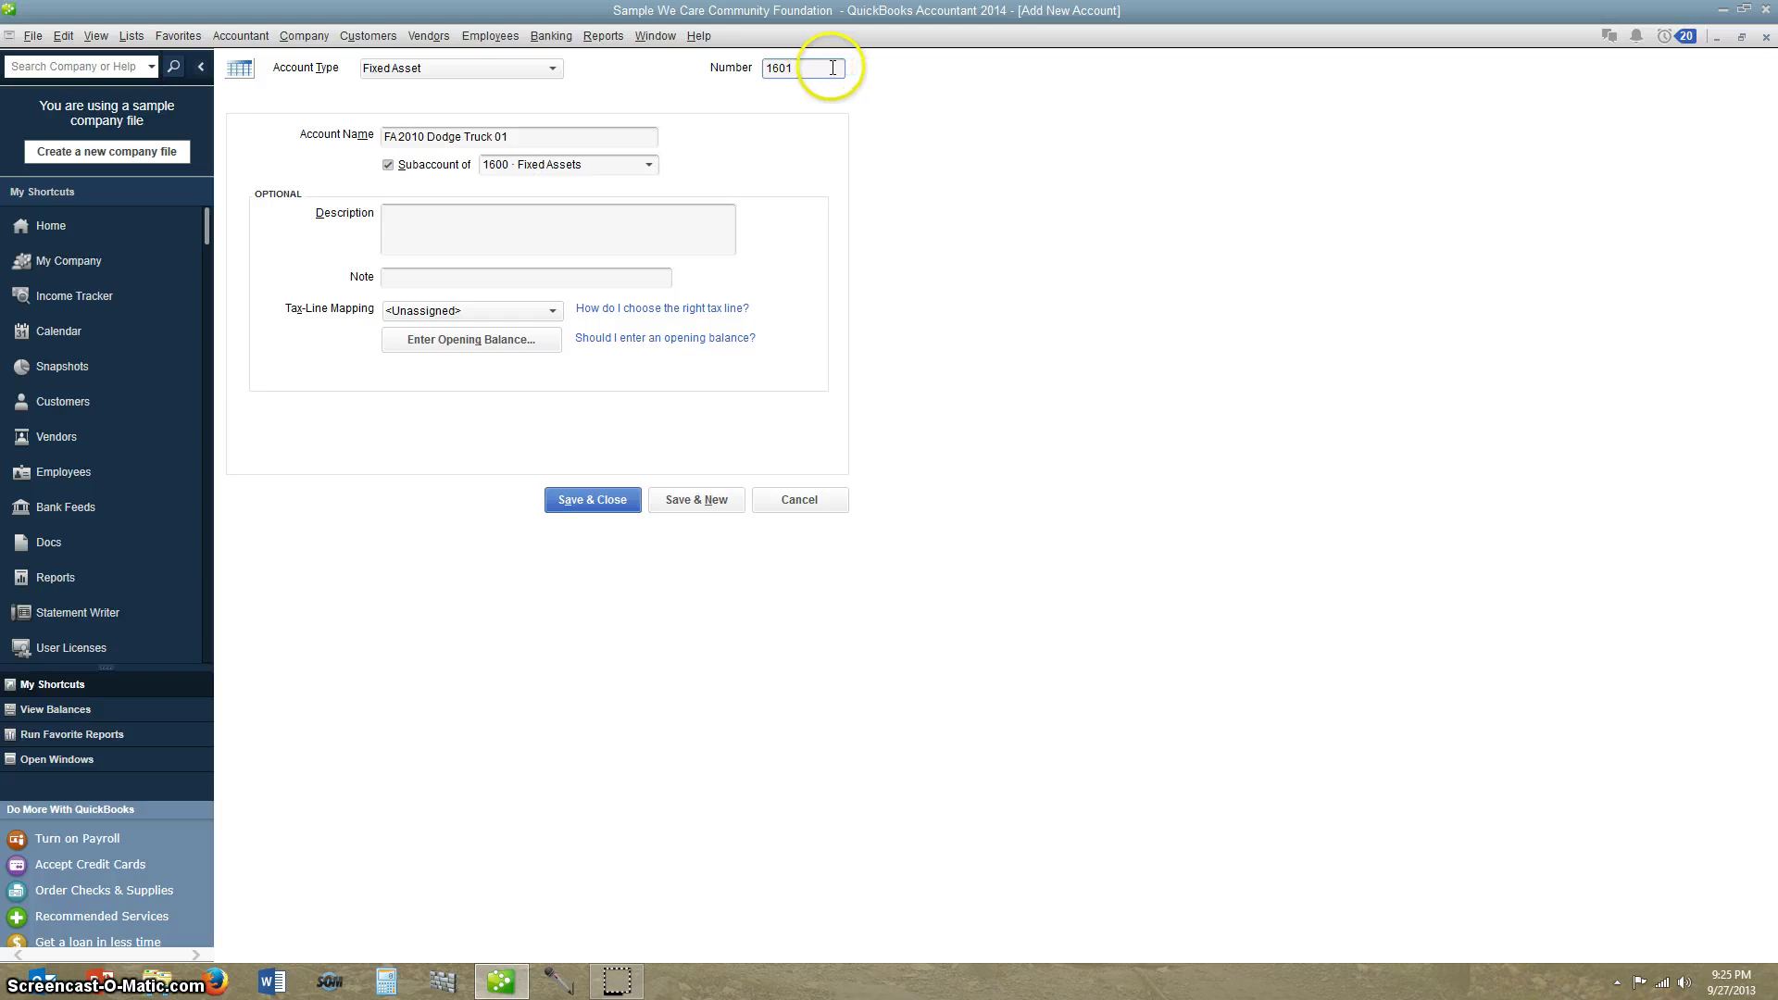
pyautogui.click(598, 503)
pyautogui.scroll(3, 564, 342)
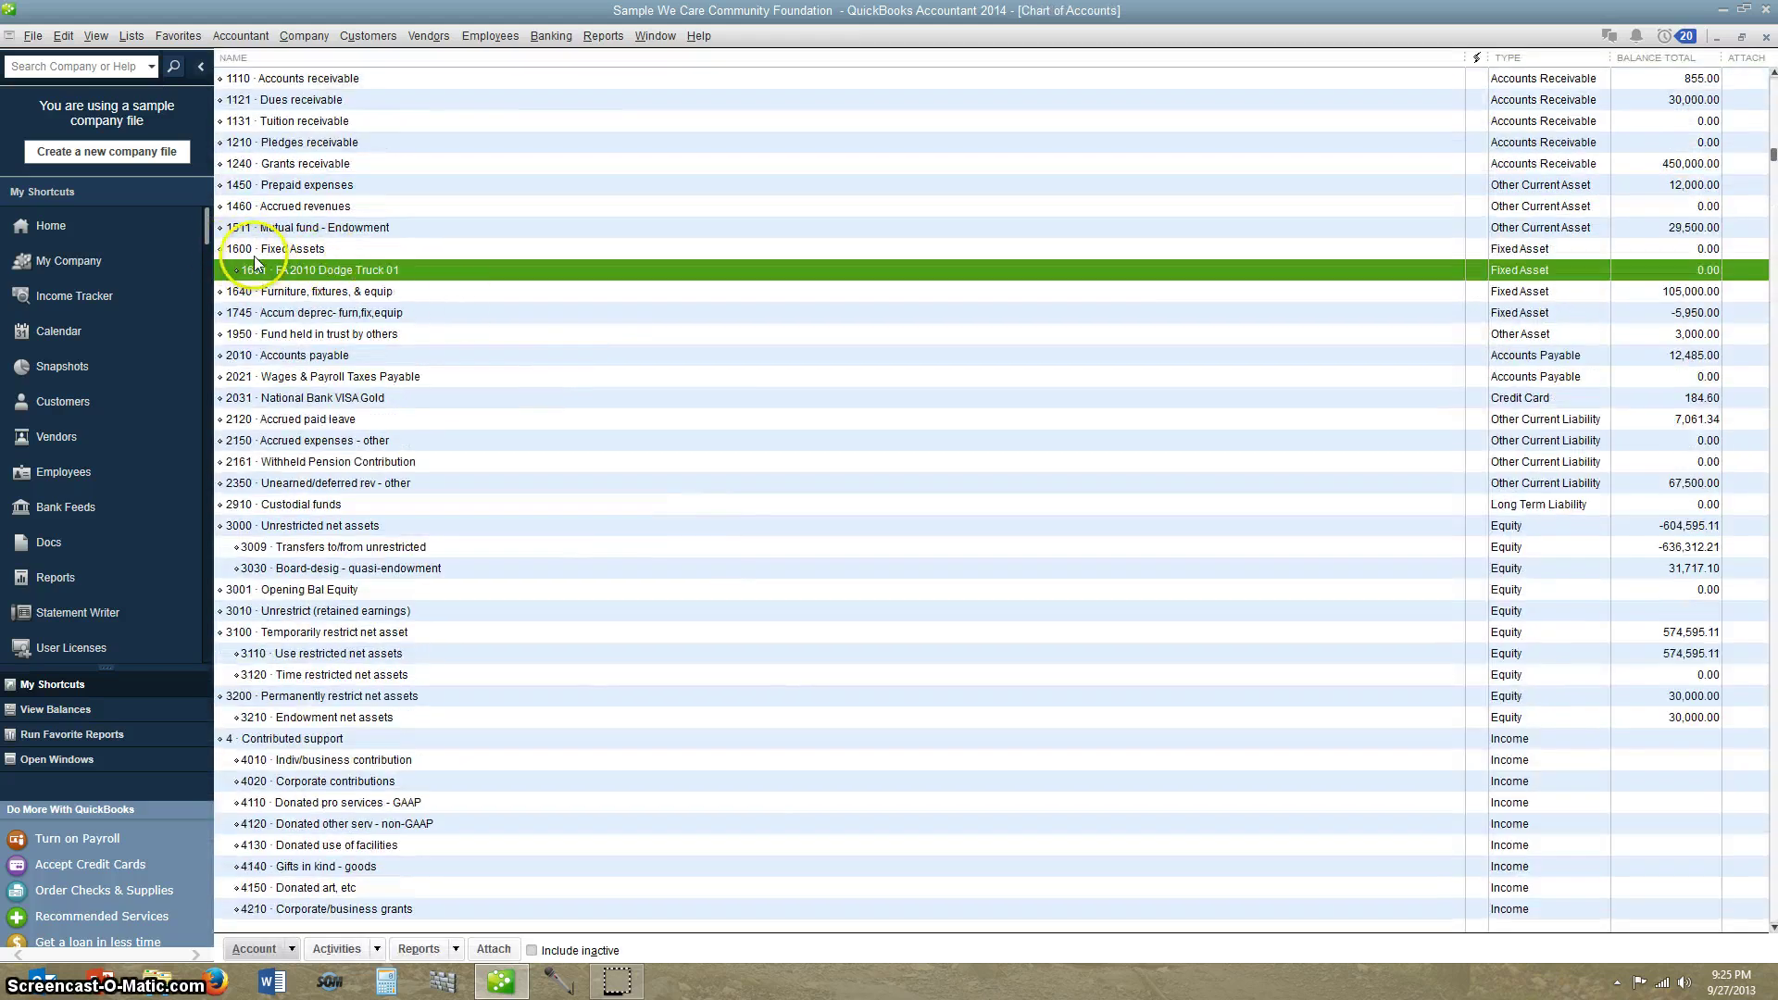
# Step: Start a new Fixed Asset account and name it <Less Accum Deprec>
pyautogui.click(301, 252)
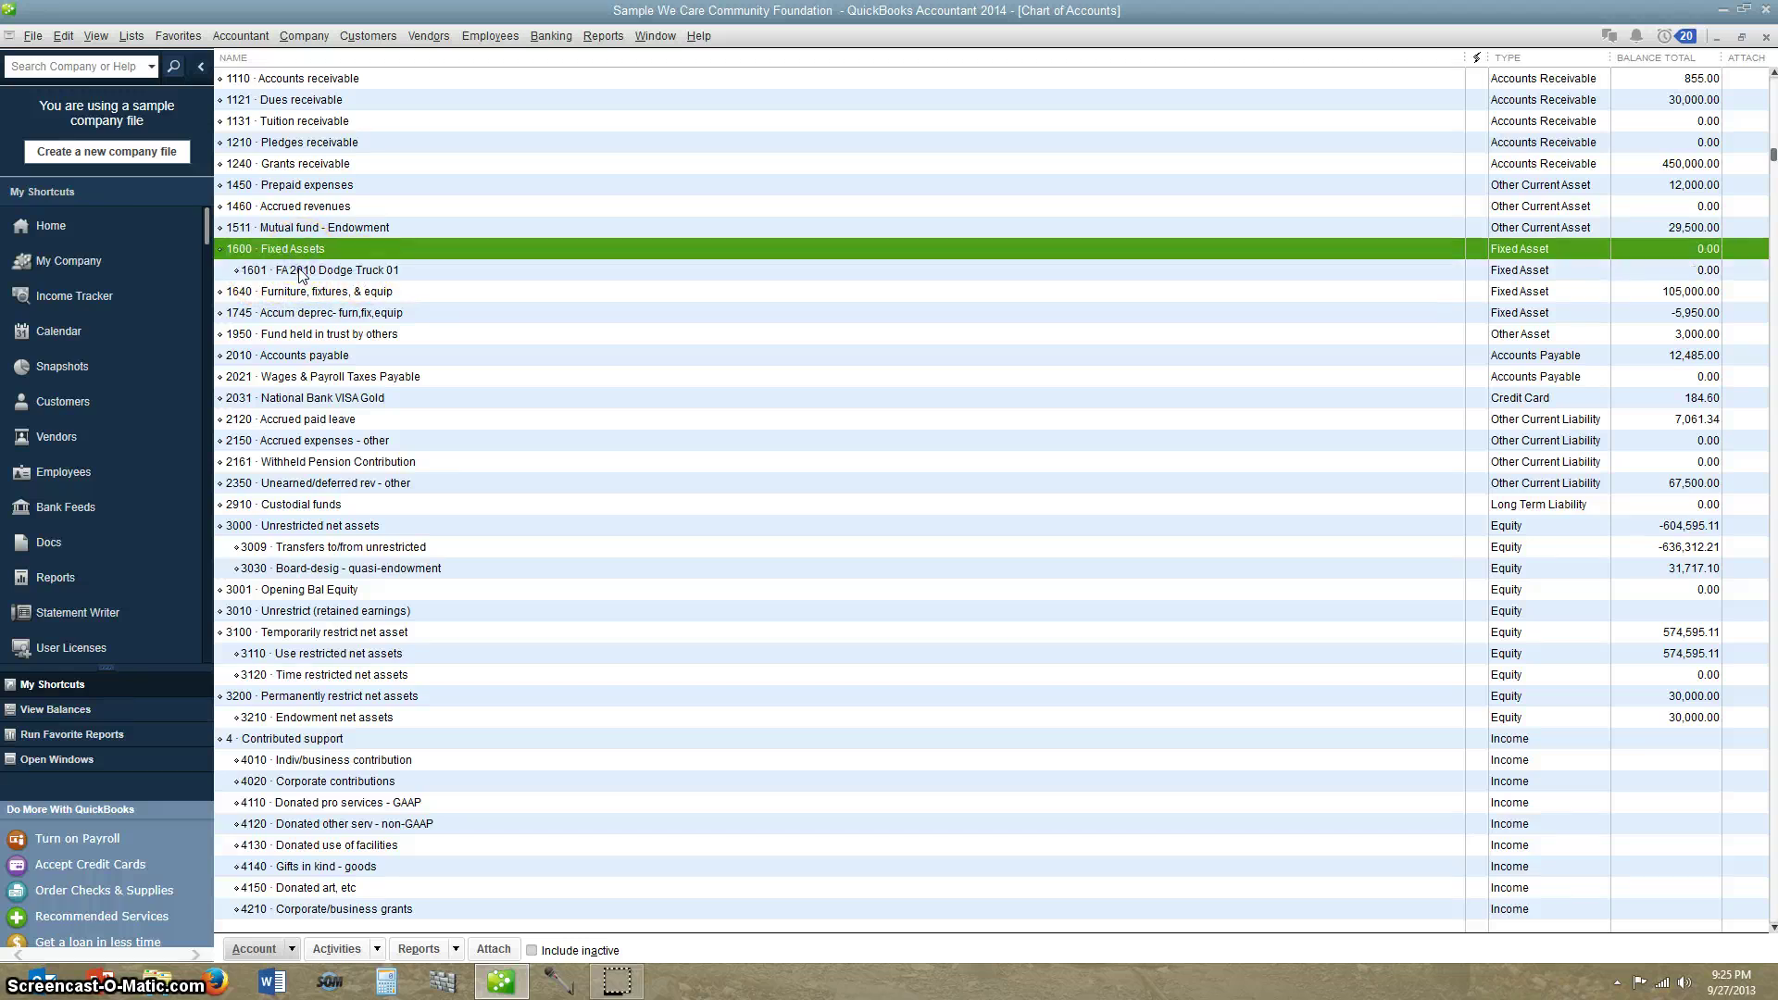
pyautogui.click(300, 270)
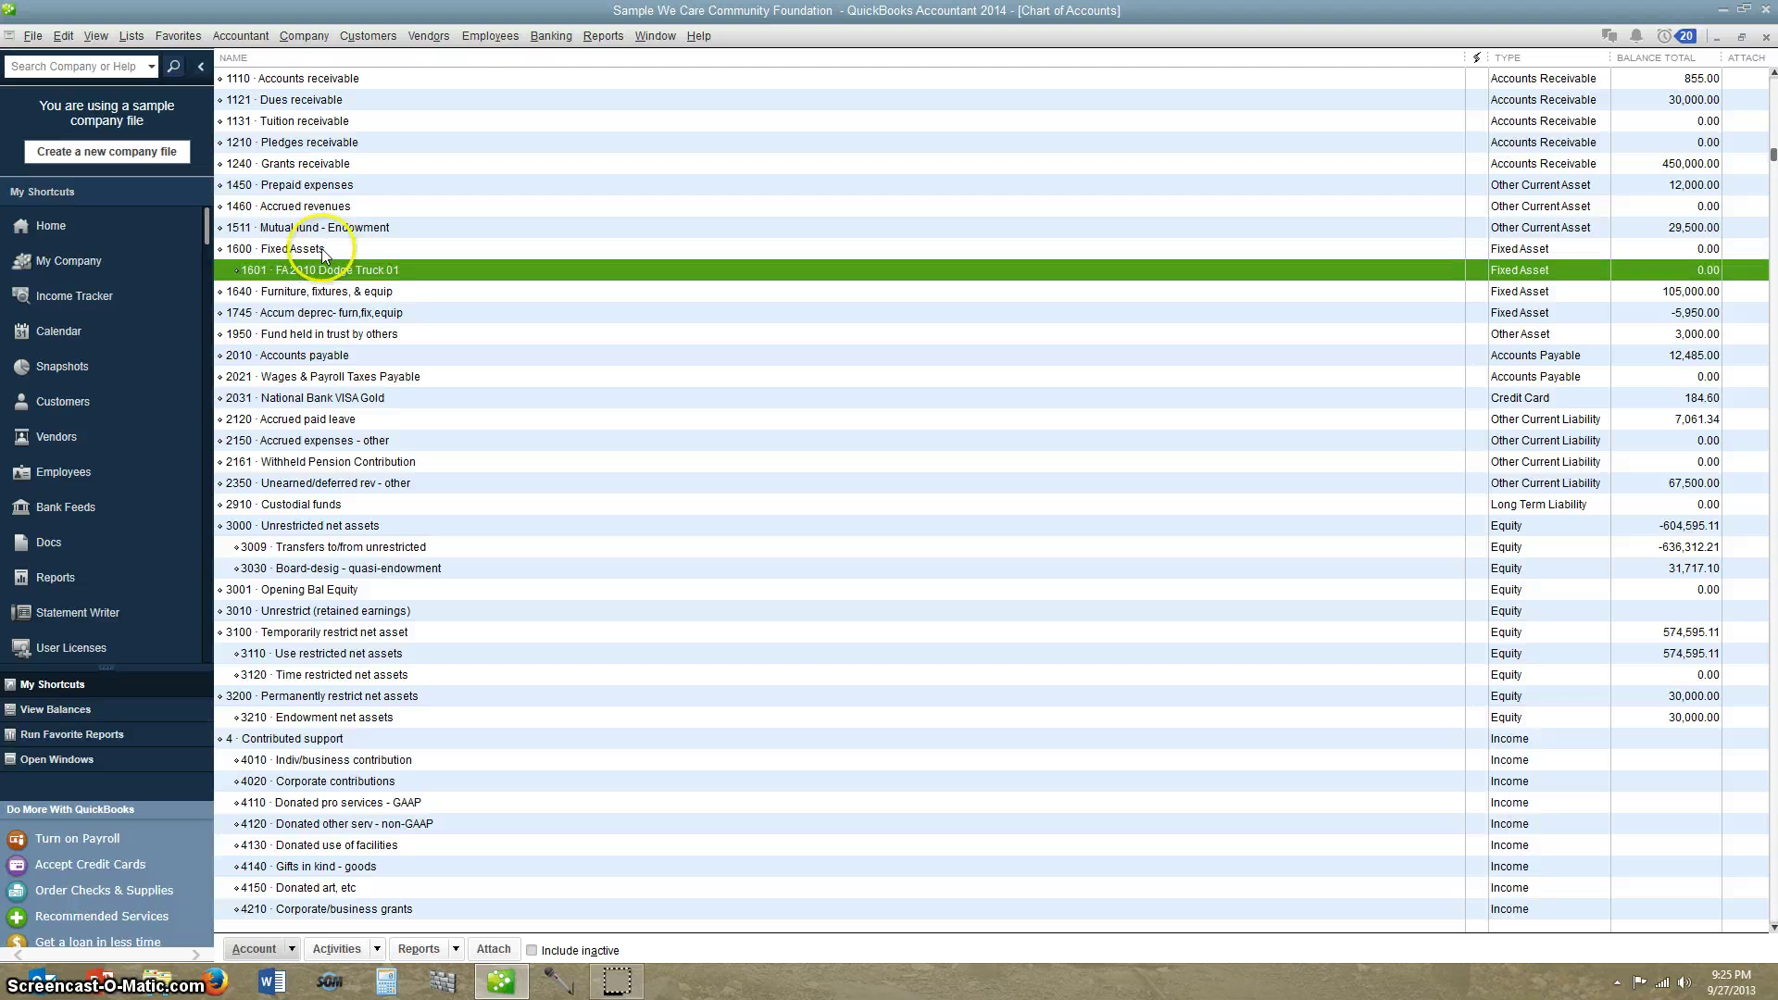
pyautogui.rightClick(524, 292)
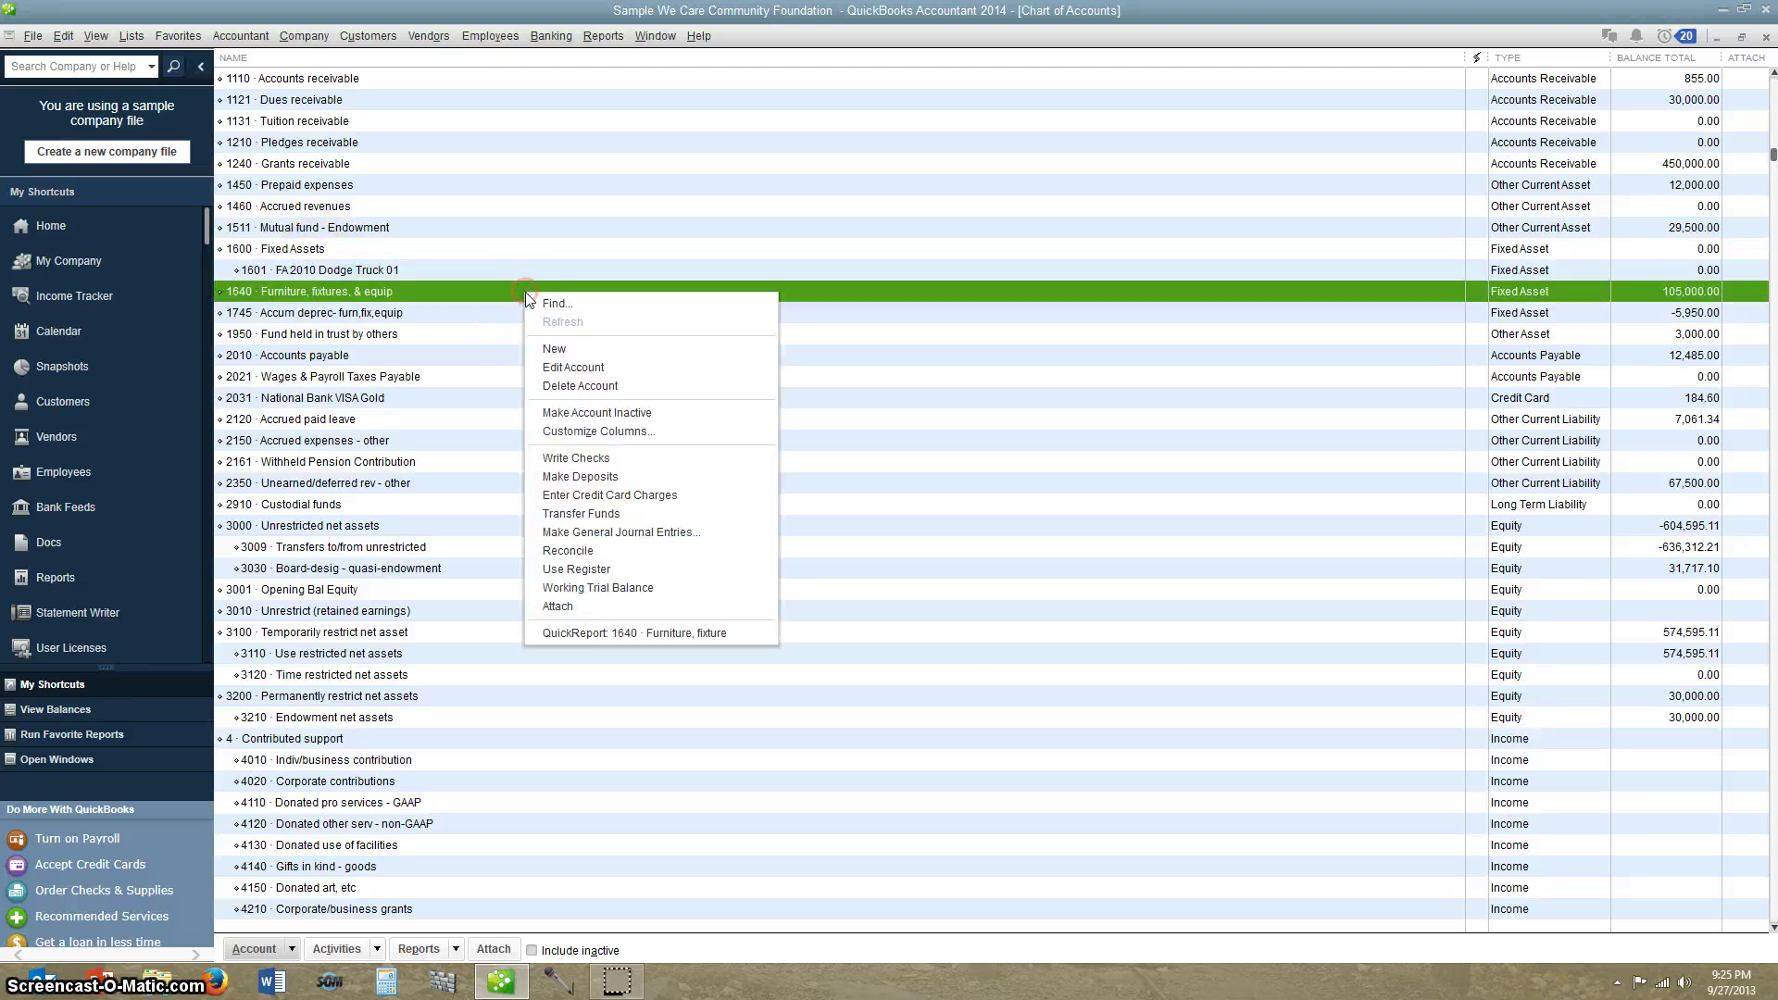
pyautogui.click(582, 352)
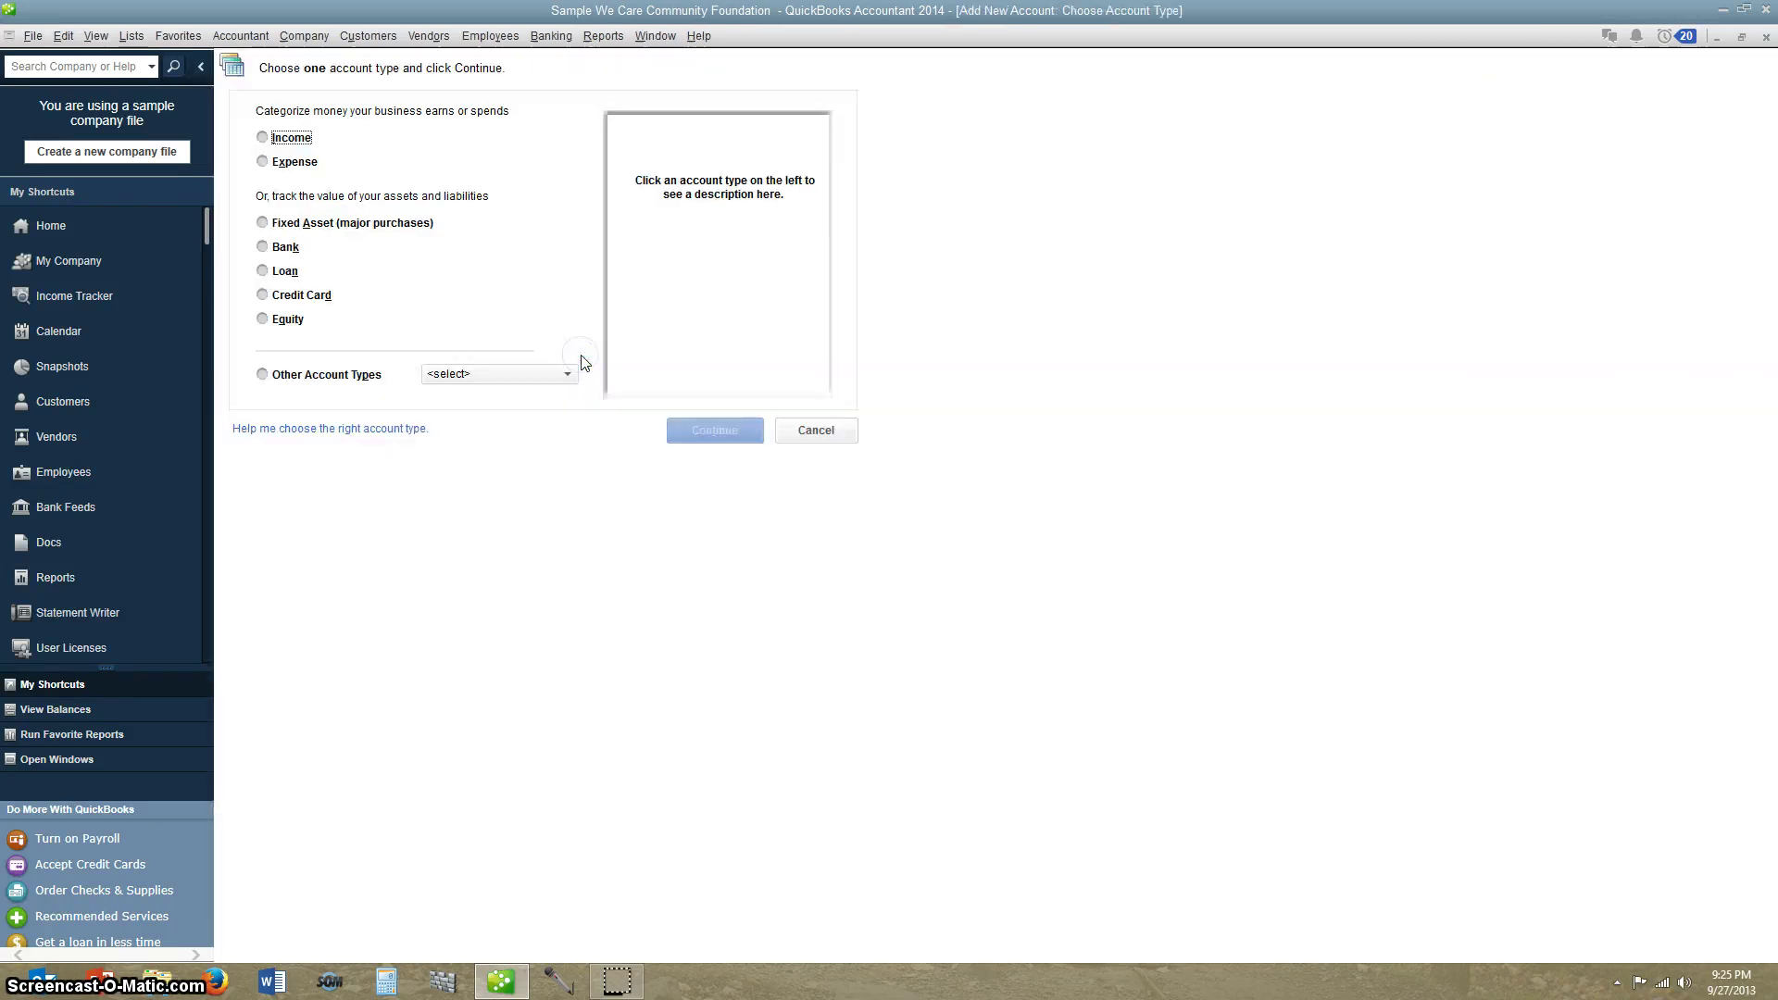
pyautogui.click(262, 223)
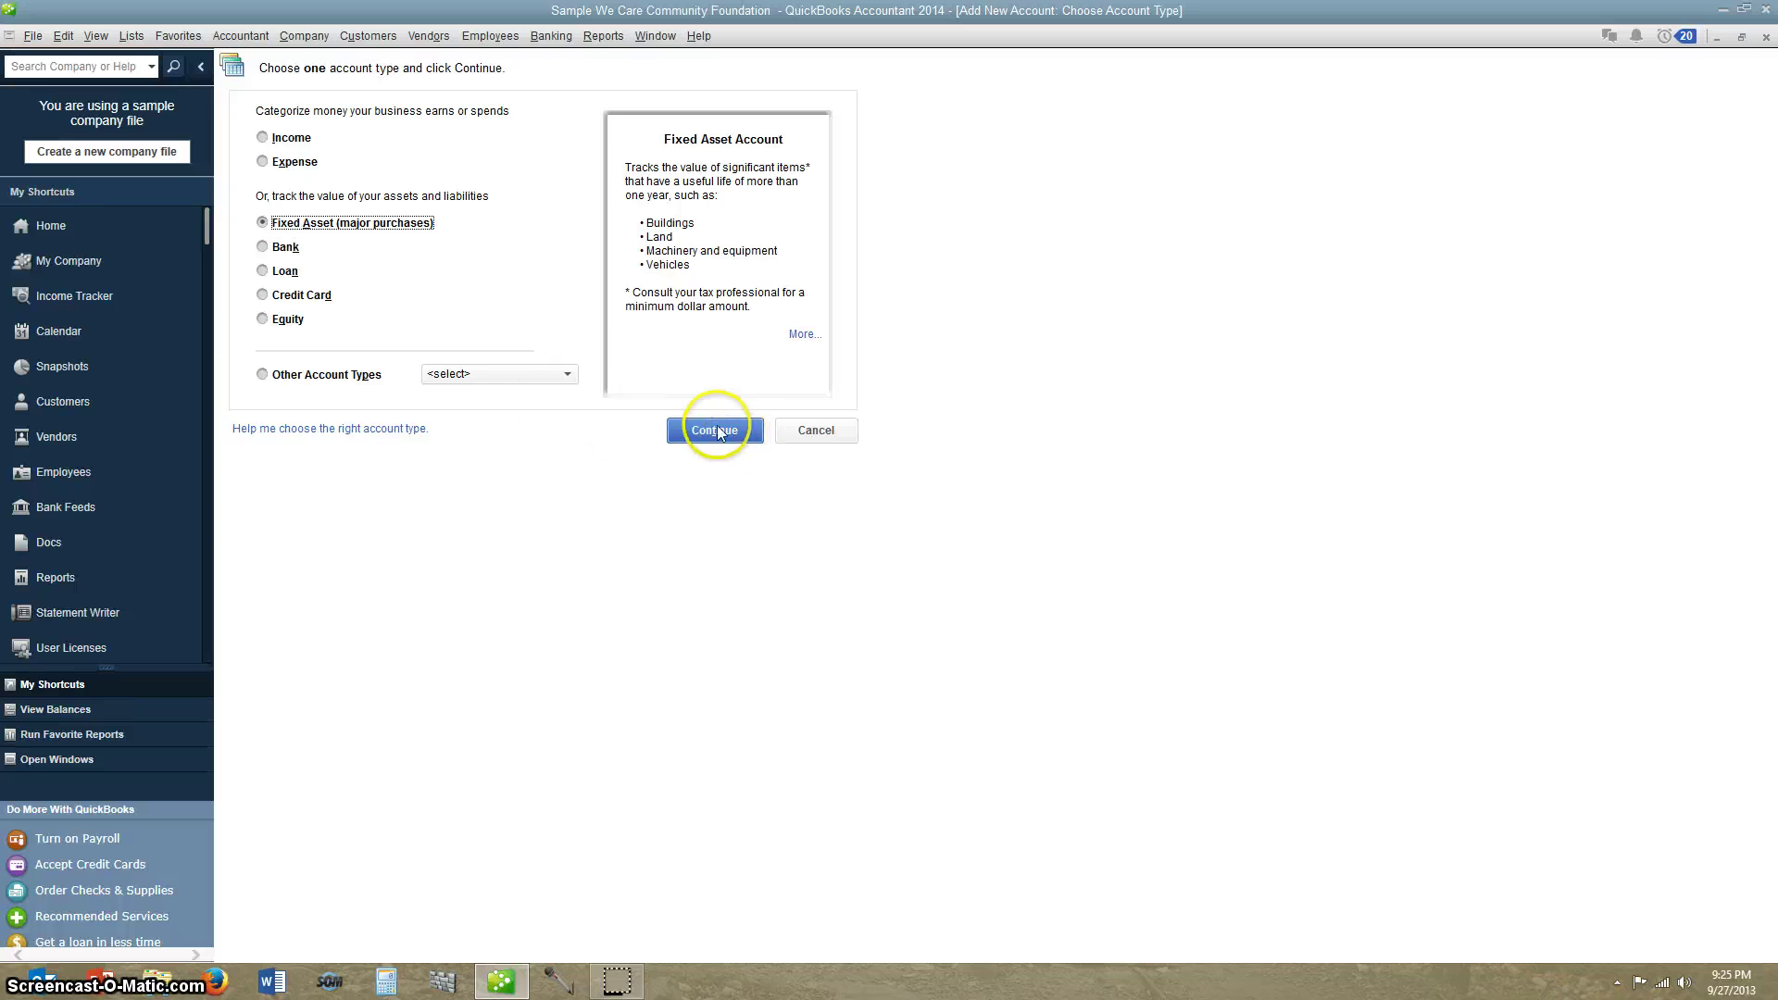
pyautogui.click(686, 429)
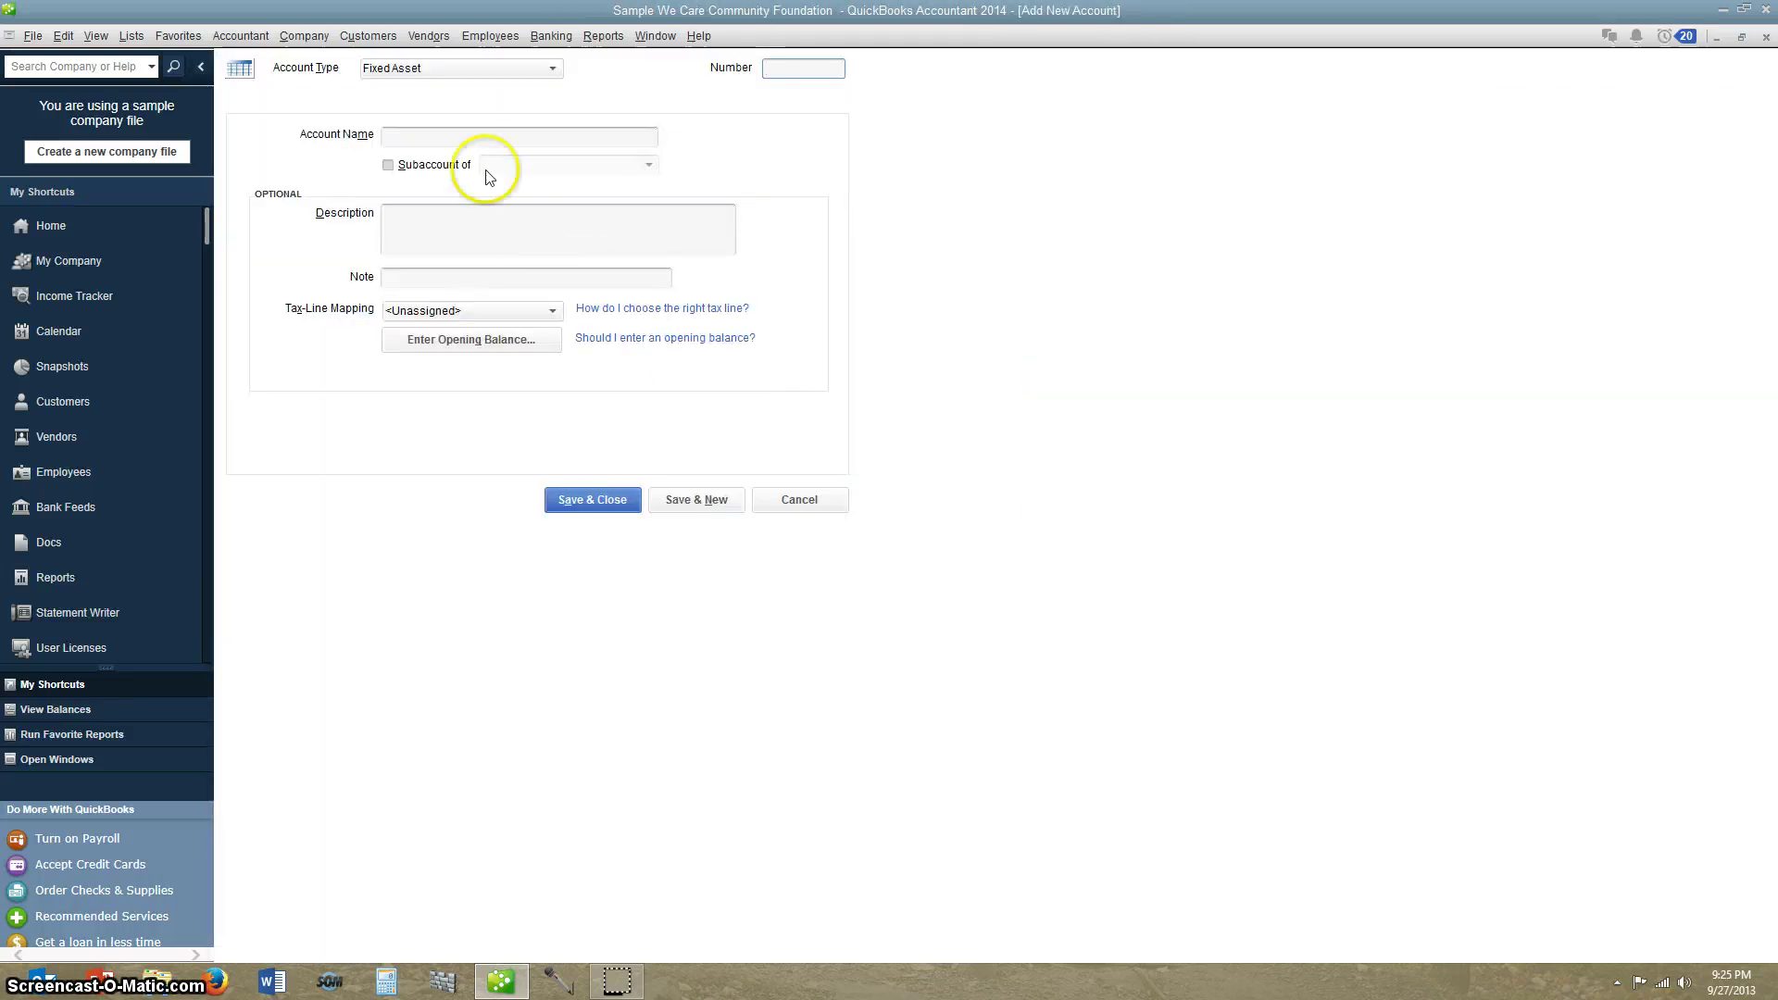
pyautogui.click(439, 139)
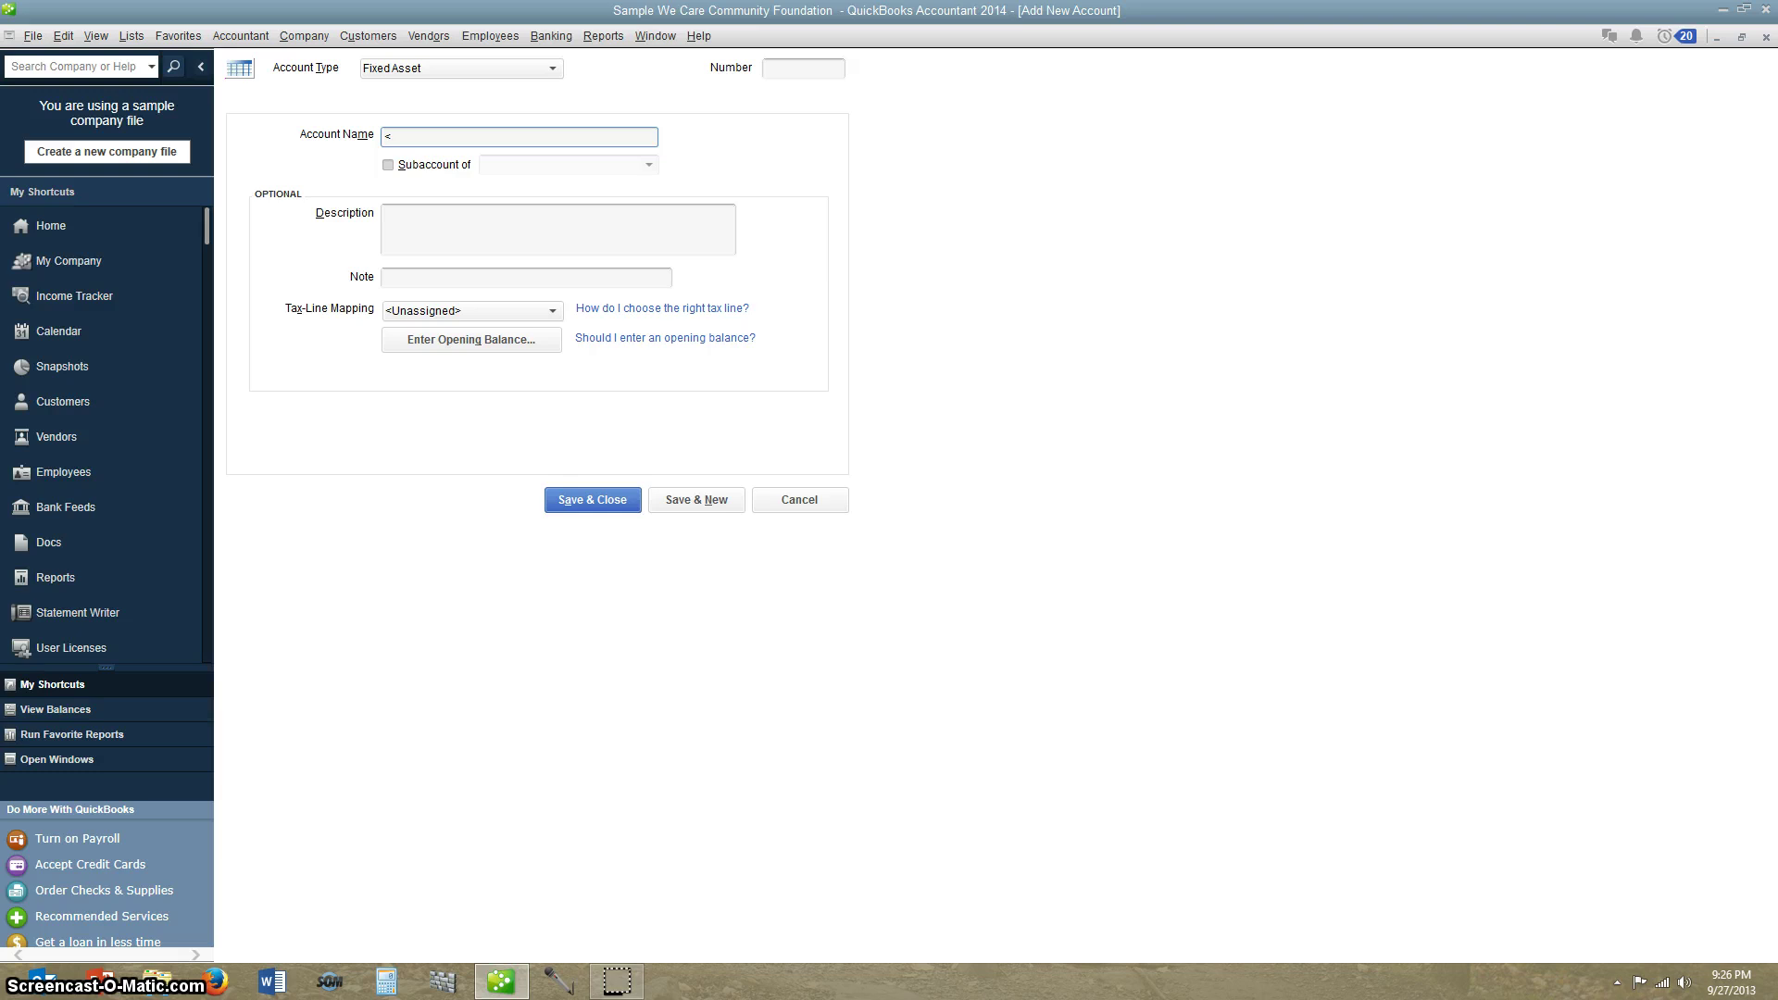
pyautogui.write('Less Accum Deprec>')
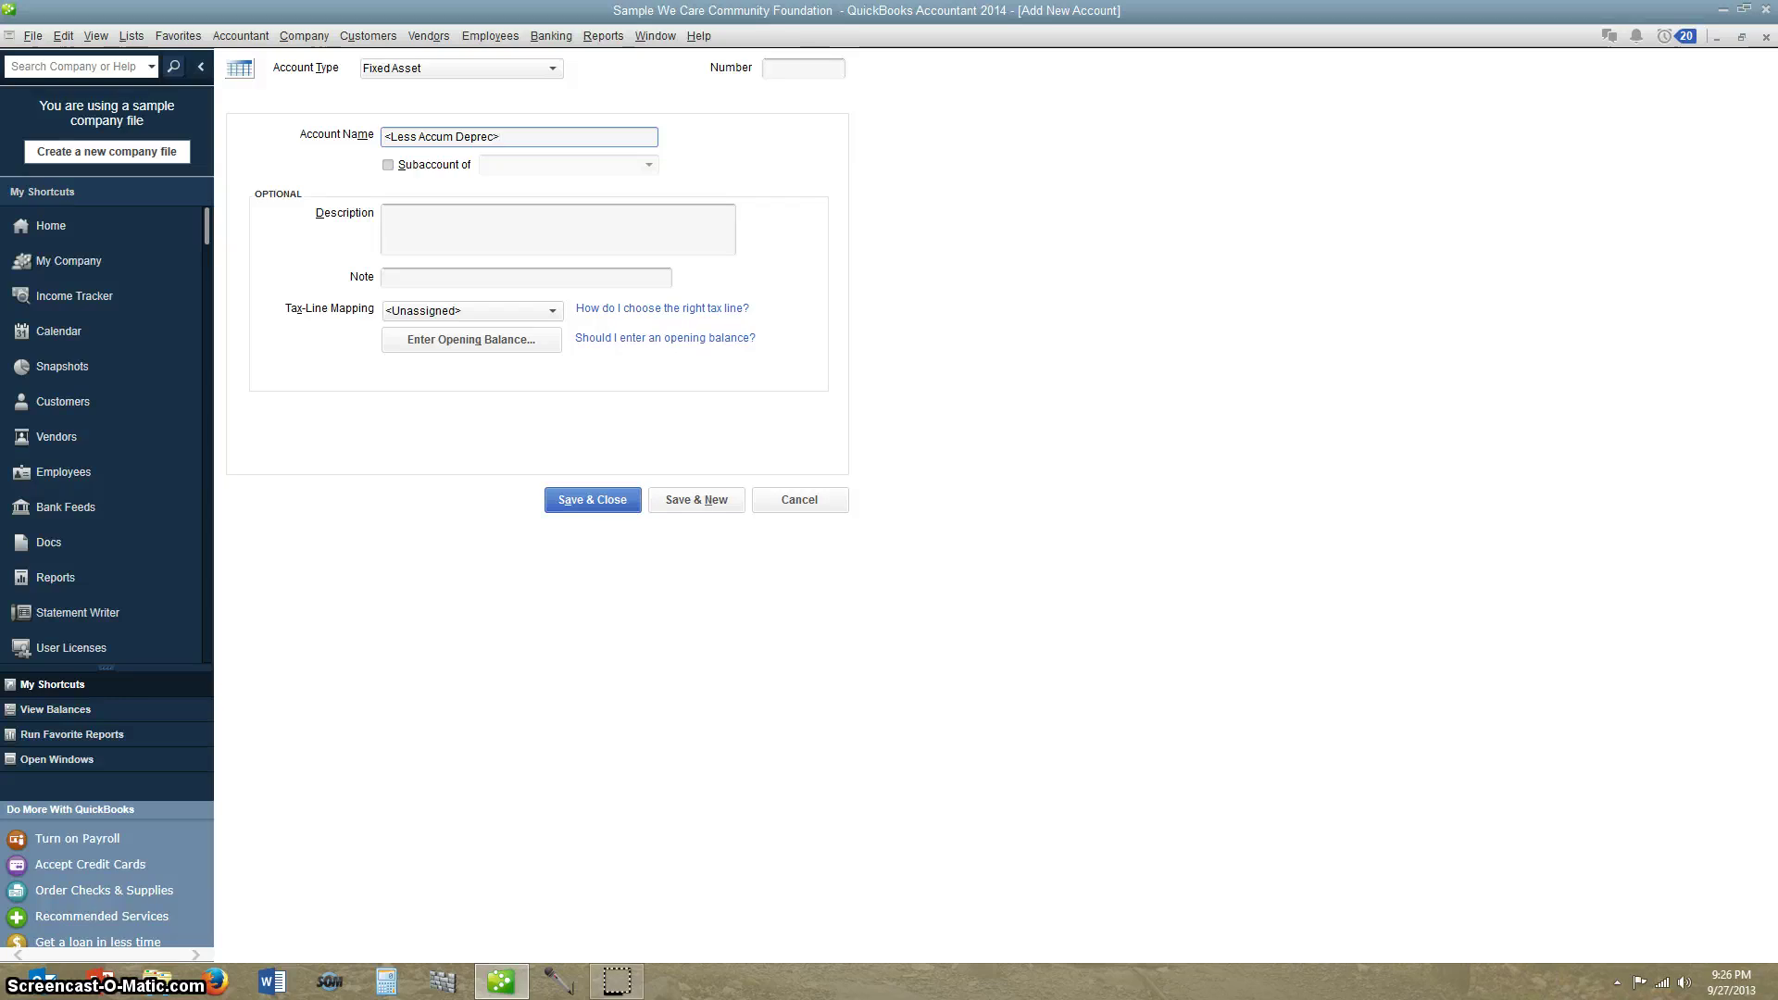
# Step: Make <Less Accum Deprec> a subaccount of 1600 · Fixed Assets, number it 1602, and save it
pyautogui.click(388, 165)
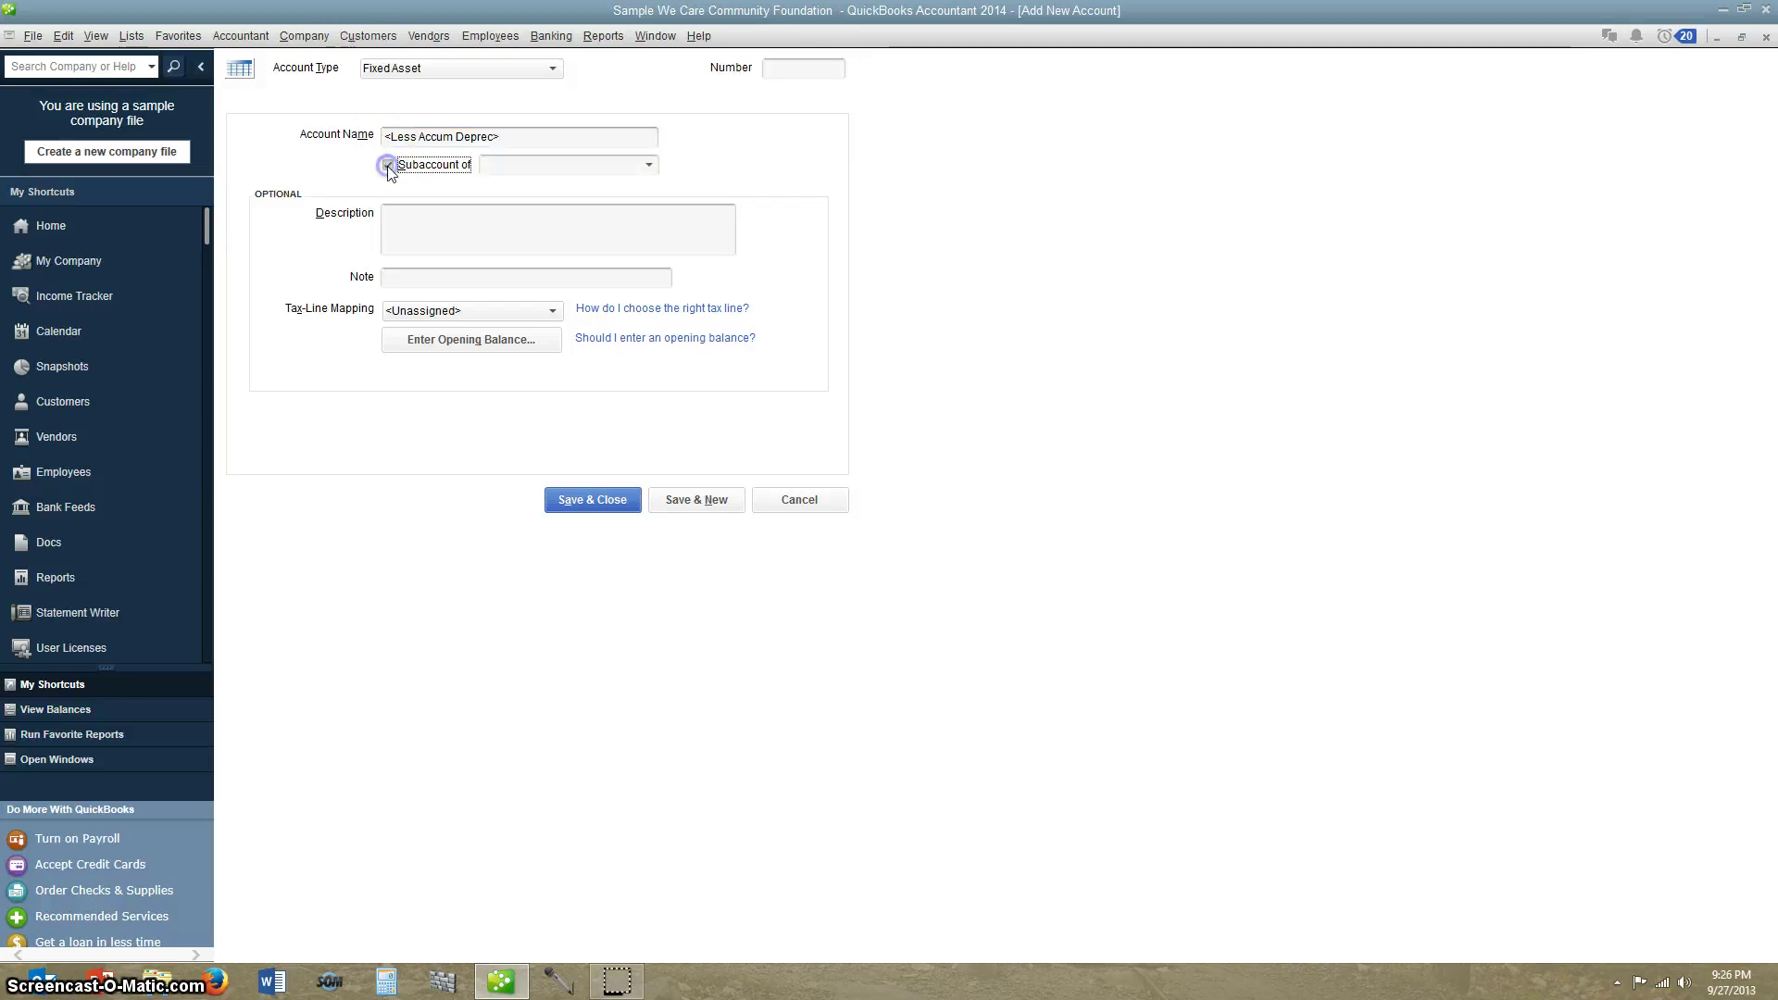
pyautogui.click(612, 165)
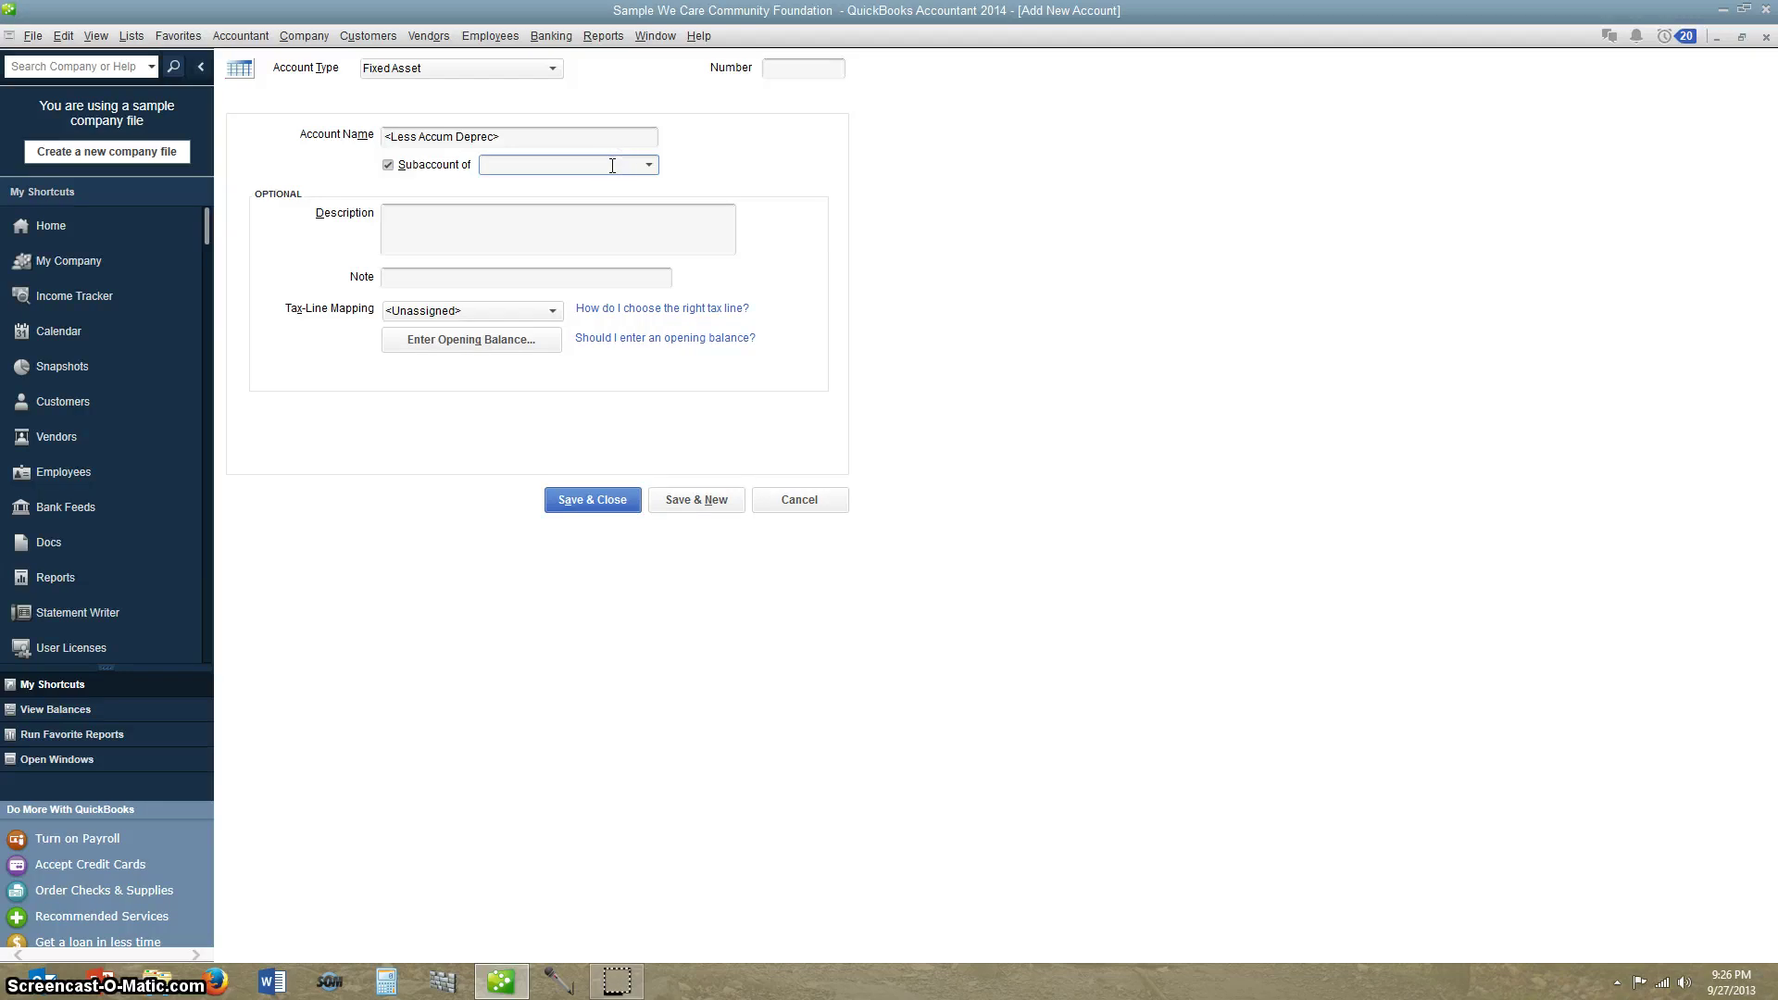
pyautogui.write('1600 · Fixed Assets')
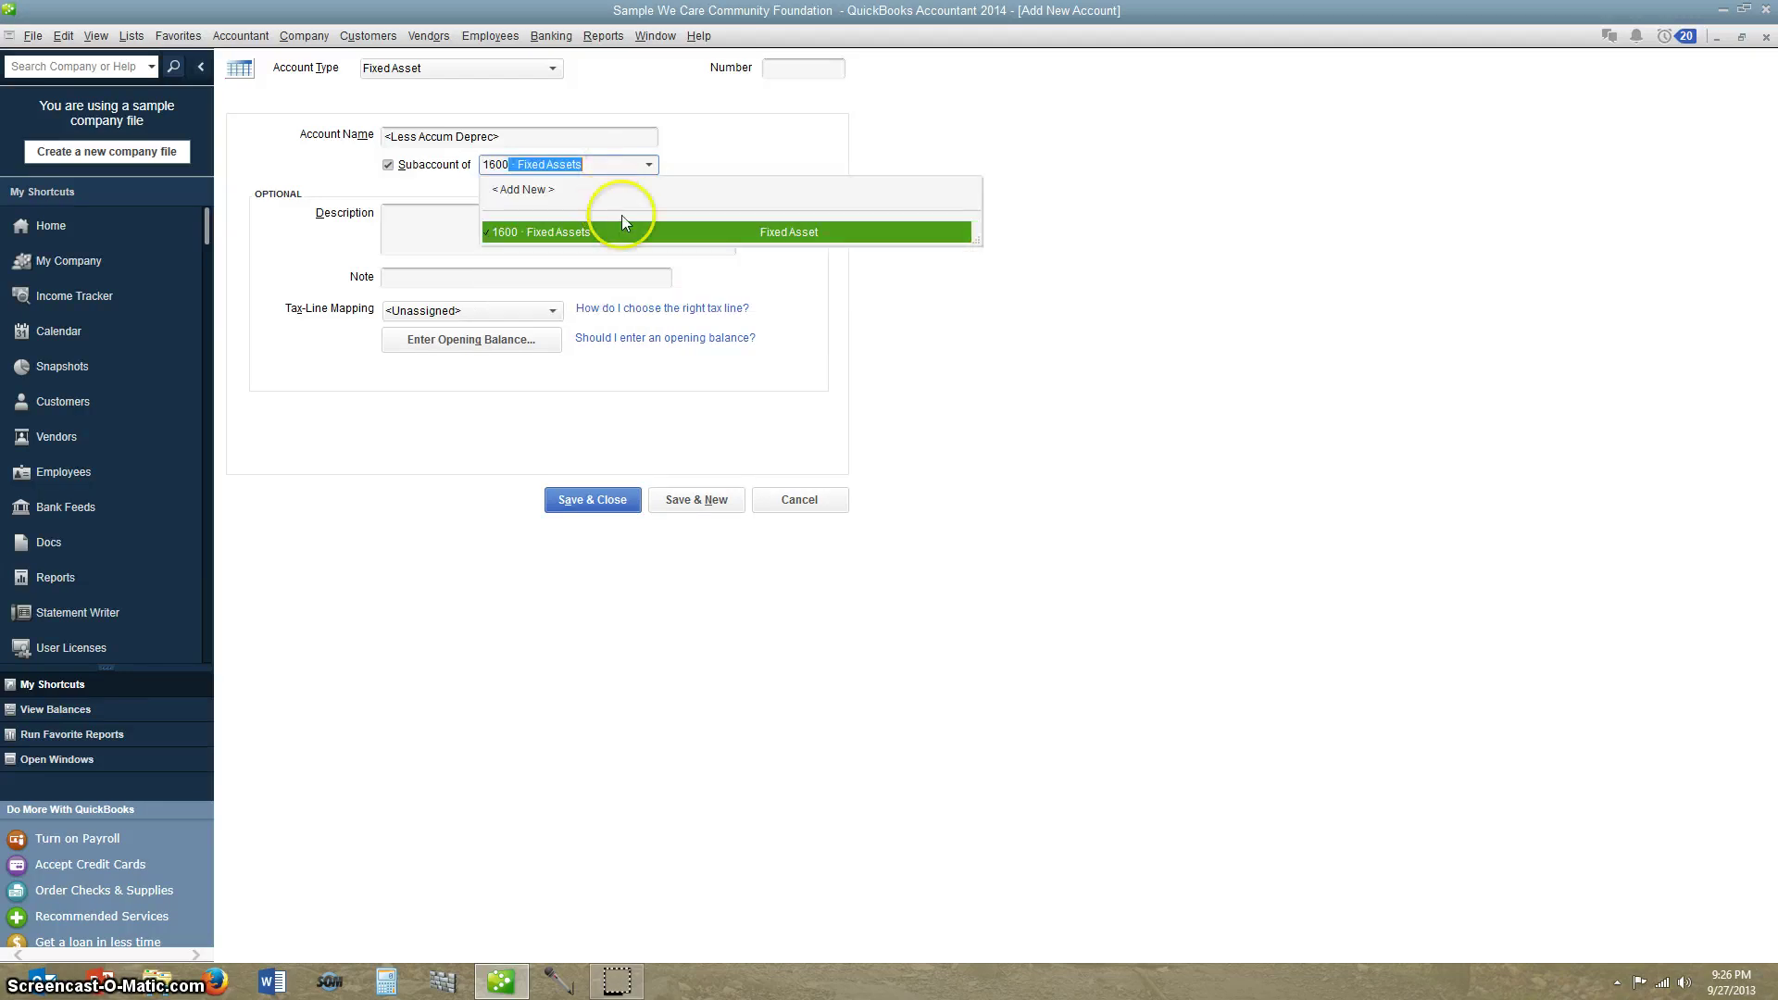
pyautogui.click(589, 230)
pyautogui.click(594, 501)
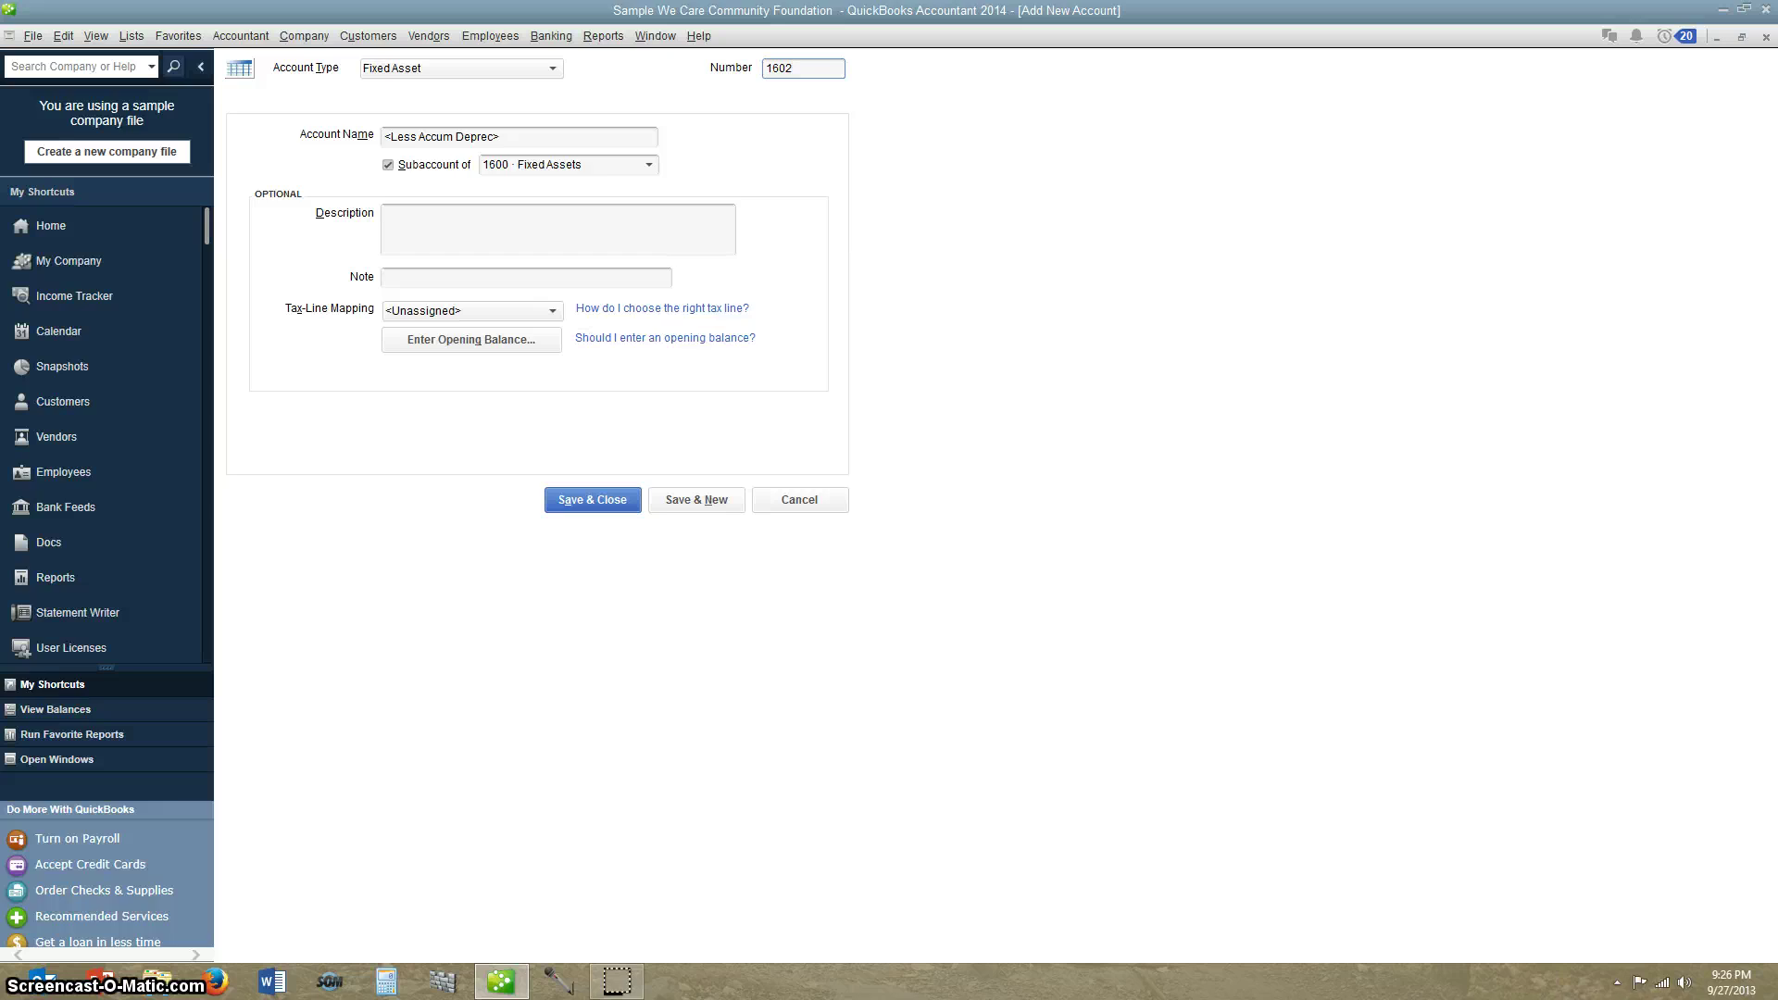
pyautogui.click(594, 499)
# Step: Start a new Expense account from the chart of accounts and name it Depreciation Expense Vehicles
pyautogui.scroll(3, 405, 246)
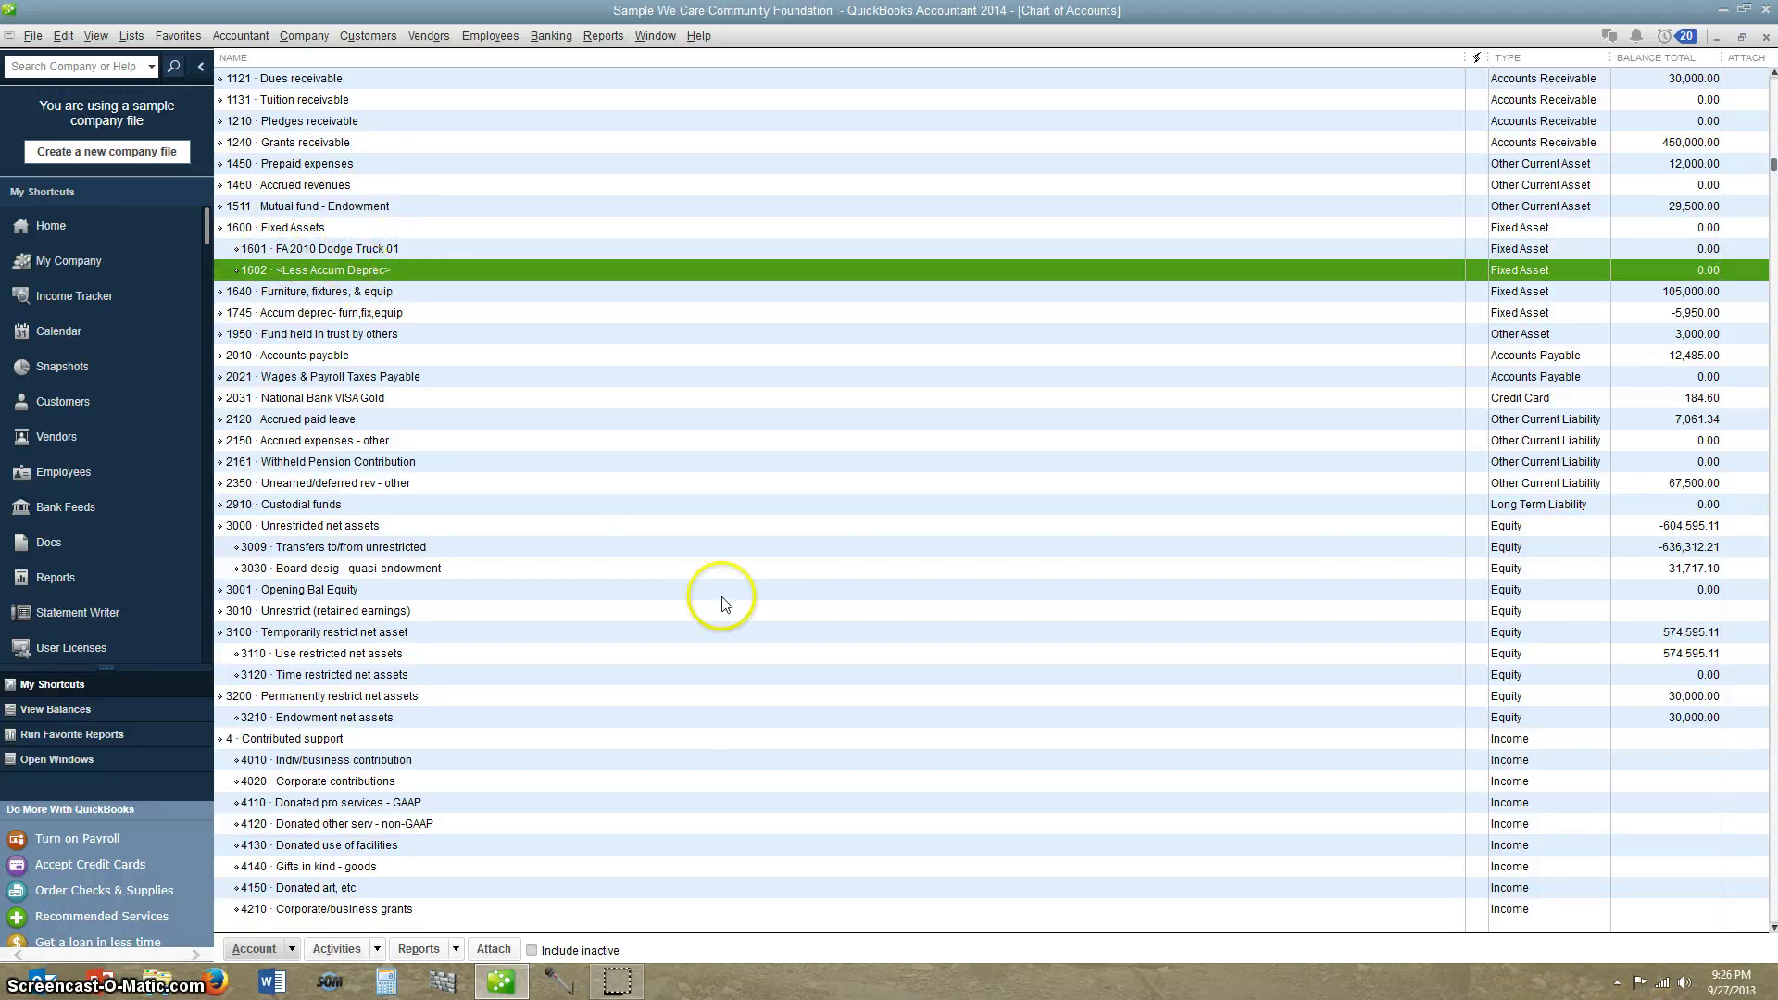
pyautogui.scroll(-1, 615, 574)
pyautogui.rightClick(609, 546)
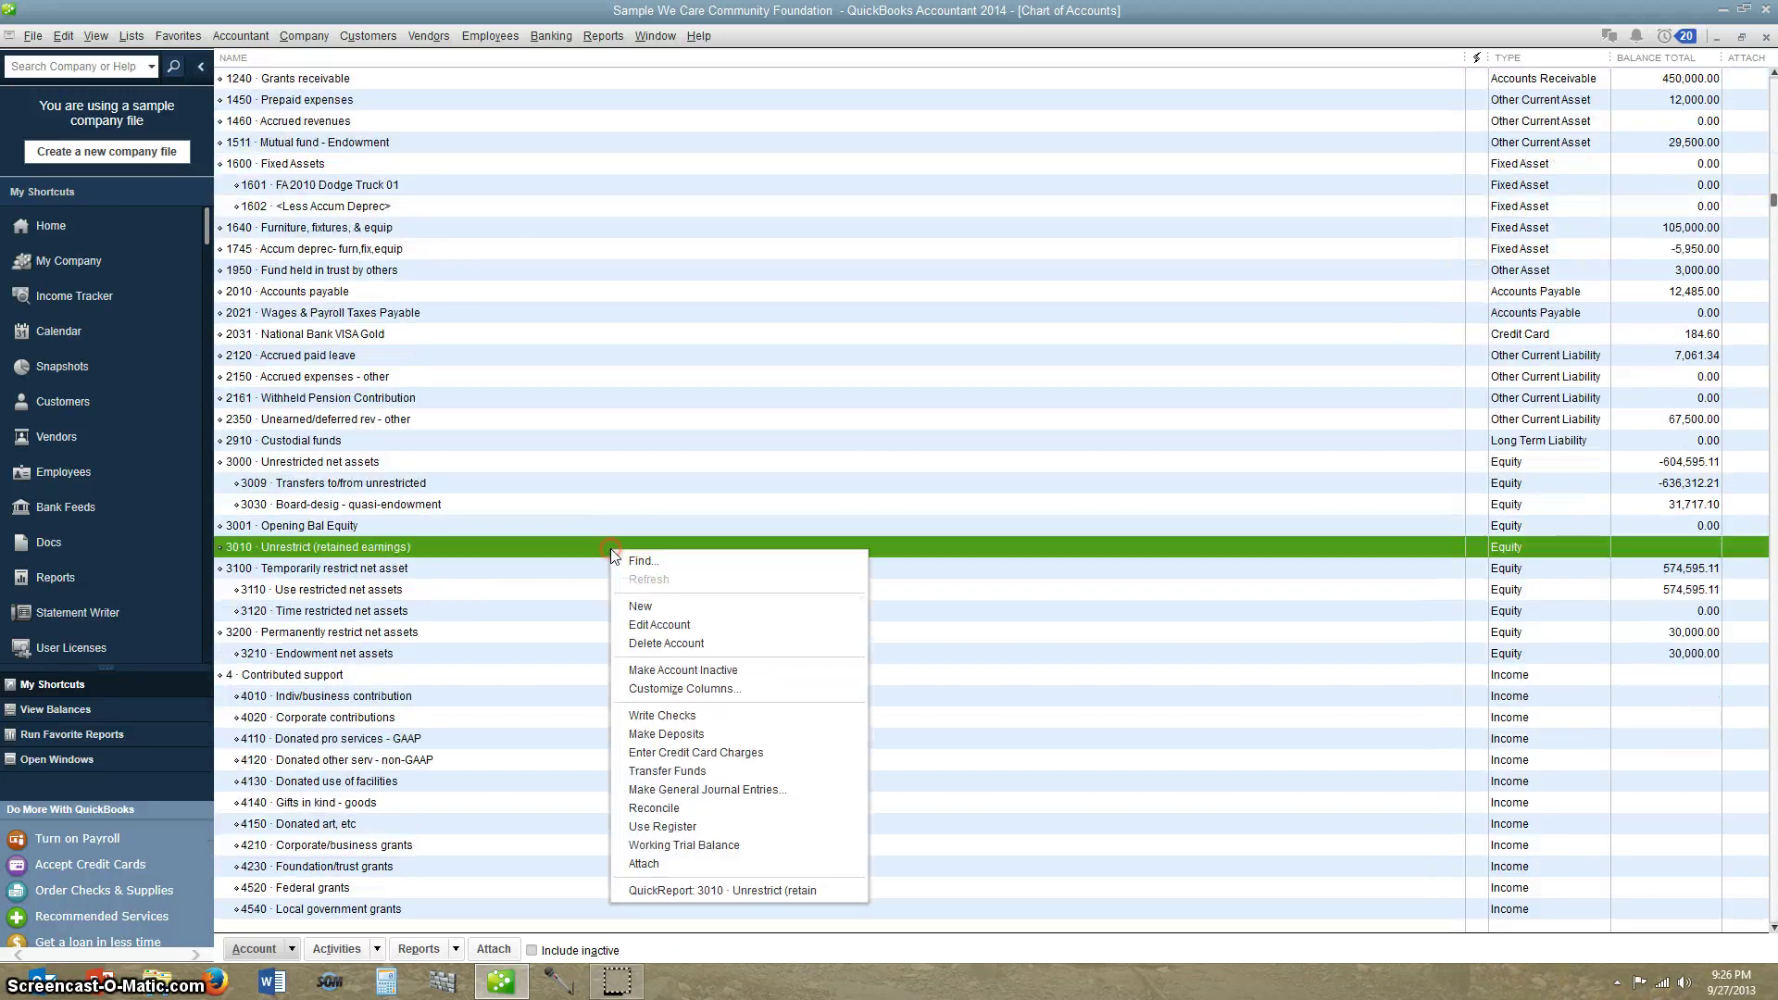
pyautogui.click(671, 612)
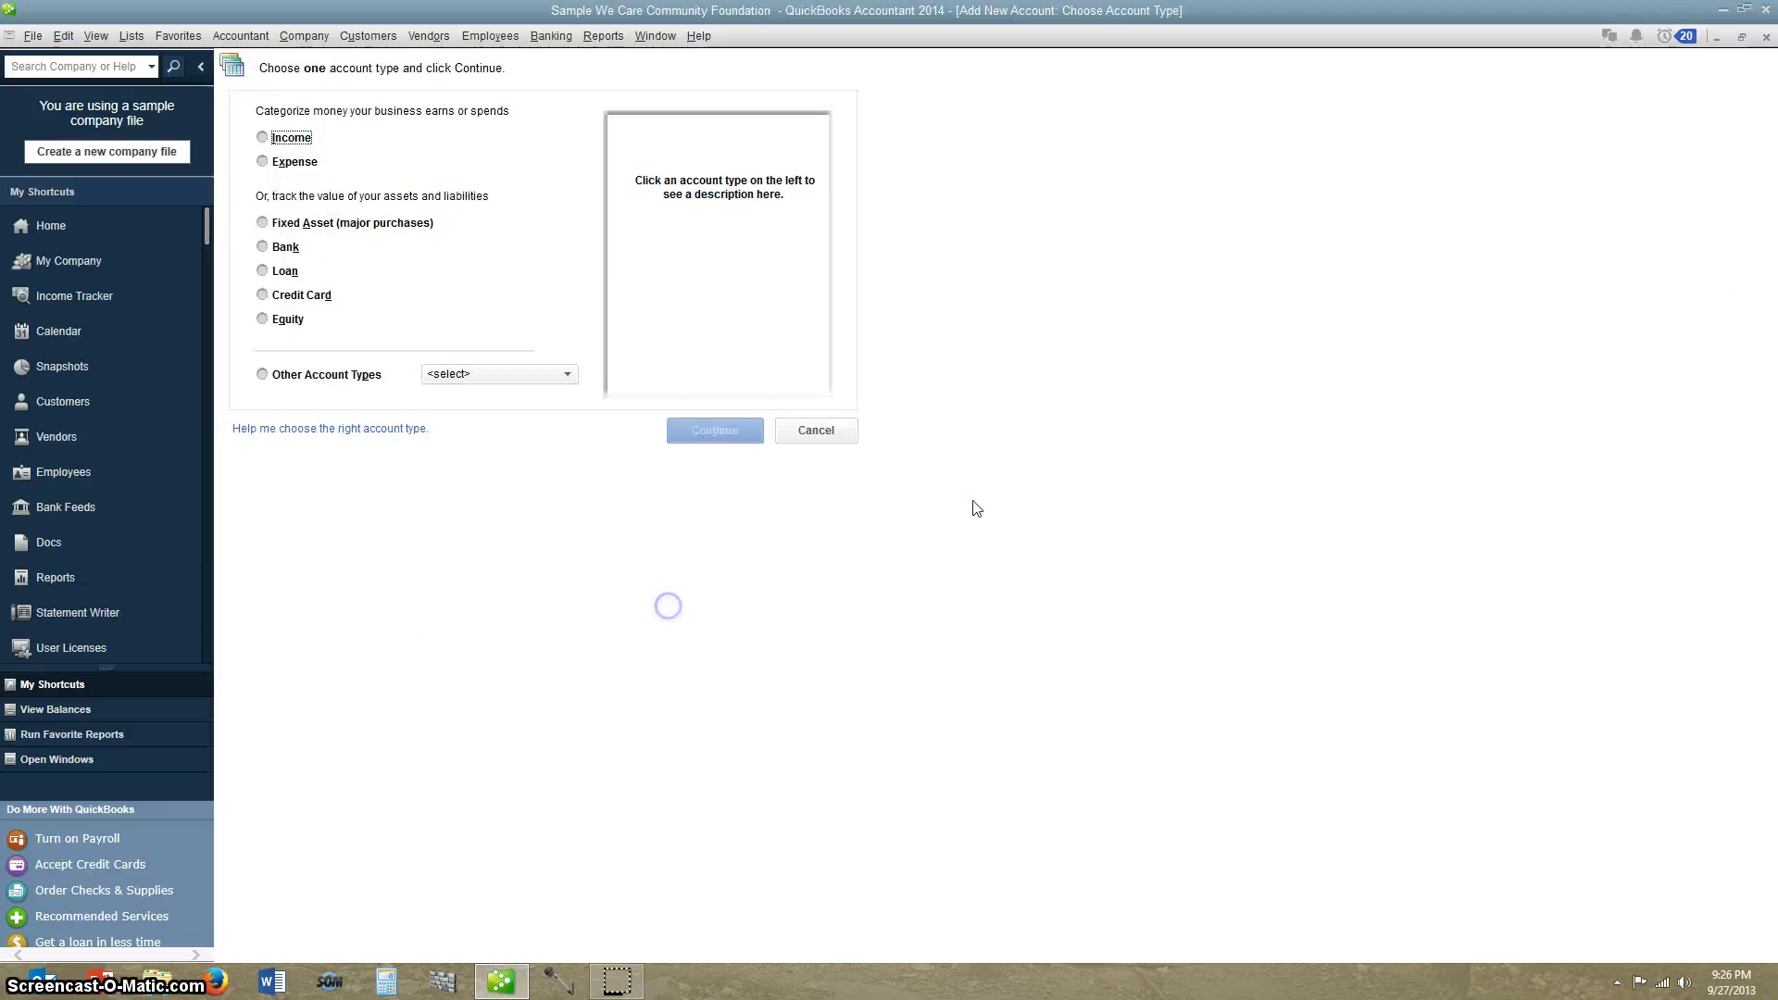
pyautogui.click(262, 161)
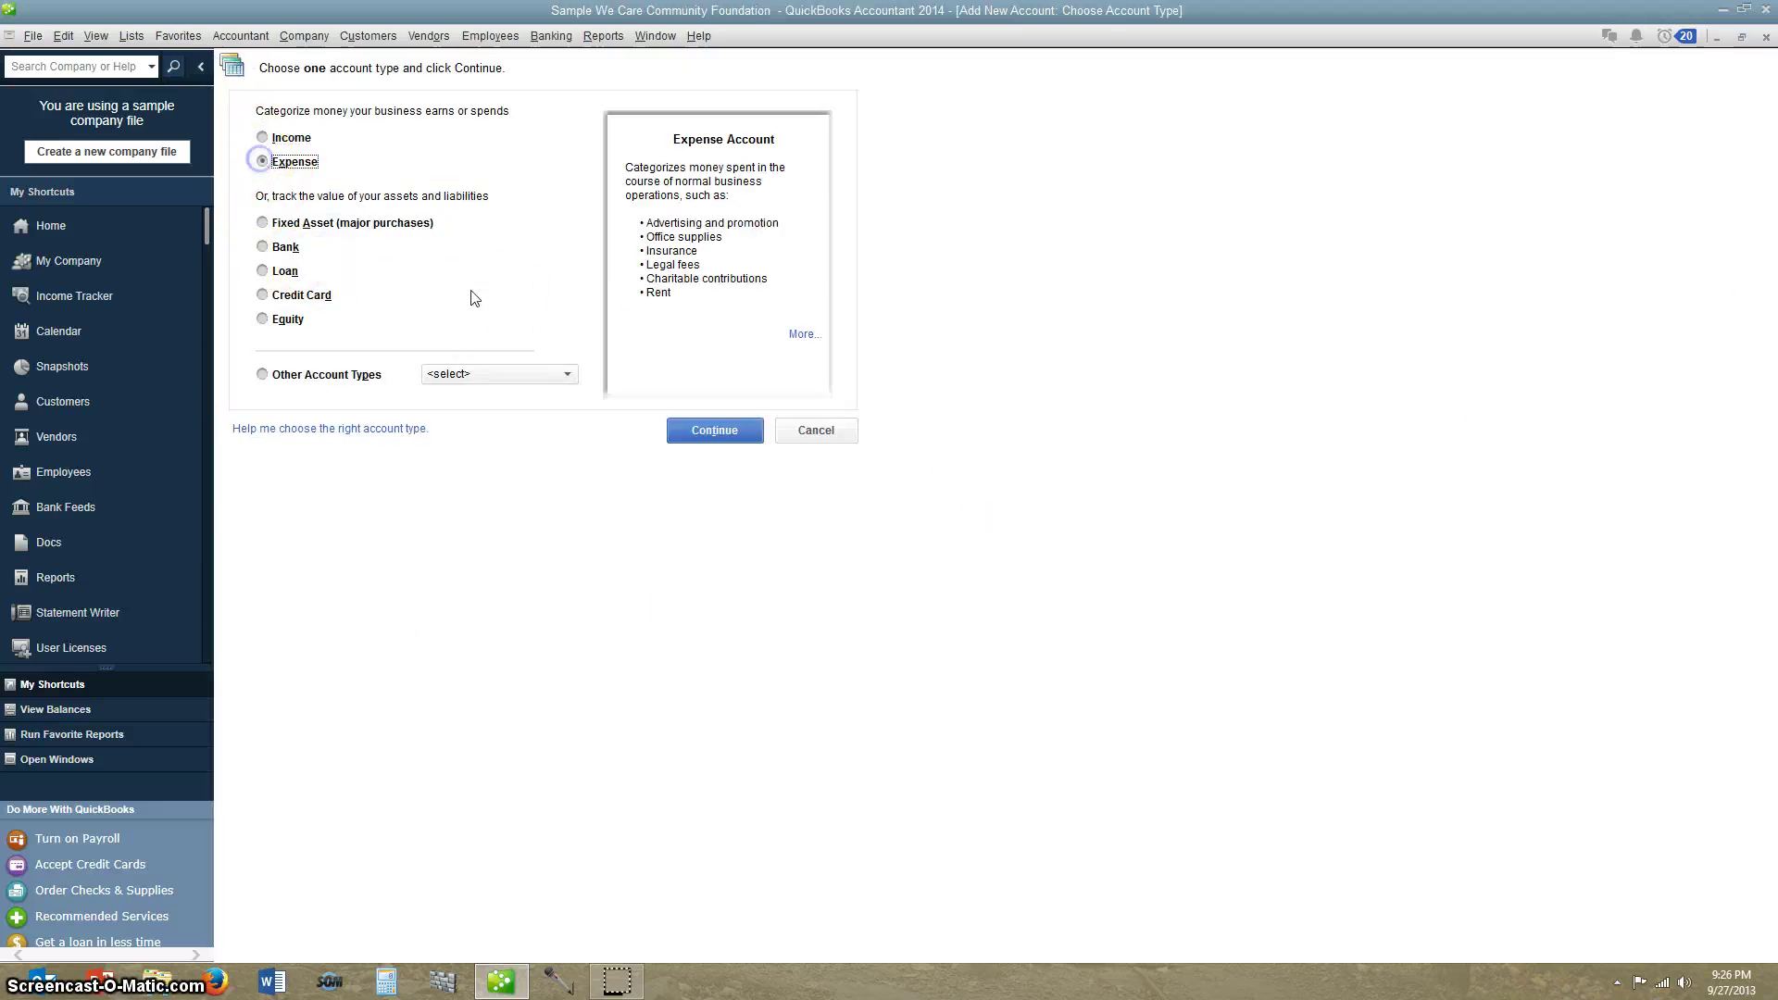
pyautogui.click(714, 430)
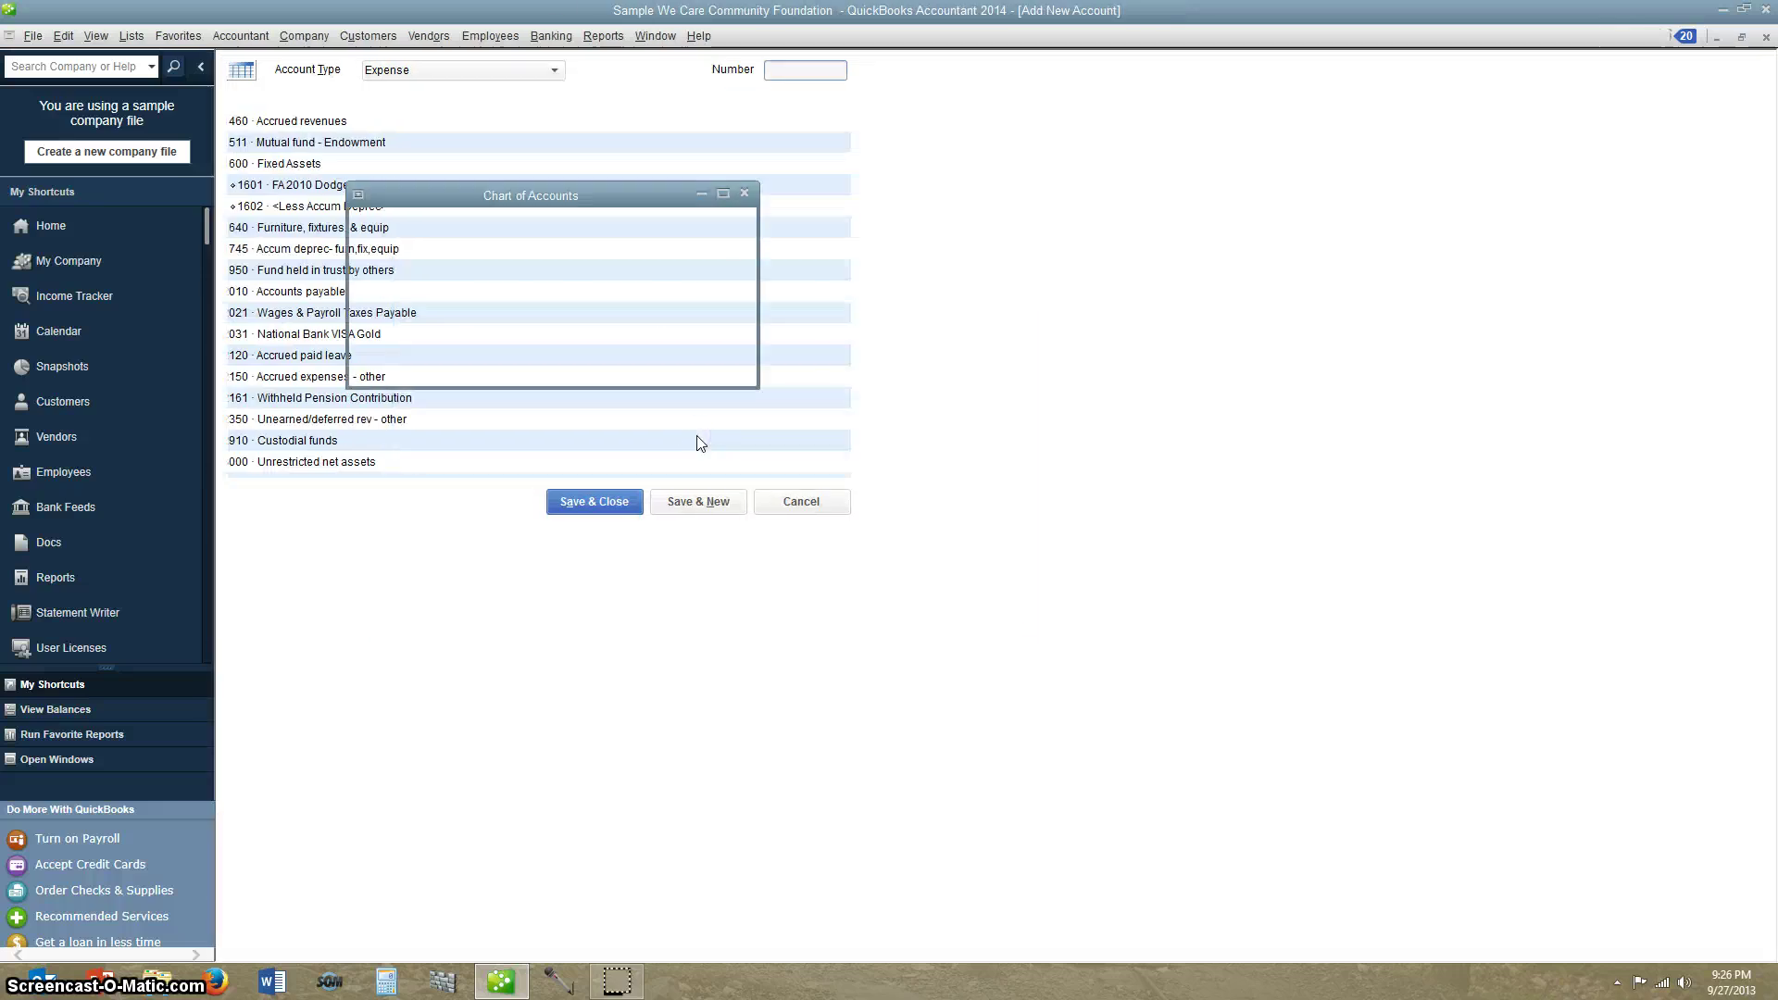
pyautogui.click(496, 131)
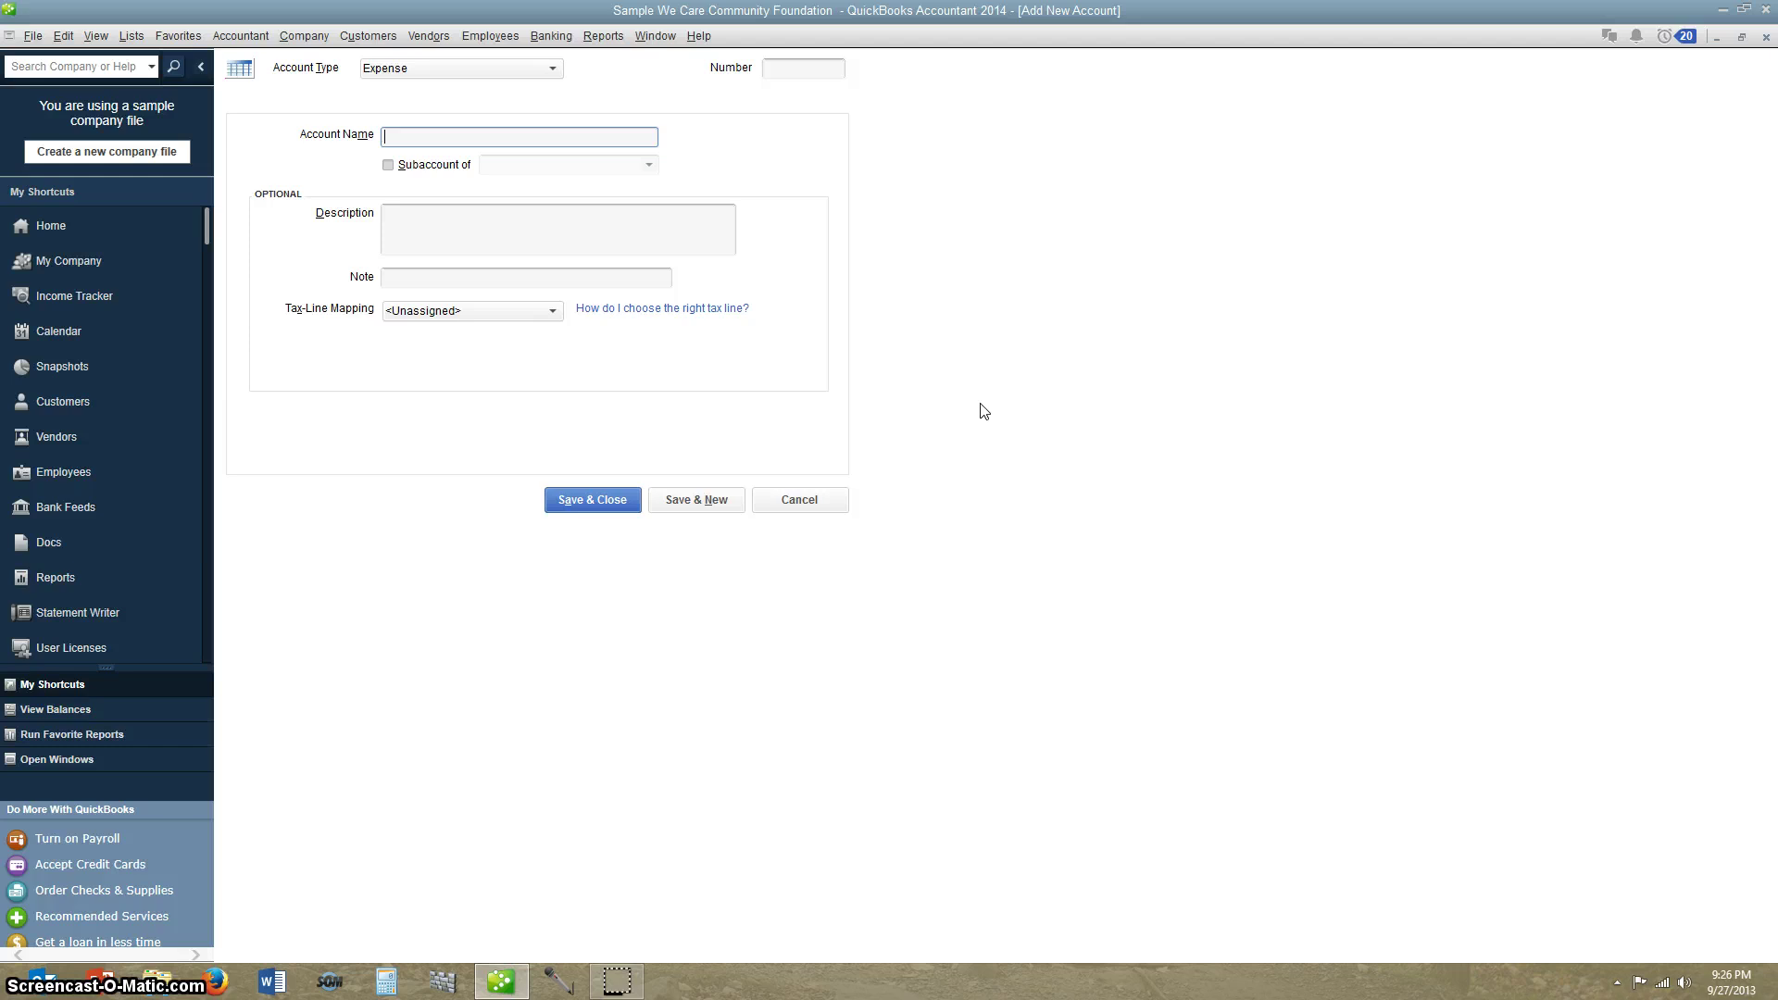
pyautogui.write('Depreciation Expense Vehicles')
# Step: Make the vehicle depreciation account a subaccount of 8400 · Depreciation & amortization exp and assign it number 8470
pyautogui.click(388, 165)
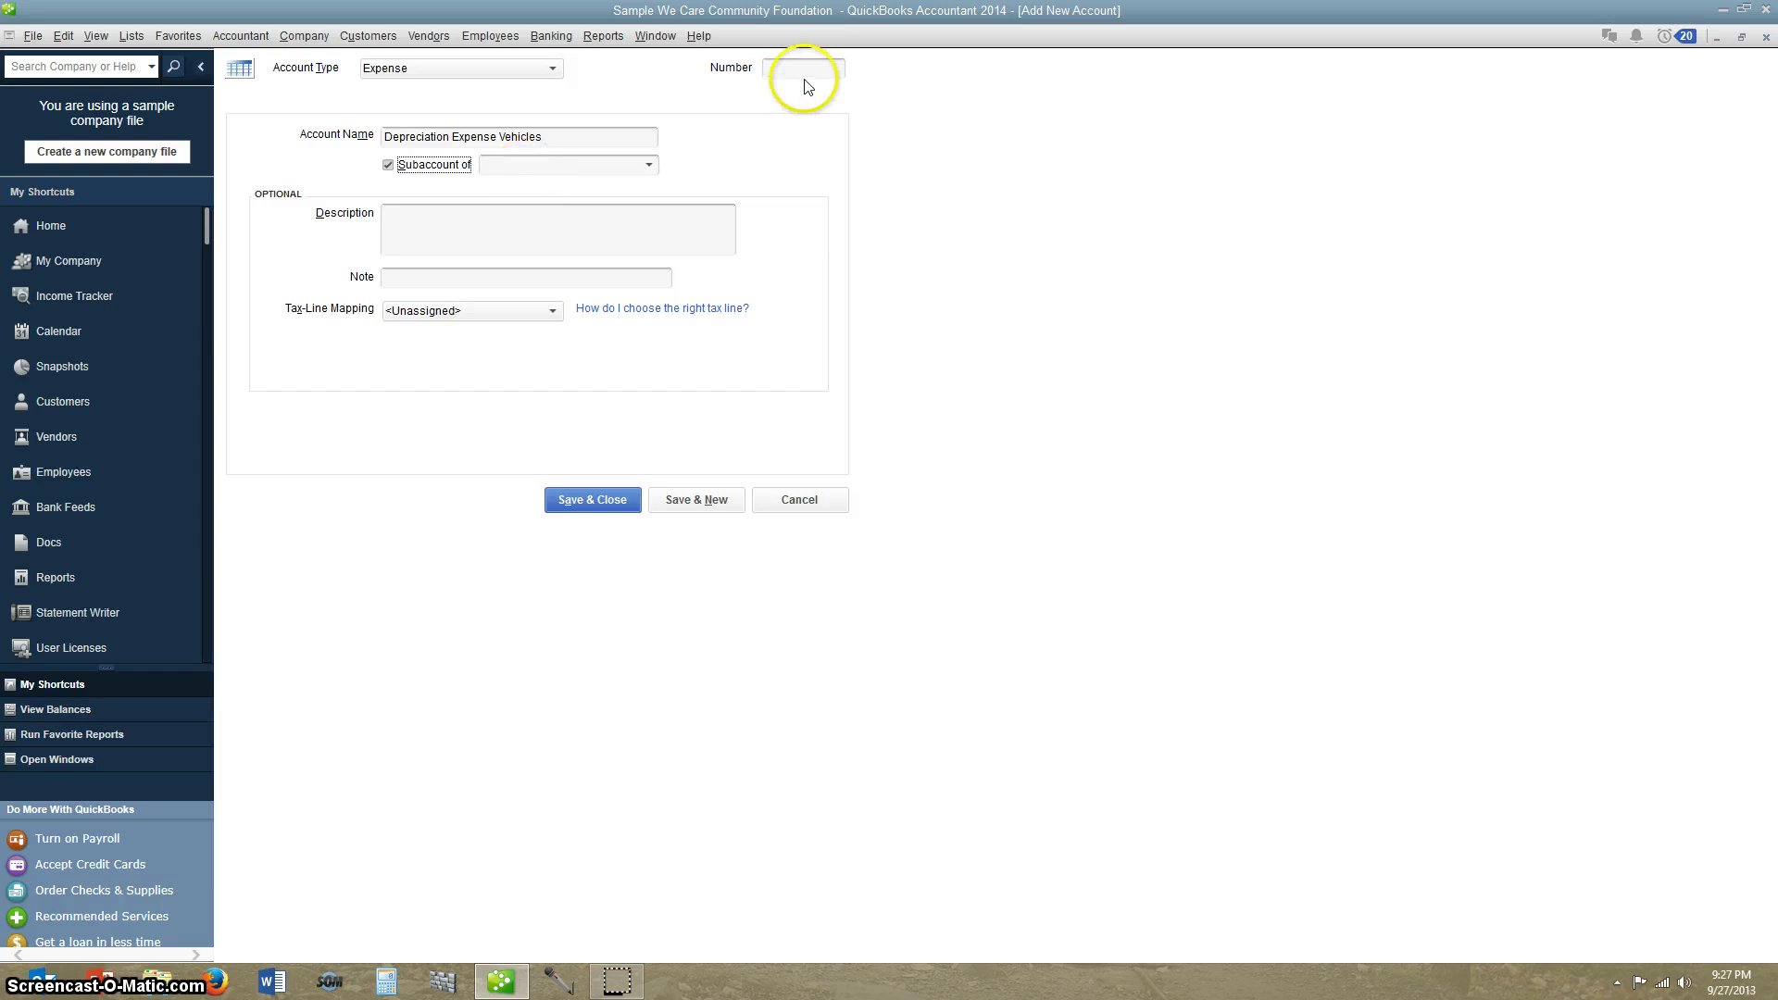
pyautogui.click(596, 159)
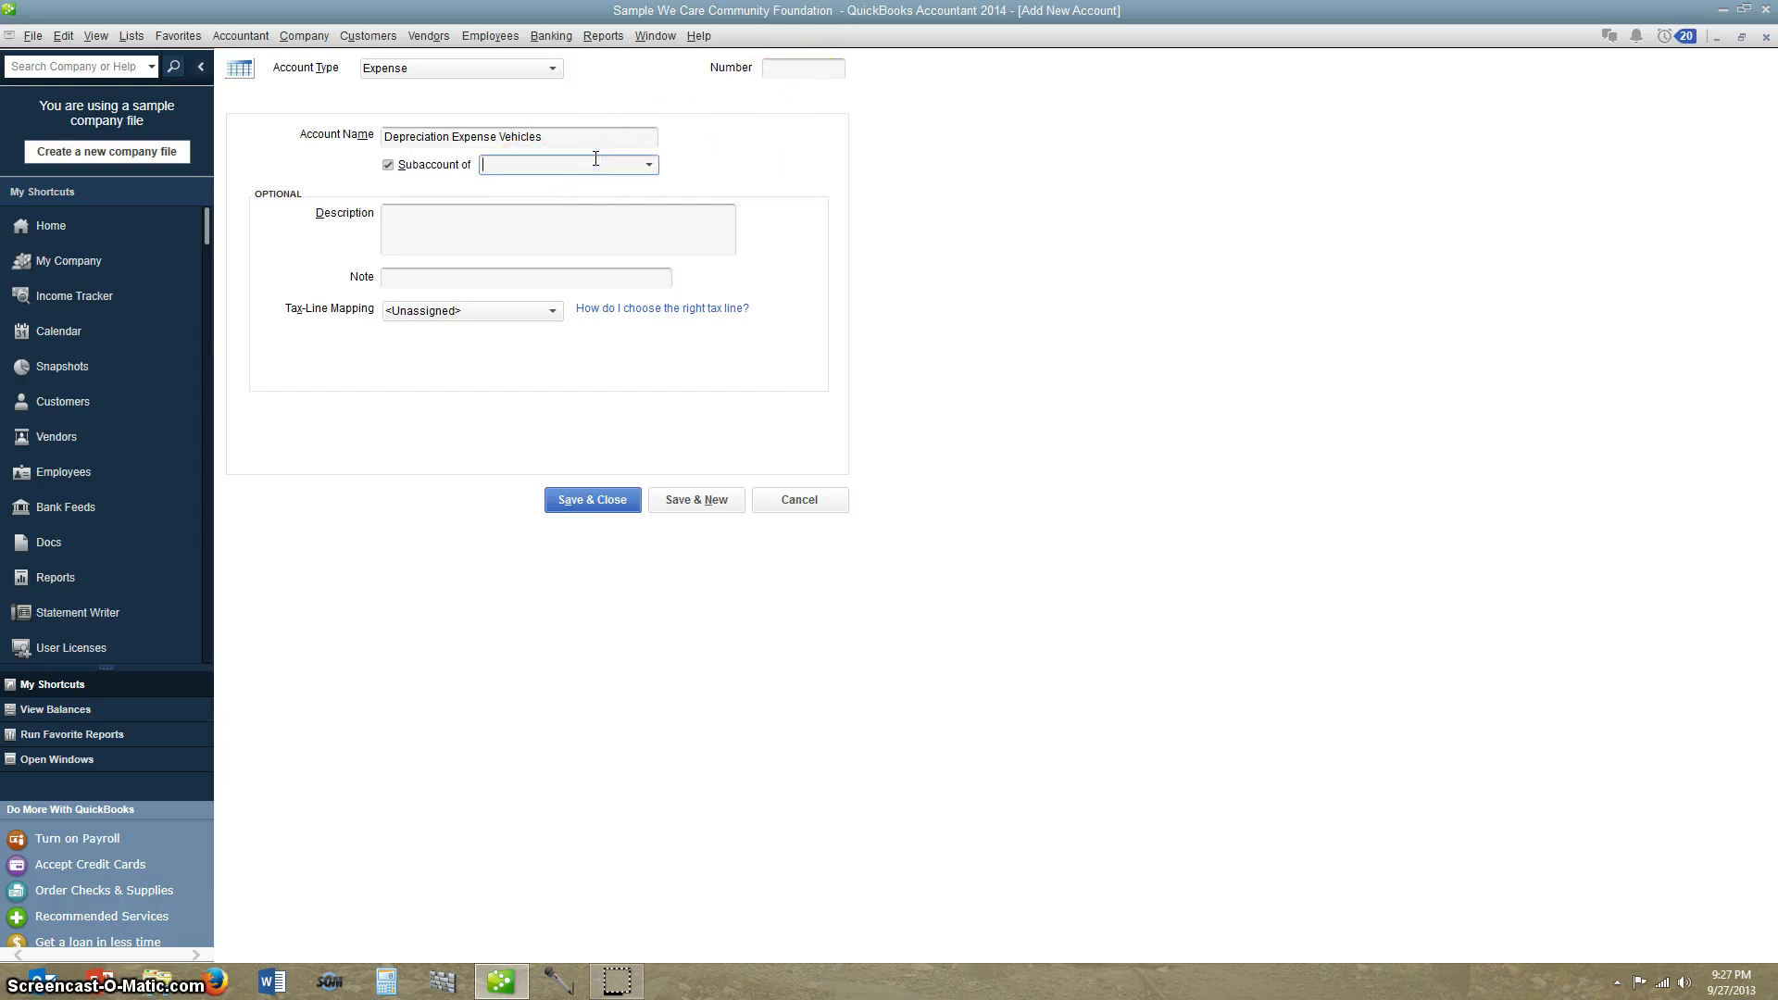
pyautogui.write('Depreciation & amortization exp')
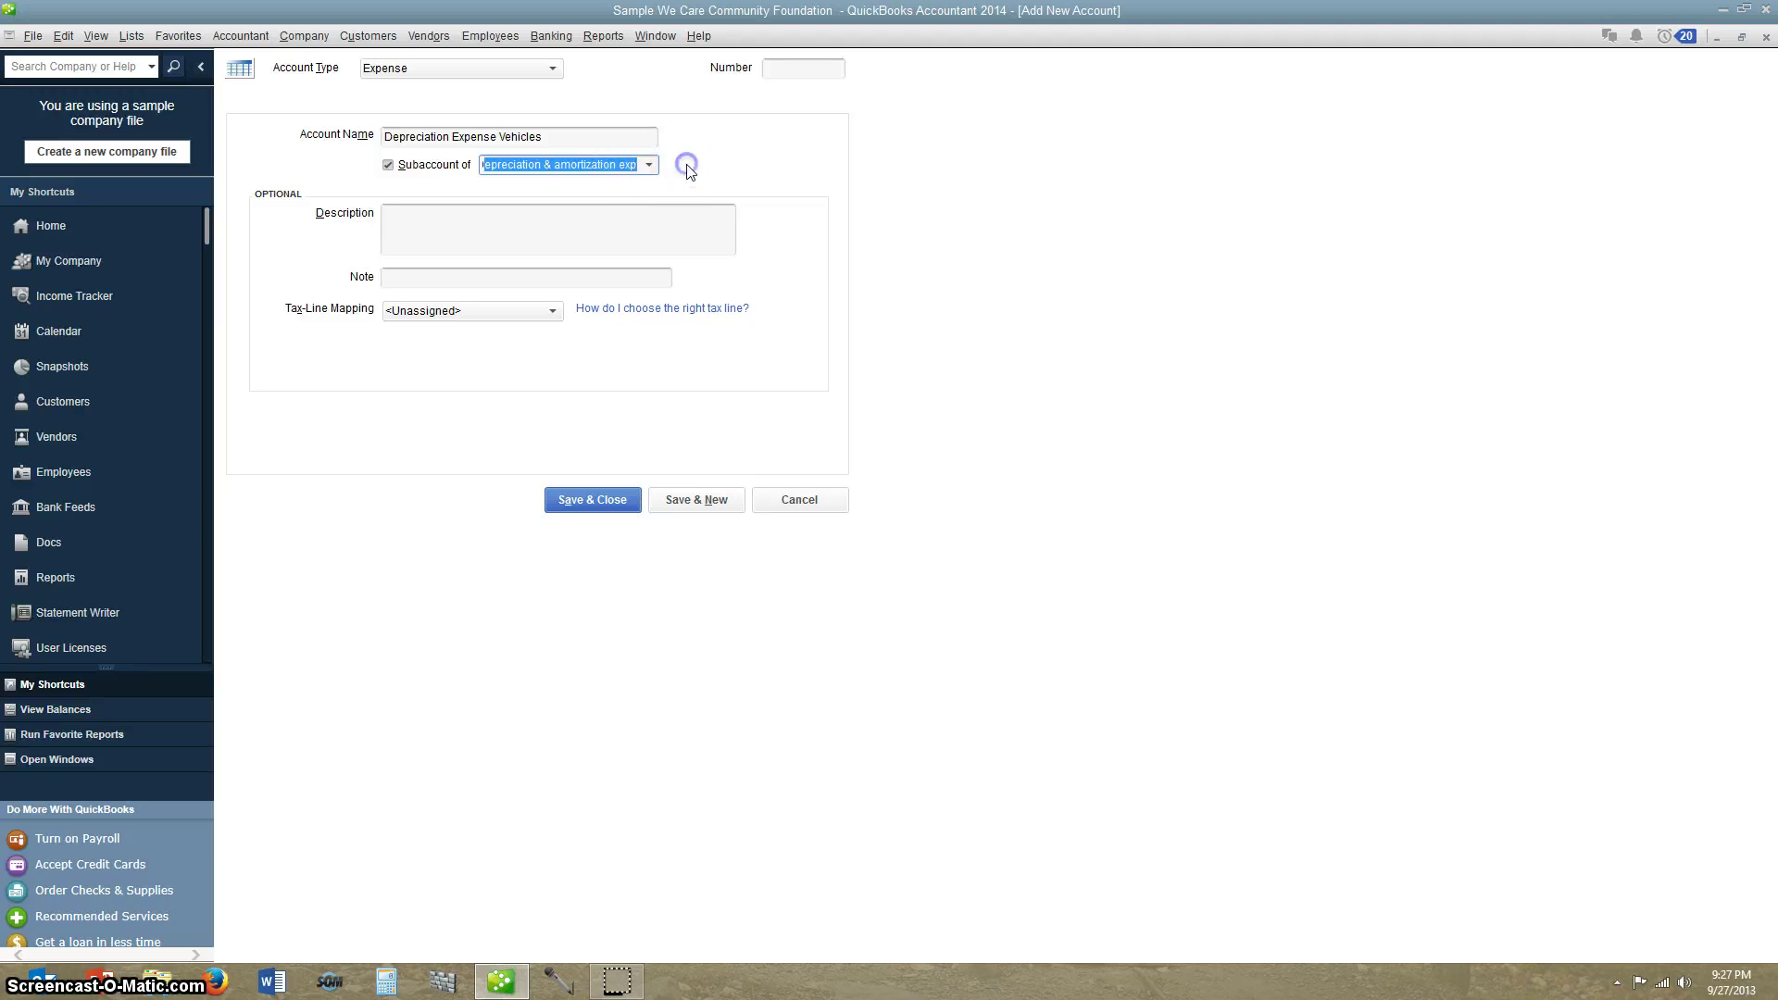
pyautogui.click(795, 70)
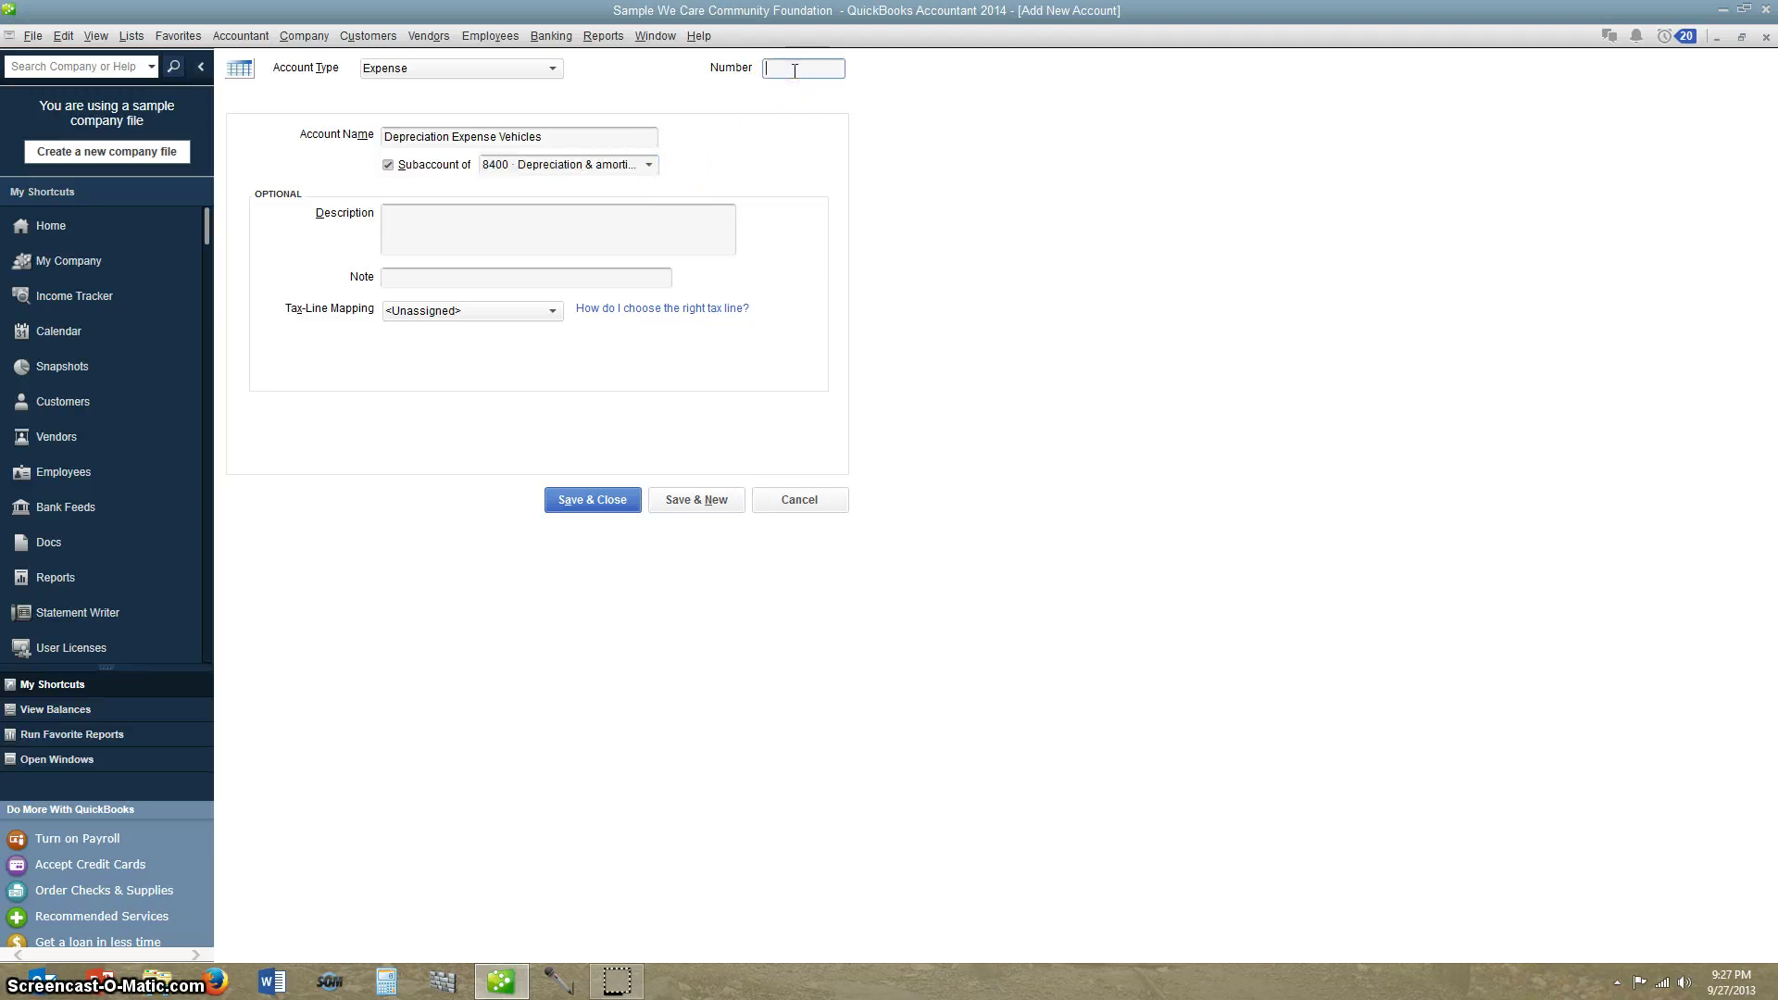
pyautogui.write('8470')
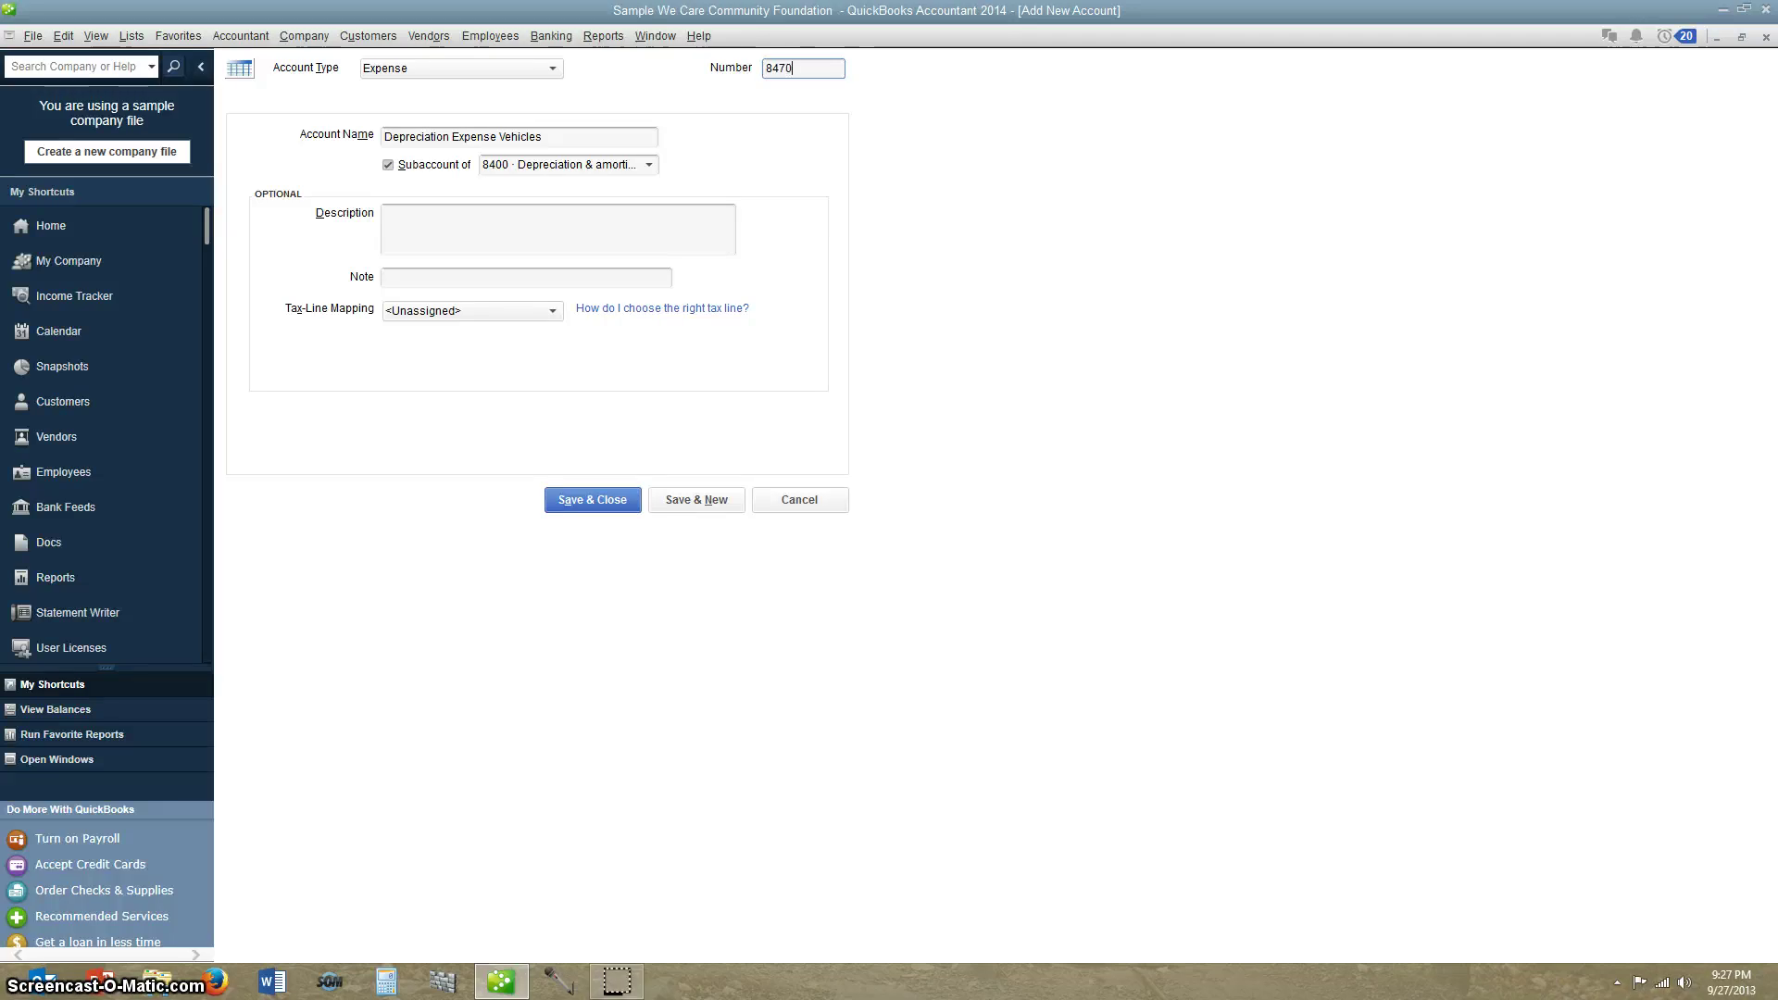
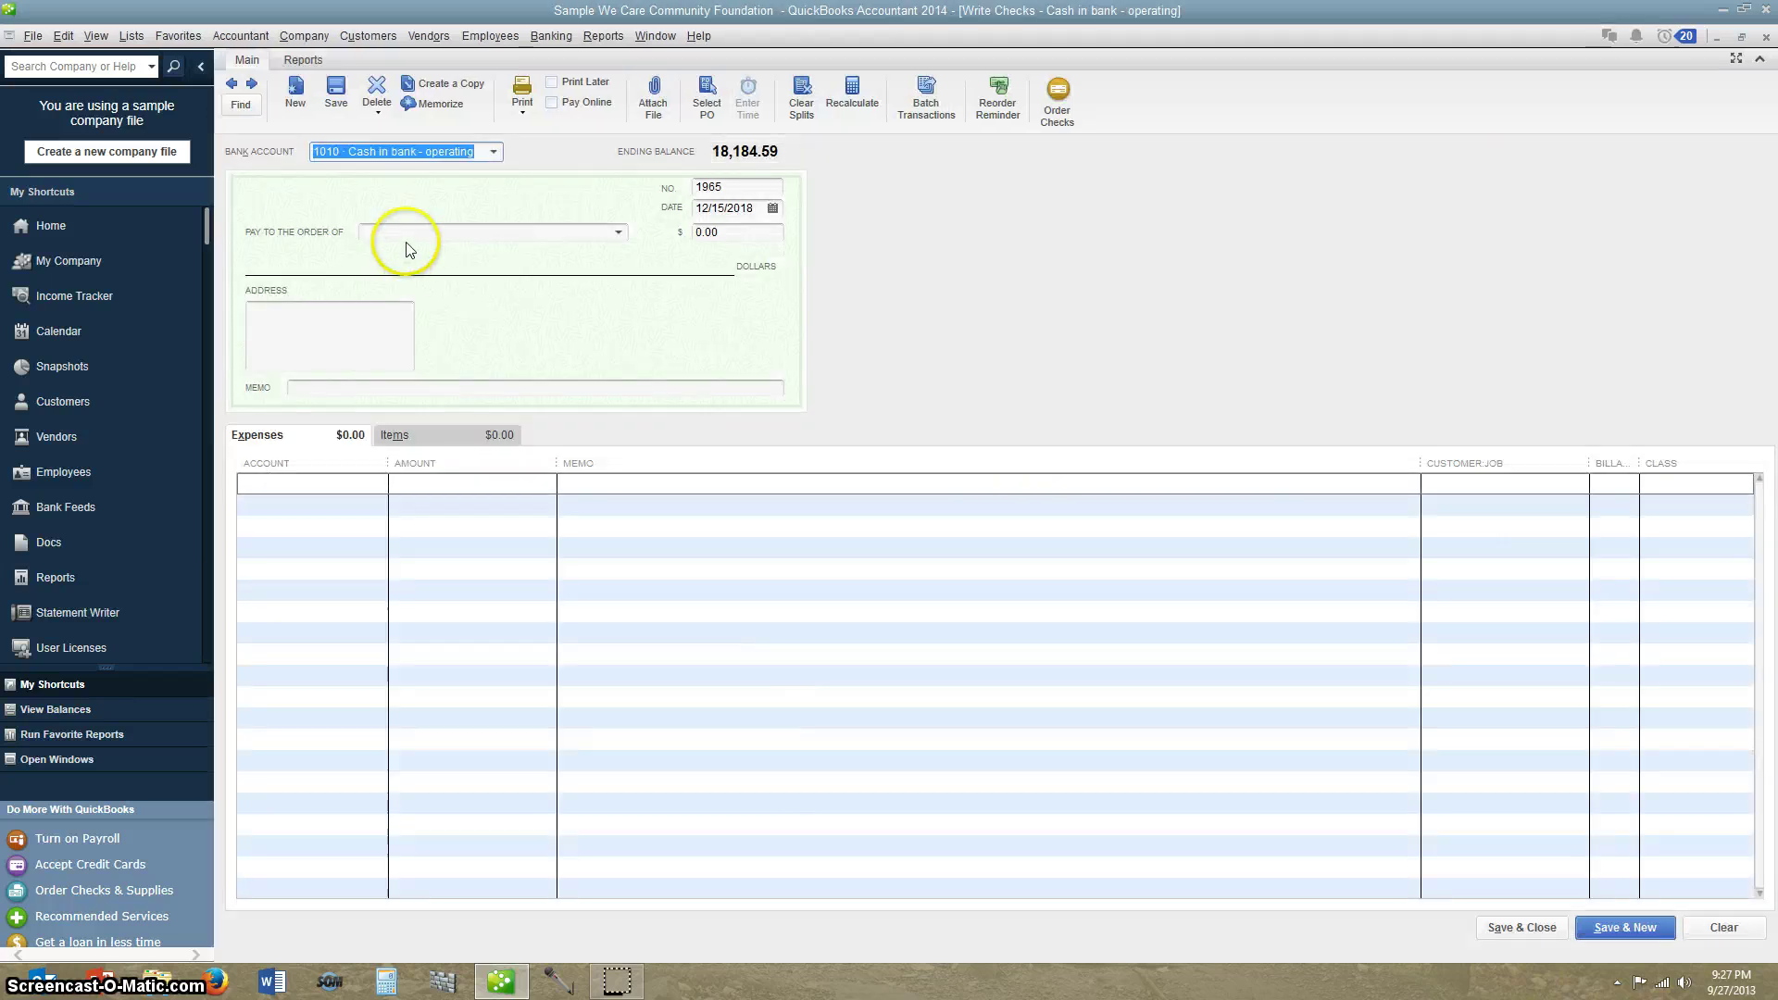
# Step: Enter Dodge Truck Company as the payee of the check drawn on 1010 · Cash in bank - operating
pyautogui.click(405, 233)
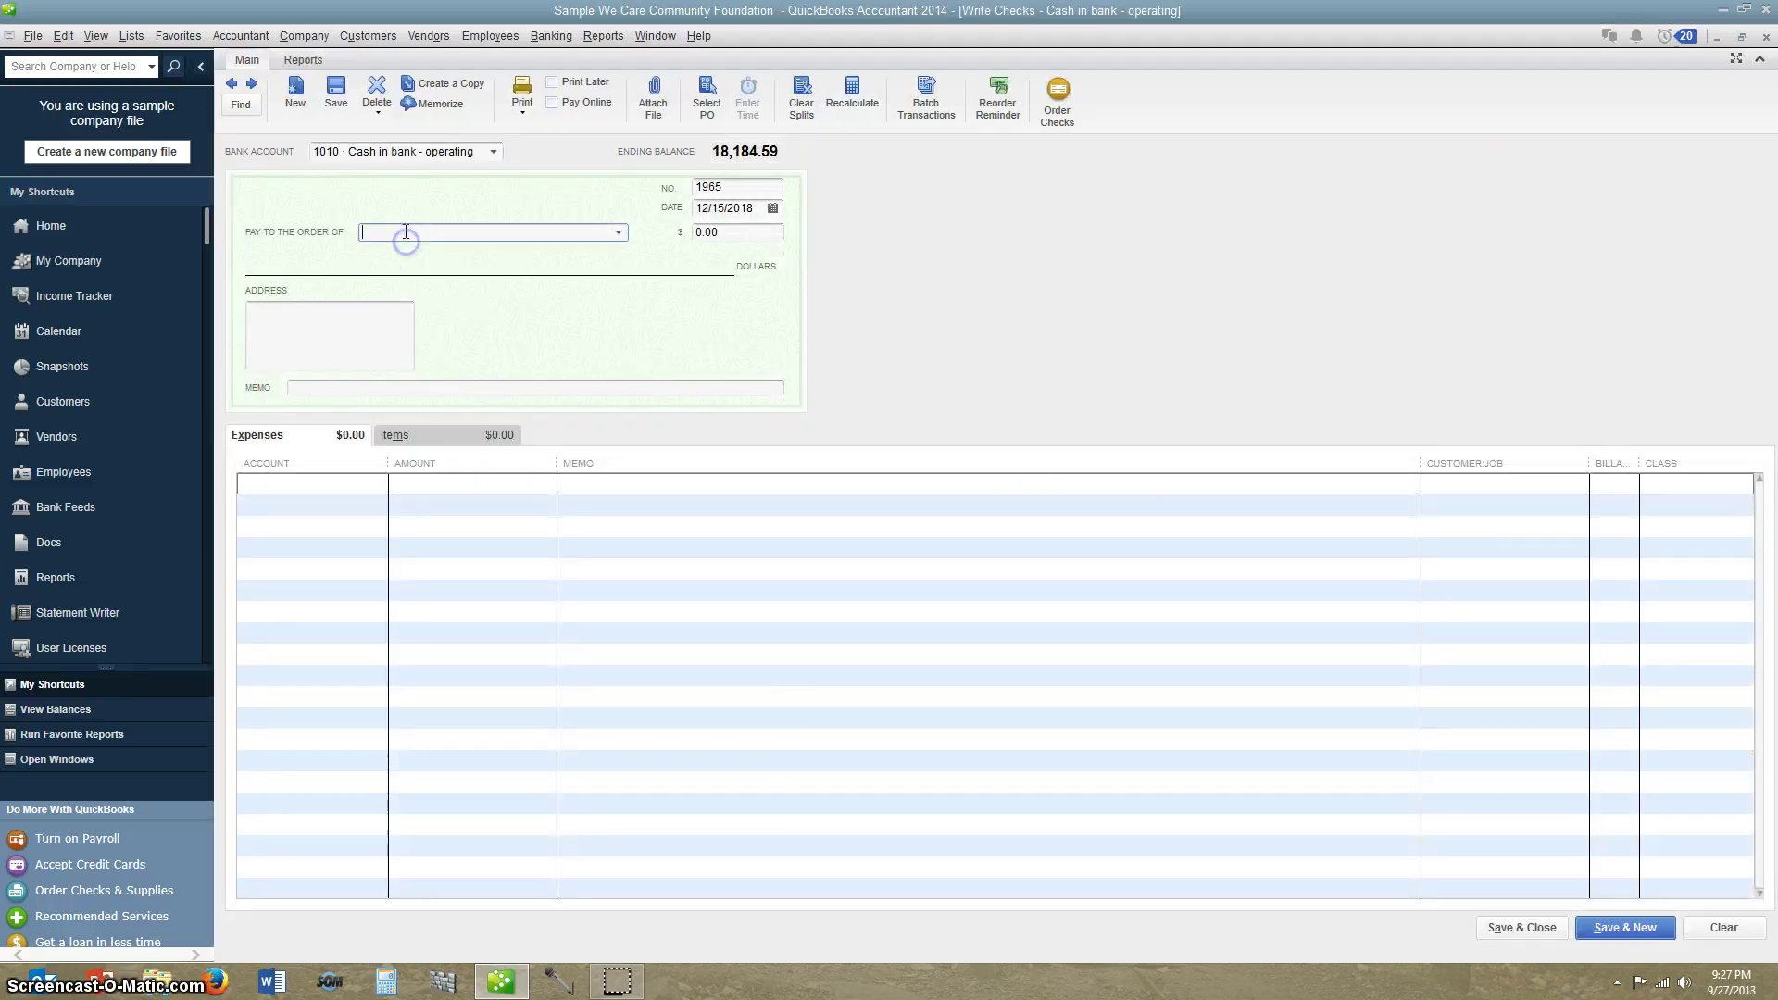
pyautogui.write('Dodge ')
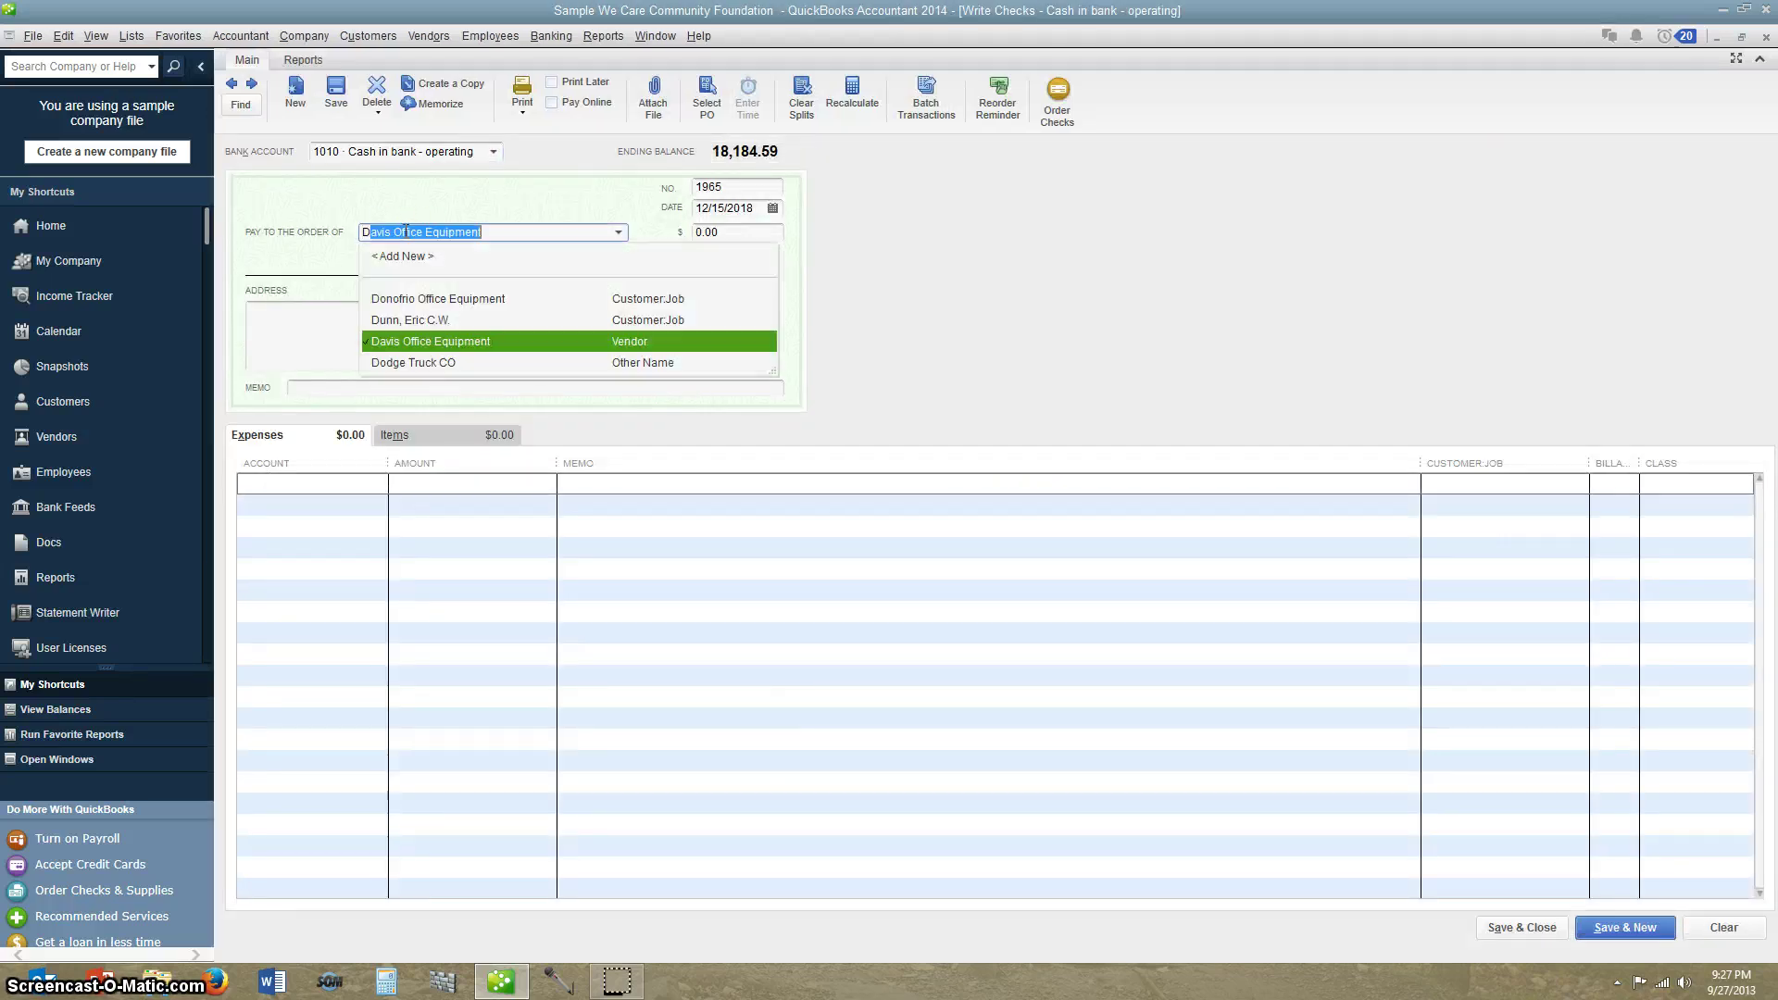
pyautogui.write('T')
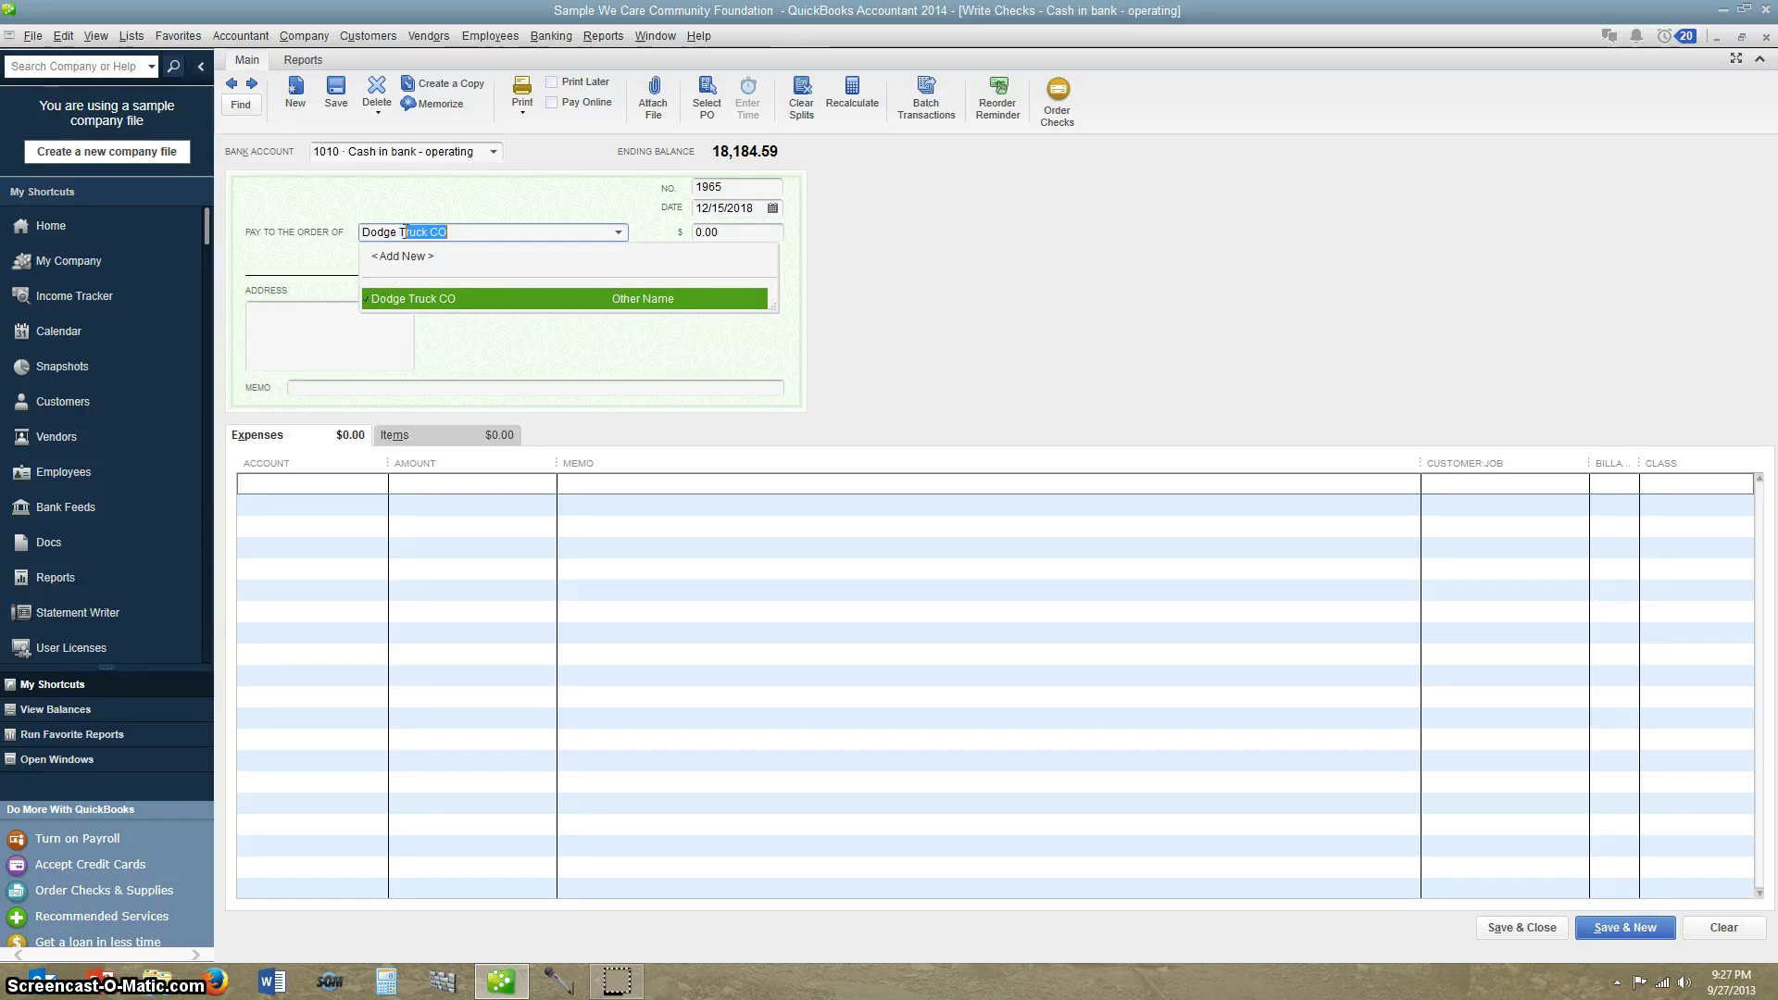
pyautogui.write('ruck Com')
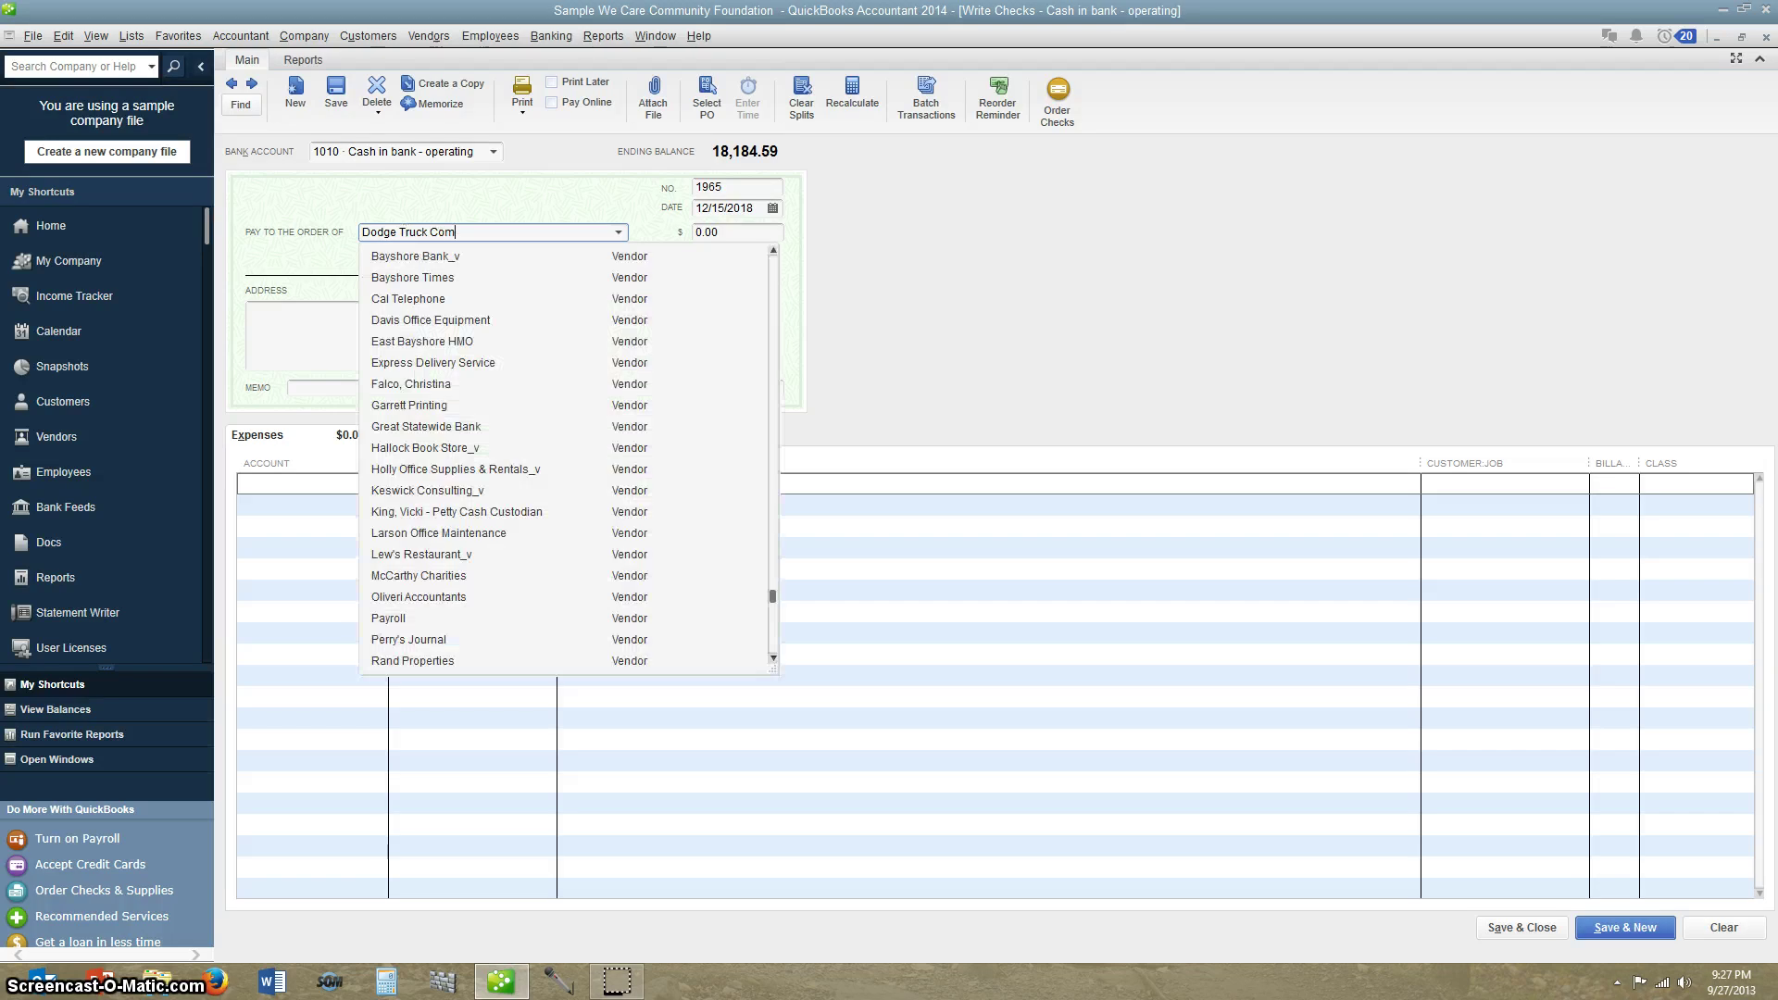
pyautogui.write('pany')
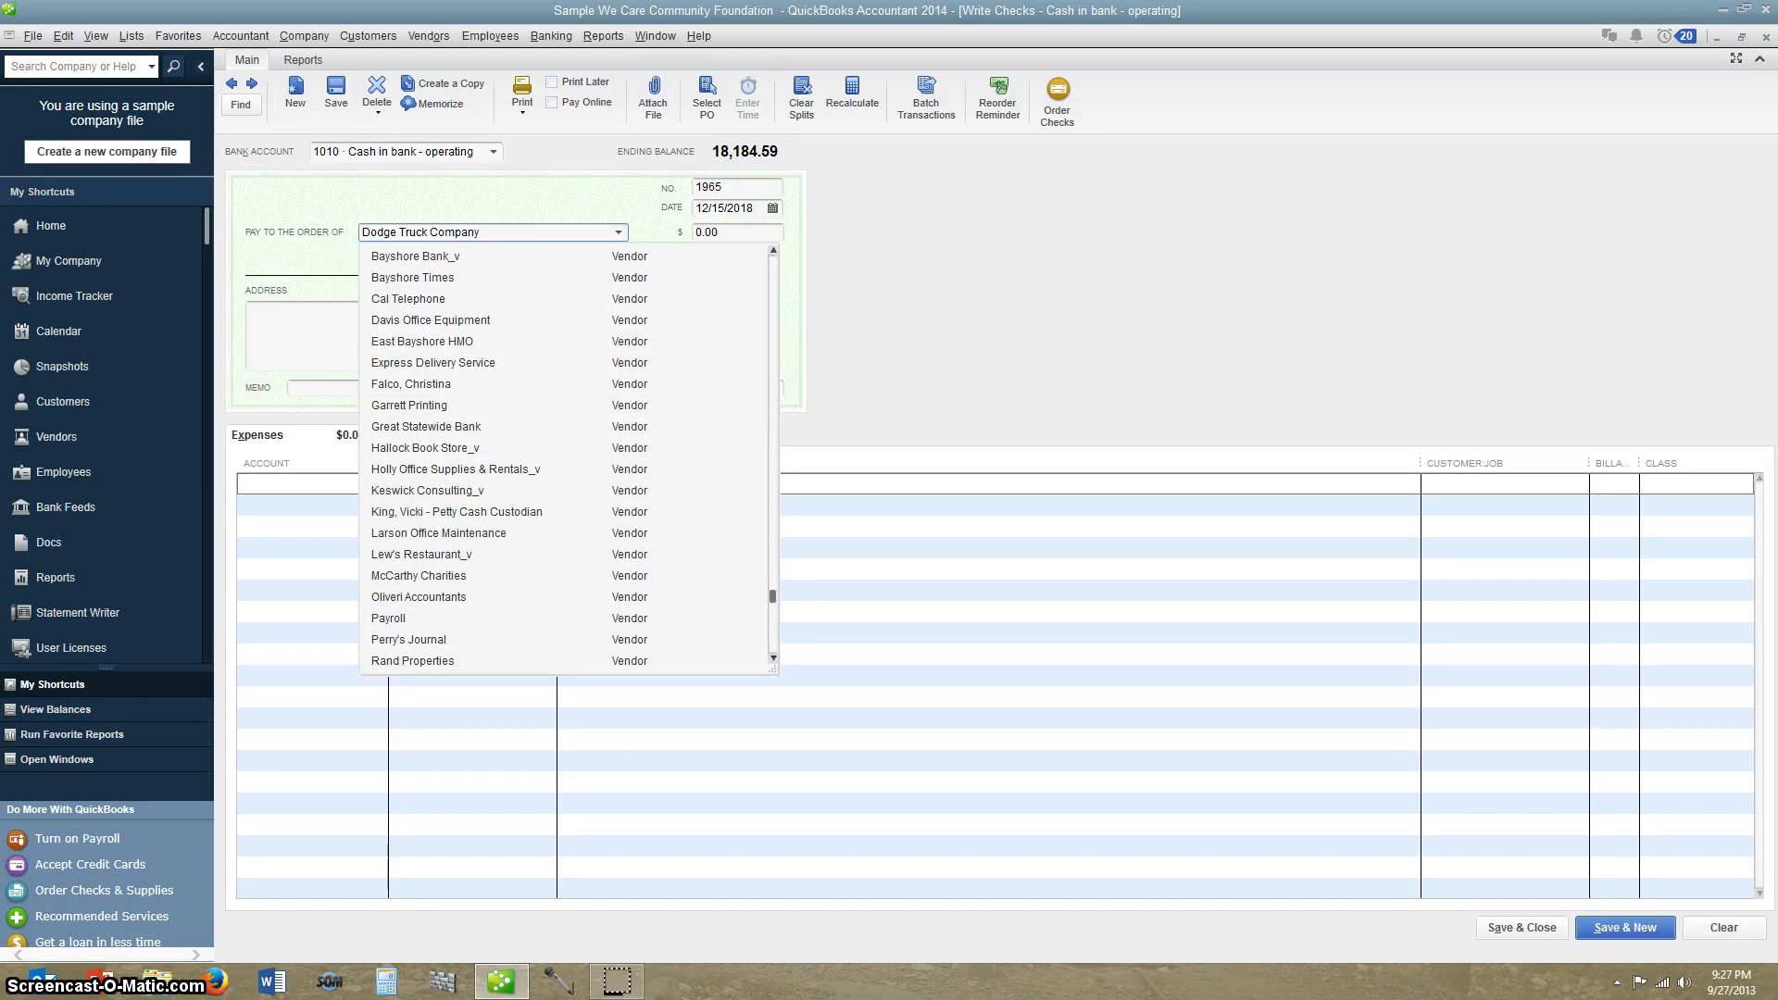
pyautogui.click(412, 205)
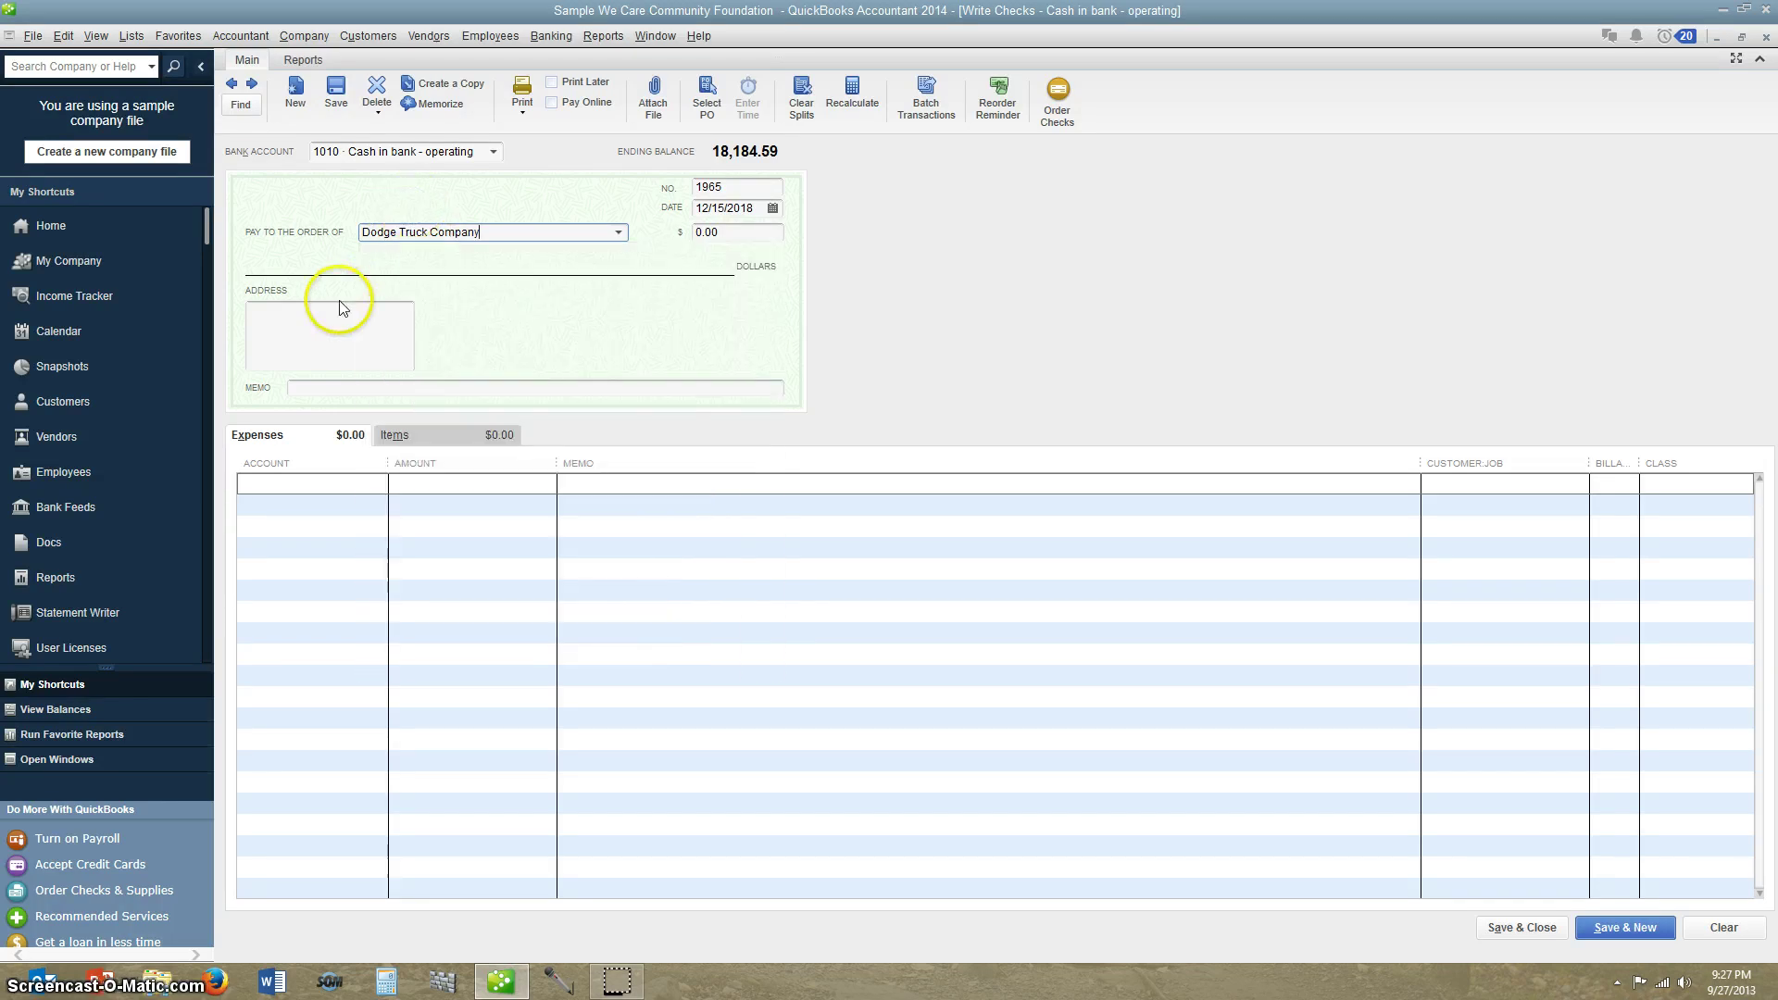
# Step: Quick-add Dodge Truck Company to the Name list with Other as its name type
pyautogui.click(721, 239)
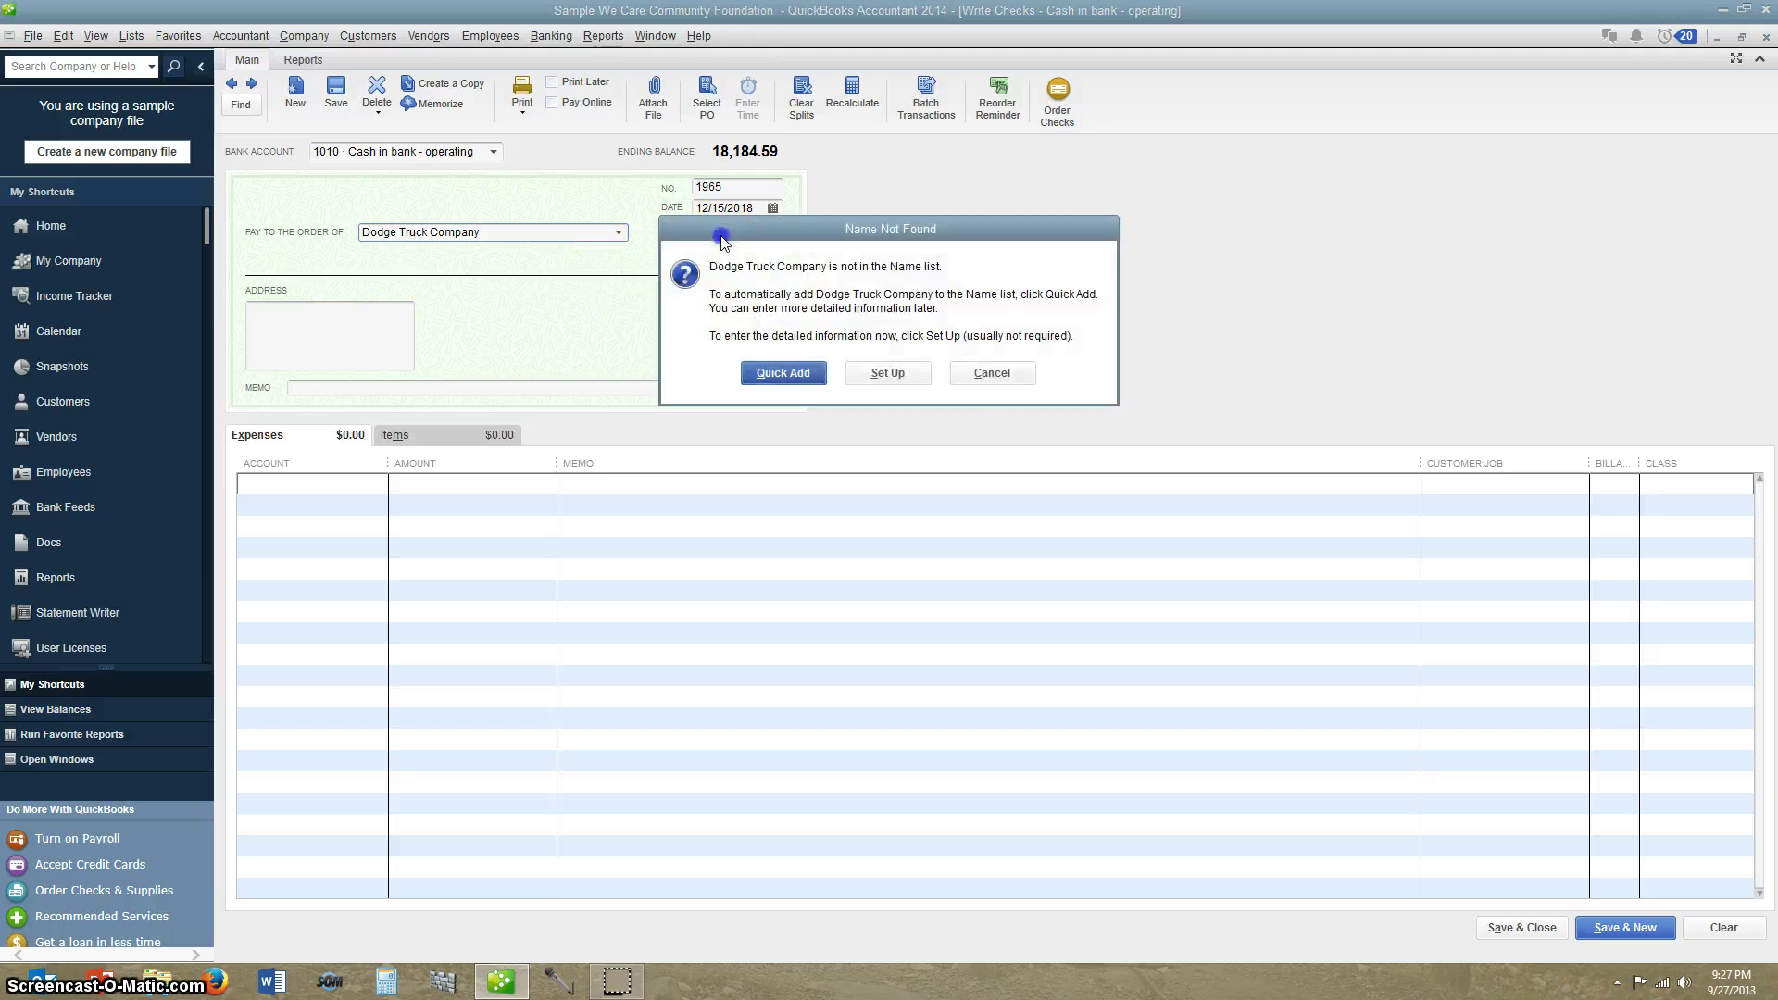
pyautogui.click(784, 375)
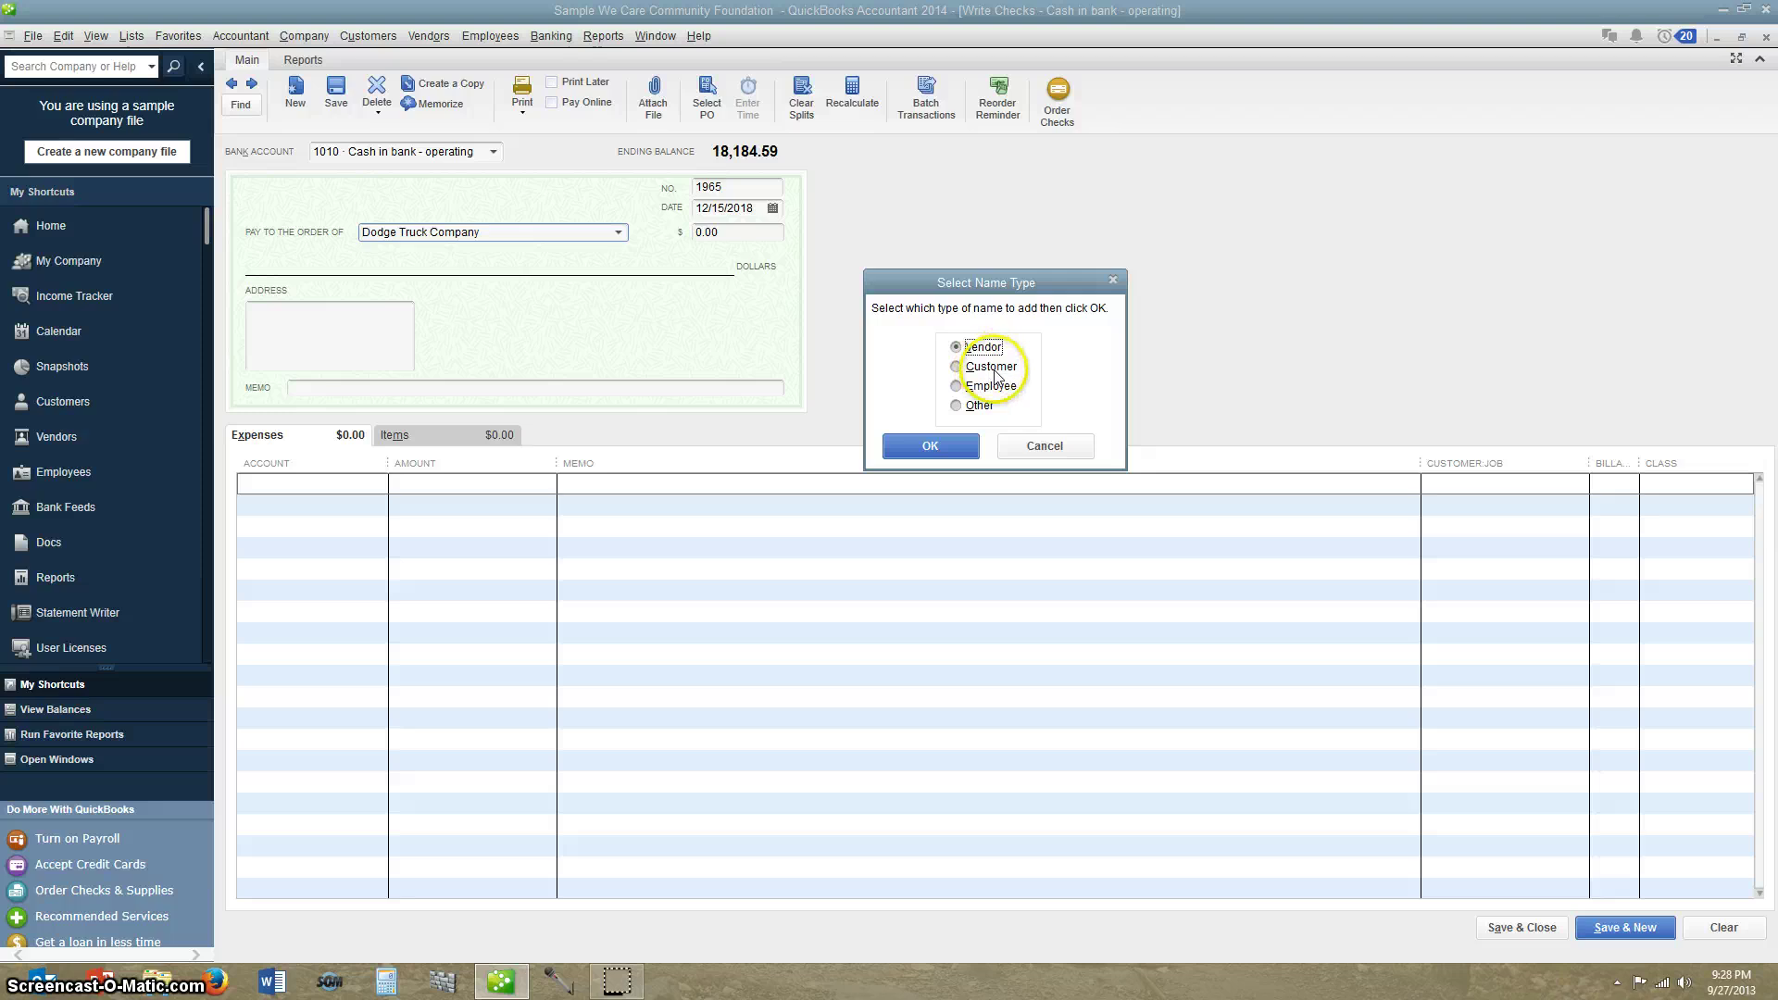
pyautogui.click(977, 407)
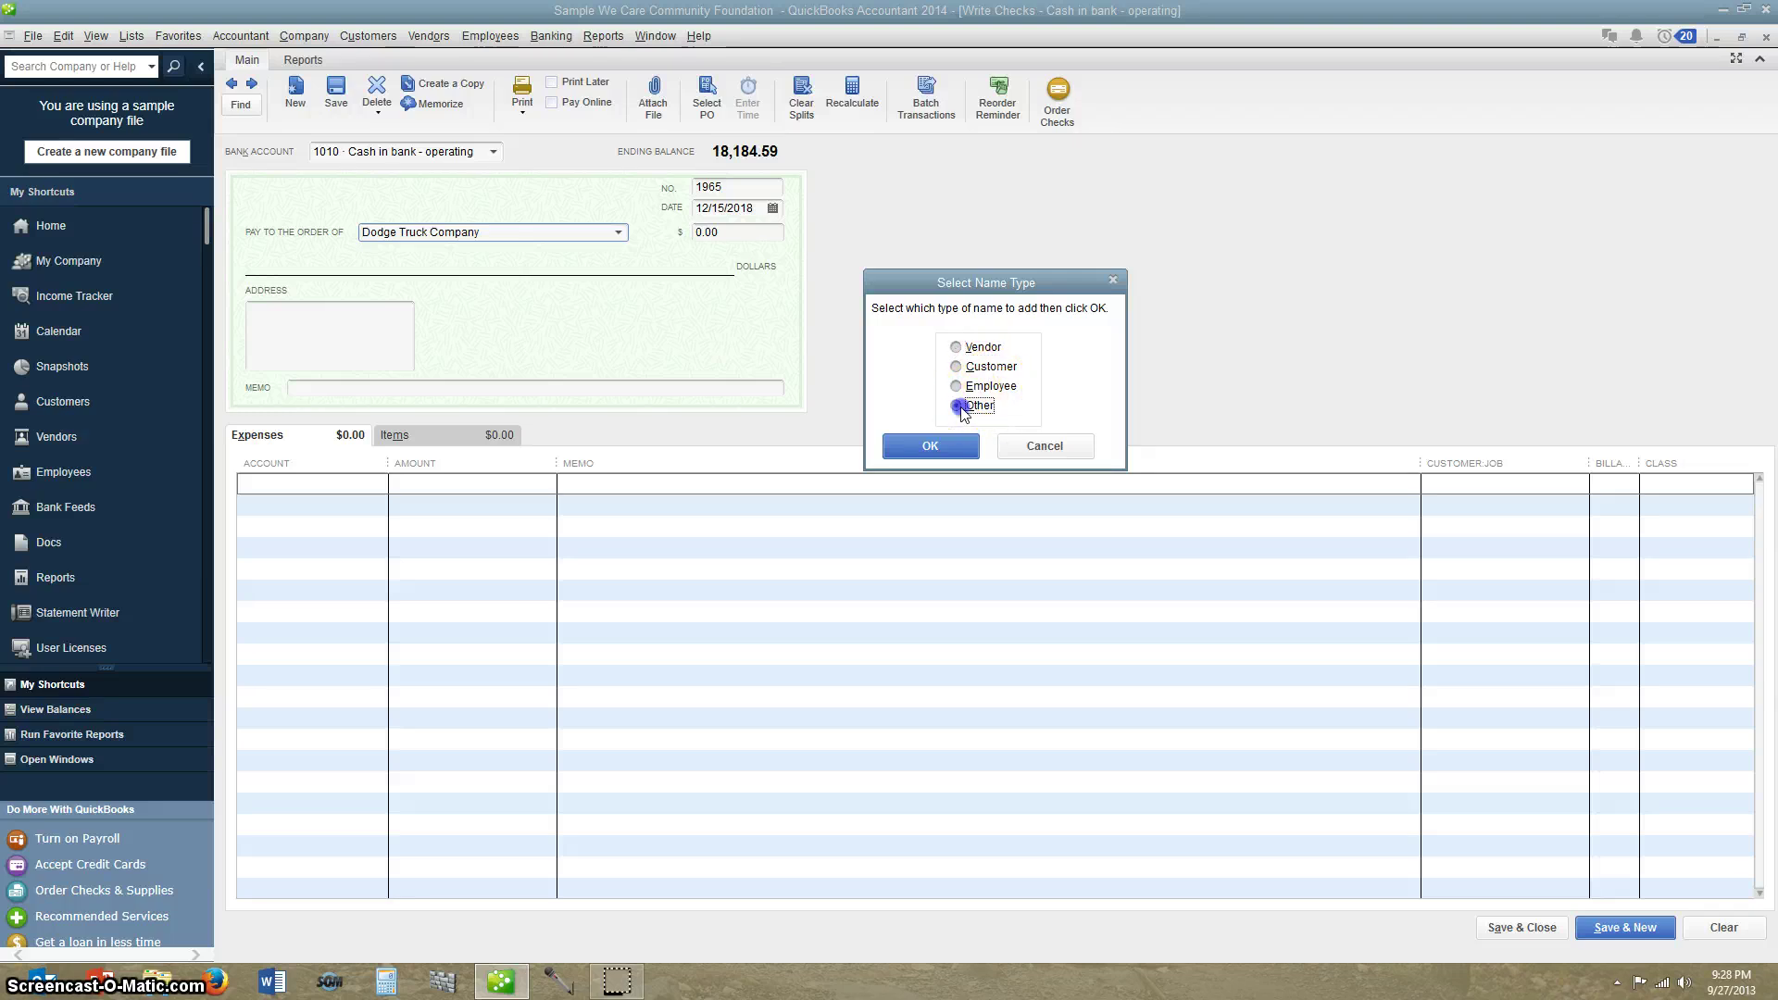
pyautogui.click(932, 443)
# Step: Set the check amount to 25,000.00 and enter 2010 Dodge Truck as the check's memo
pyautogui.click(743, 232)
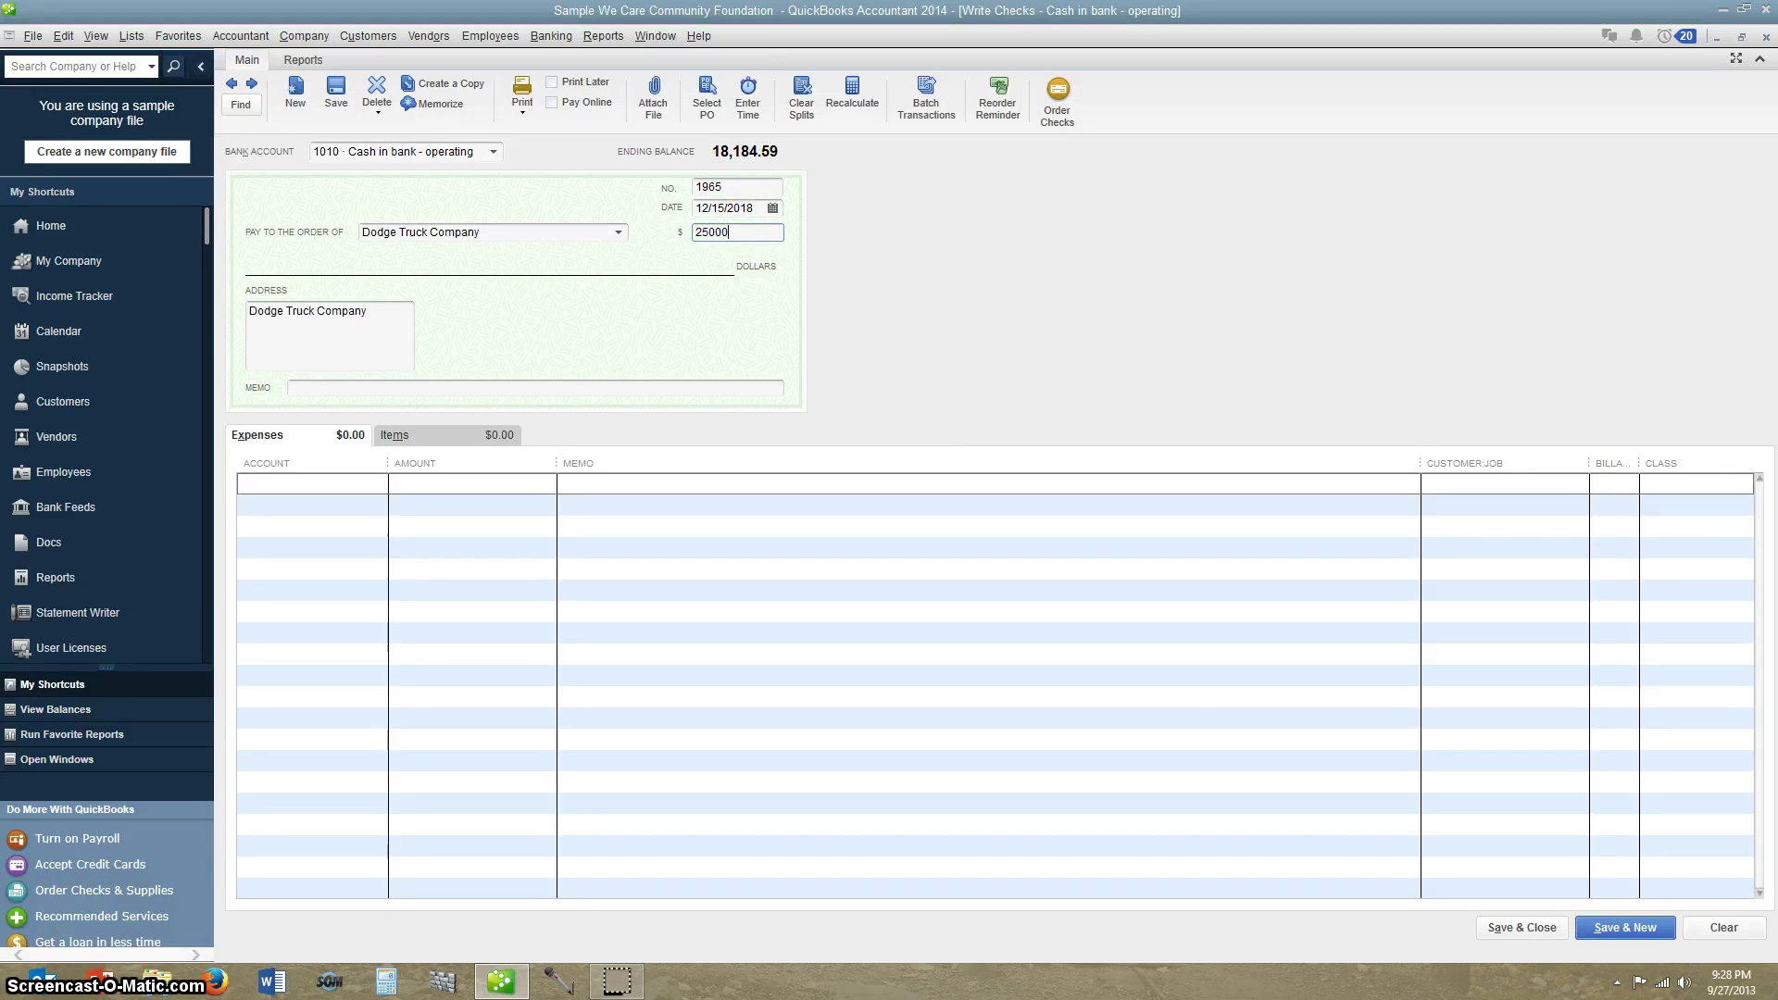
pyautogui.click(435, 385)
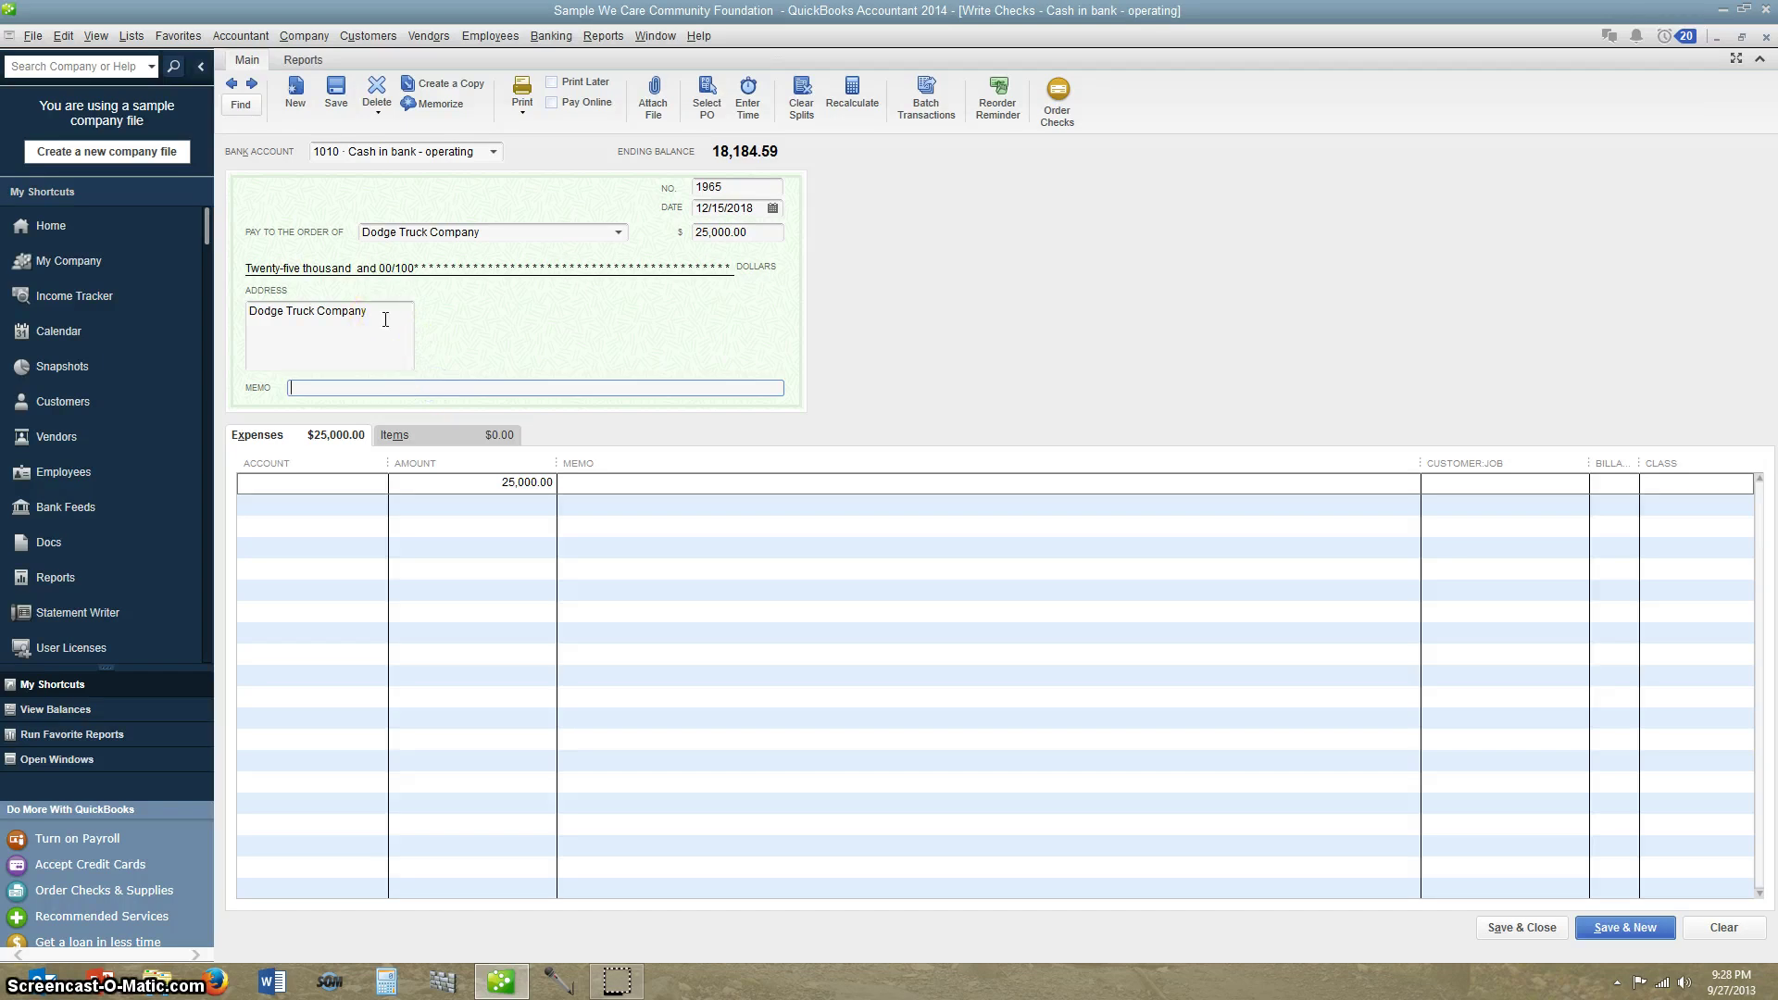
pyautogui.write('2010 Dodge Truck')
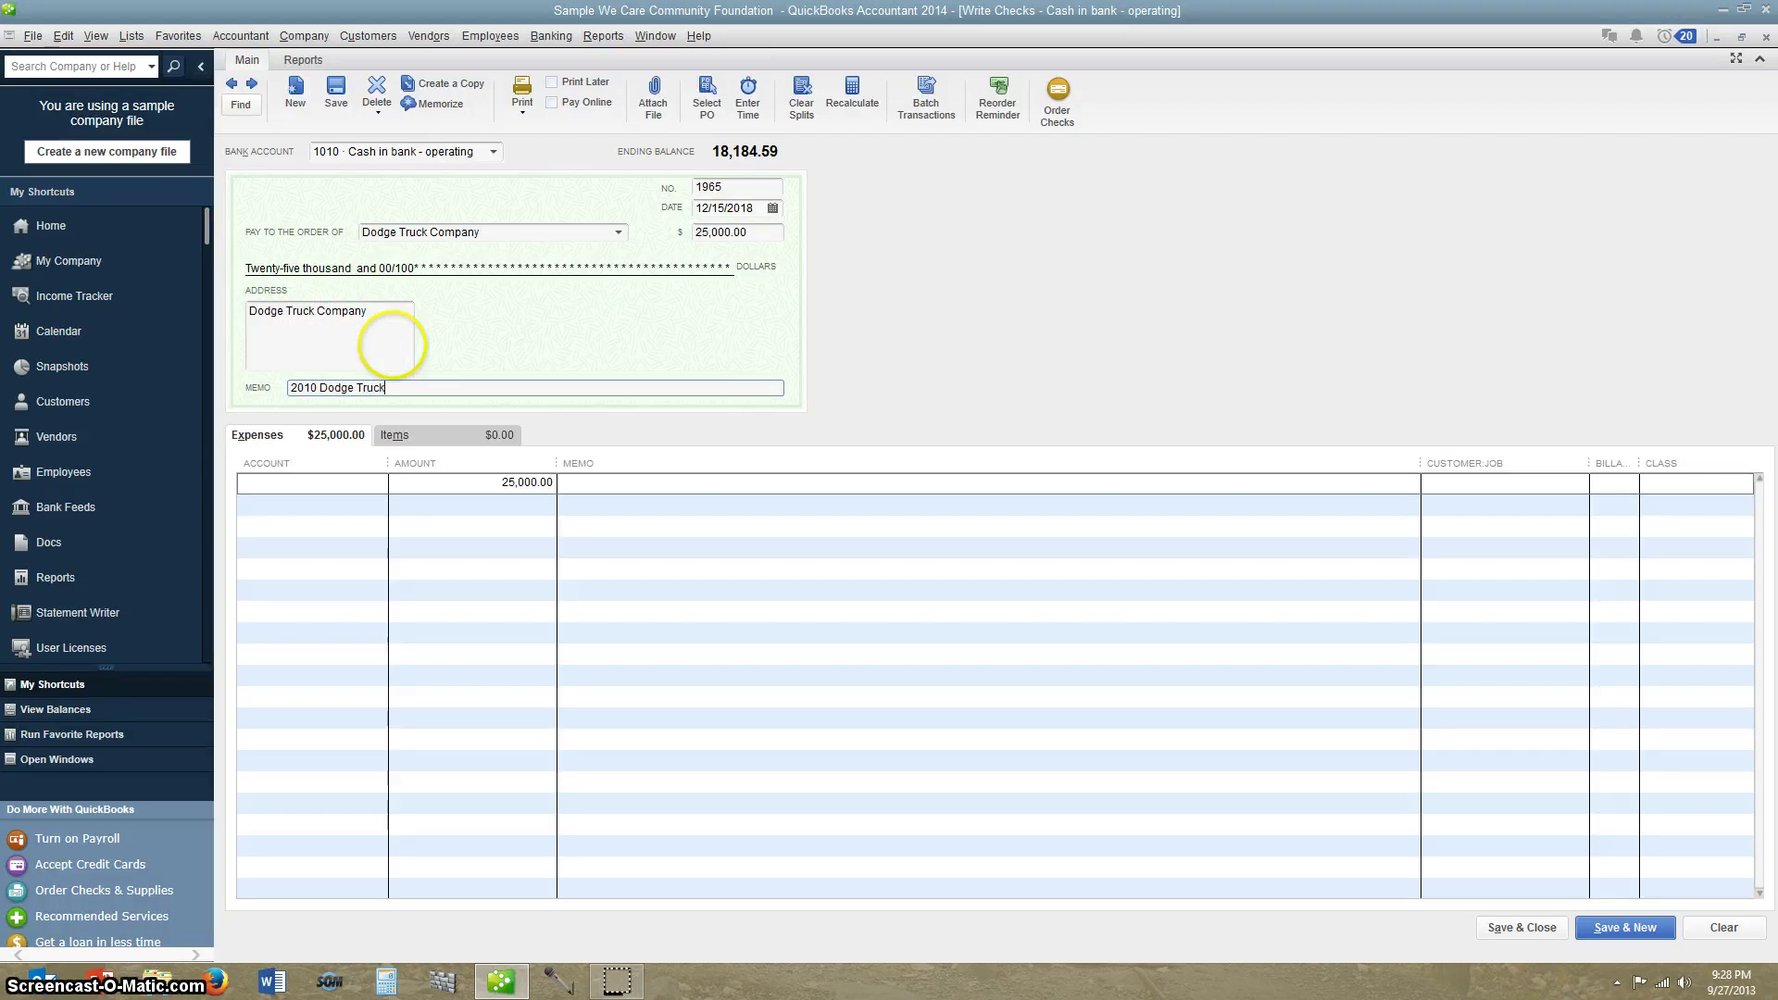
# Step: Assign the check's first expense line to the account 1601 · FA 2010 Dodge Truck 01
pyautogui.click(331, 492)
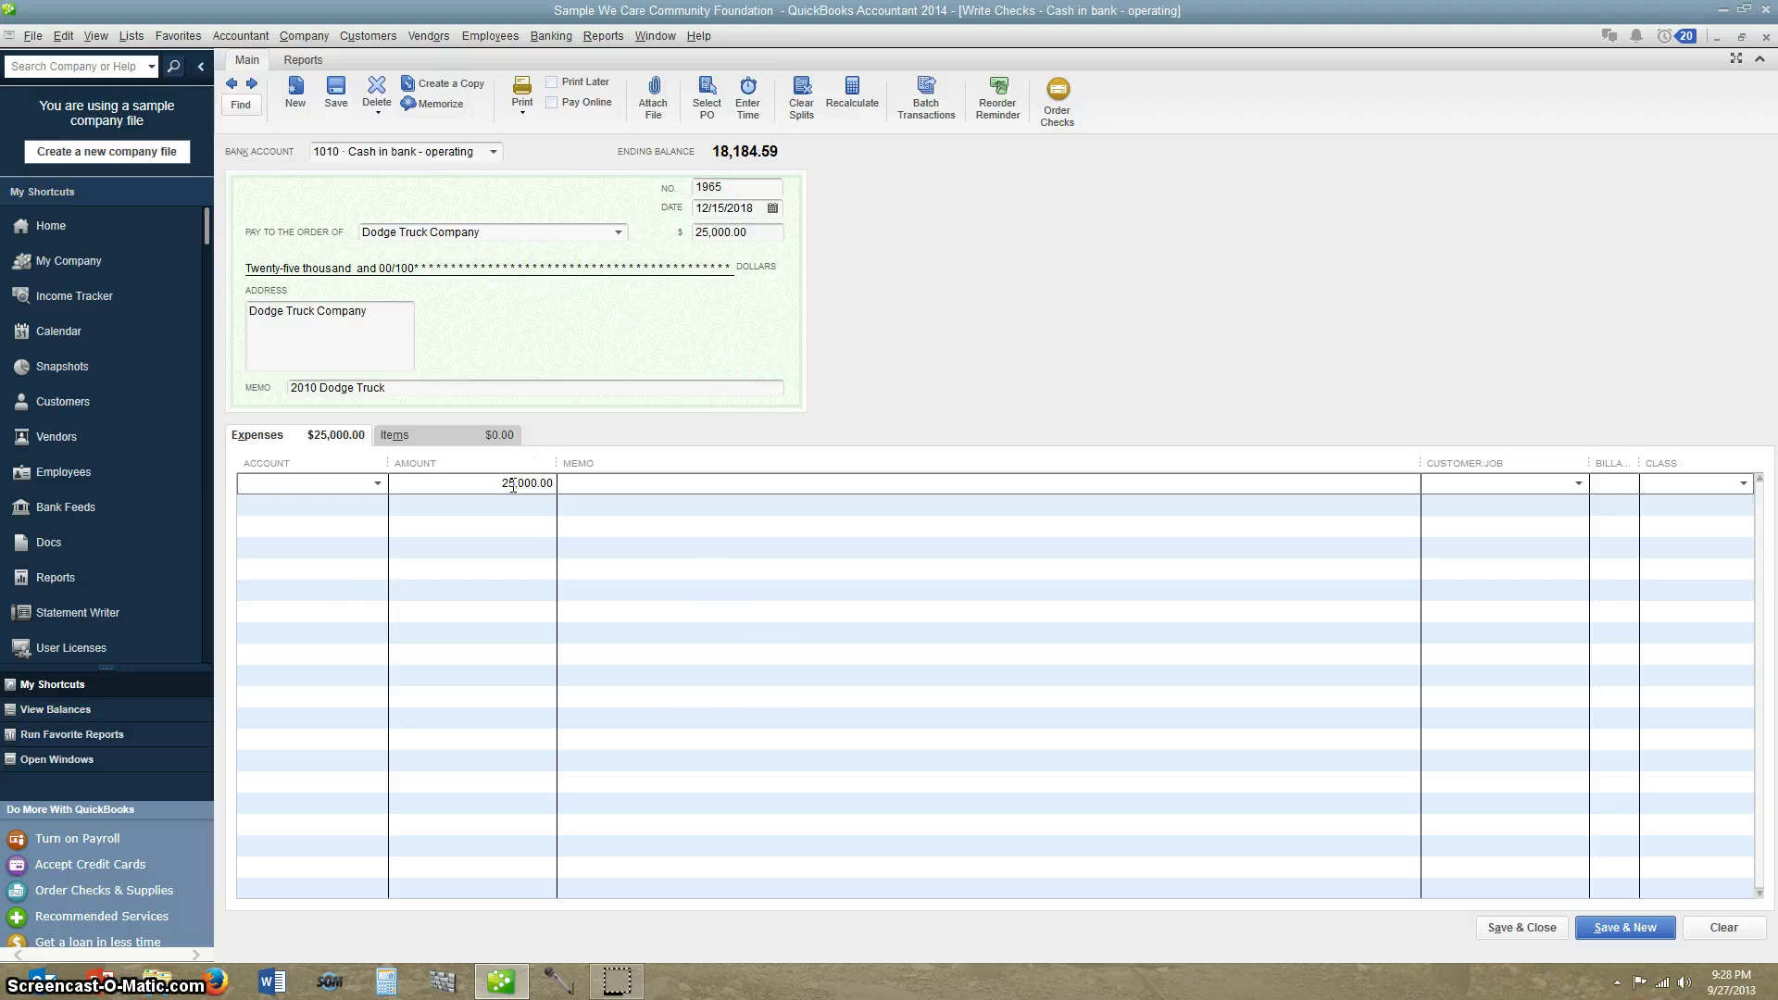
pyautogui.write('16')
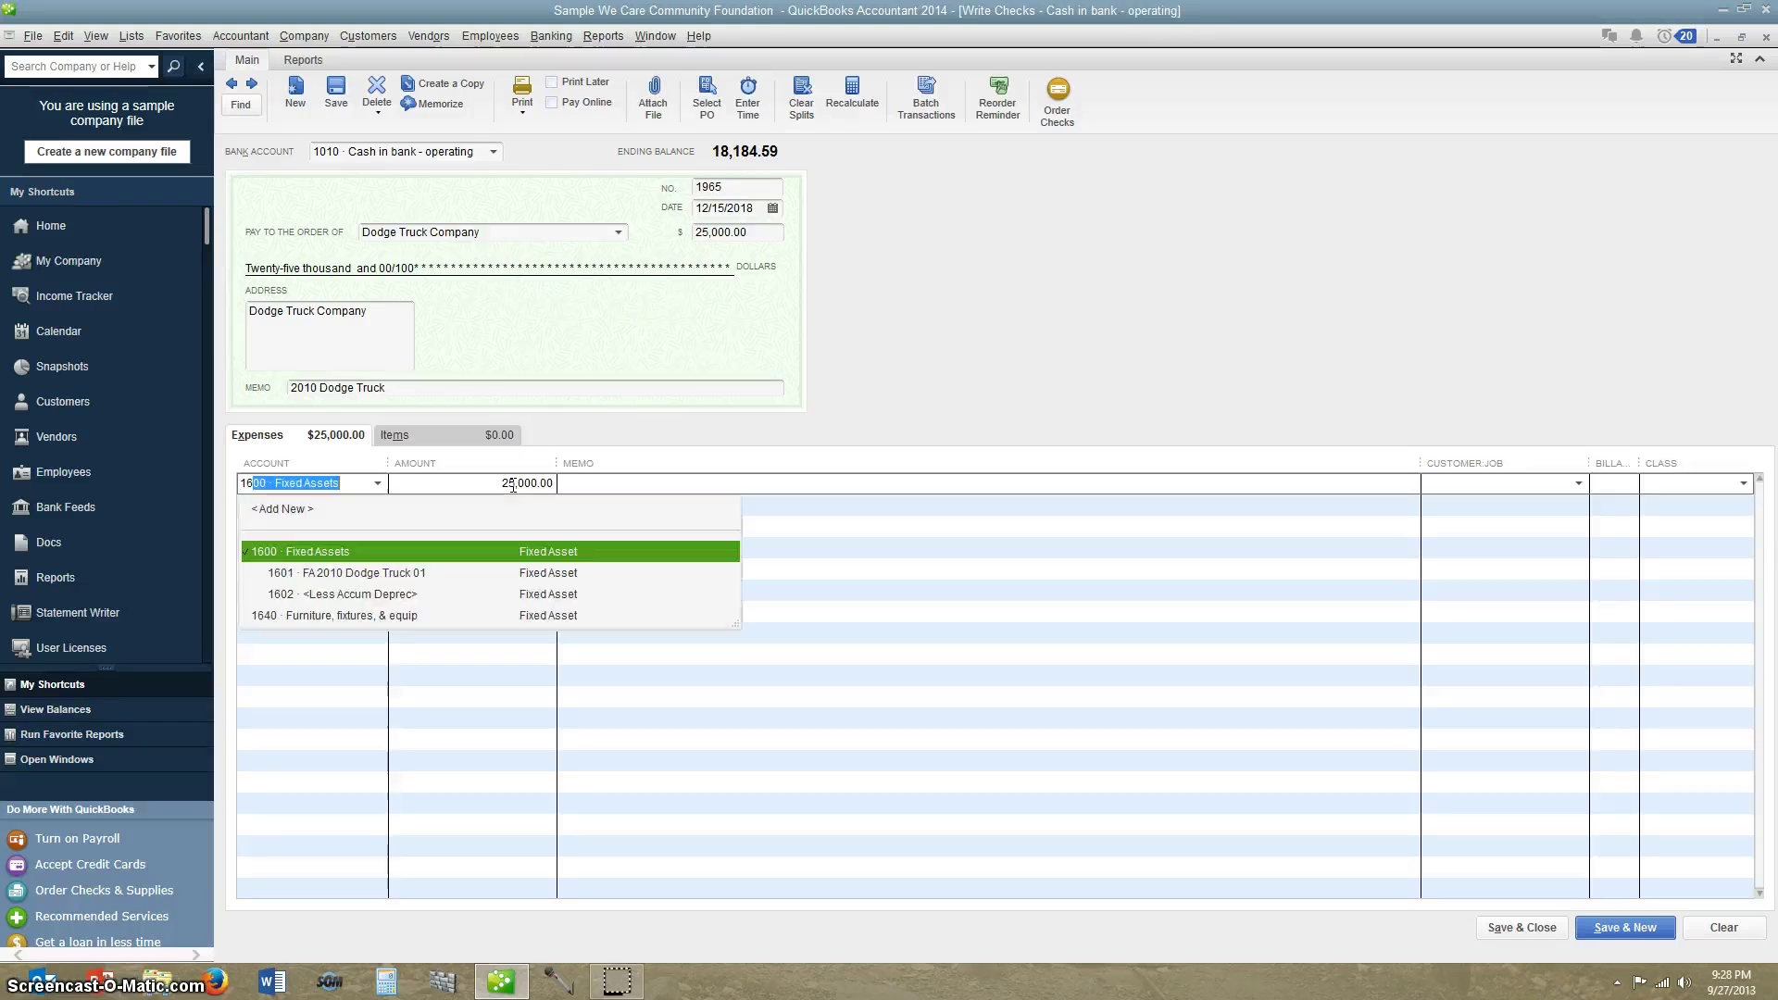
pyautogui.write('00')
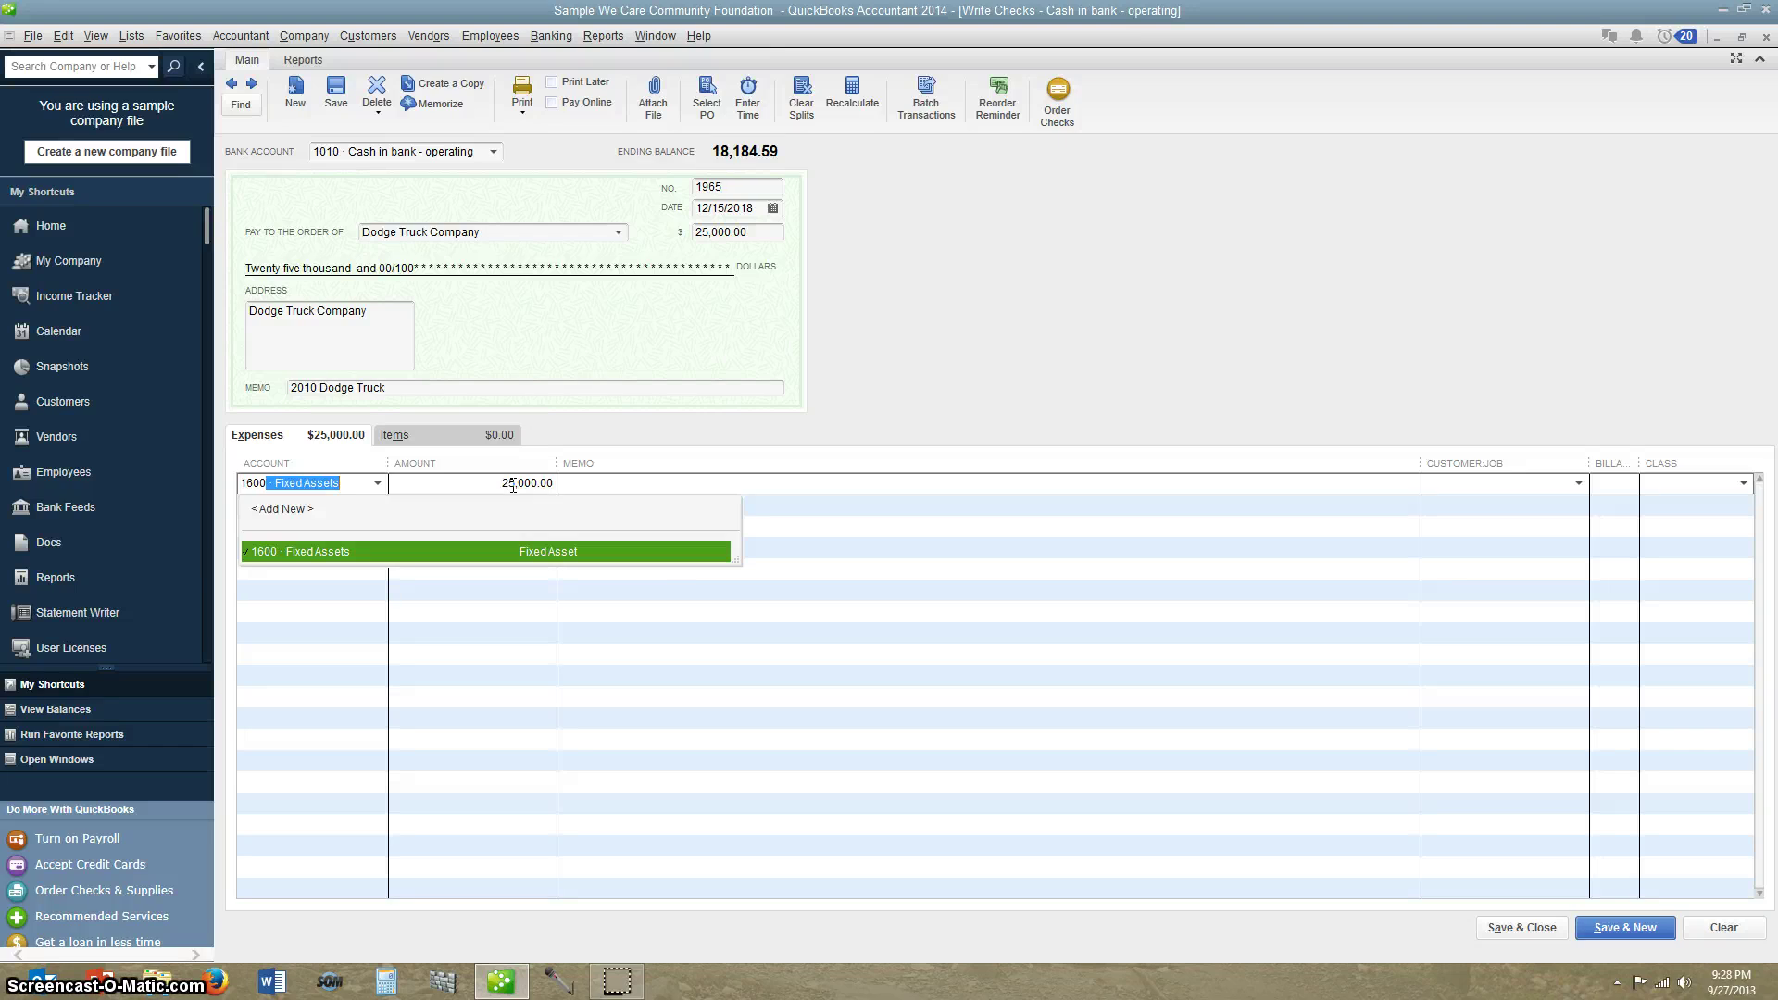
pyautogui.press('BackSpace')
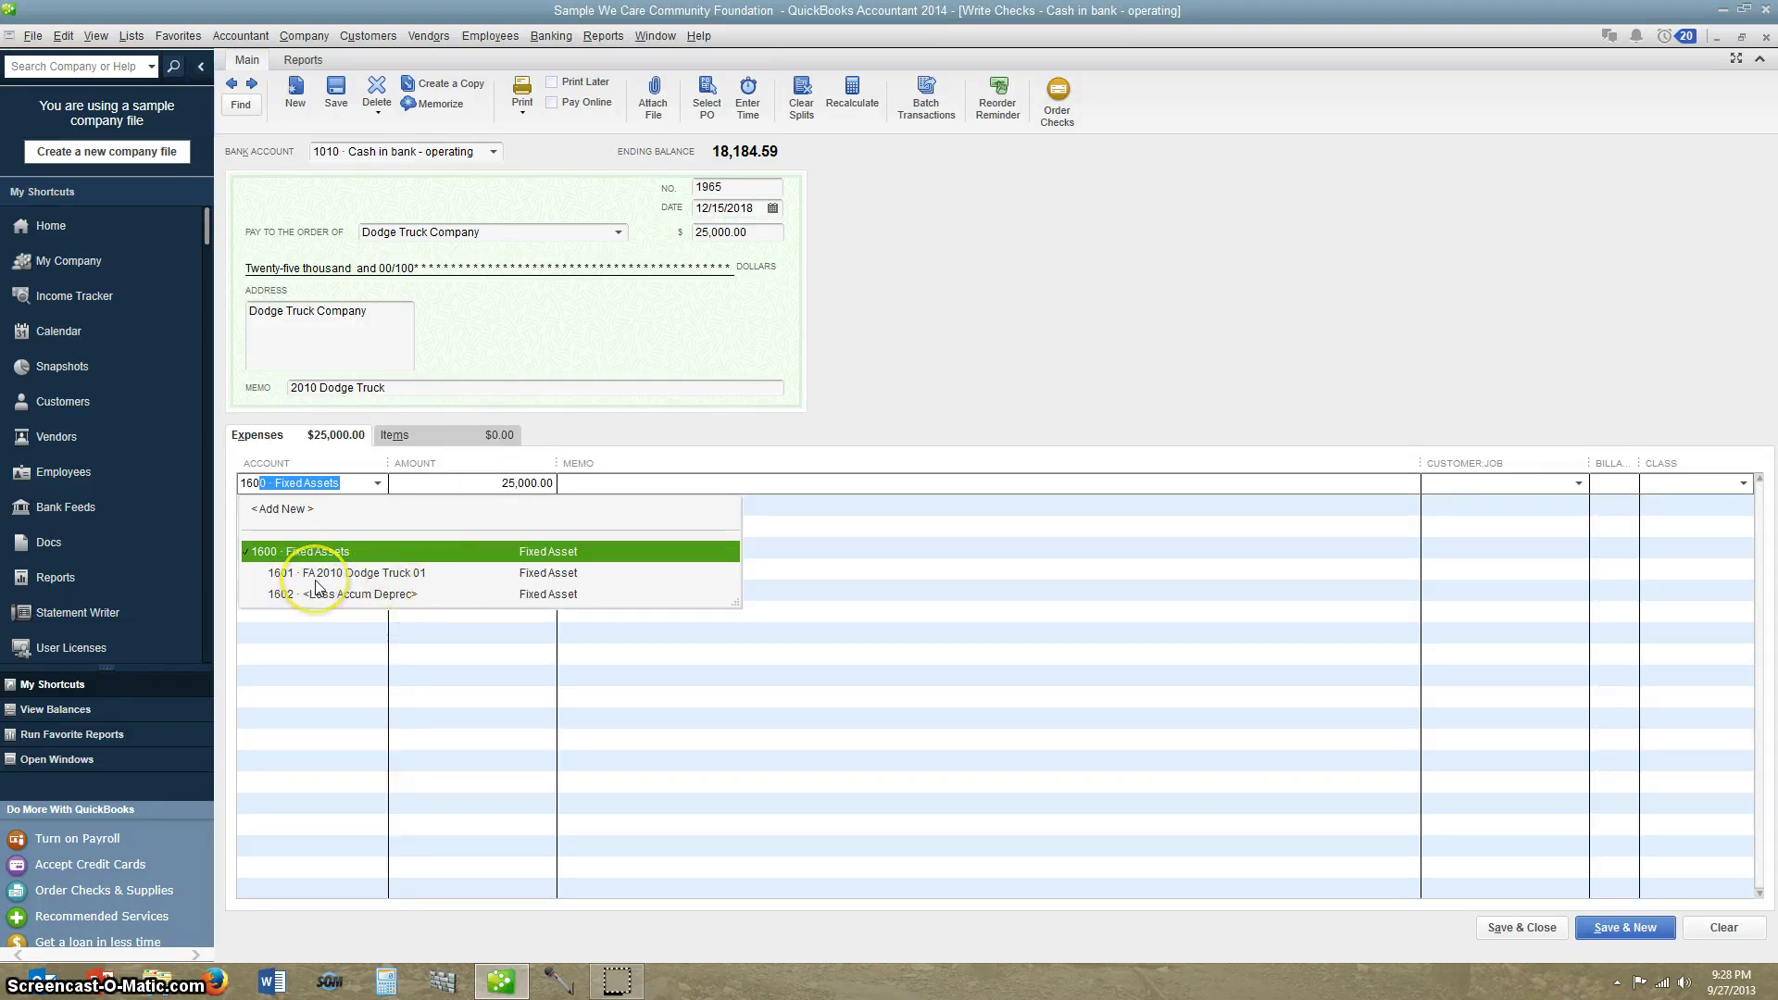
pyautogui.click(405, 574)
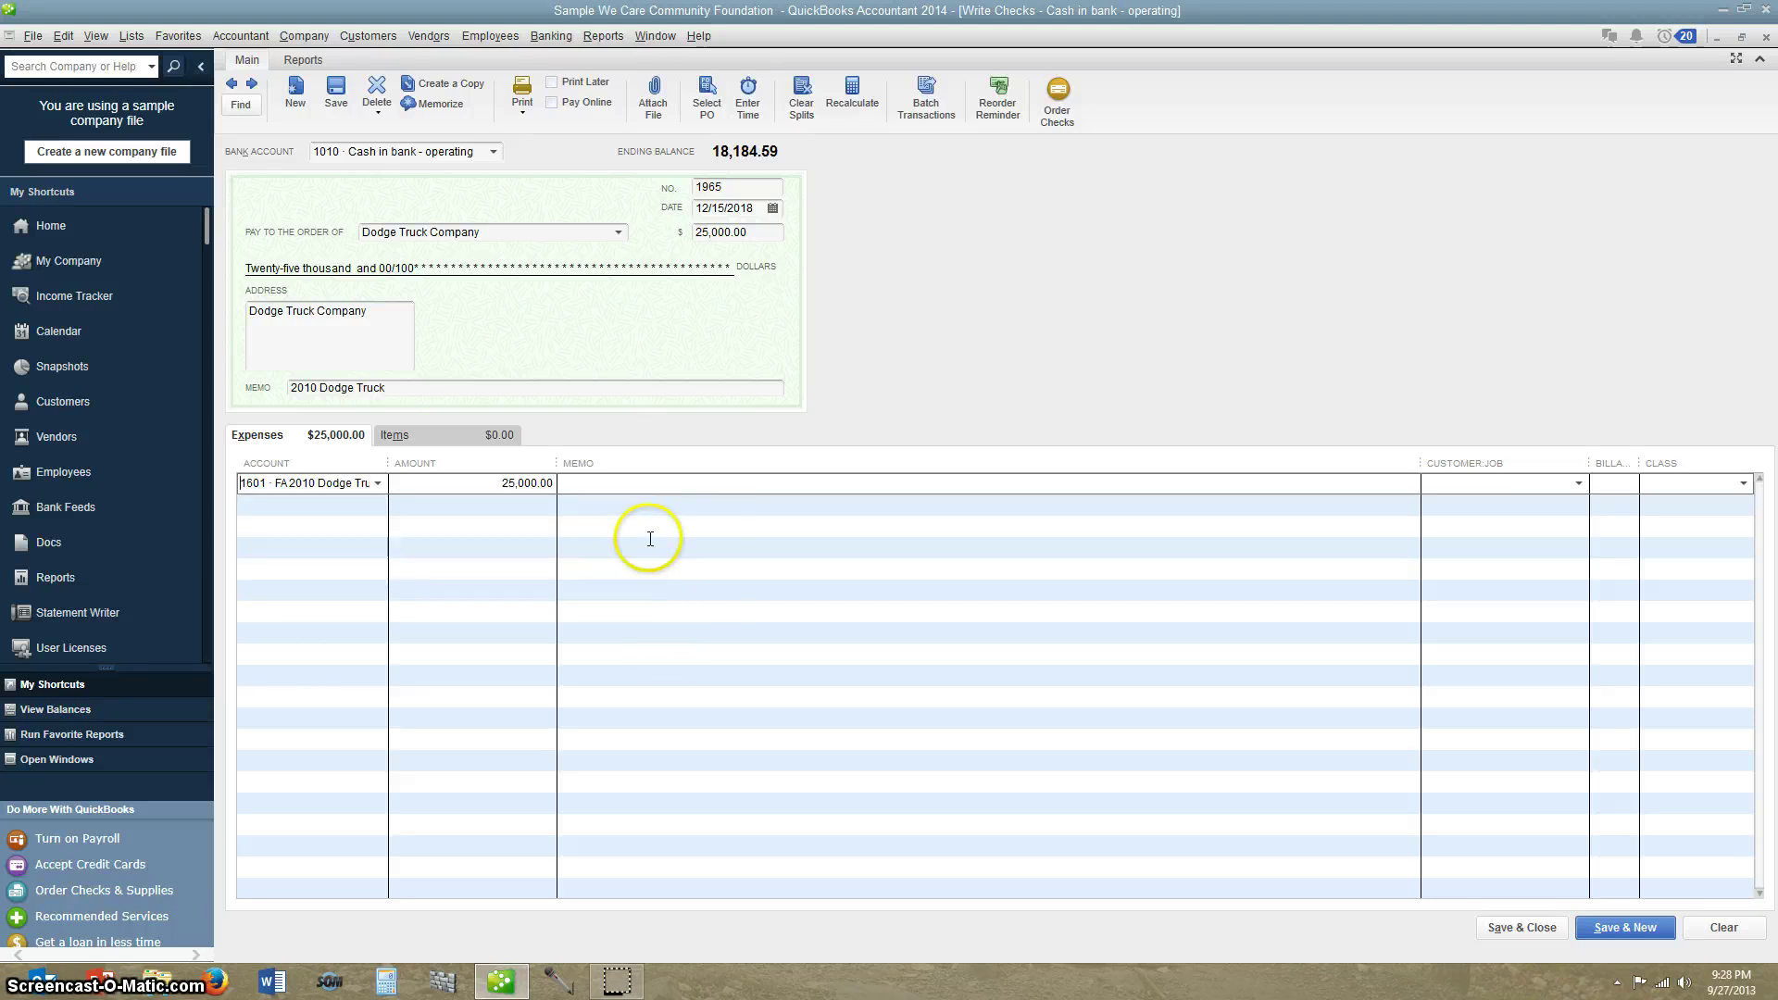
# Step: Copy the check's memo 2010 Dodge Truck into the expense line's memo and save the check without assigning a class
pyautogui.moveTo(429, 387); pyautogui.dragTo(227, 359)
pyautogui.hotkey('ctrl', 'c')
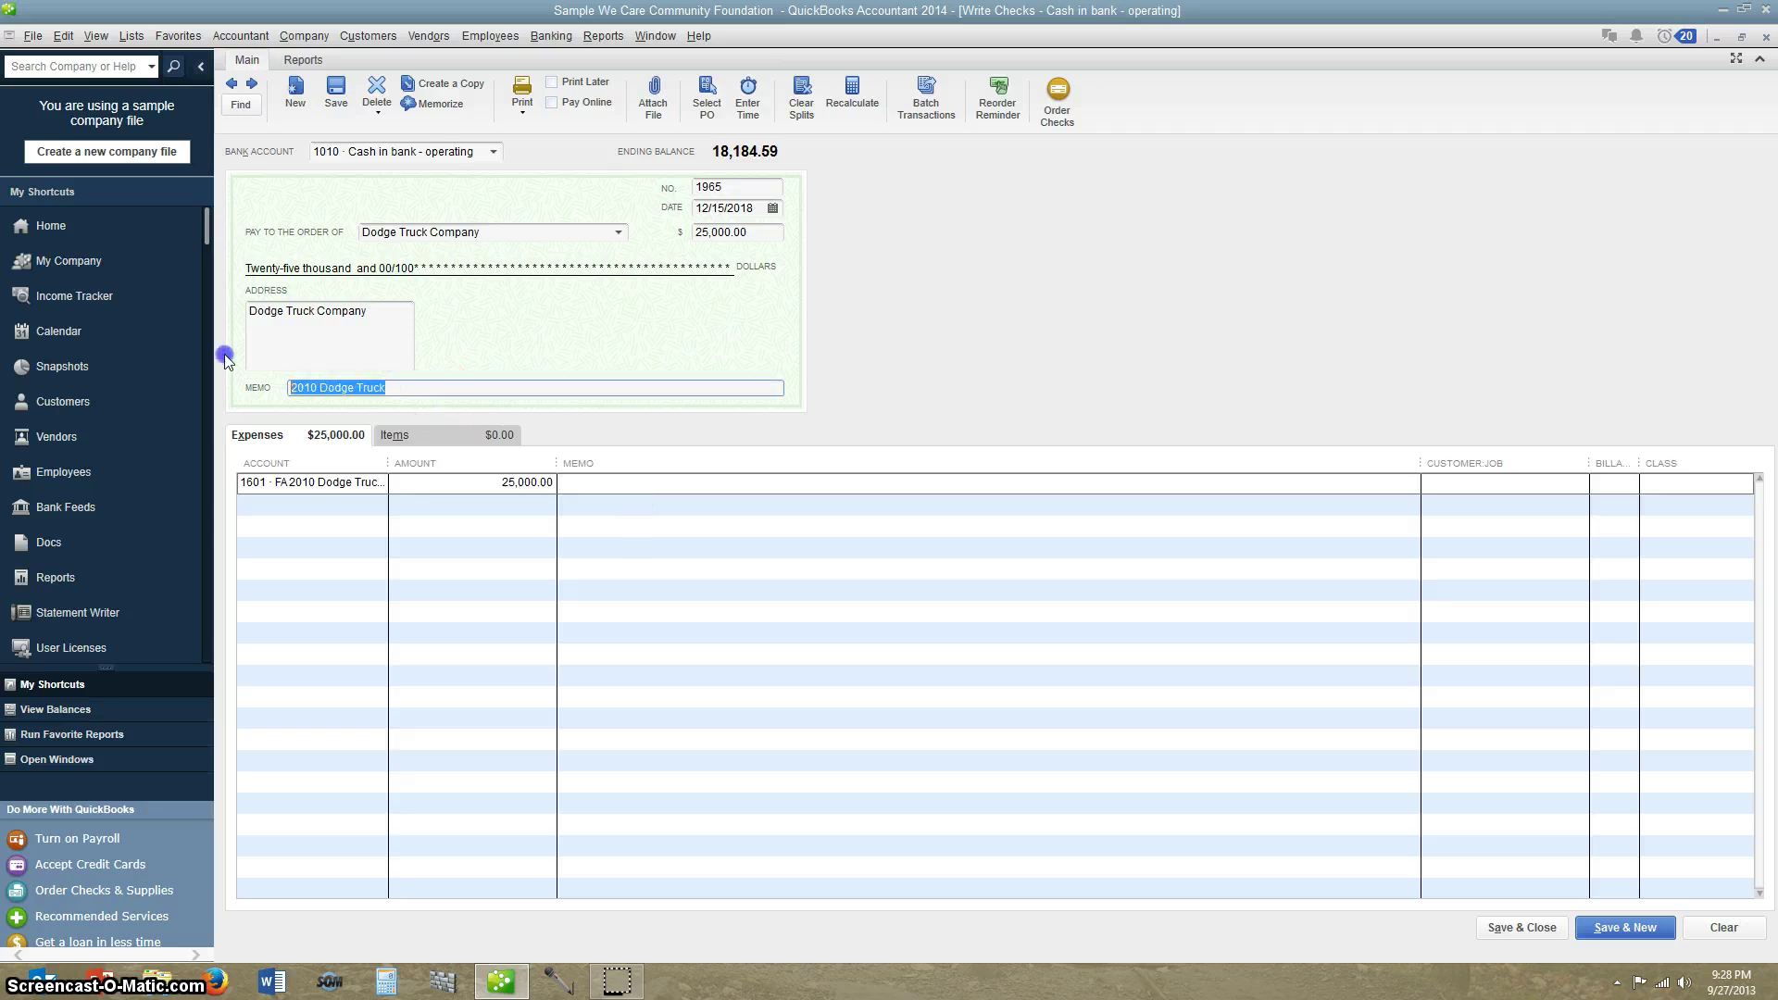
pyautogui.click(595, 490)
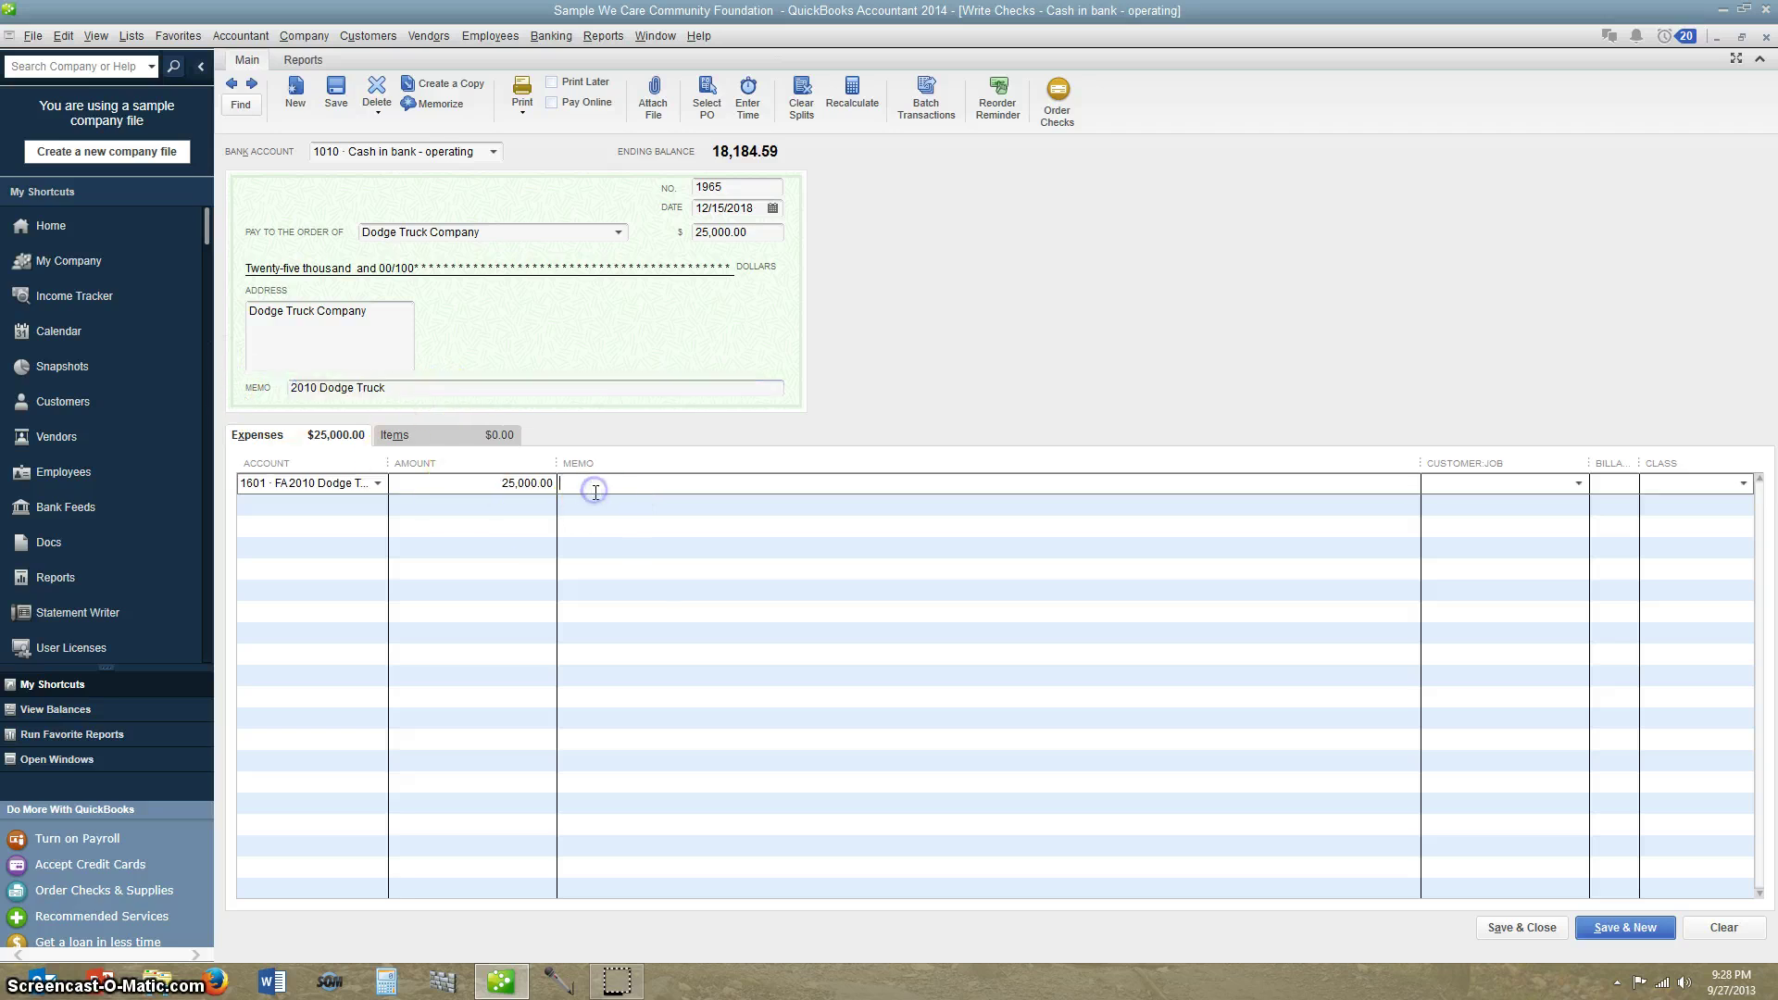
pyautogui.hotkey('ctrl', 'v')
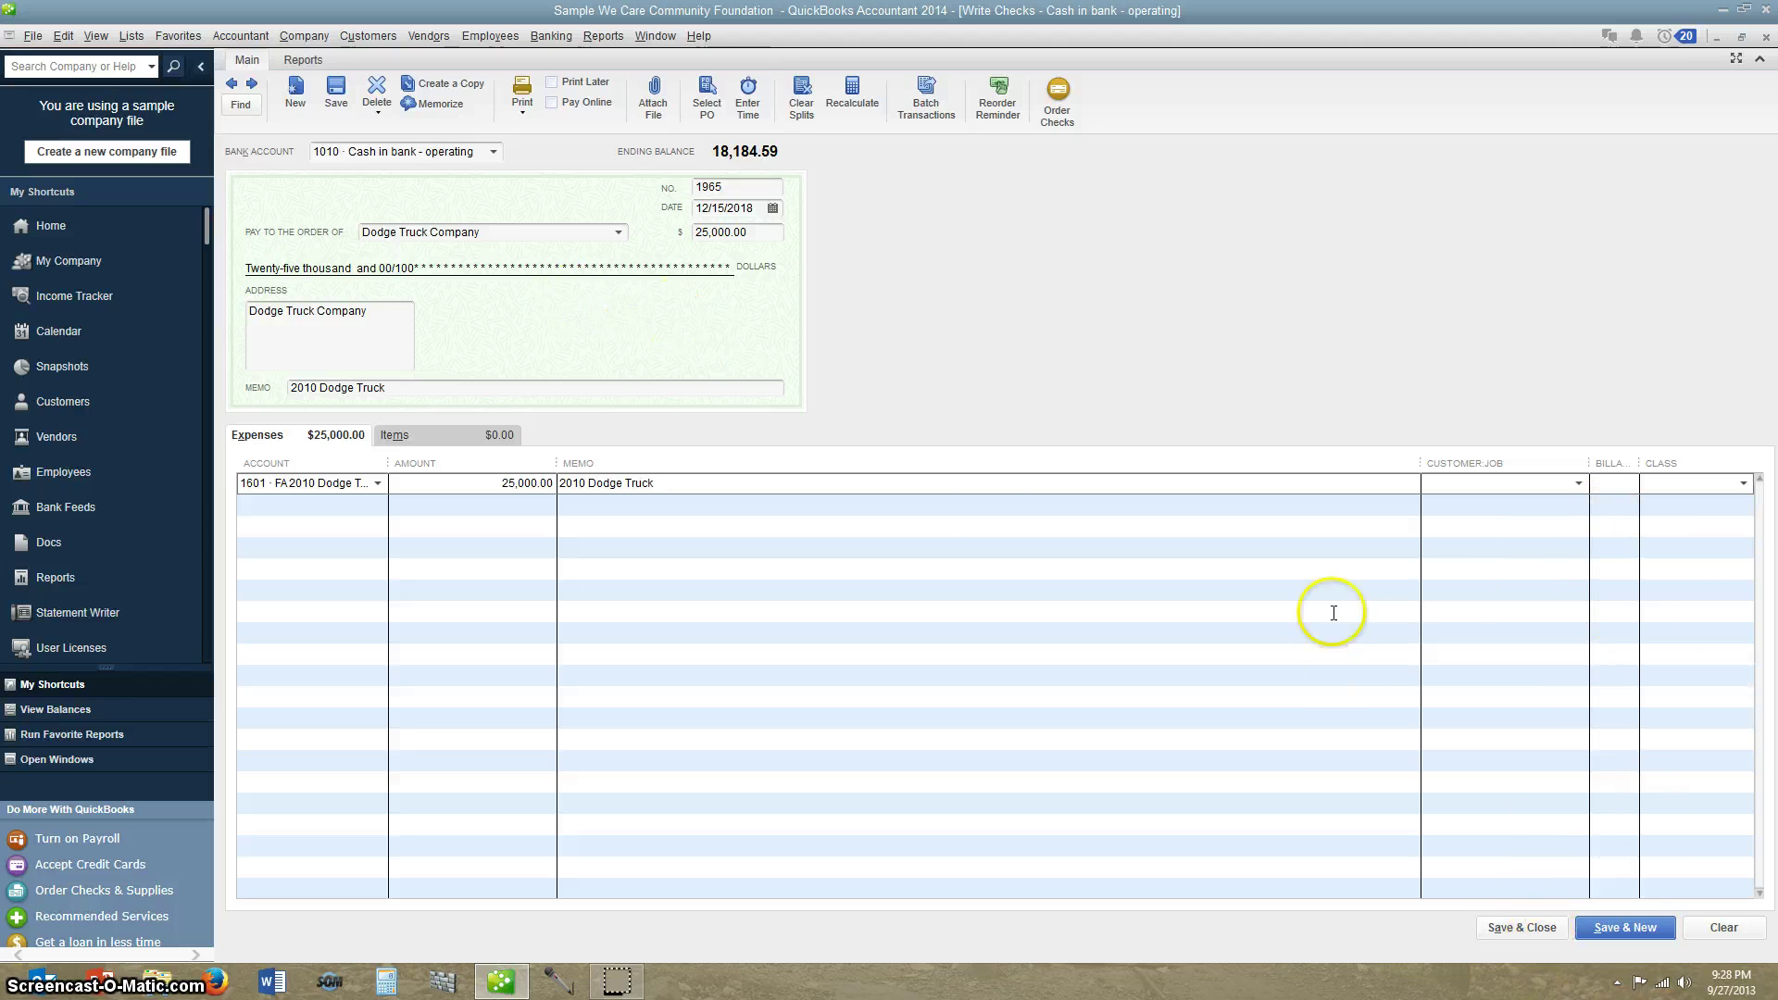
pyautogui.click(1532, 926)
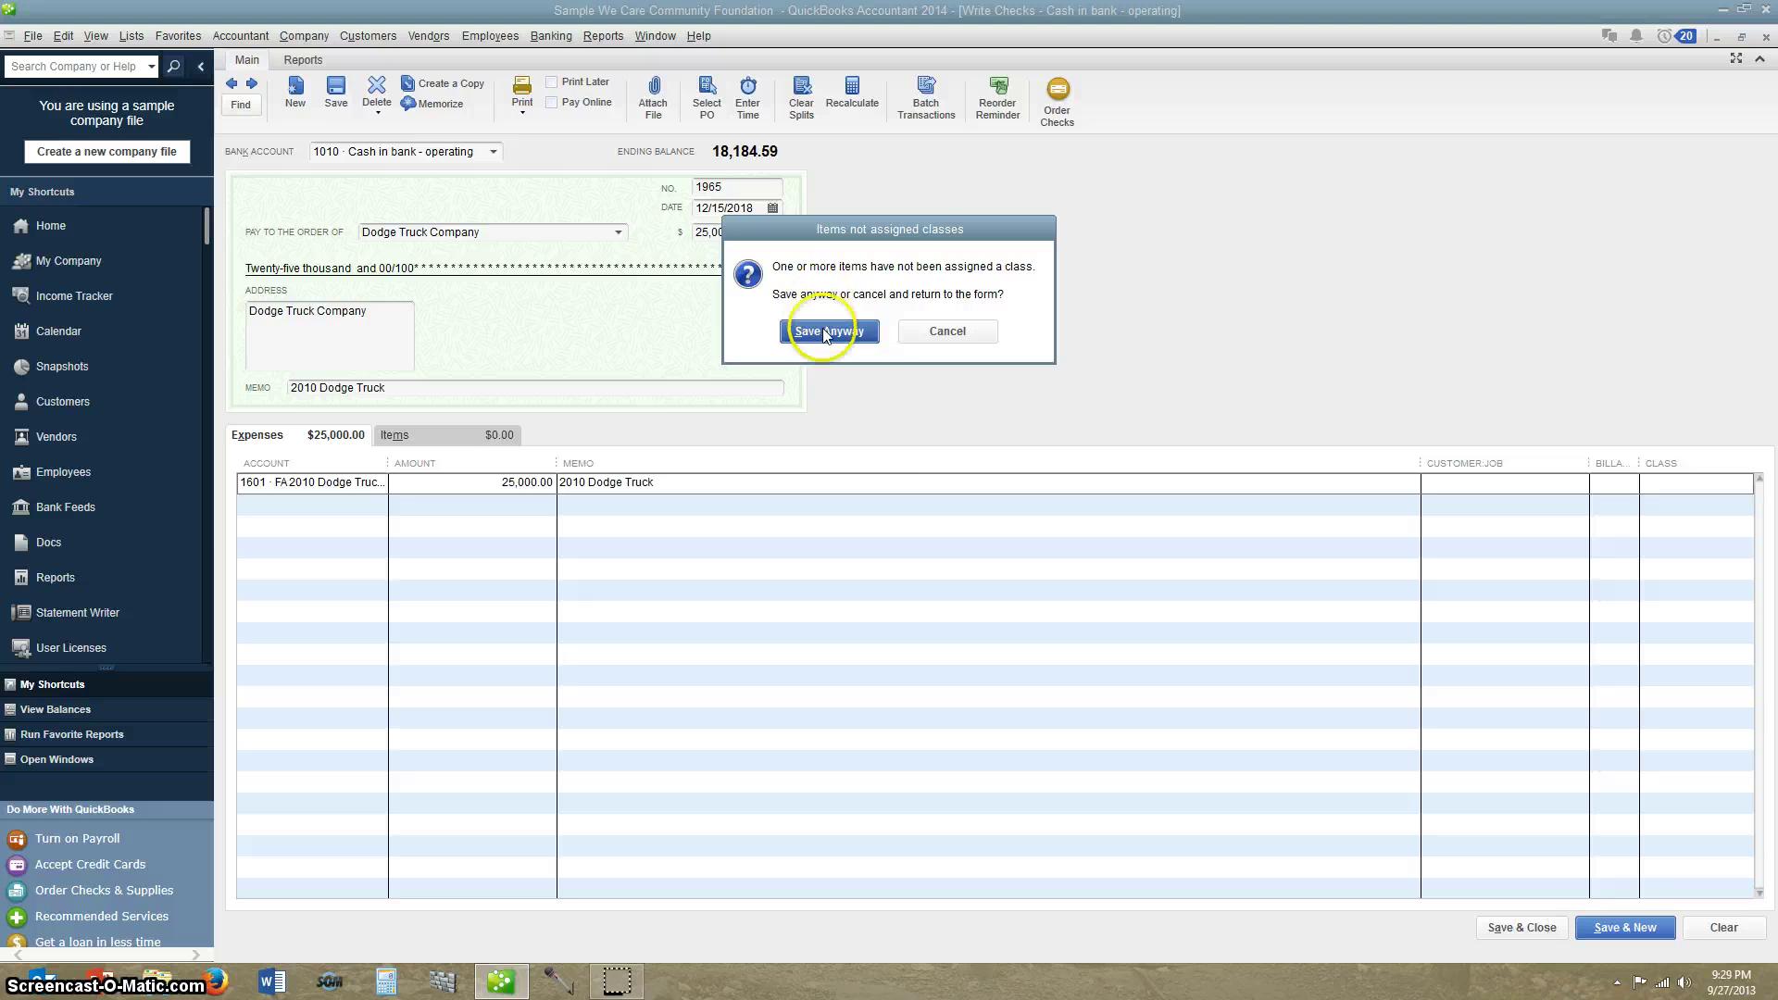
pyautogui.click(822, 328)
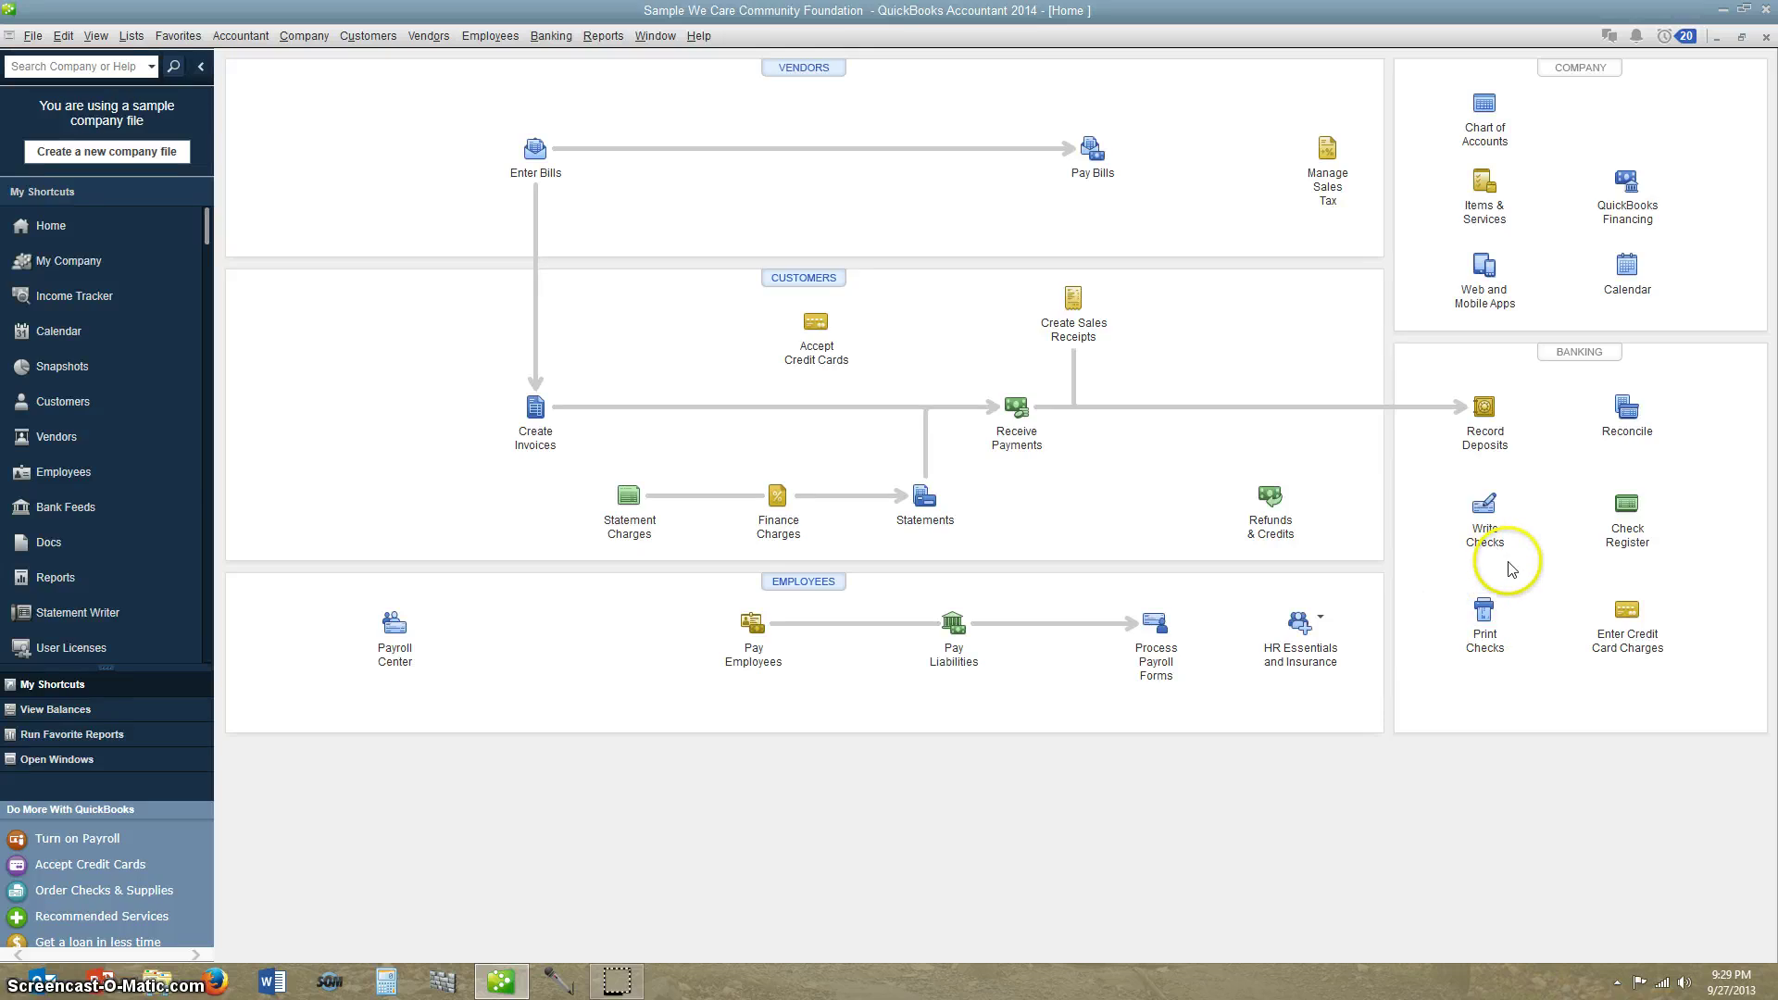
# Step: Find the saved check using the payee Dodge Truck Company and open it in Write Checks
pyautogui.click(1491, 529)
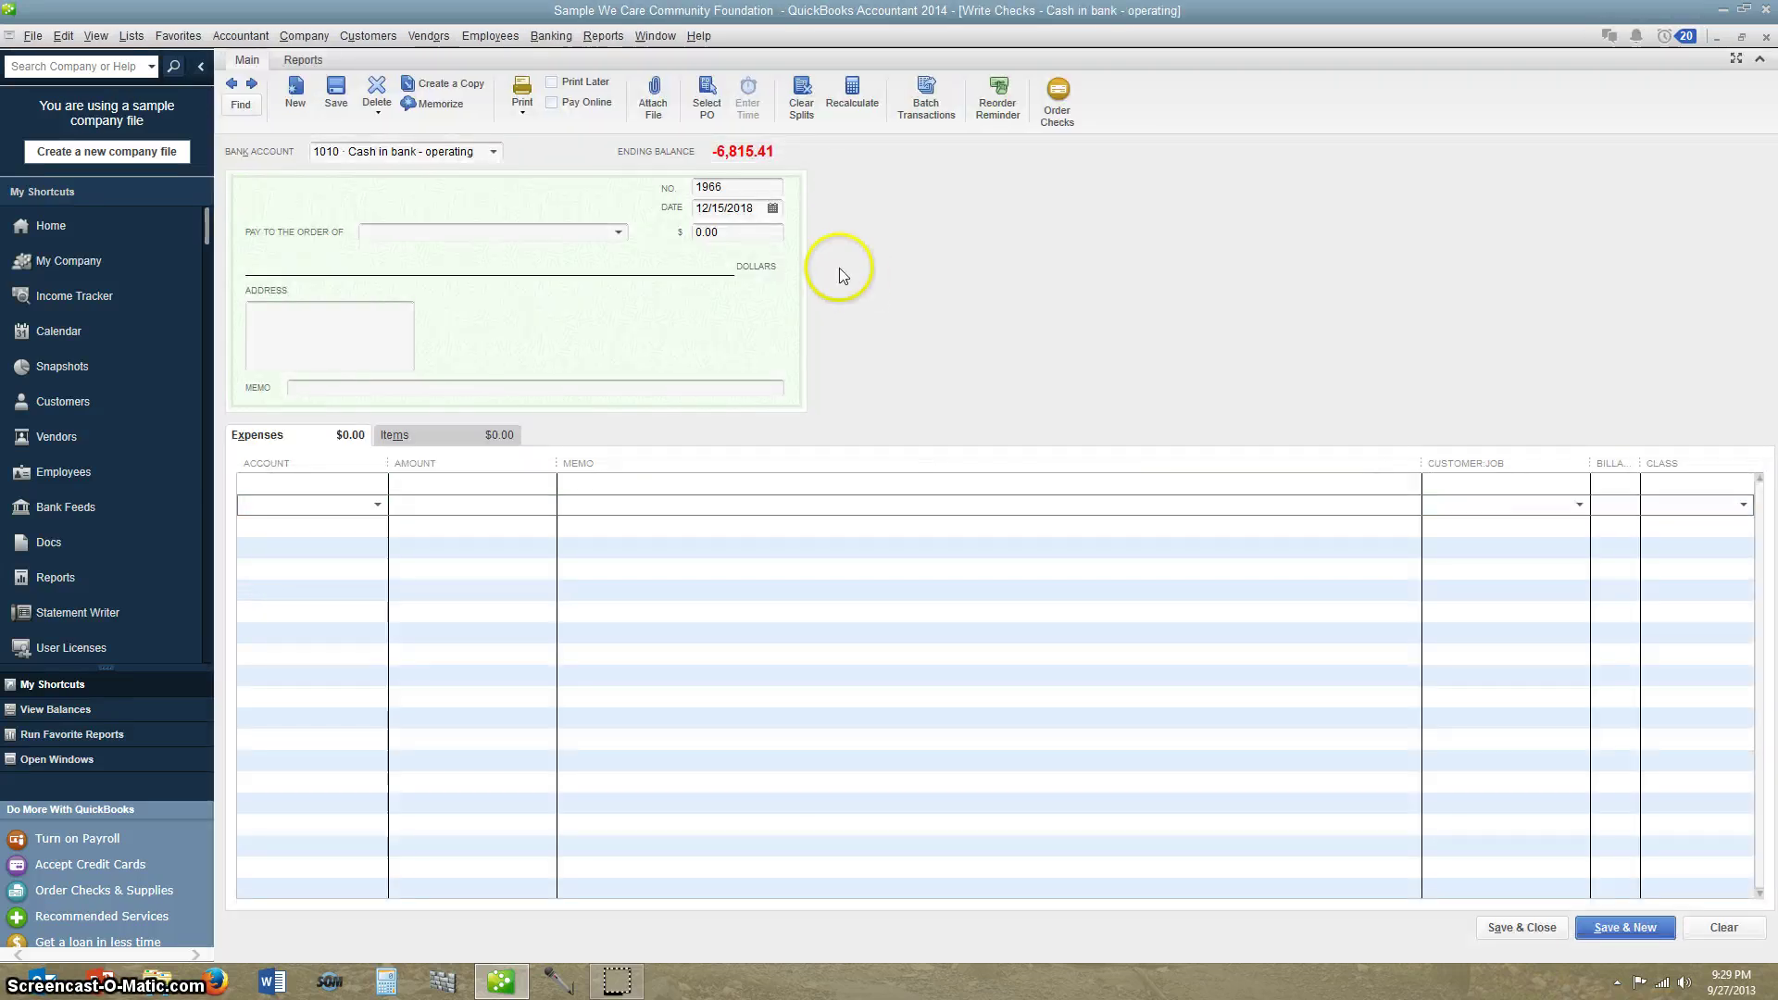
pyautogui.click(249, 99)
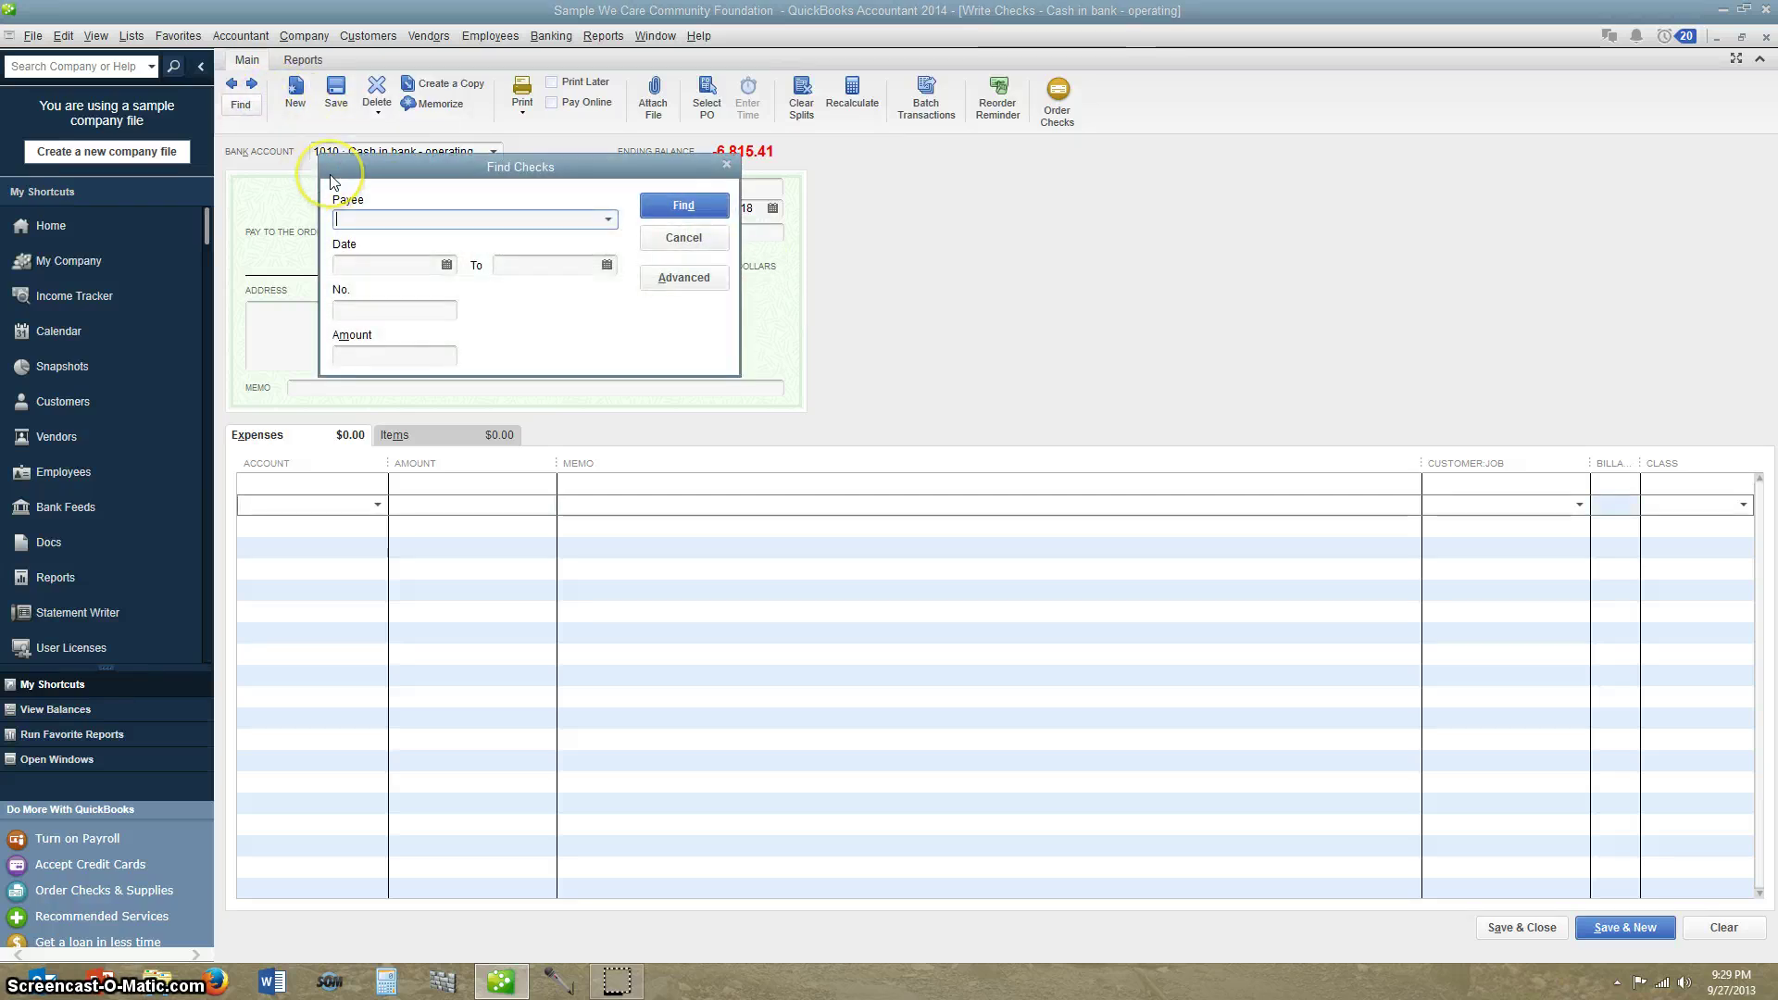
pyautogui.write('Dodge Truck CO')
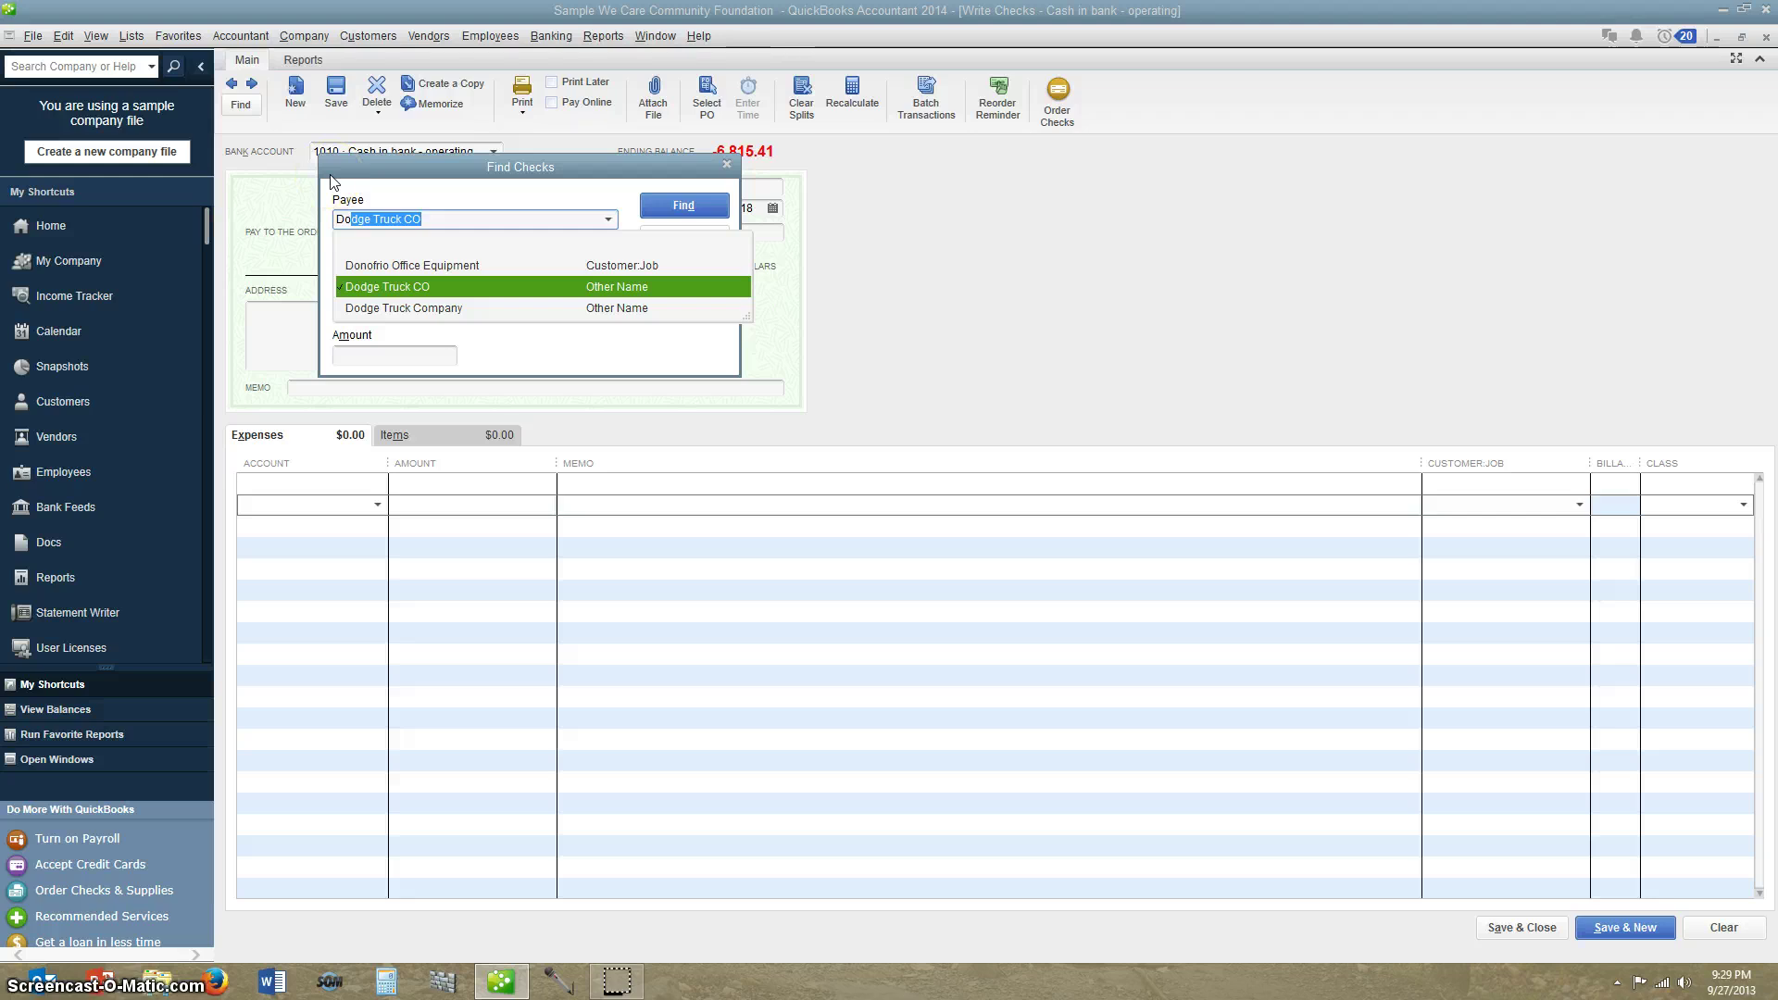
pyautogui.click(443, 311)
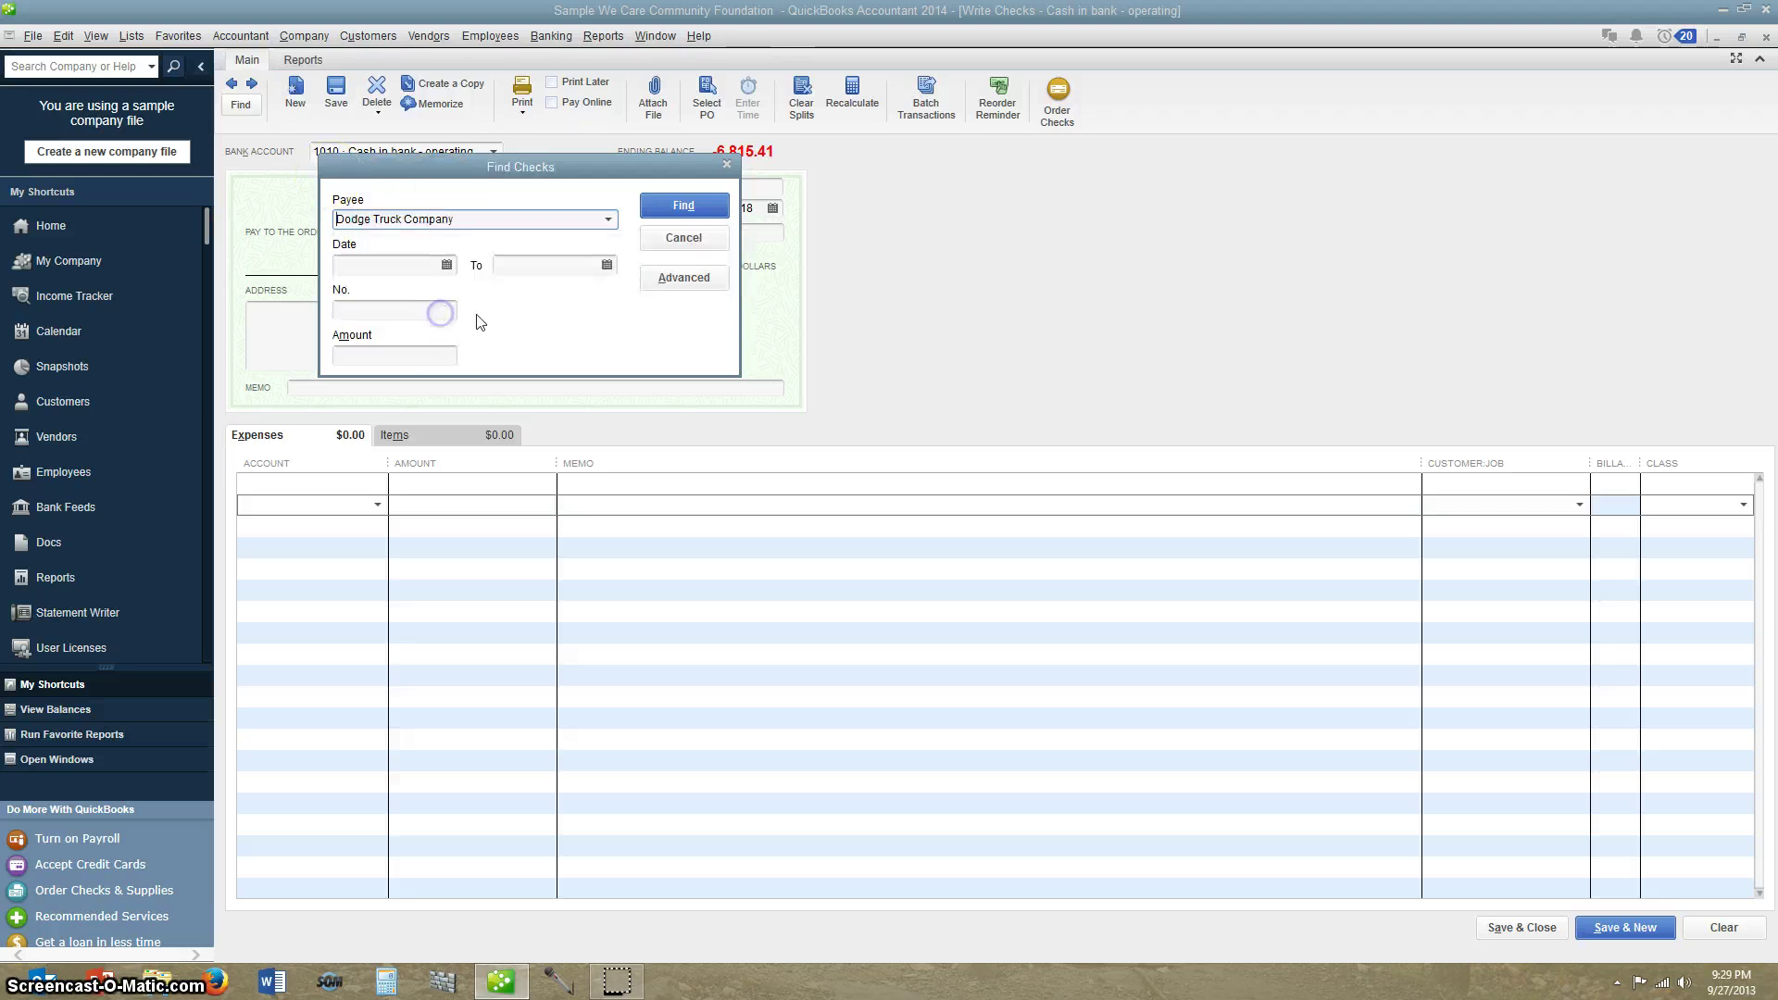
pyautogui.click(685, 207)
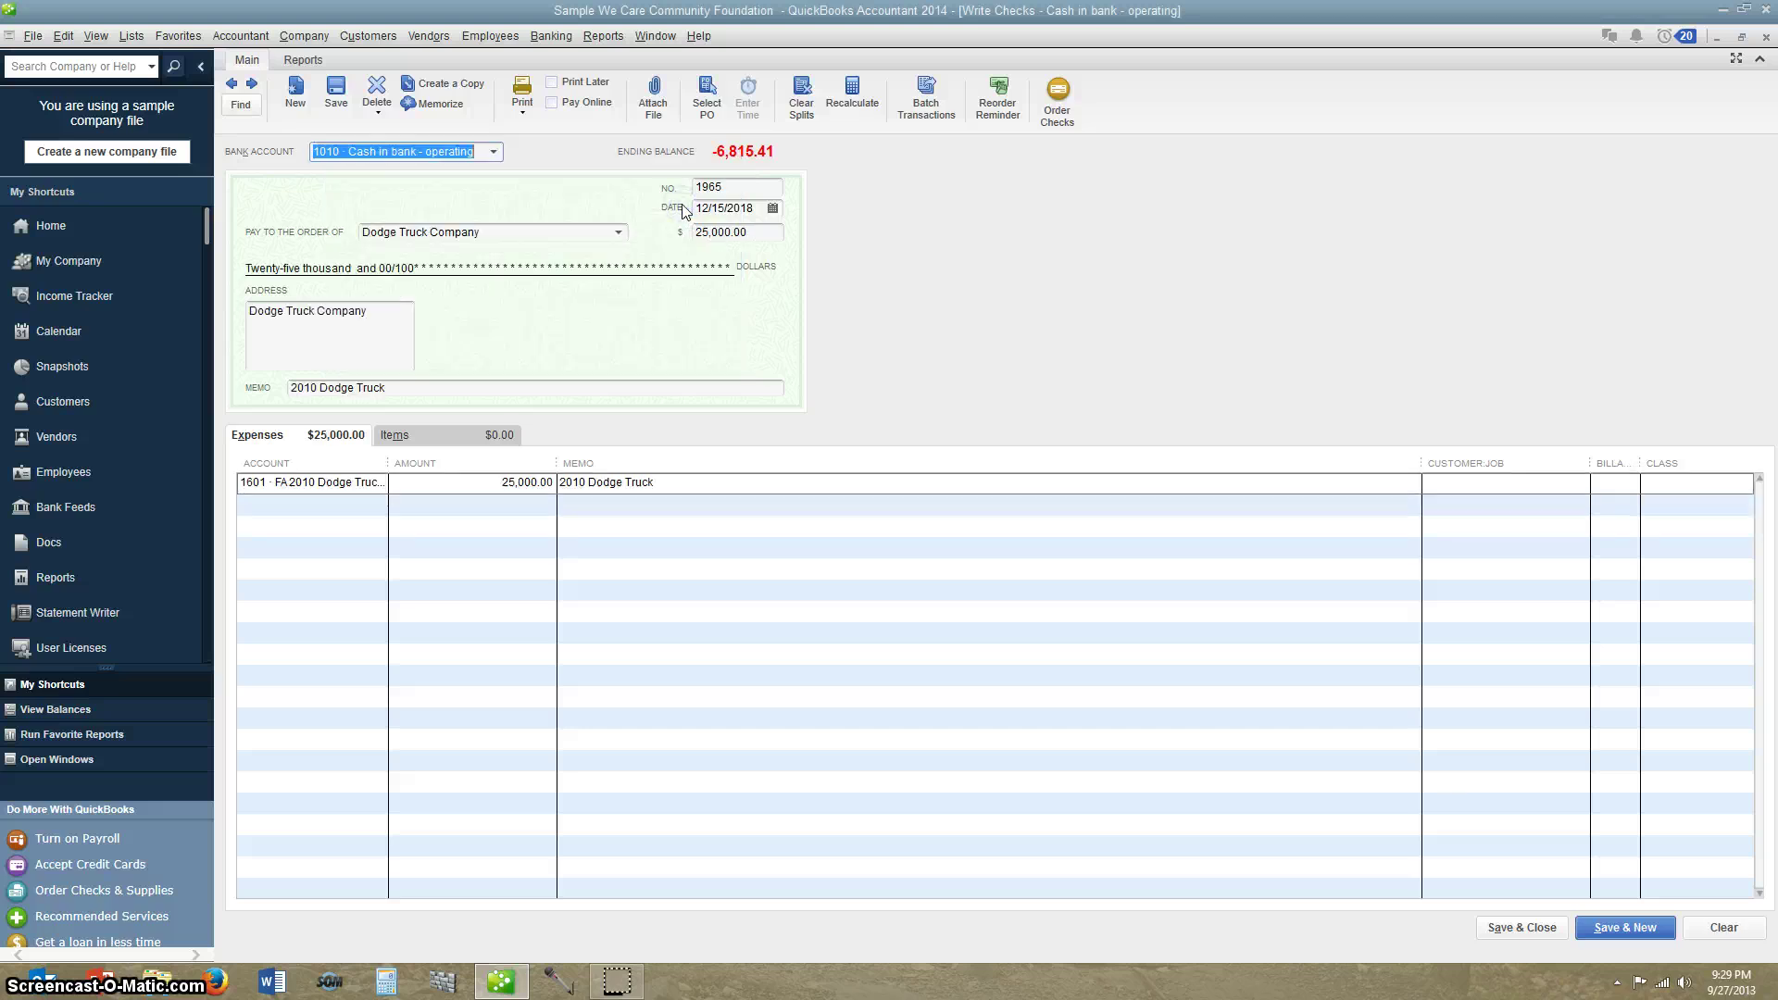
# Step: Mark the Dodge Truck Company check to print later and record the change without assigning a class
pyautogui.click(552, 83)
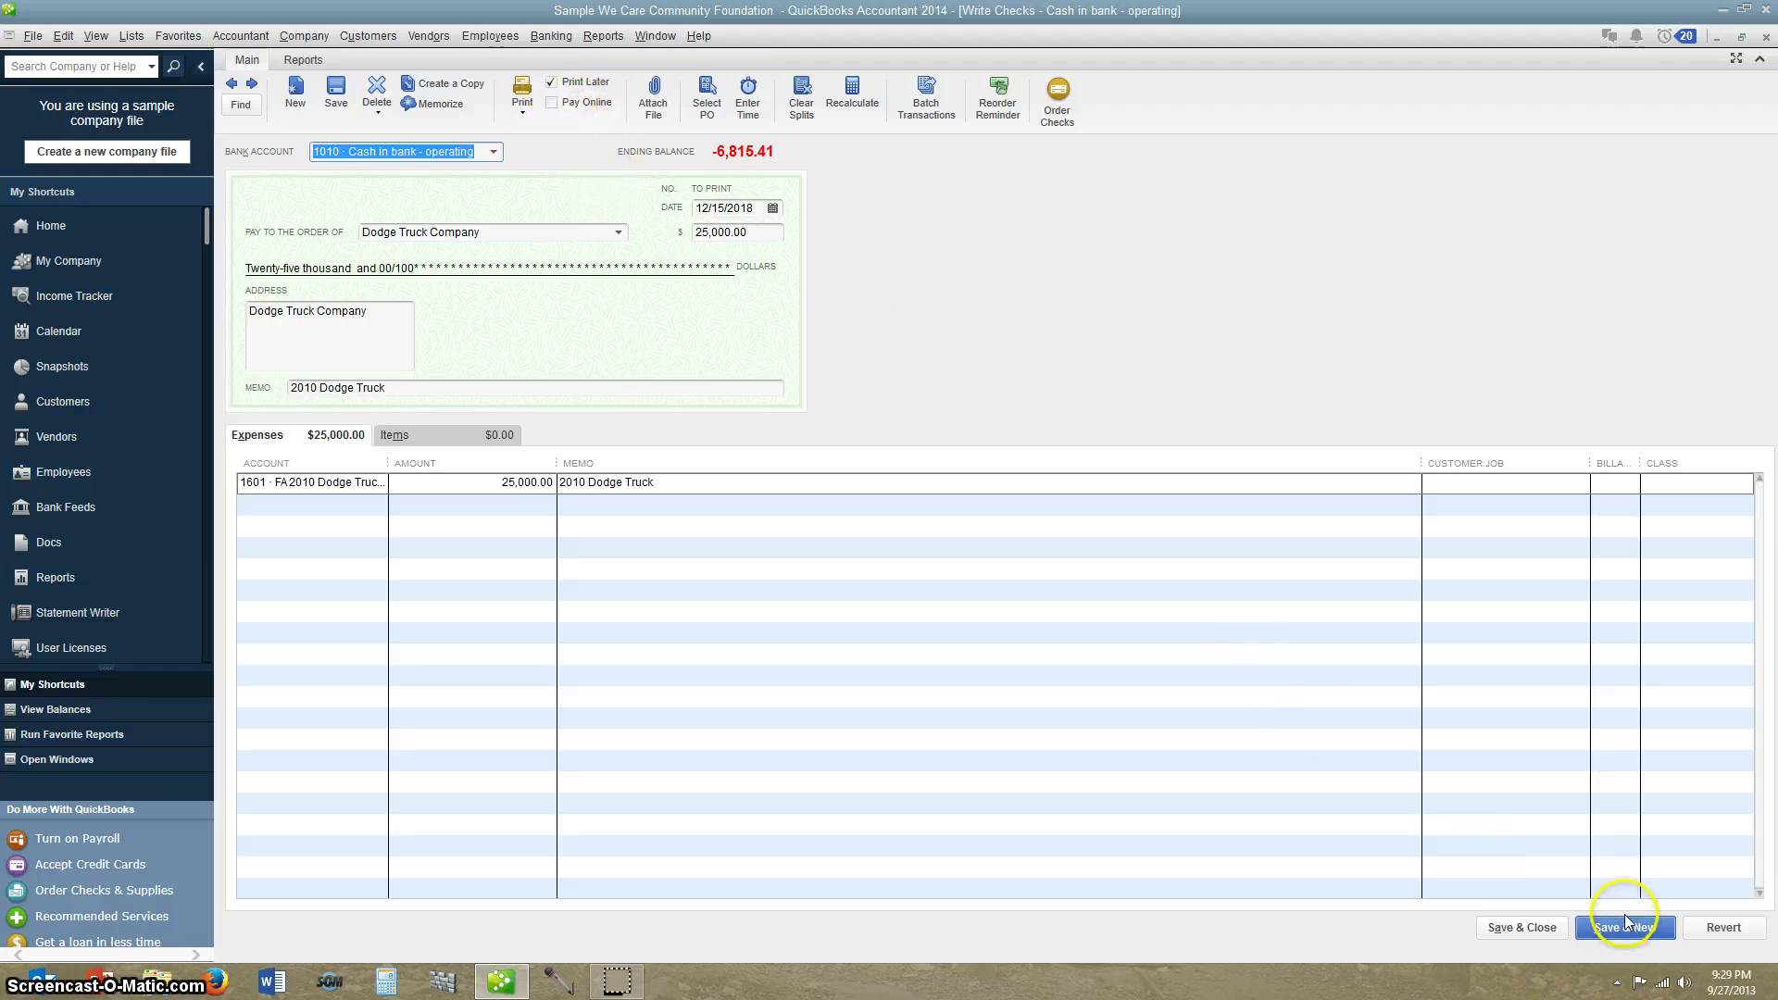
pyautogui.click(1508, 928)
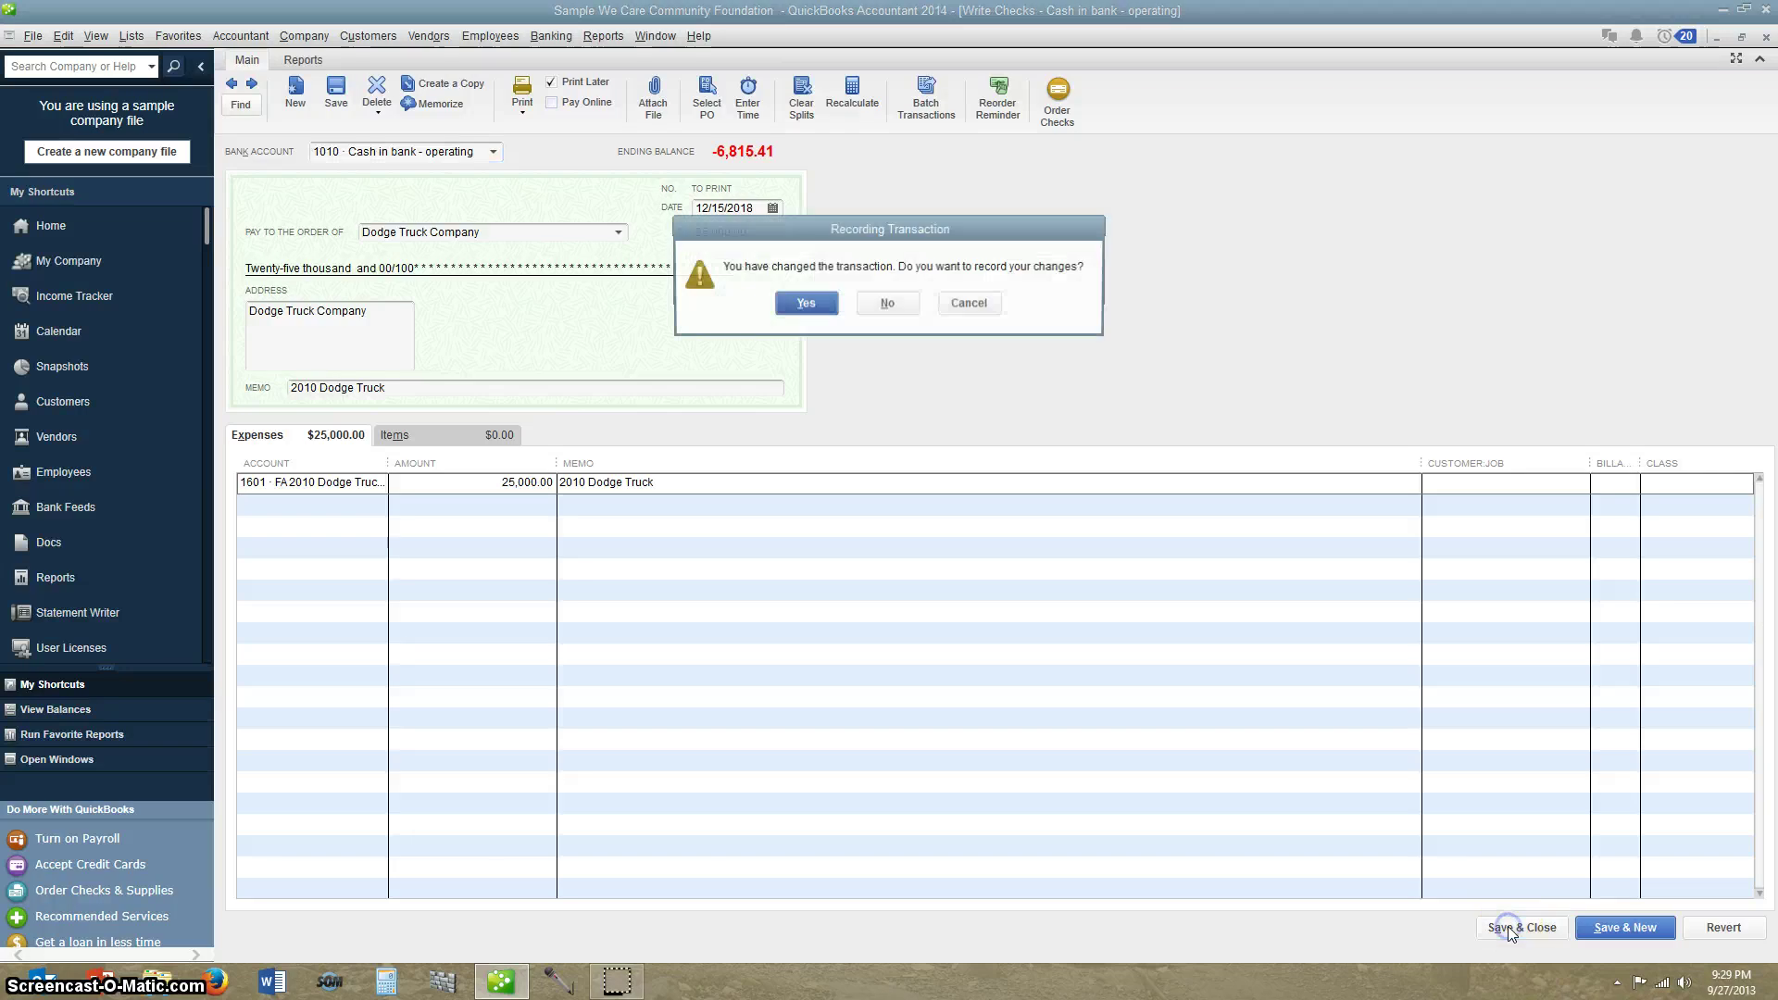
pyautogui.click(802, 303)
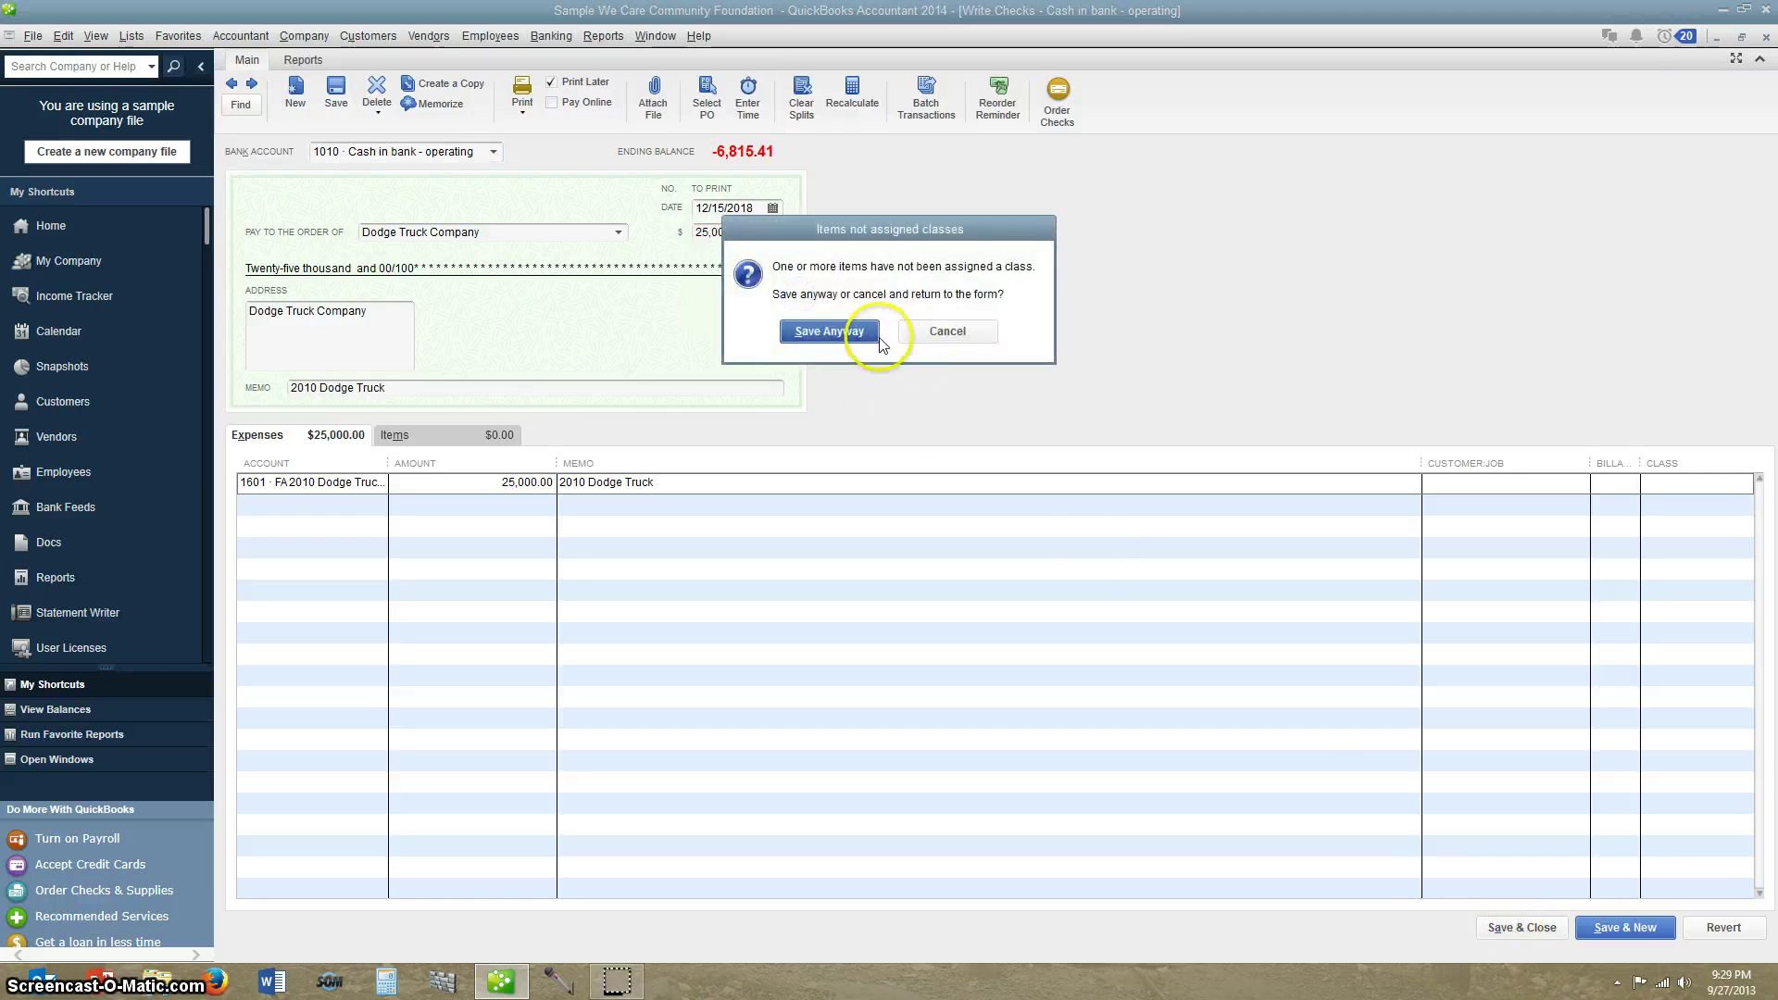
pyautogui.click(834, 327)
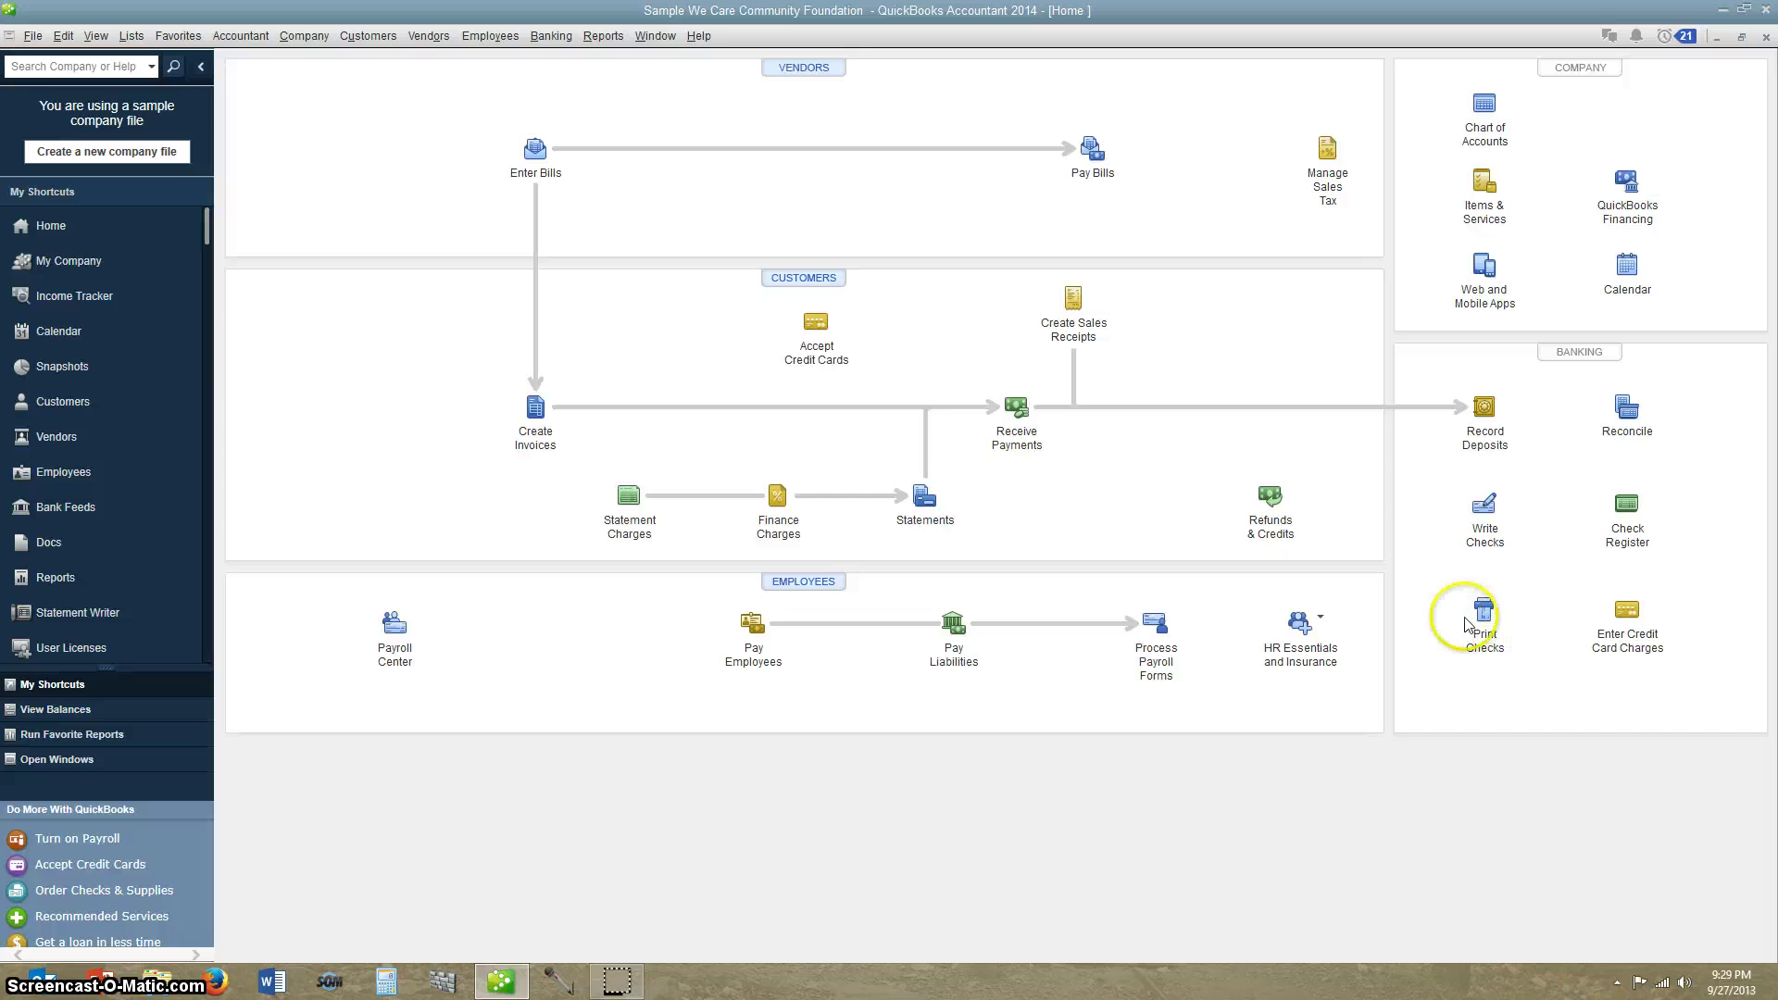
# Step: View the checks waiting to be printed, deselect the Dodge Truck Company check and close the list without printing
pyautogui.click(1485, 618)
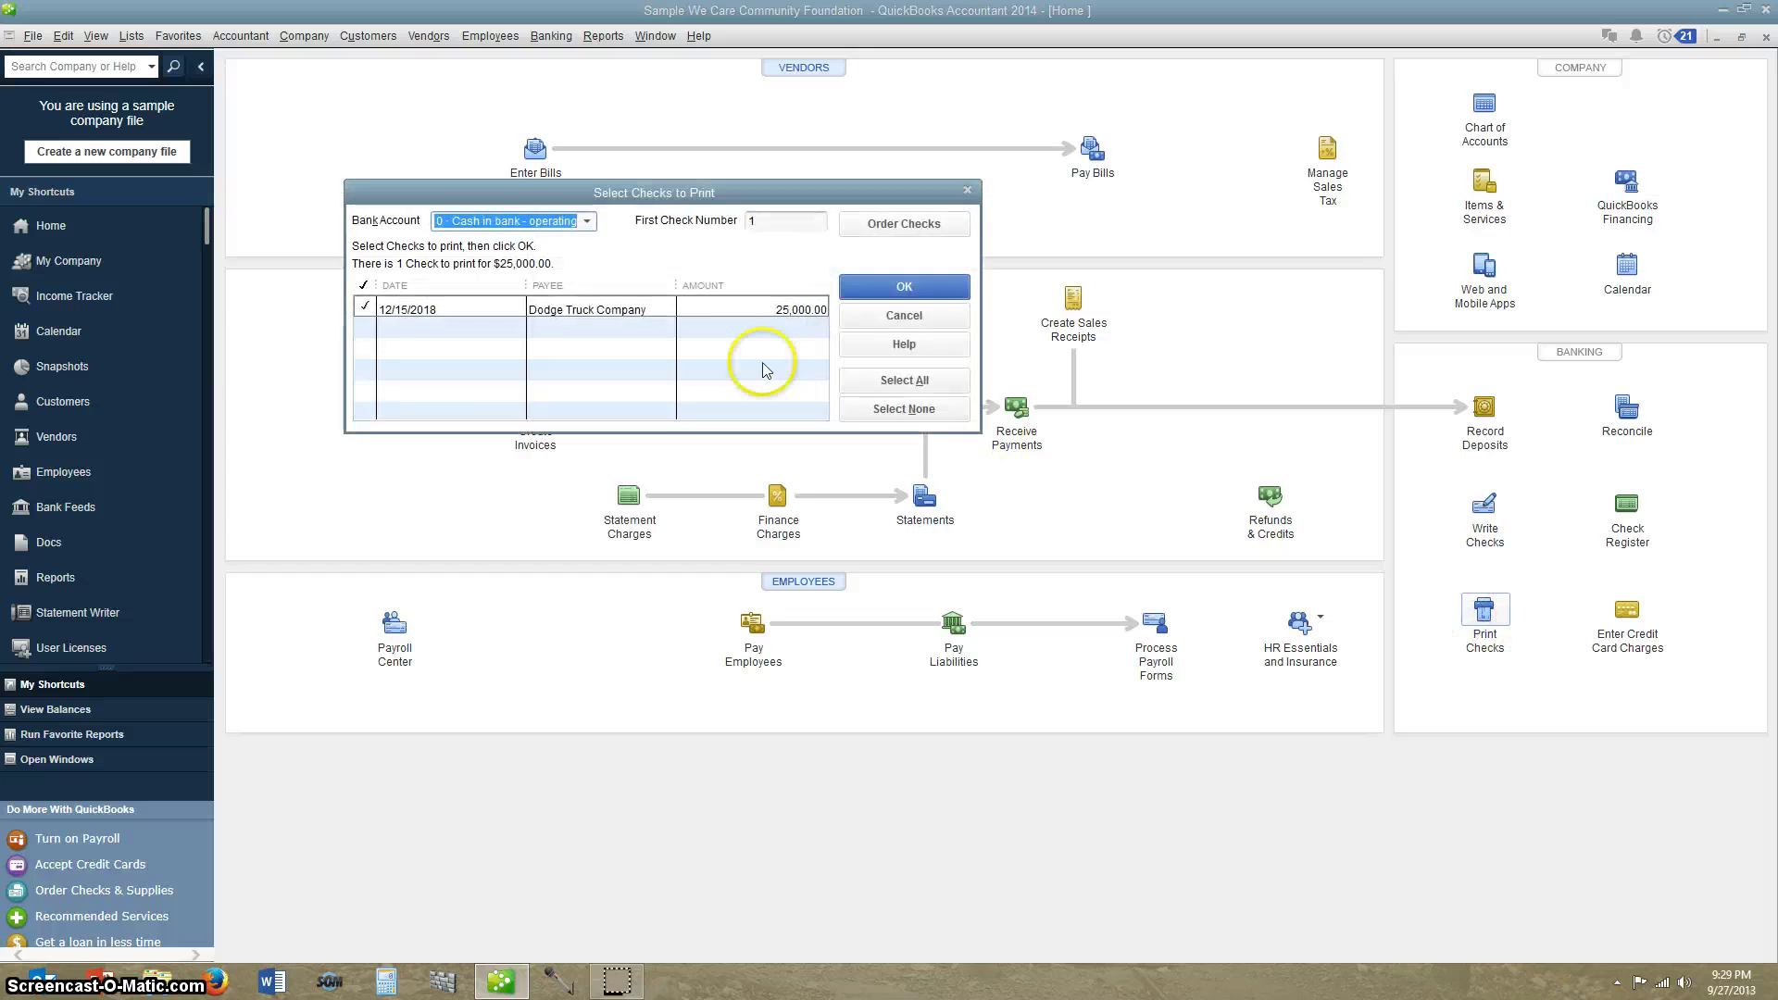
pyautogui.click(445, 309)
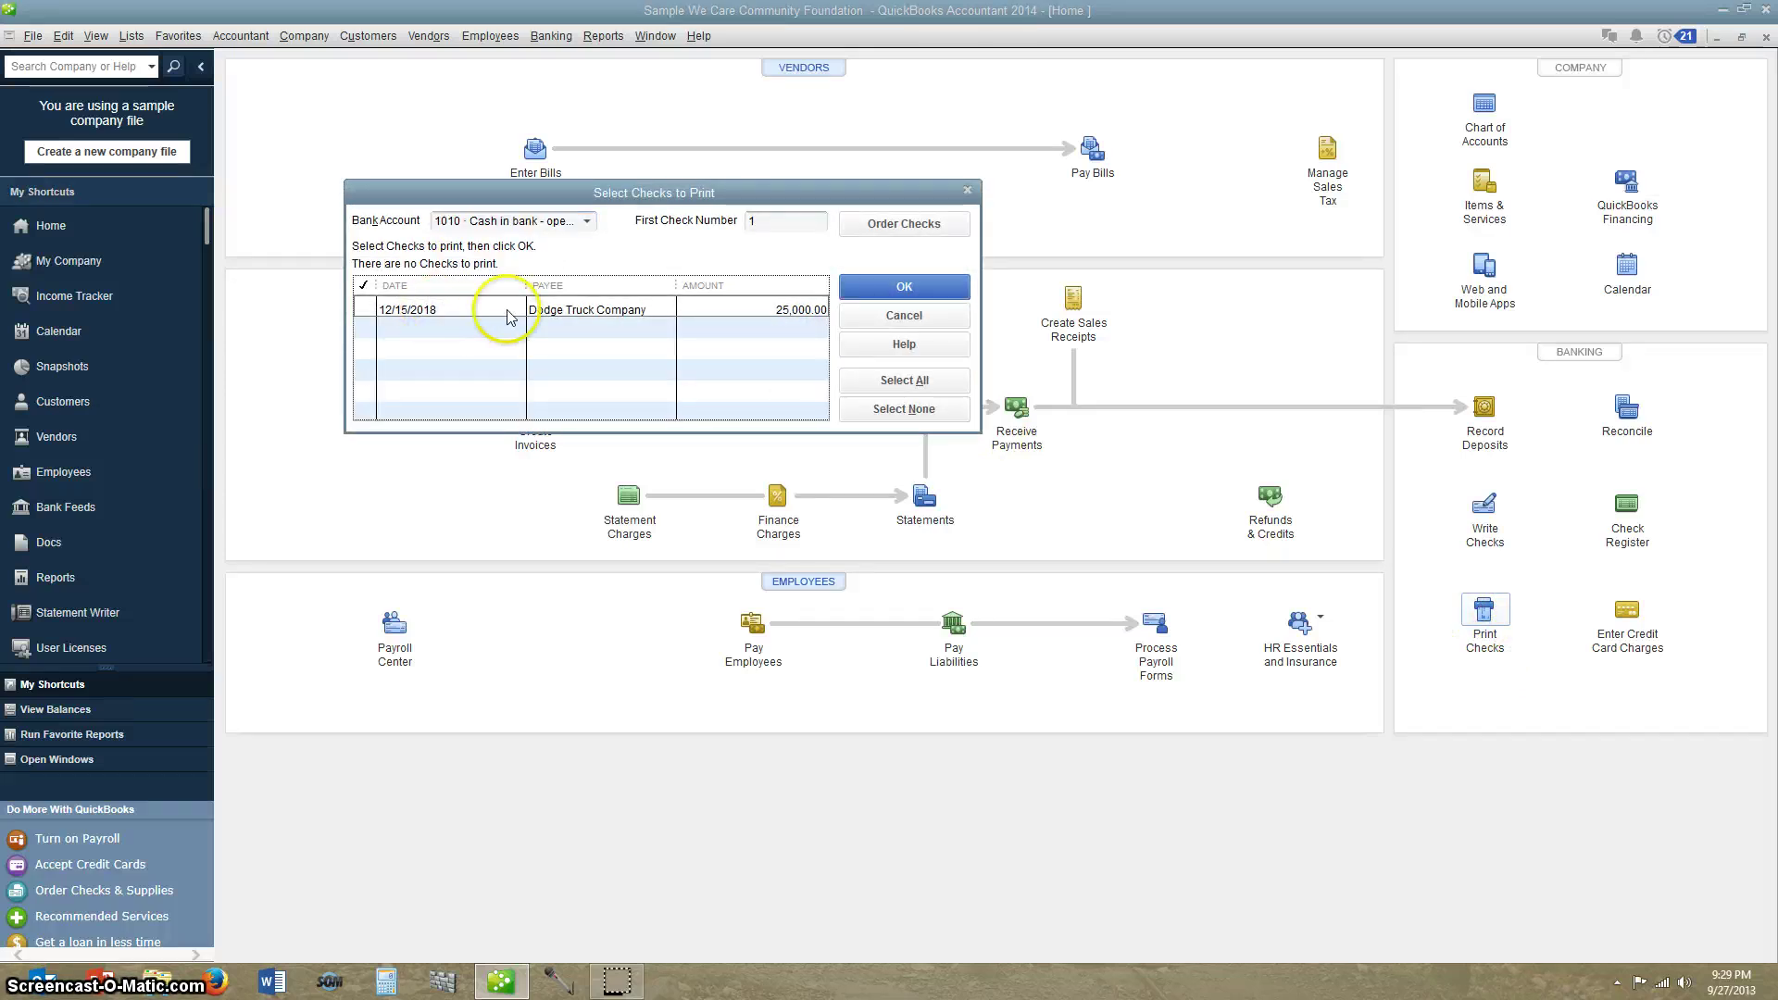
pyautogui.click(967, 191)
pyautogui.click(1231, 747)
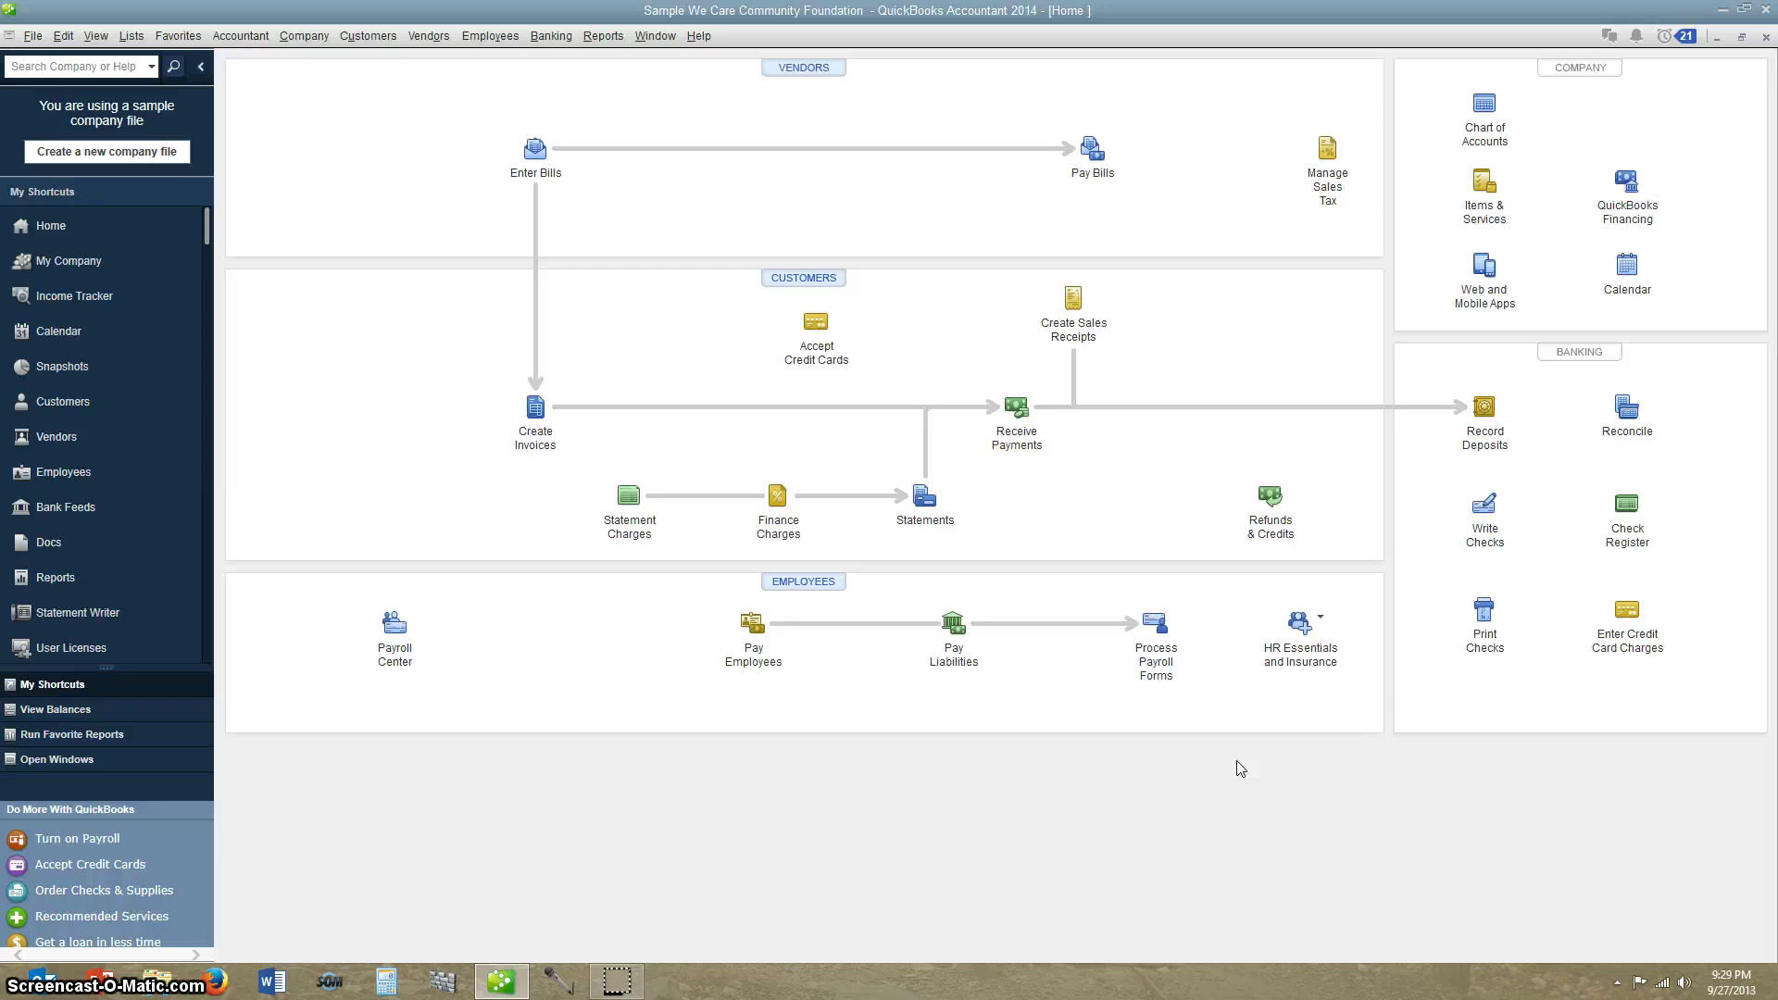
# Step: Examine the balances of 1600 · Fixed Assets and its subaccount 1601 · FA 2010 Dodge Truck 01 in the chart of accounts
pyautogui.hotkey('ctrl', 'a')
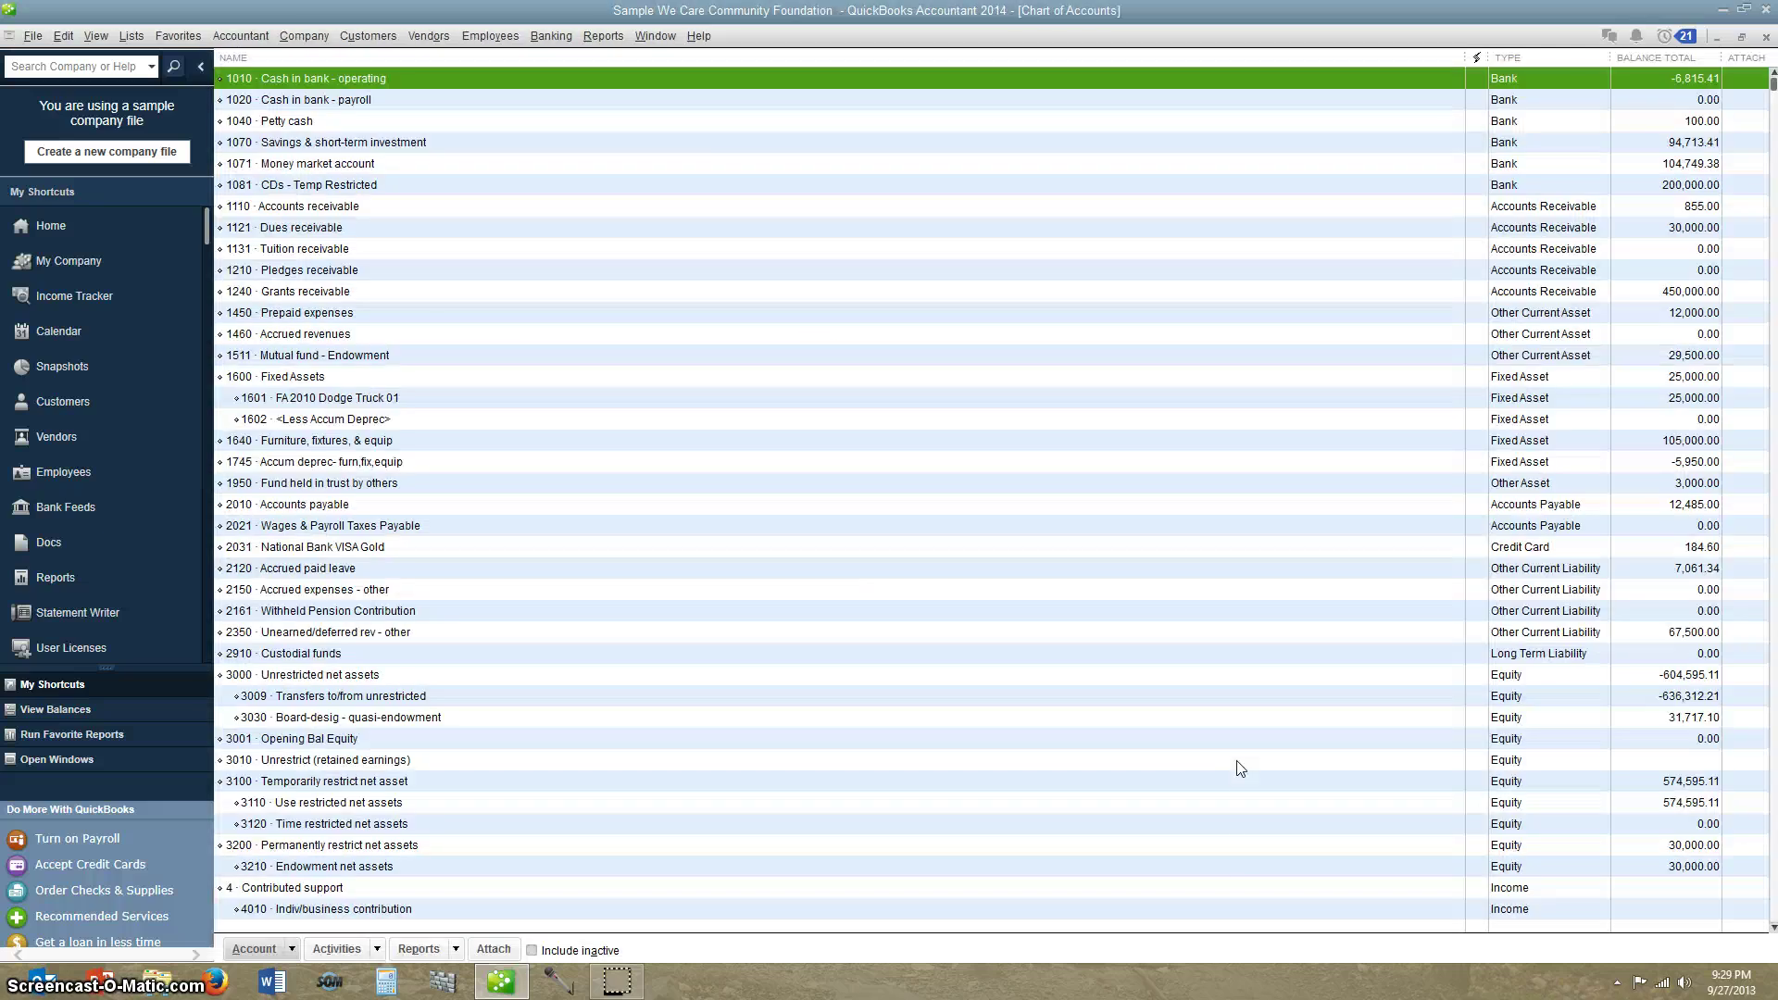
pyautogui.click(1307, 763)
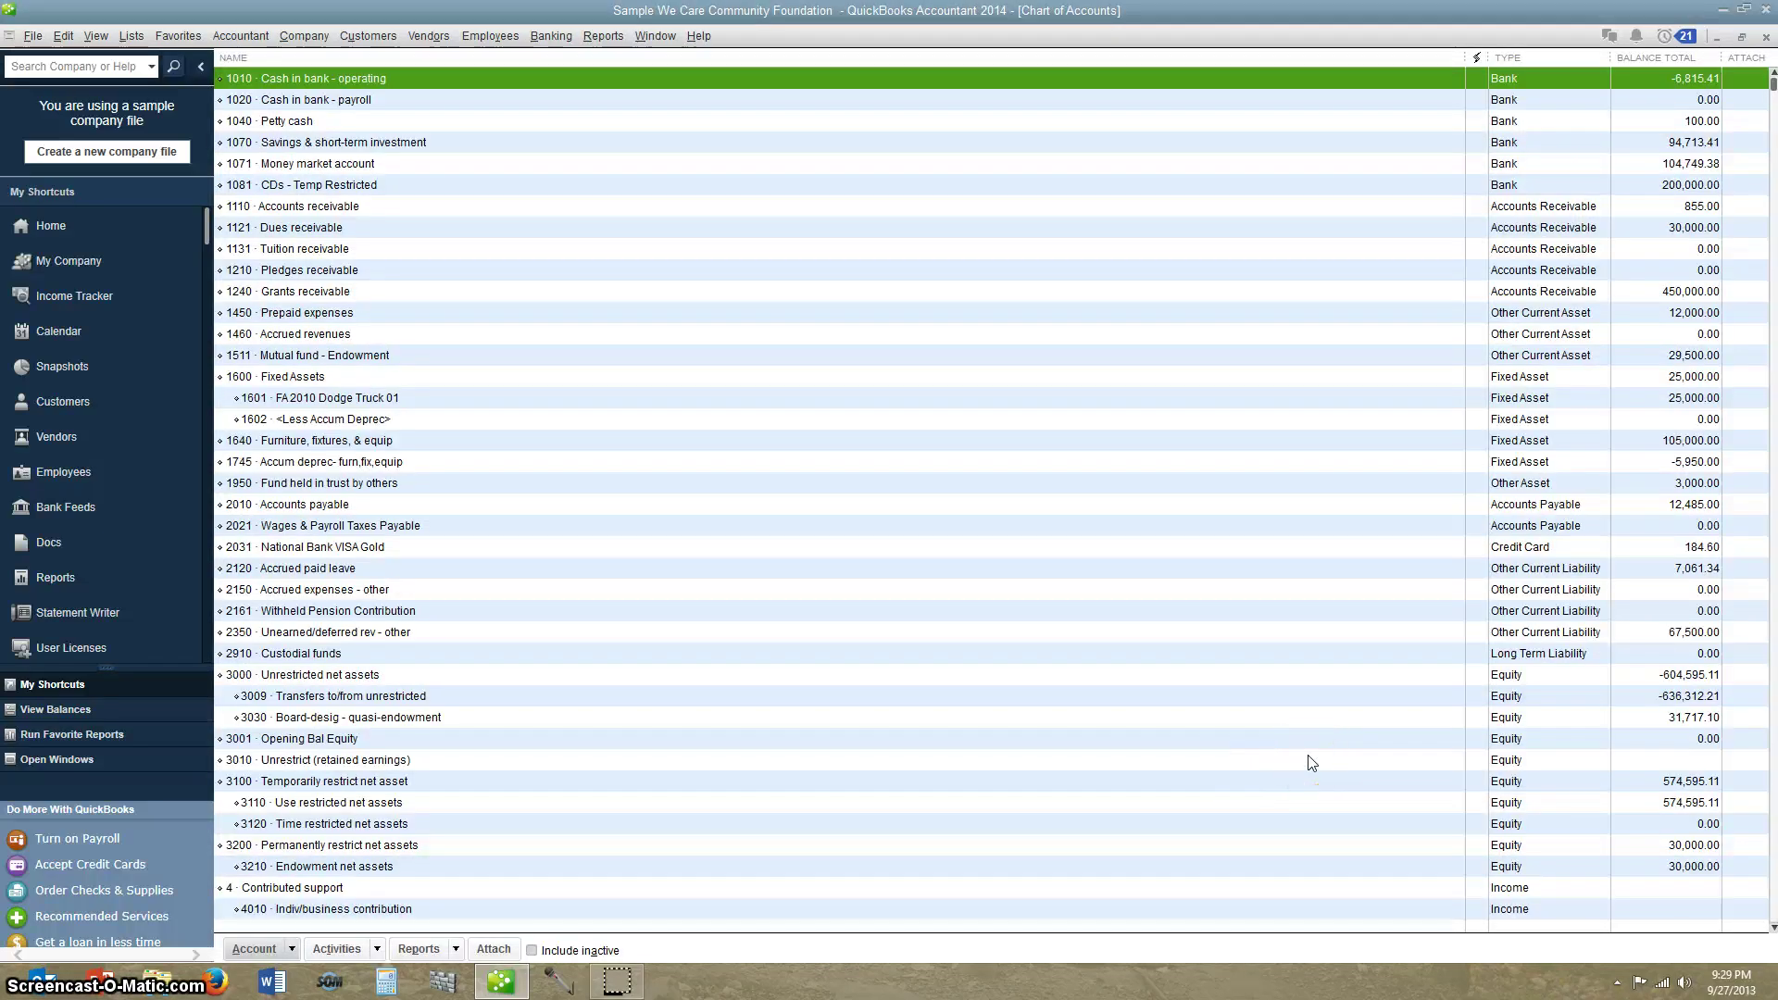
pyautogui.click(330, 400)
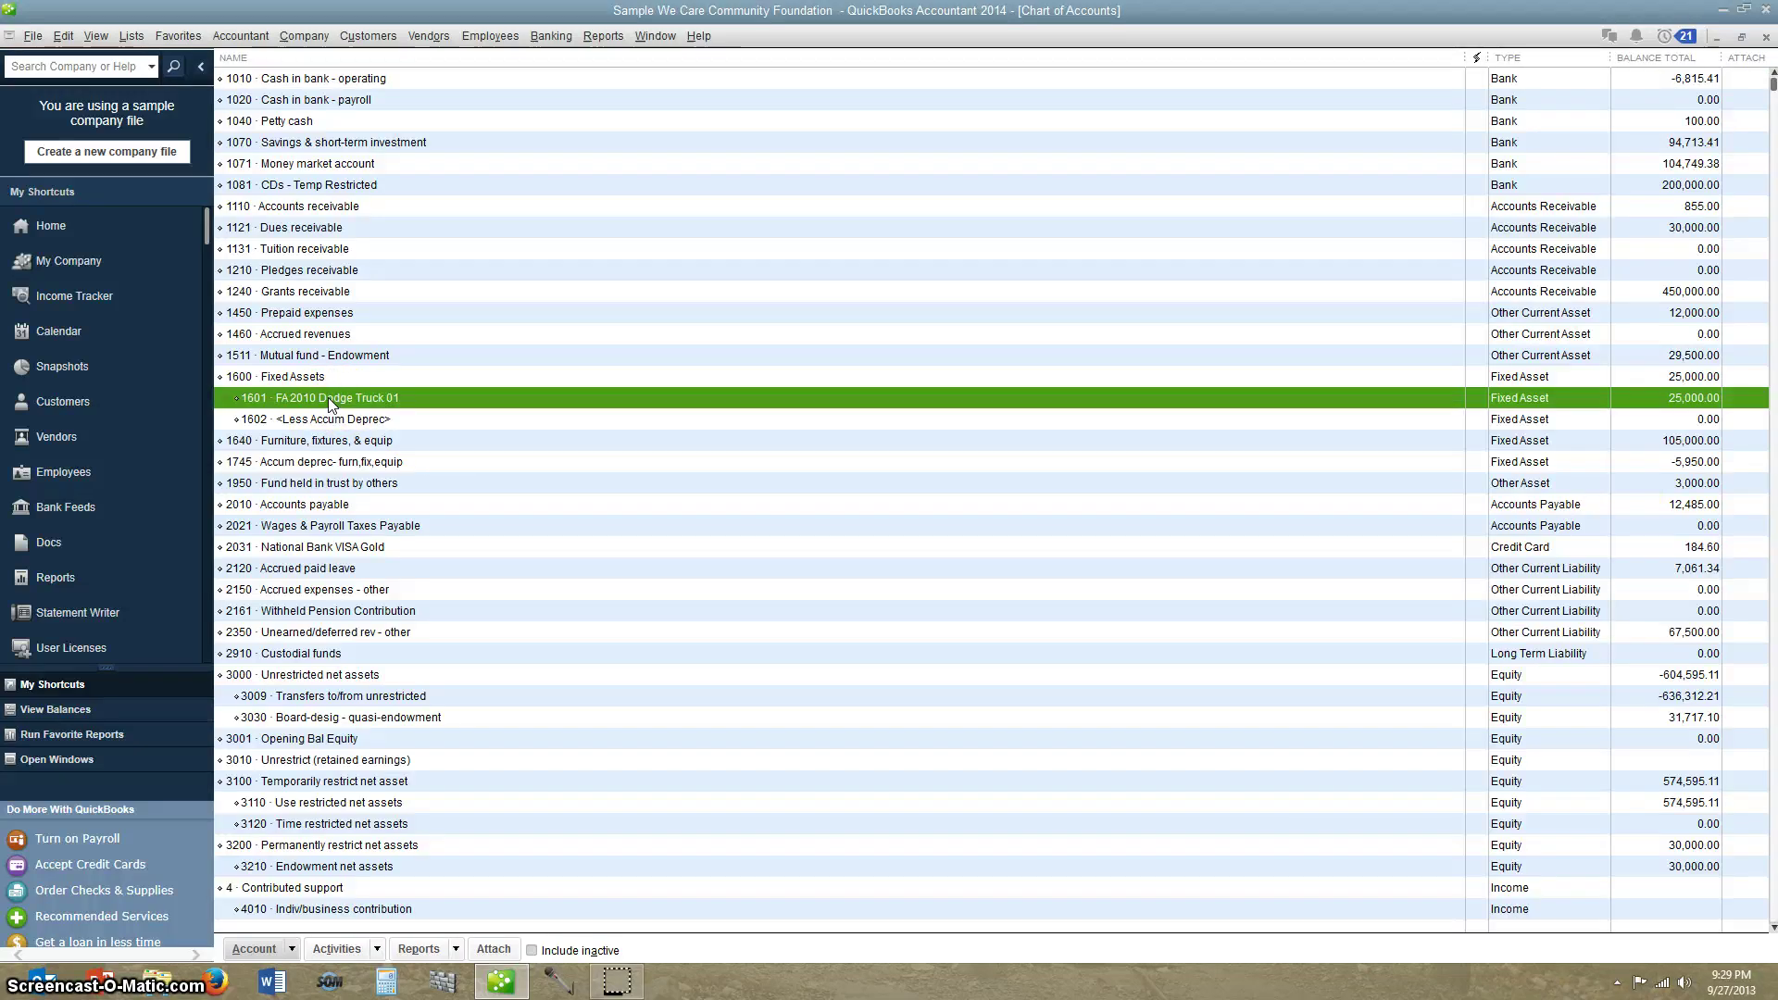
pyautogui.click(294, 378)
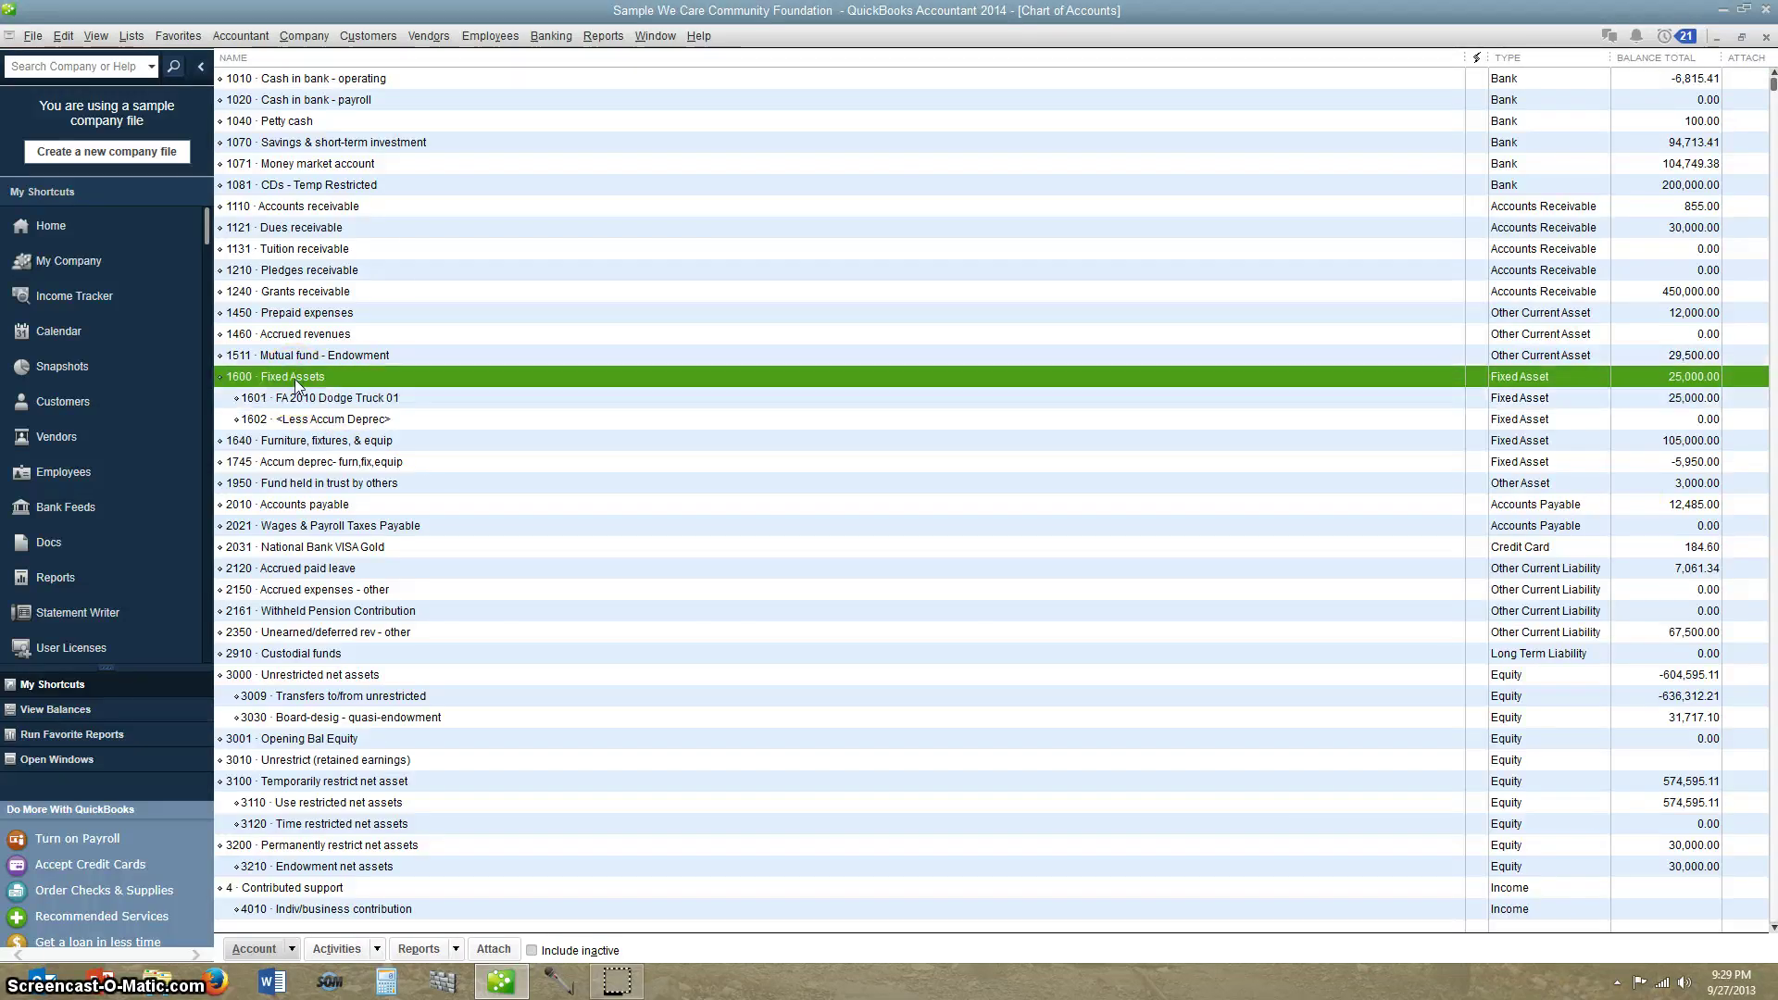
pyautogui.click(297, 400)
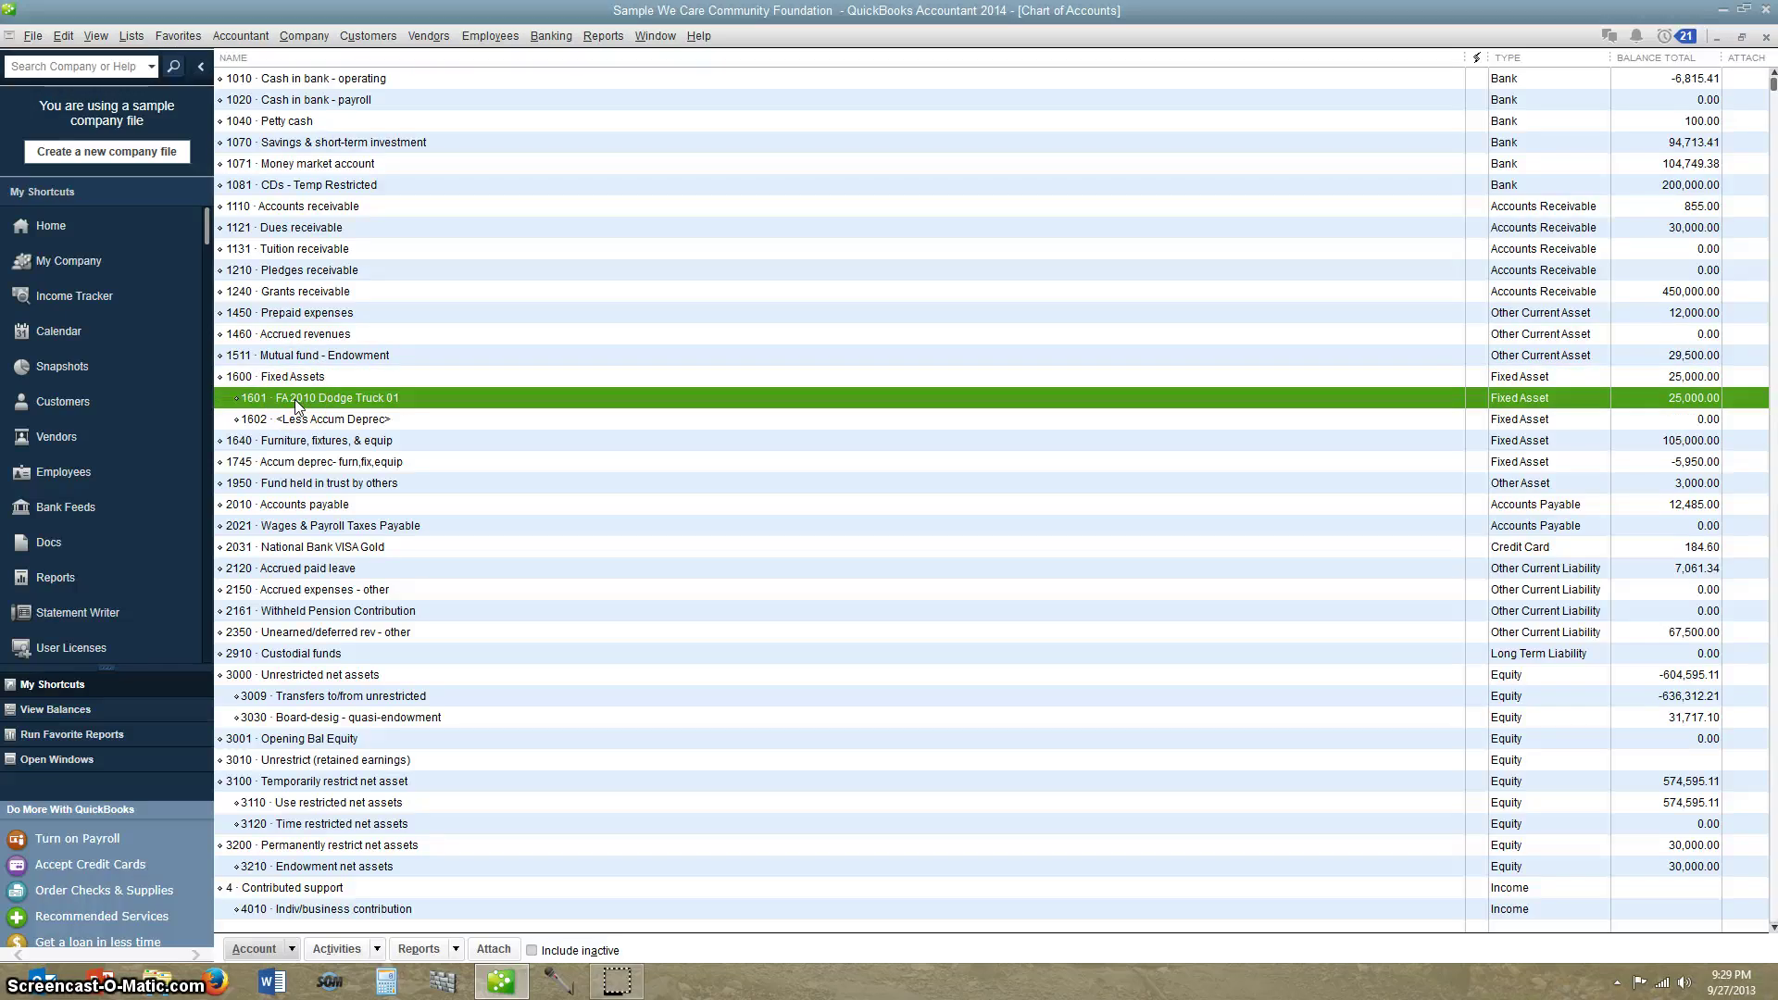
# Step: Start a general journal entry from the account 1602 · <Less Accum Deprec> and turn off its adjusting entry option
pyautogui.click(394, 419)
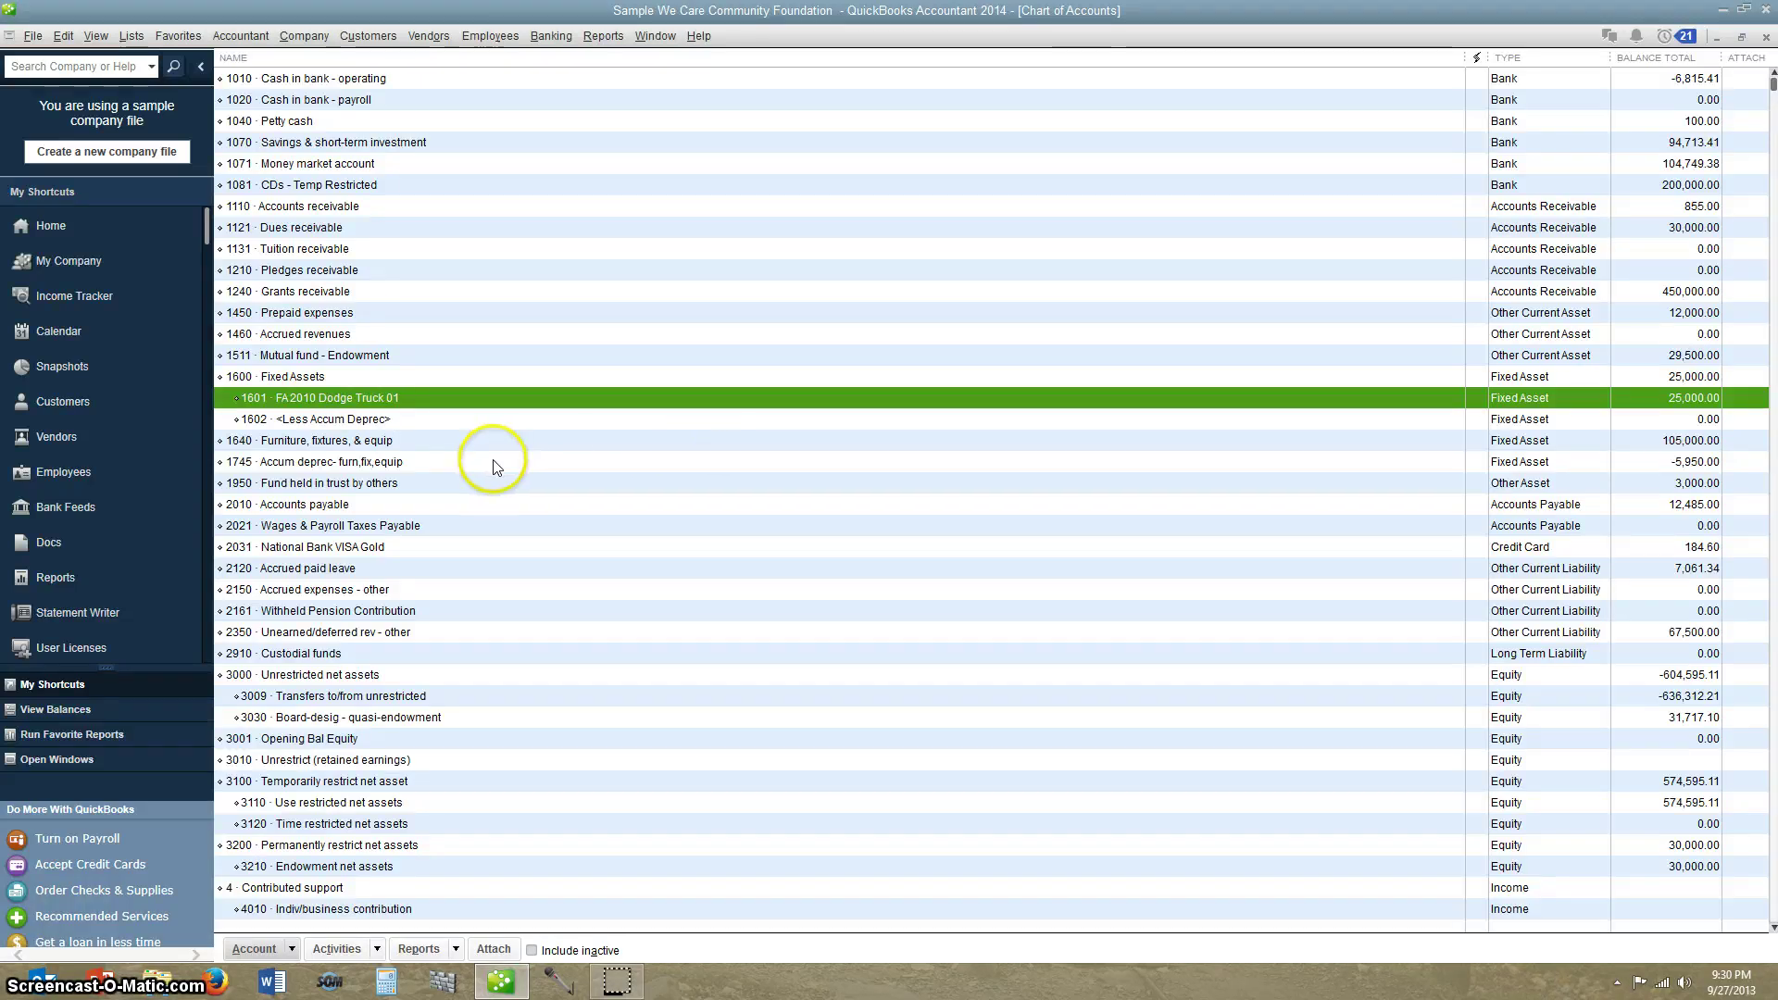
pyautogui.rightClick(635, 430)
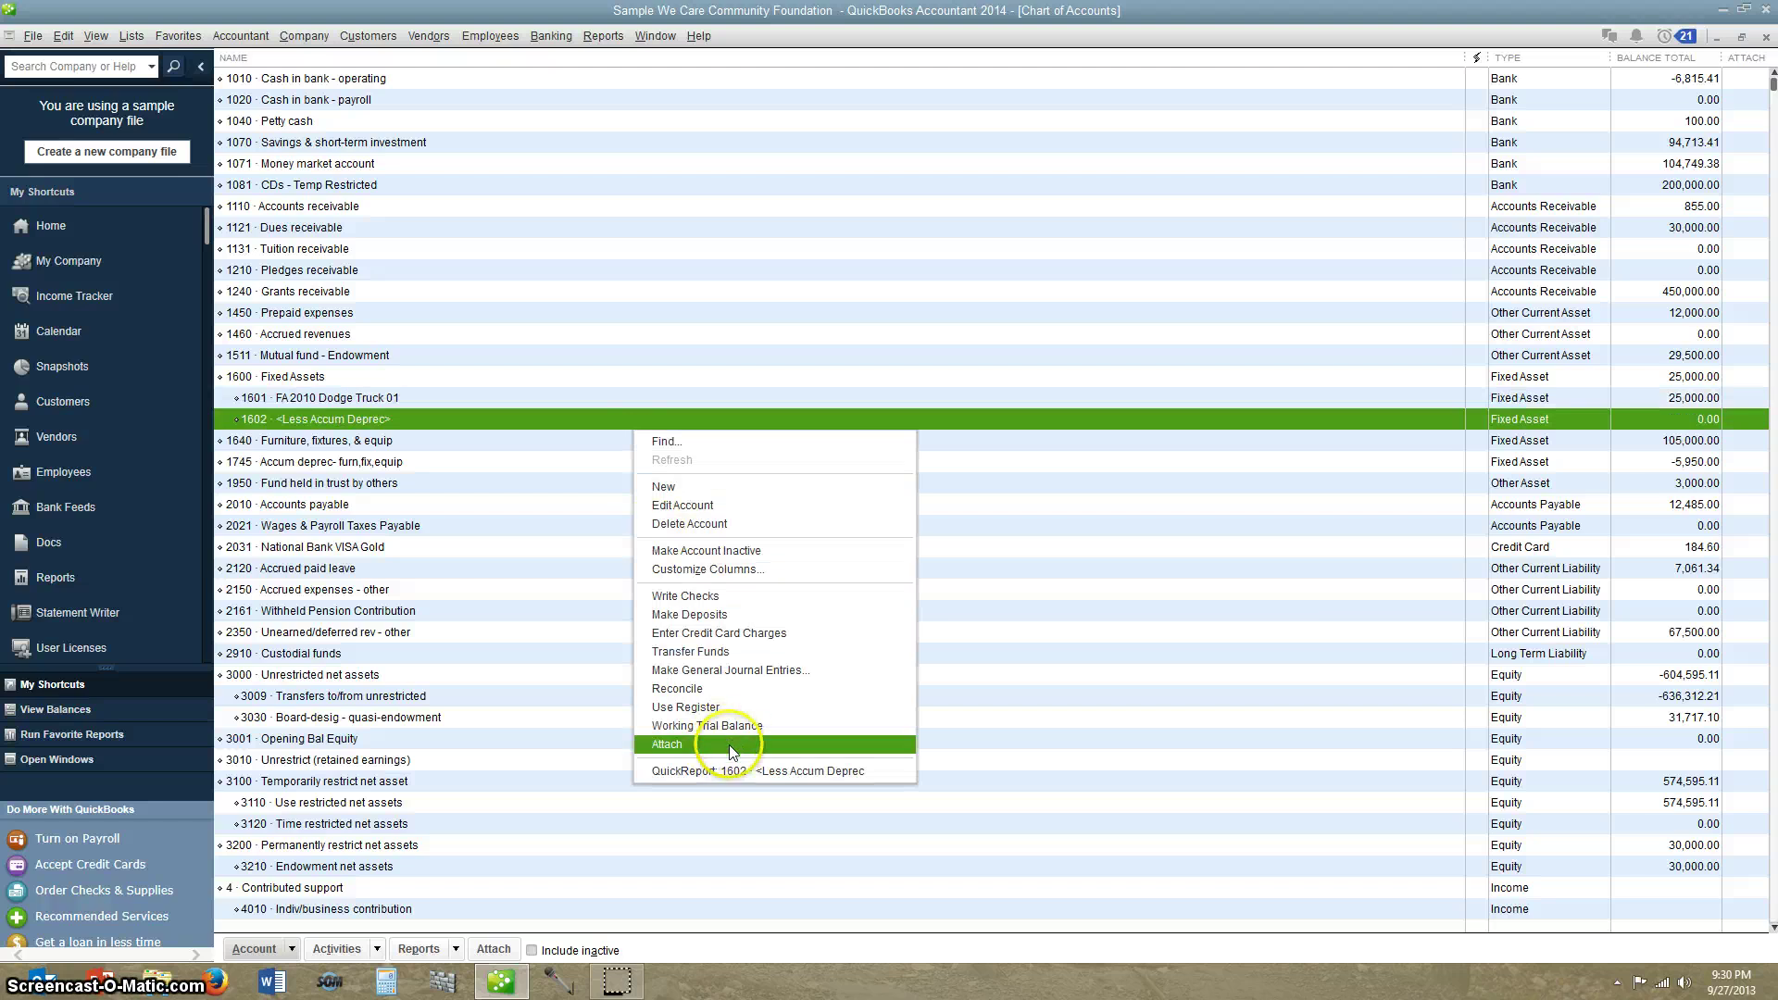
pyautogui.click(746, 670)
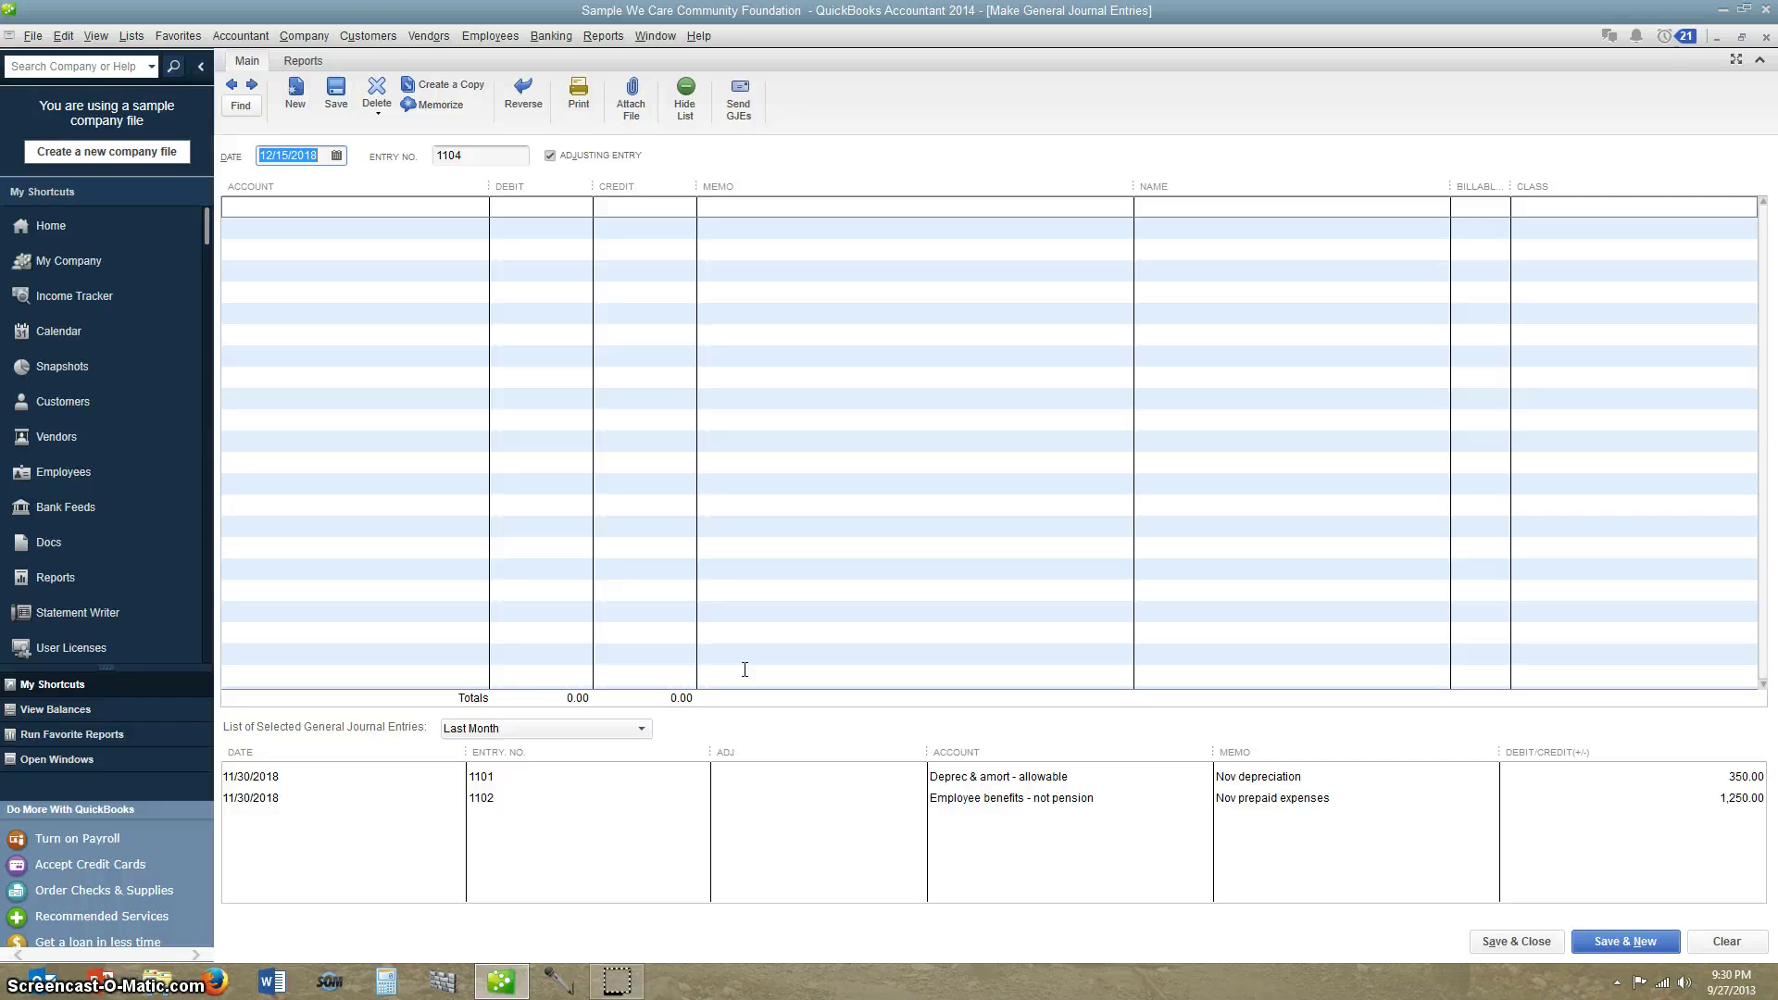
pyautogui.click(551, 156)
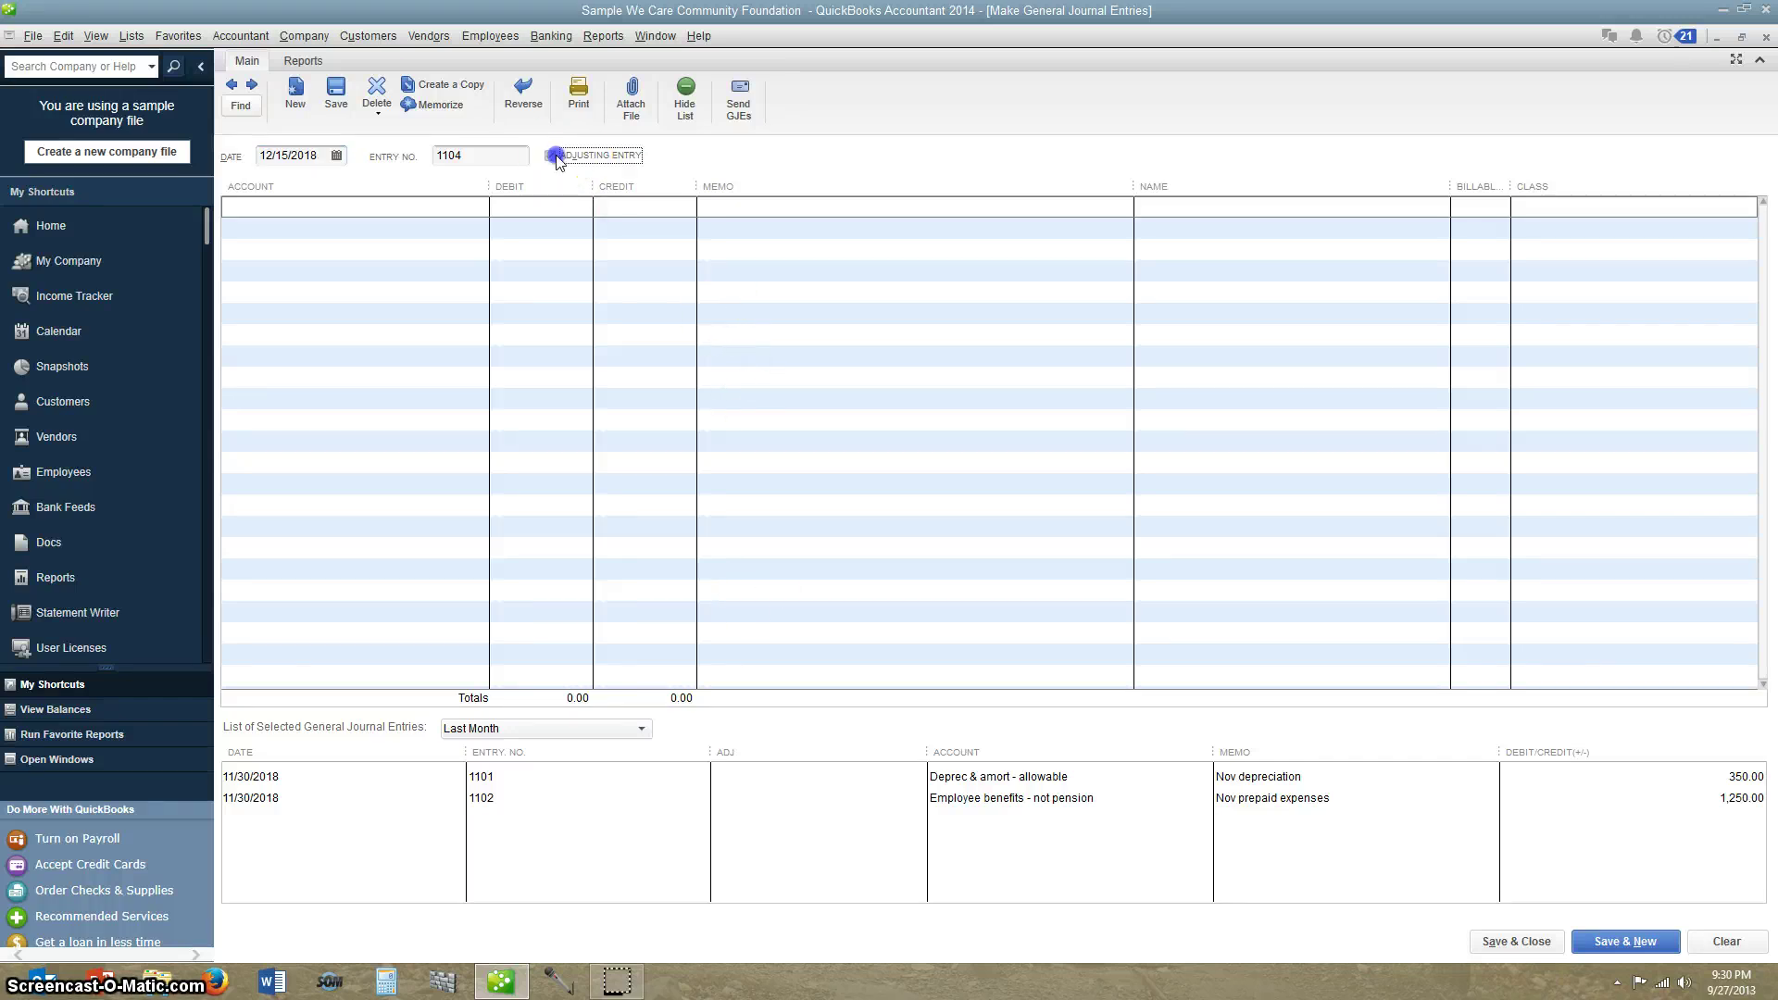
# Step: Assign the journal entry's first line to the account 8470 · Depreciation Expense Vehicles
pyautogui.click(323, 213)
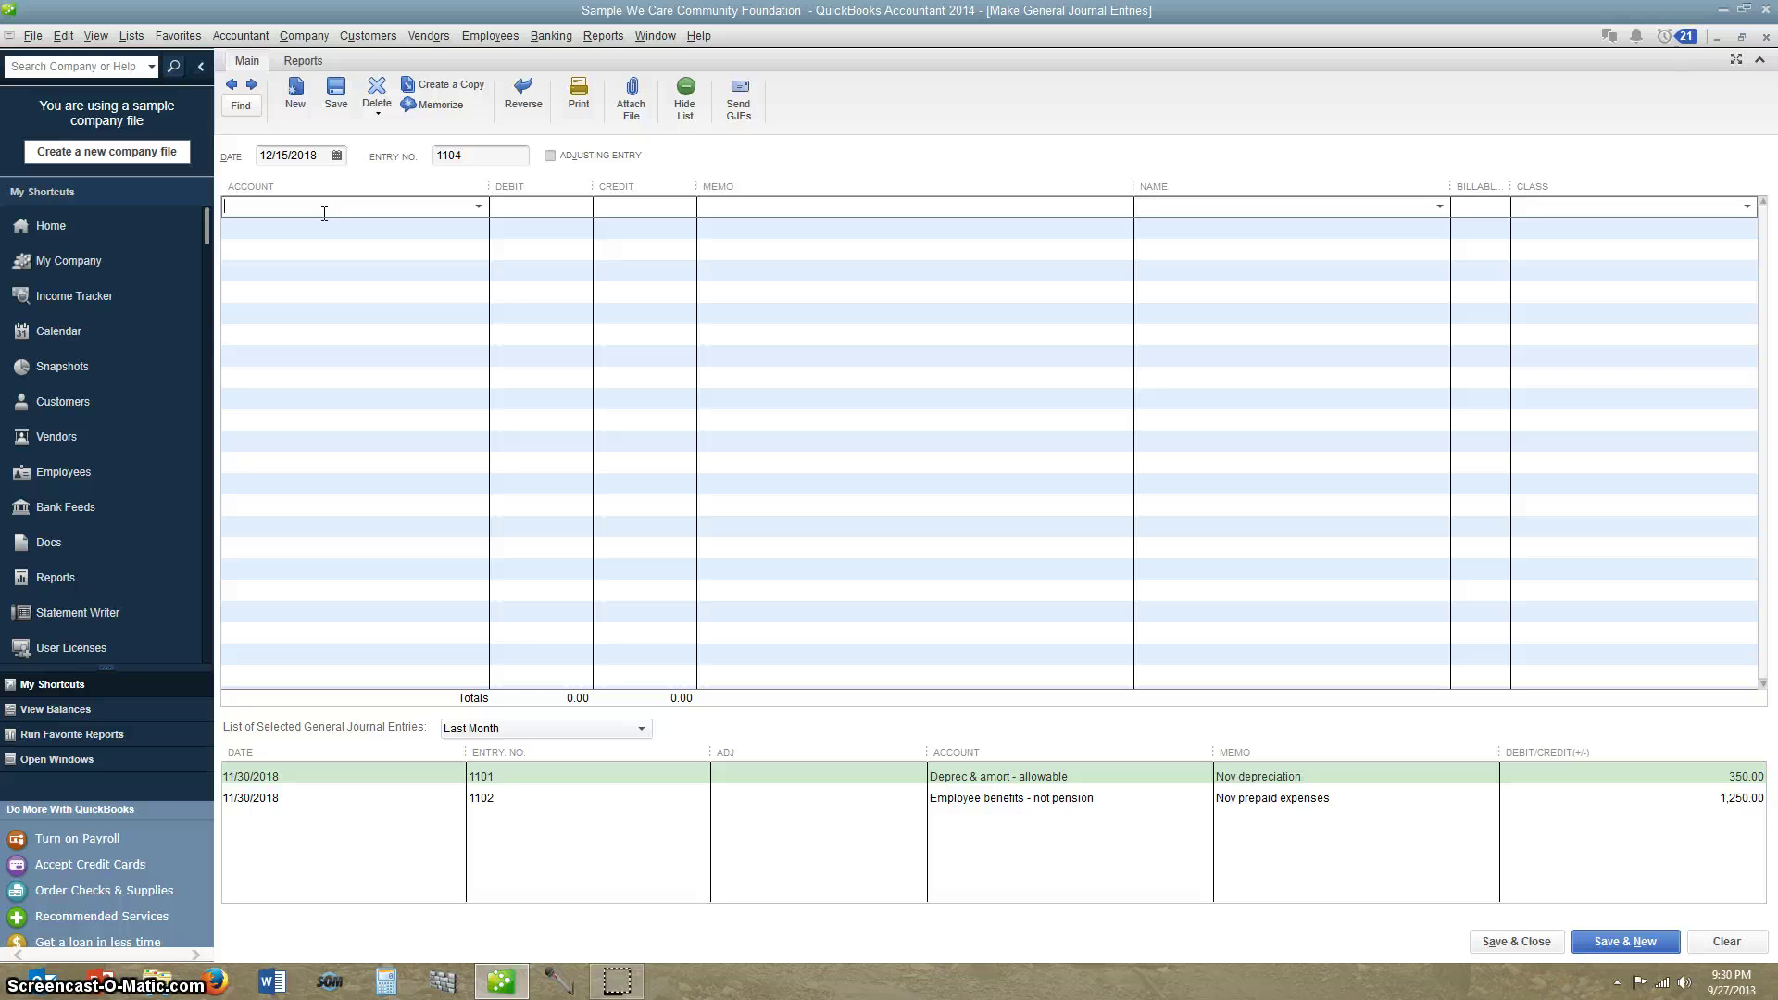
pyautogui.write('Depreciation & amortization exp')
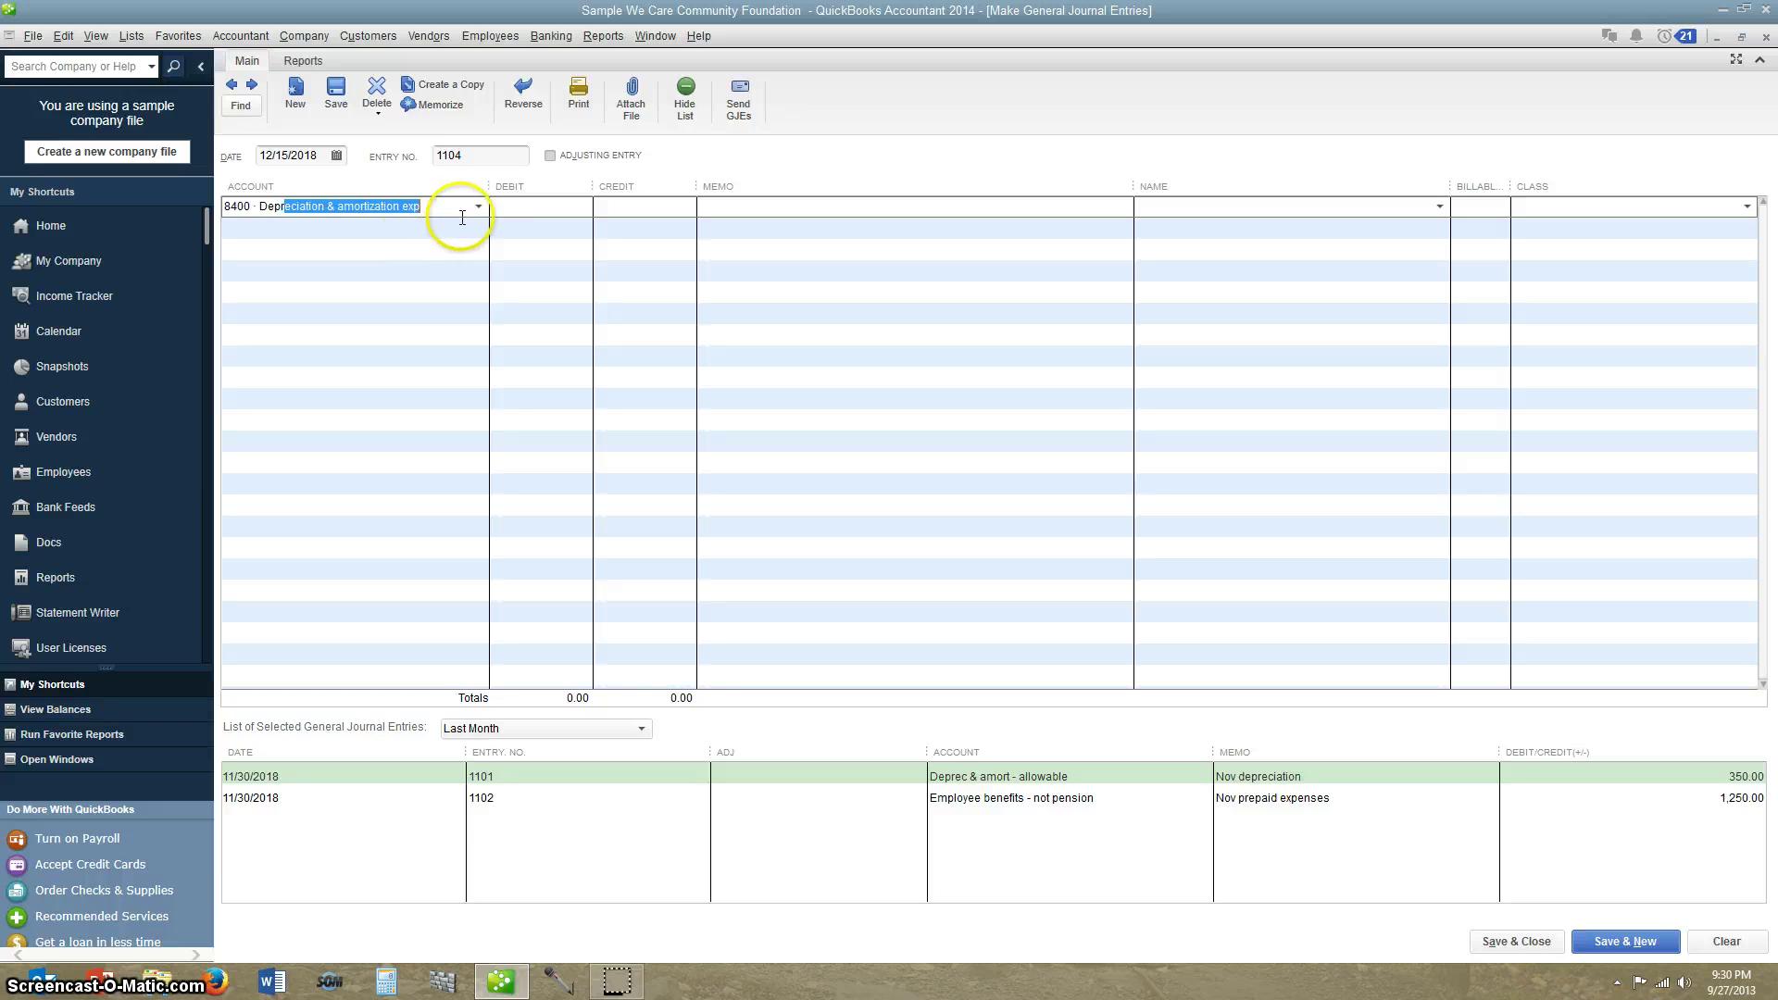
pyautogui.doubleClick(260, 207)
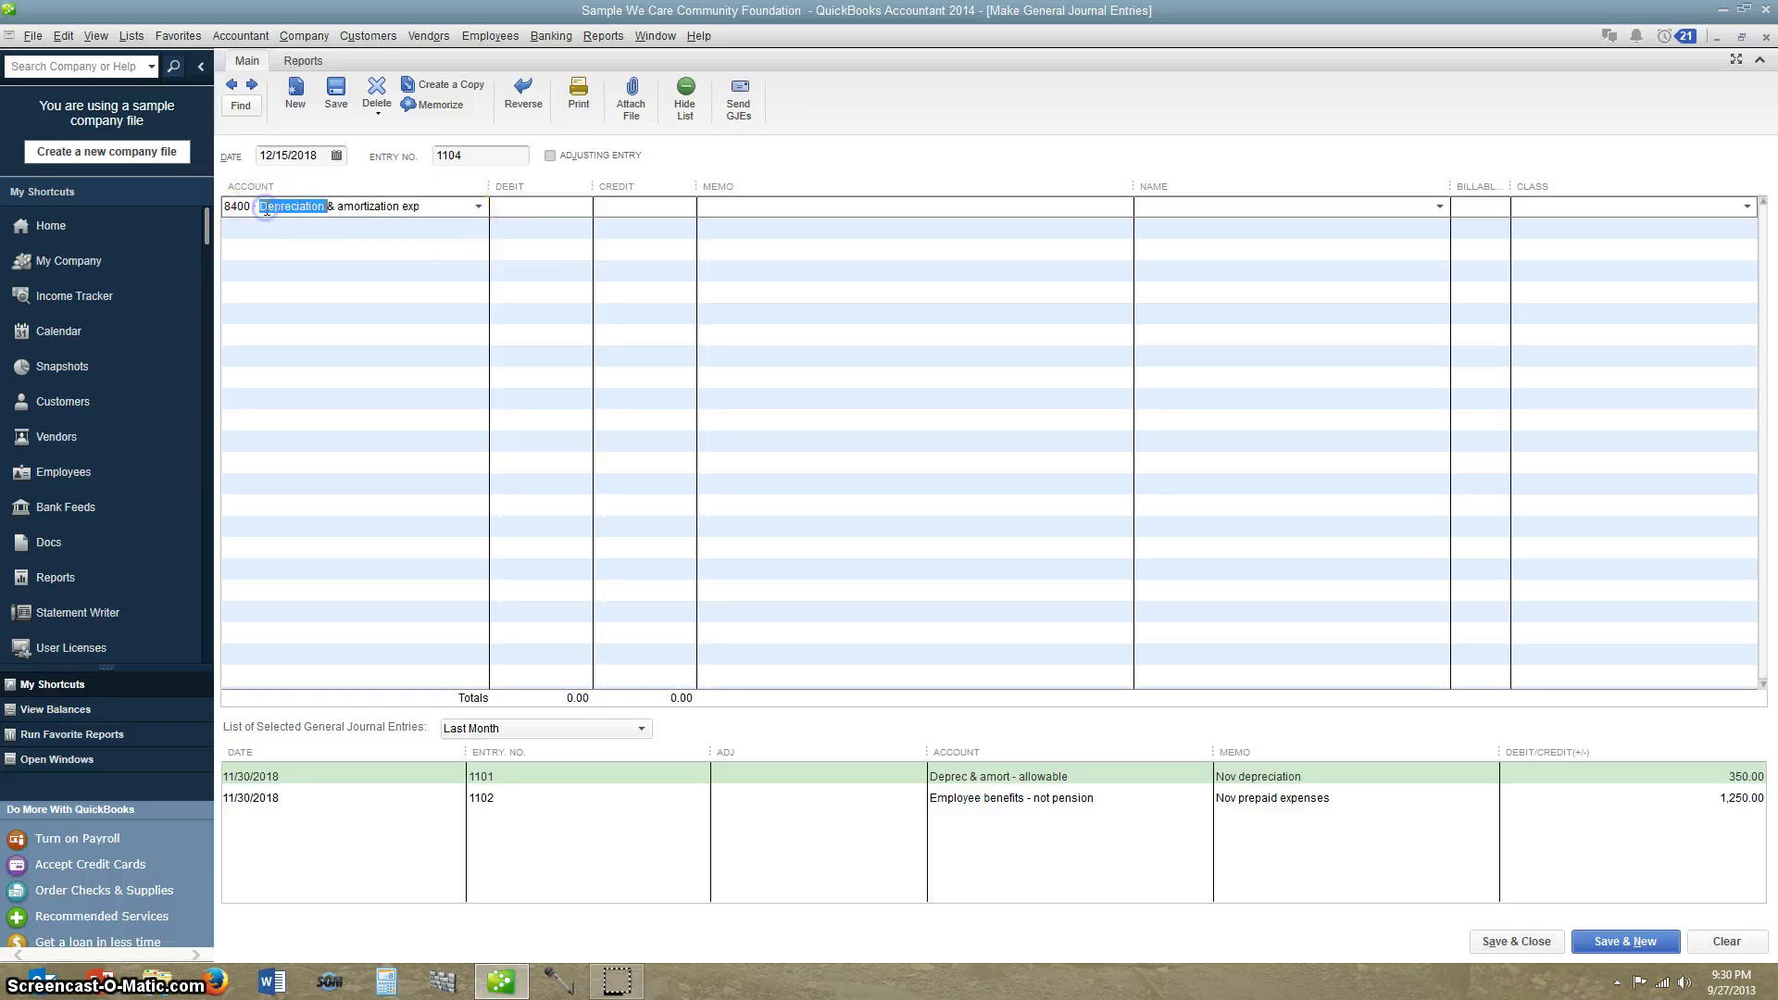
pyautogui.moveTo(456, 206); pyautogui.dragTo(128, 215)
pyautogui.write('847')
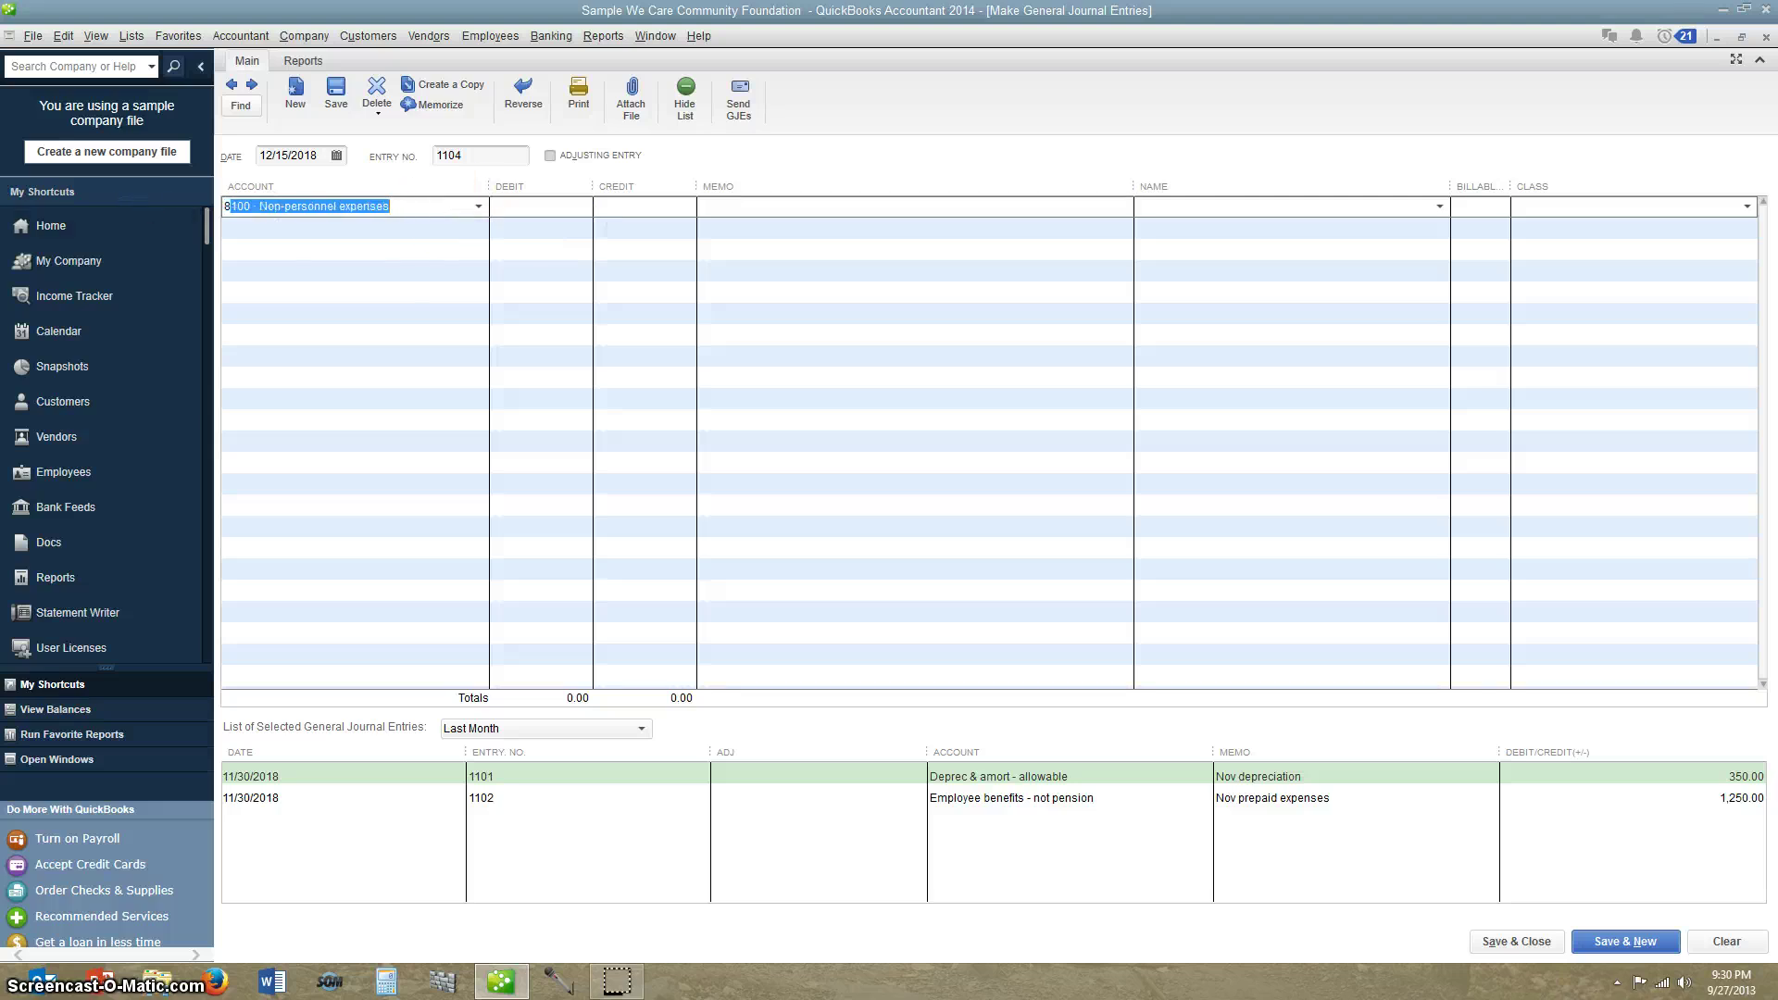
pyautogui.write('0')
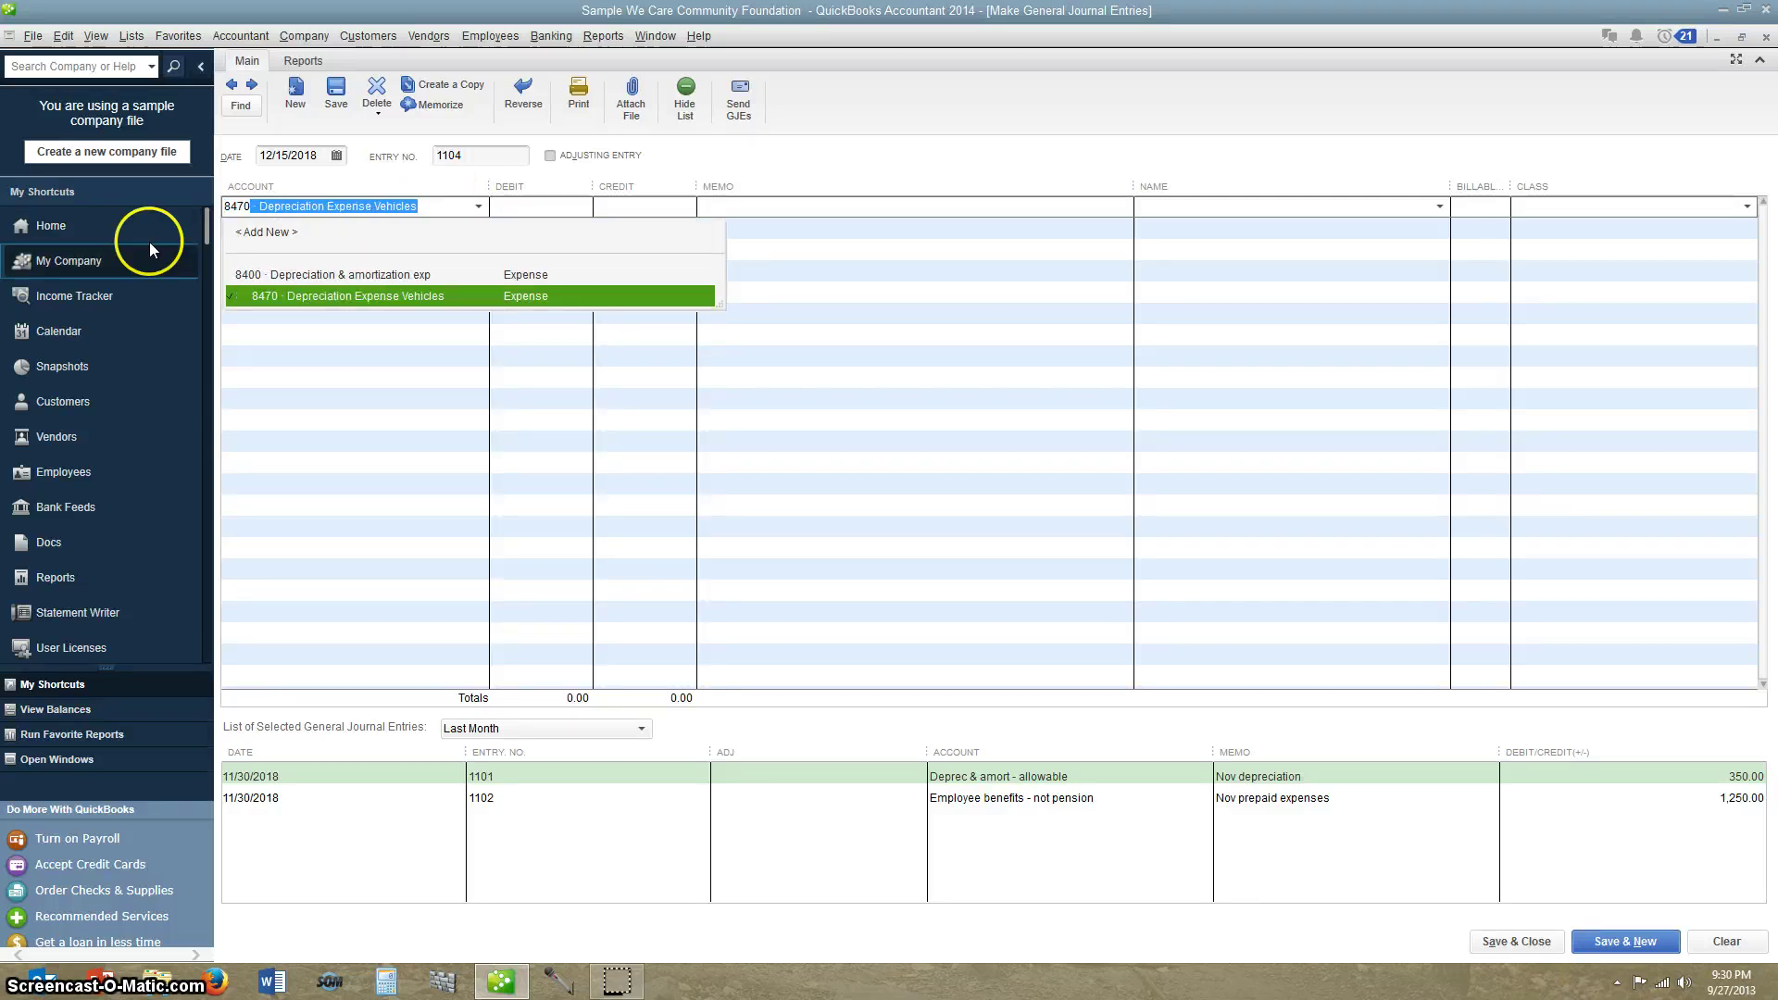
pyautogui.click(337, 296)
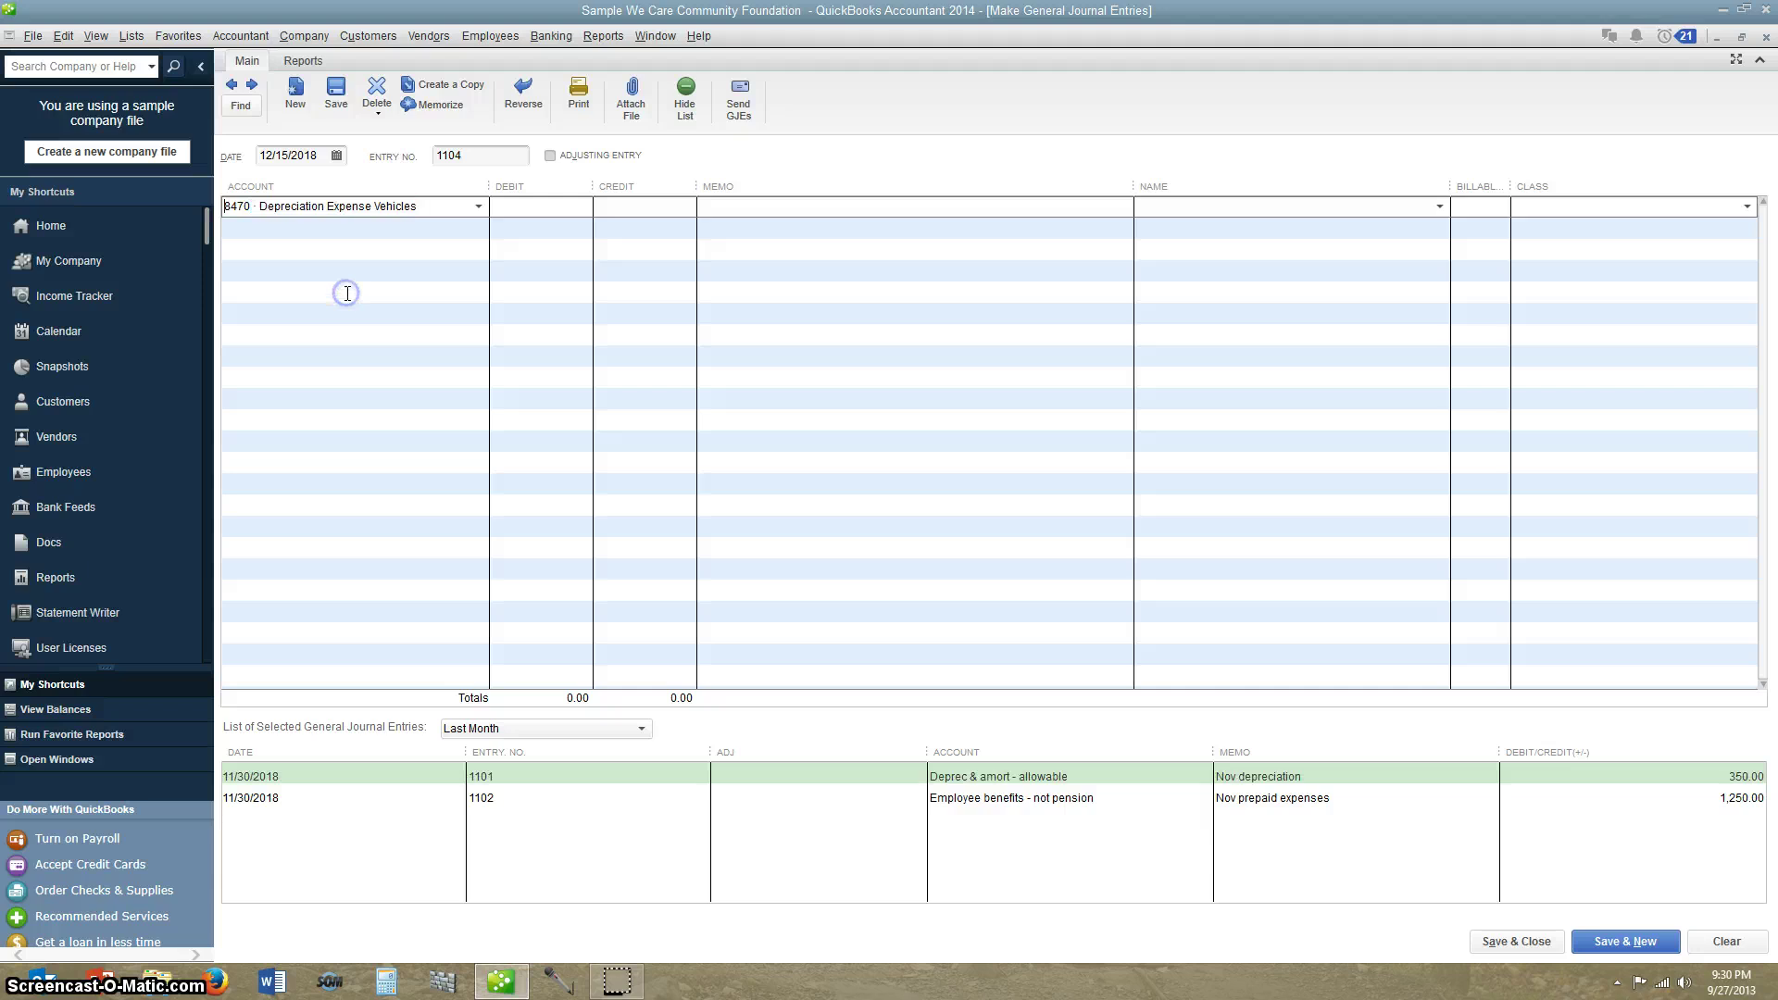
# Step: Assign the journal entry's second line to the account 1602 · <Less Accum Deprec>
pyautogui.click(318, 226)
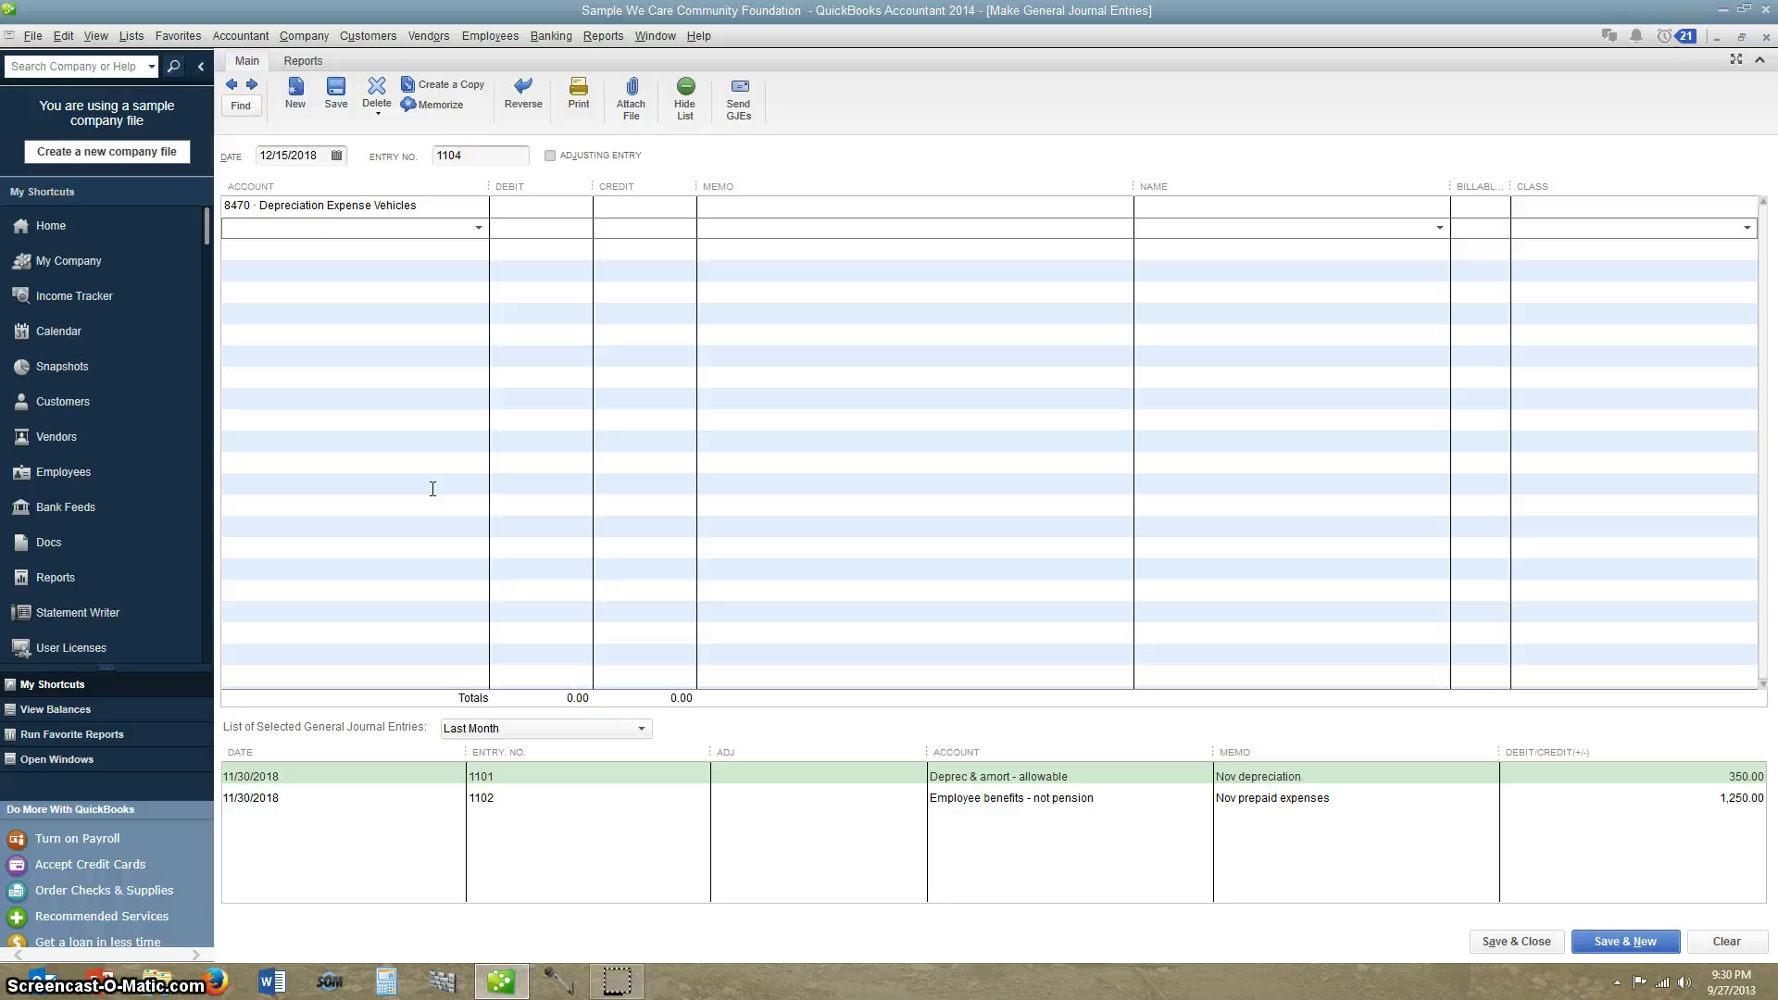
pyautogui.write('1600 · Fixed Assets')
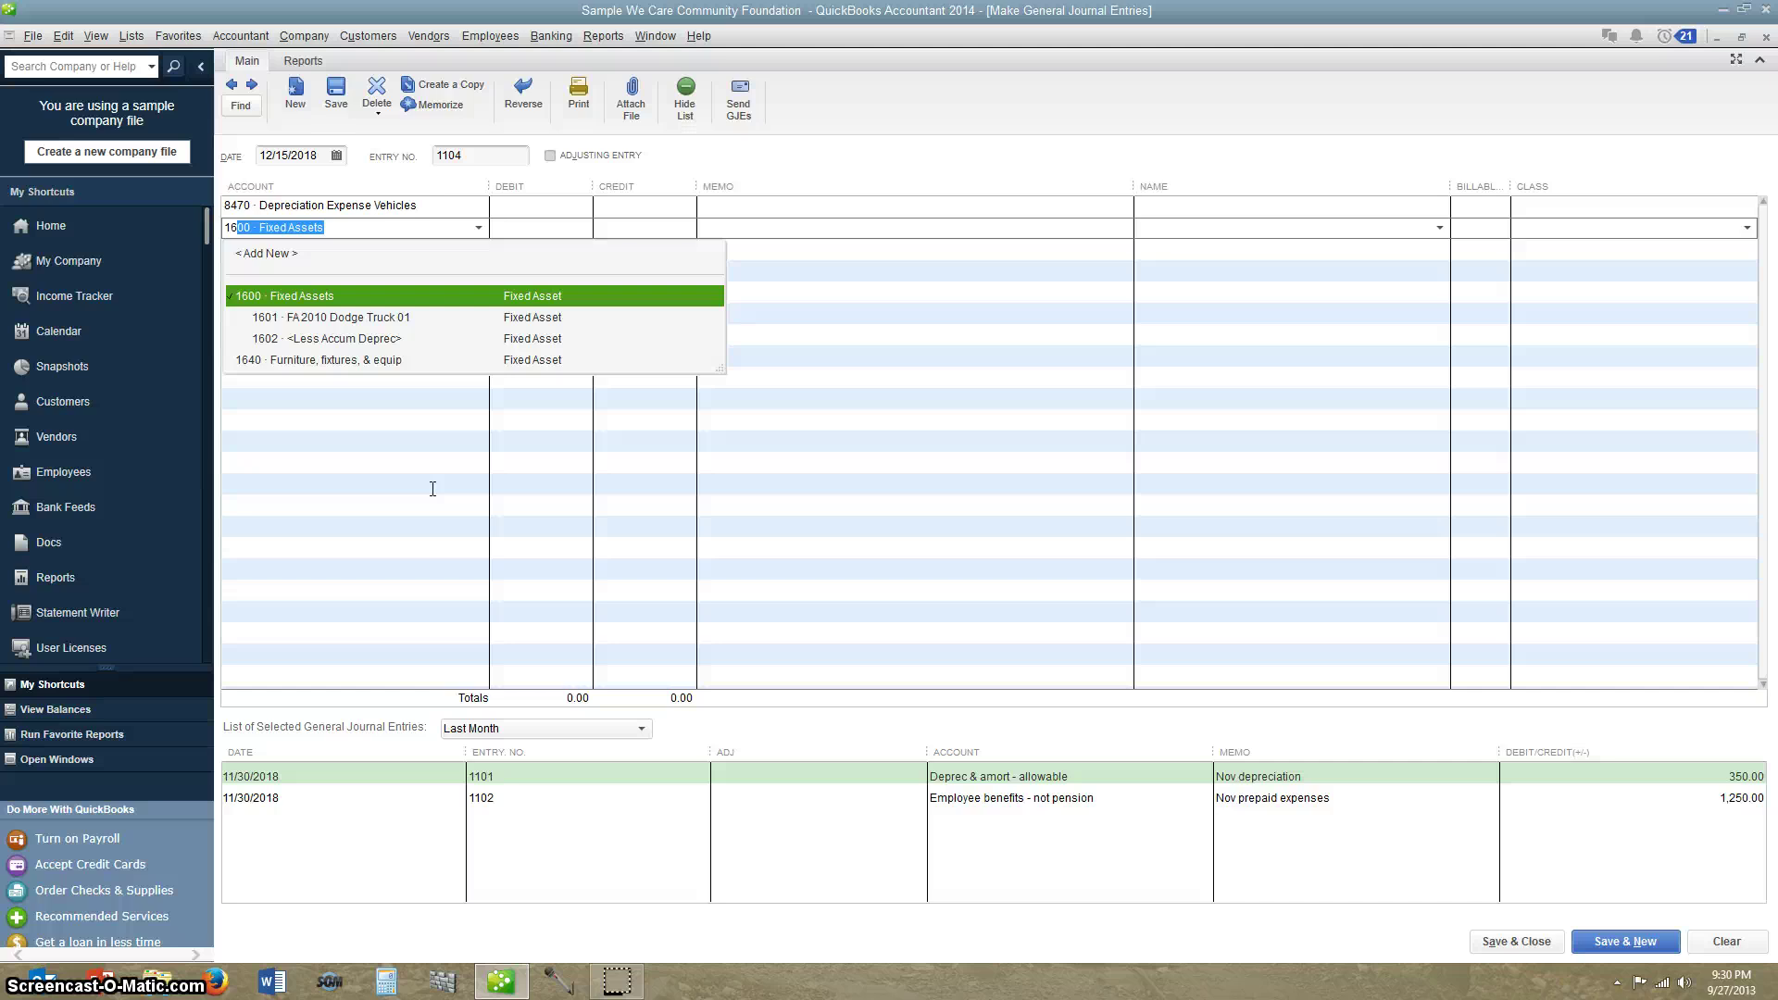
pyautogui.click(343, 339)
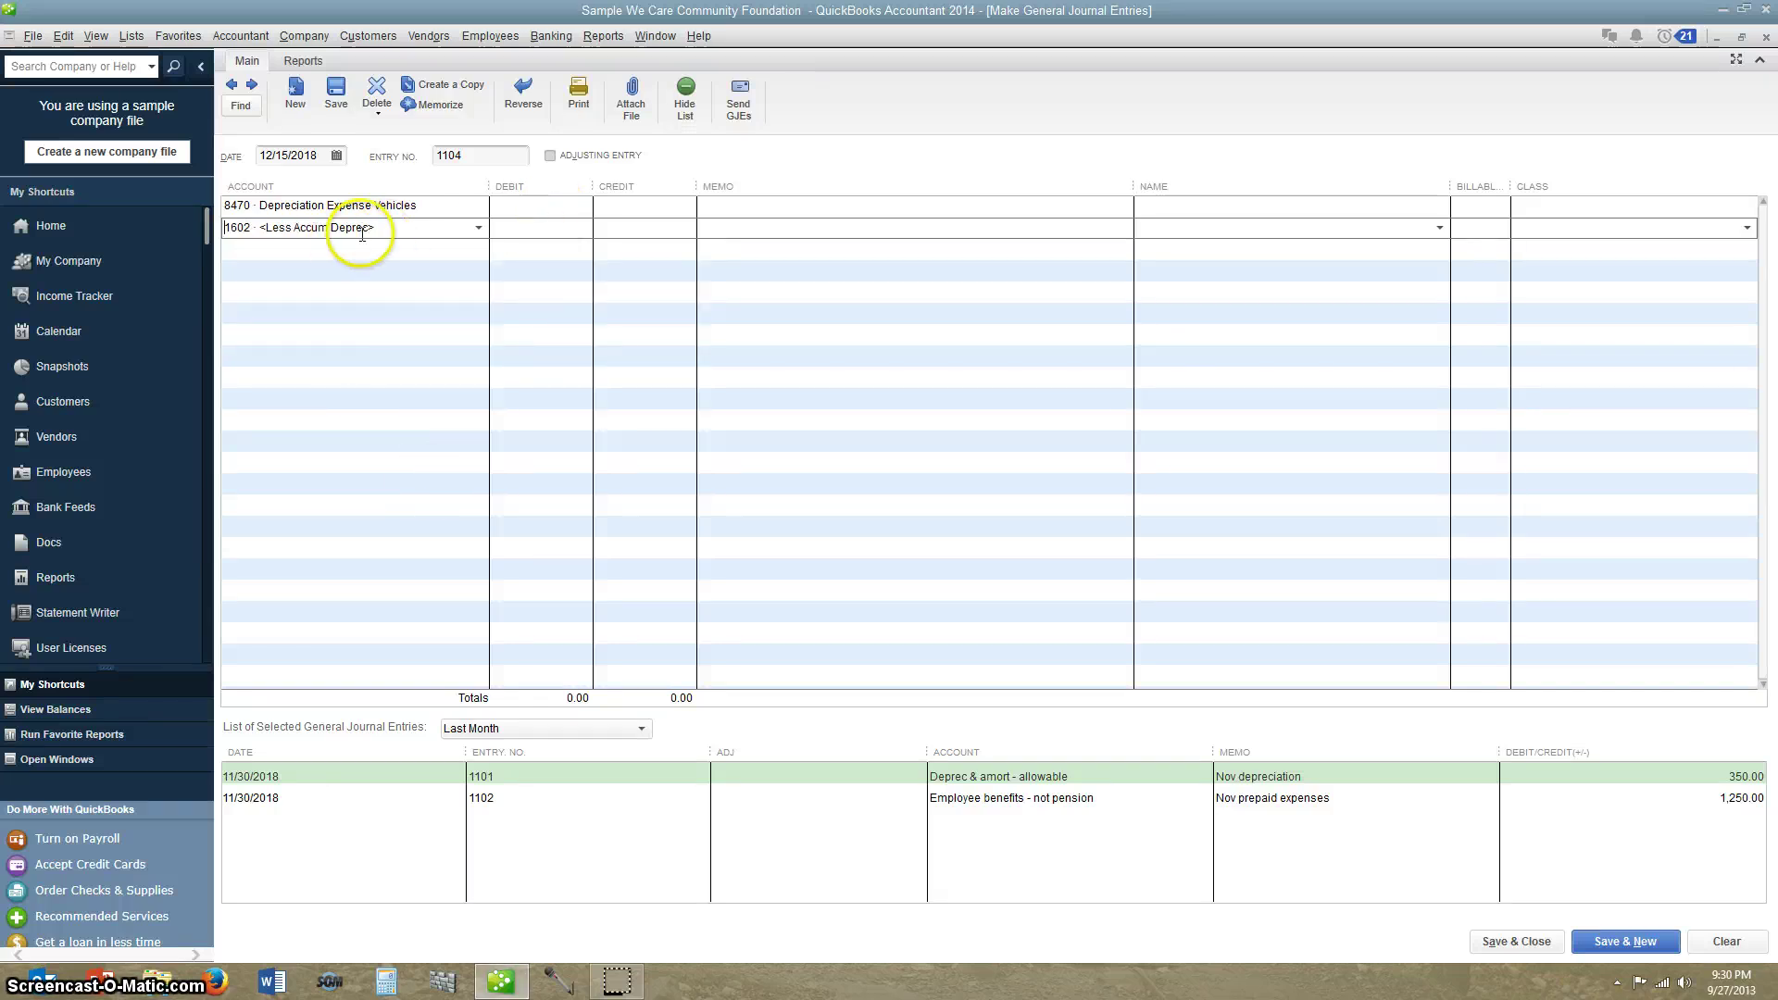
# Step: Enter the credit for 1602 · <Less Accum Deprec> as 25,000.00 divided by 60 and the matching 416.67 debit for 8470 · Depreciation Expense Vehicles
pyautogui.click(614, 232)
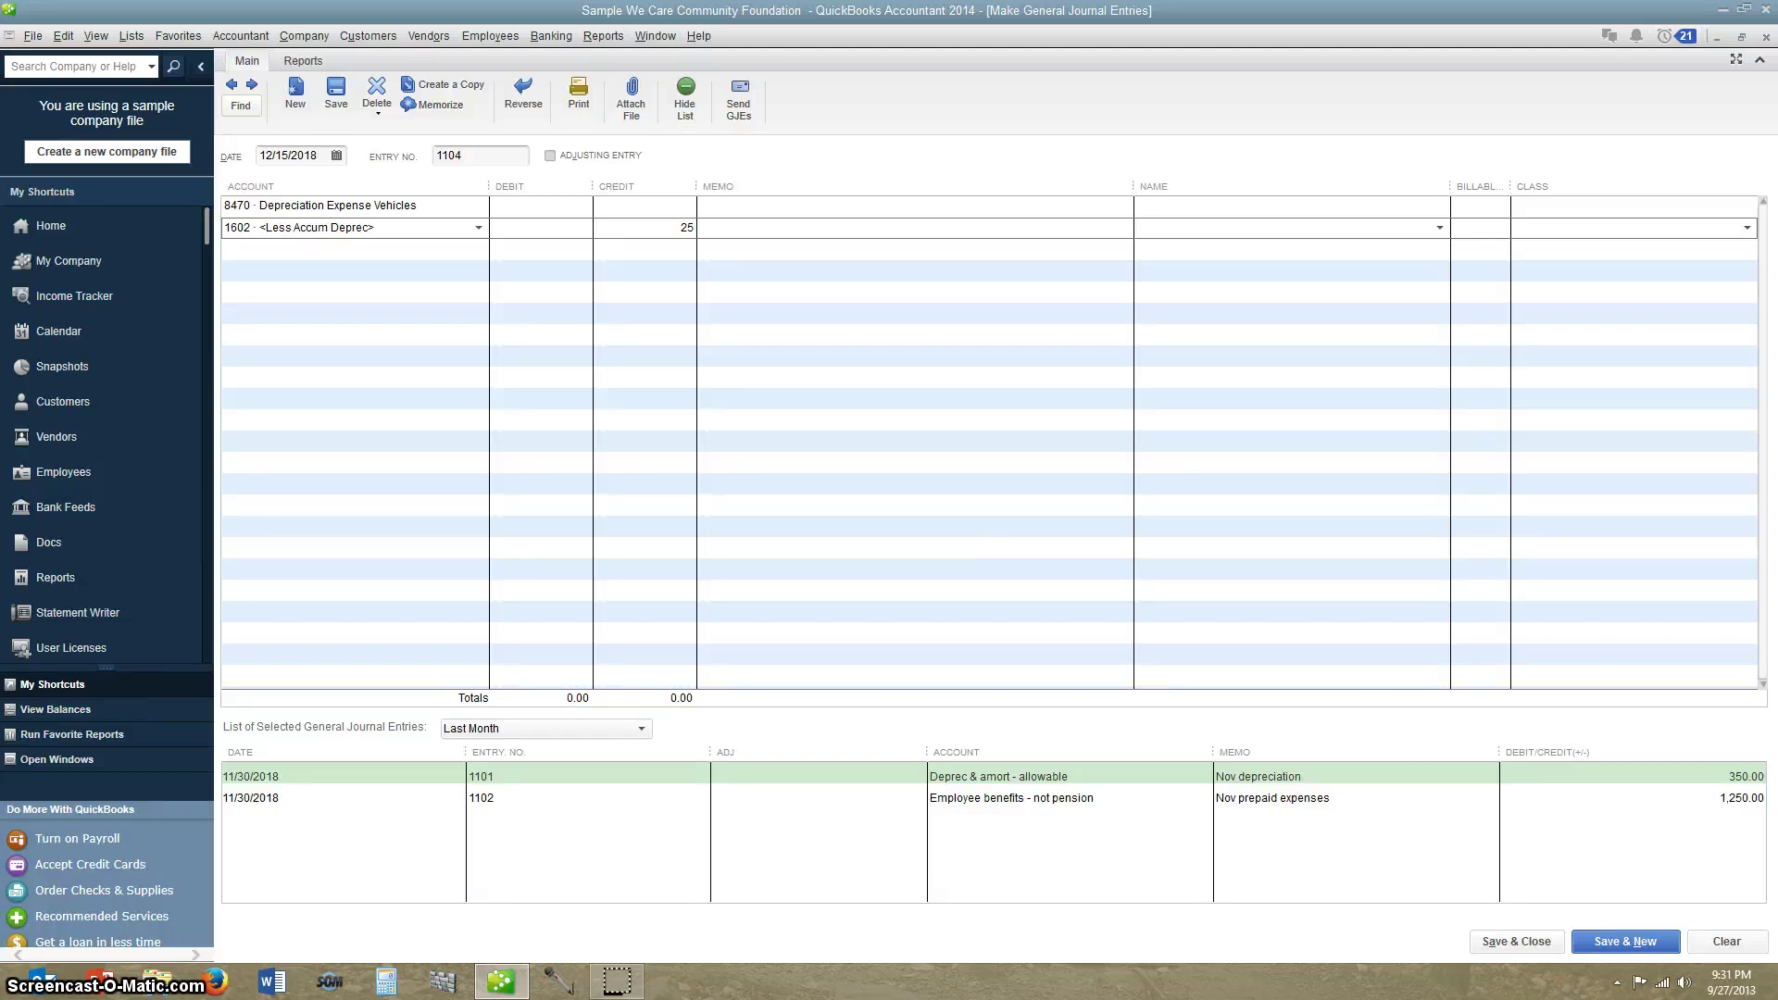
pyautogui.write('0.0')
pyautogui.write('0 ')
pyautogui.write('/')
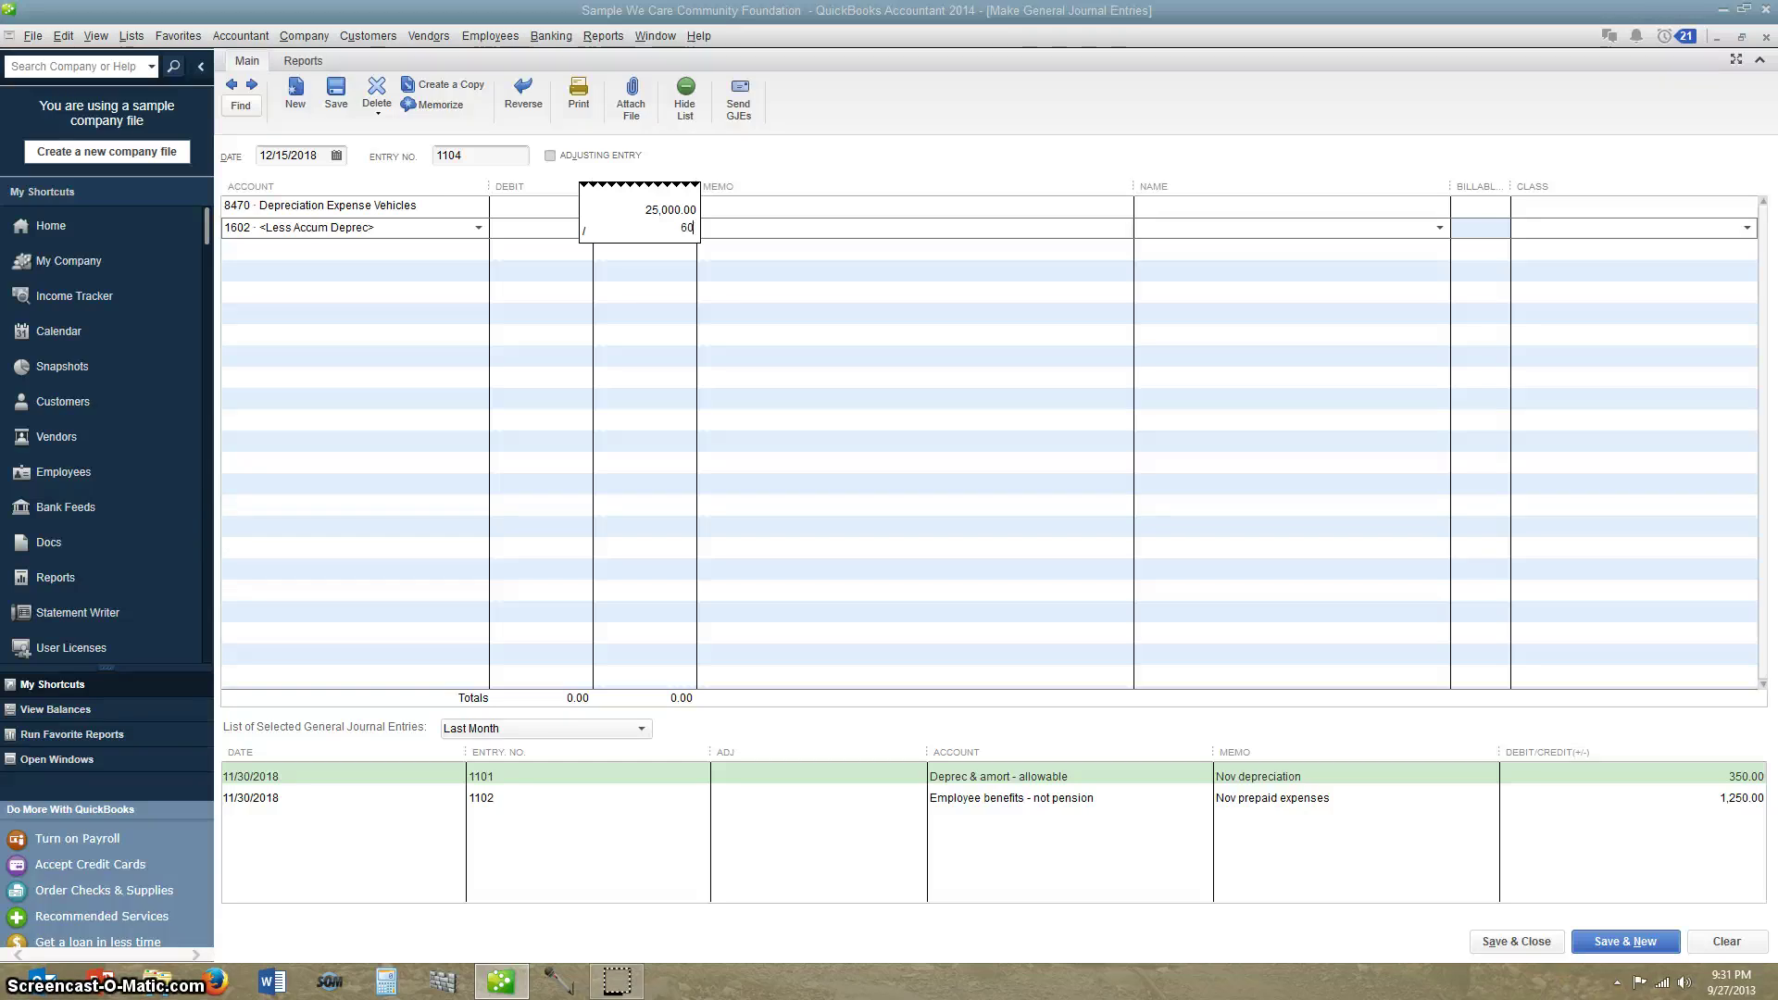
pyautogui.write('60')
pyautogui.press('Return')
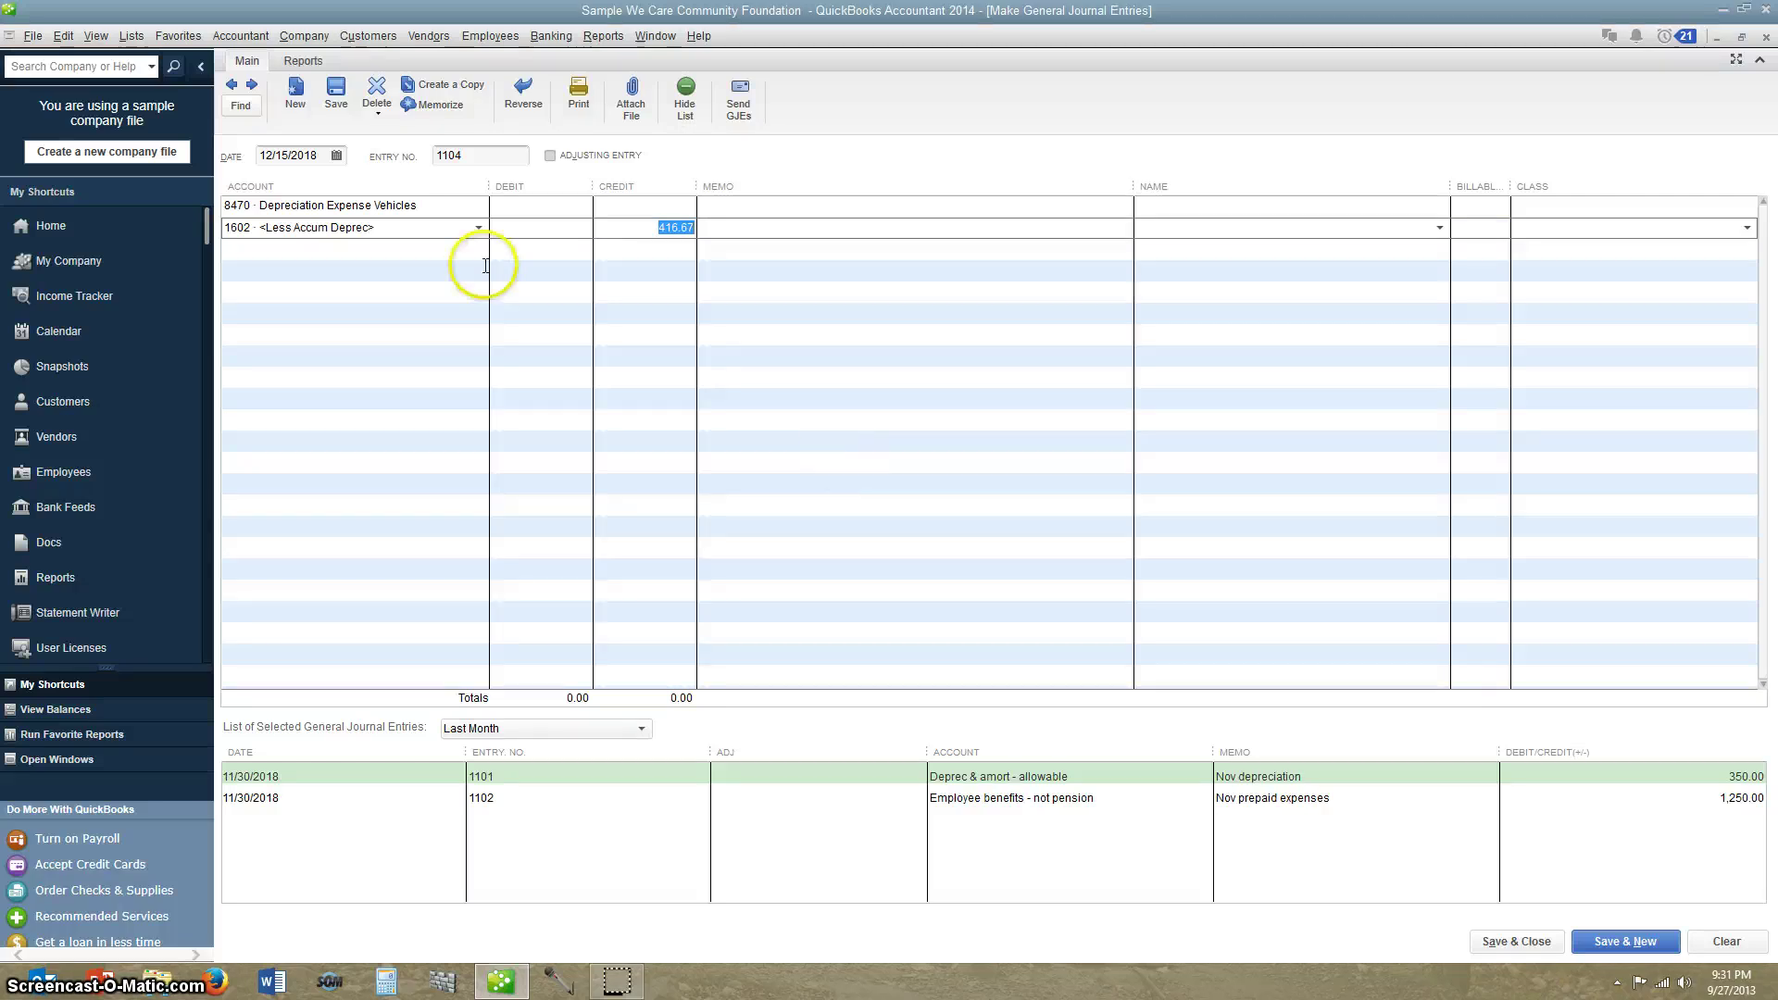
pyautogui.click(540, 212)
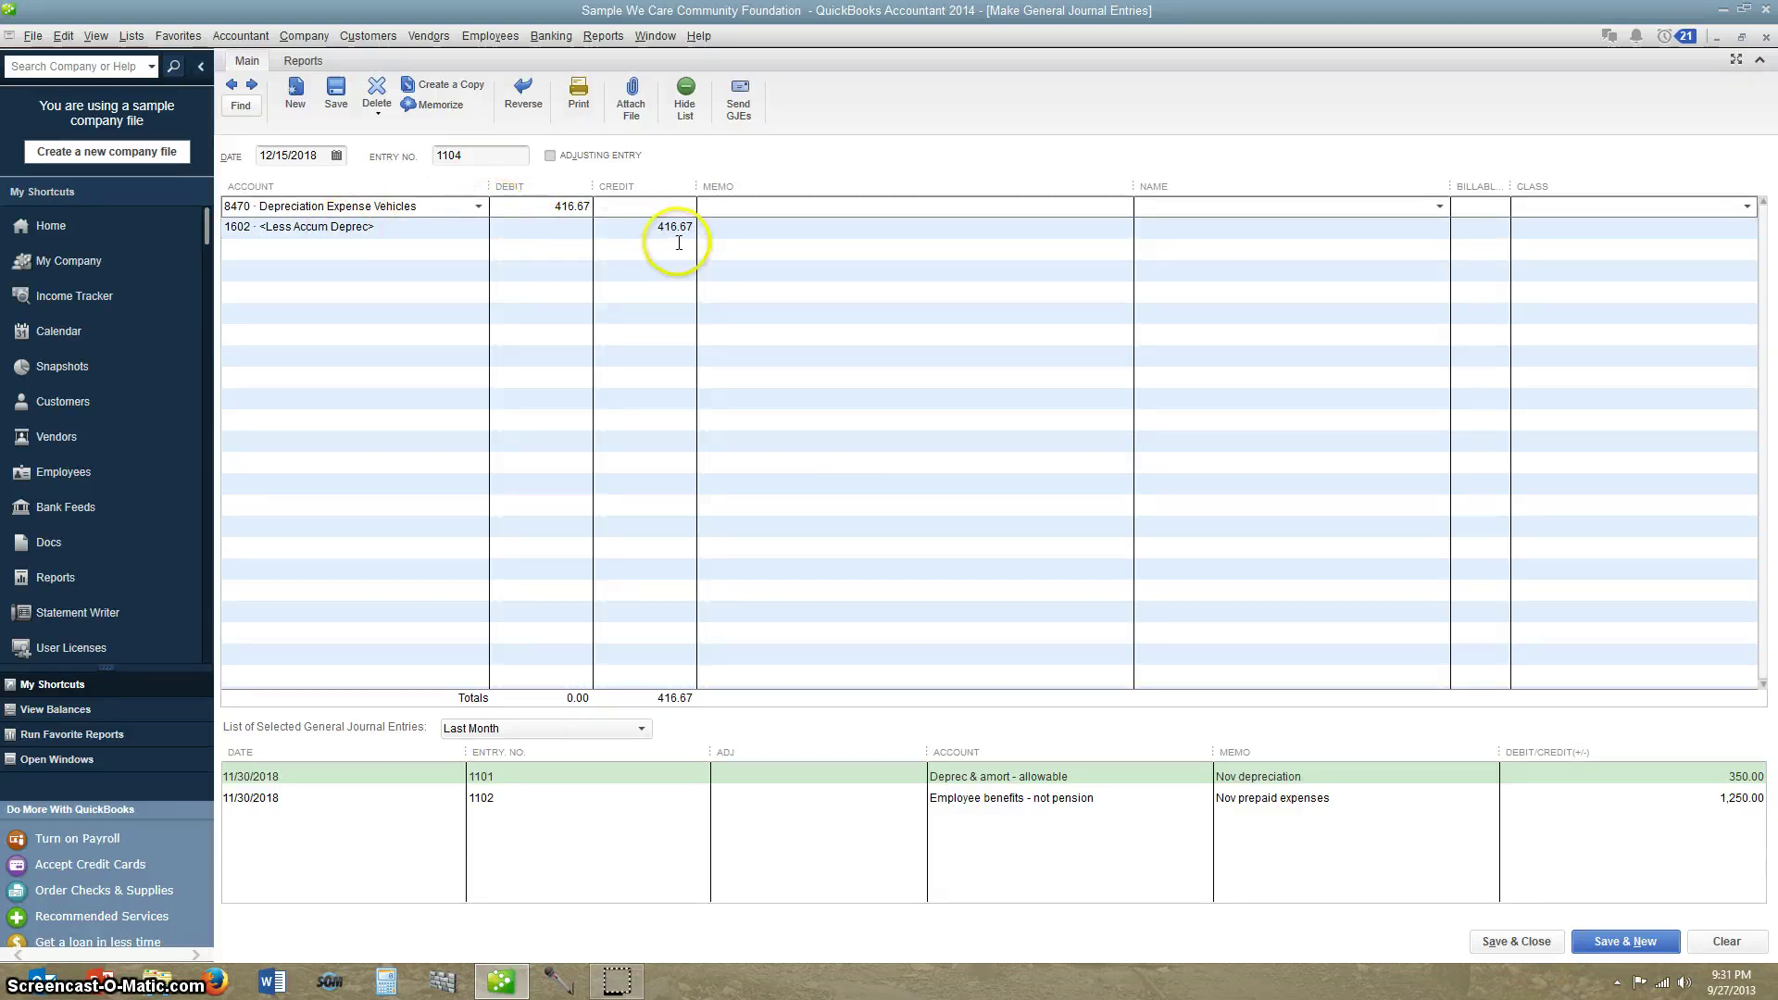
pyautogui.click(449, 250)
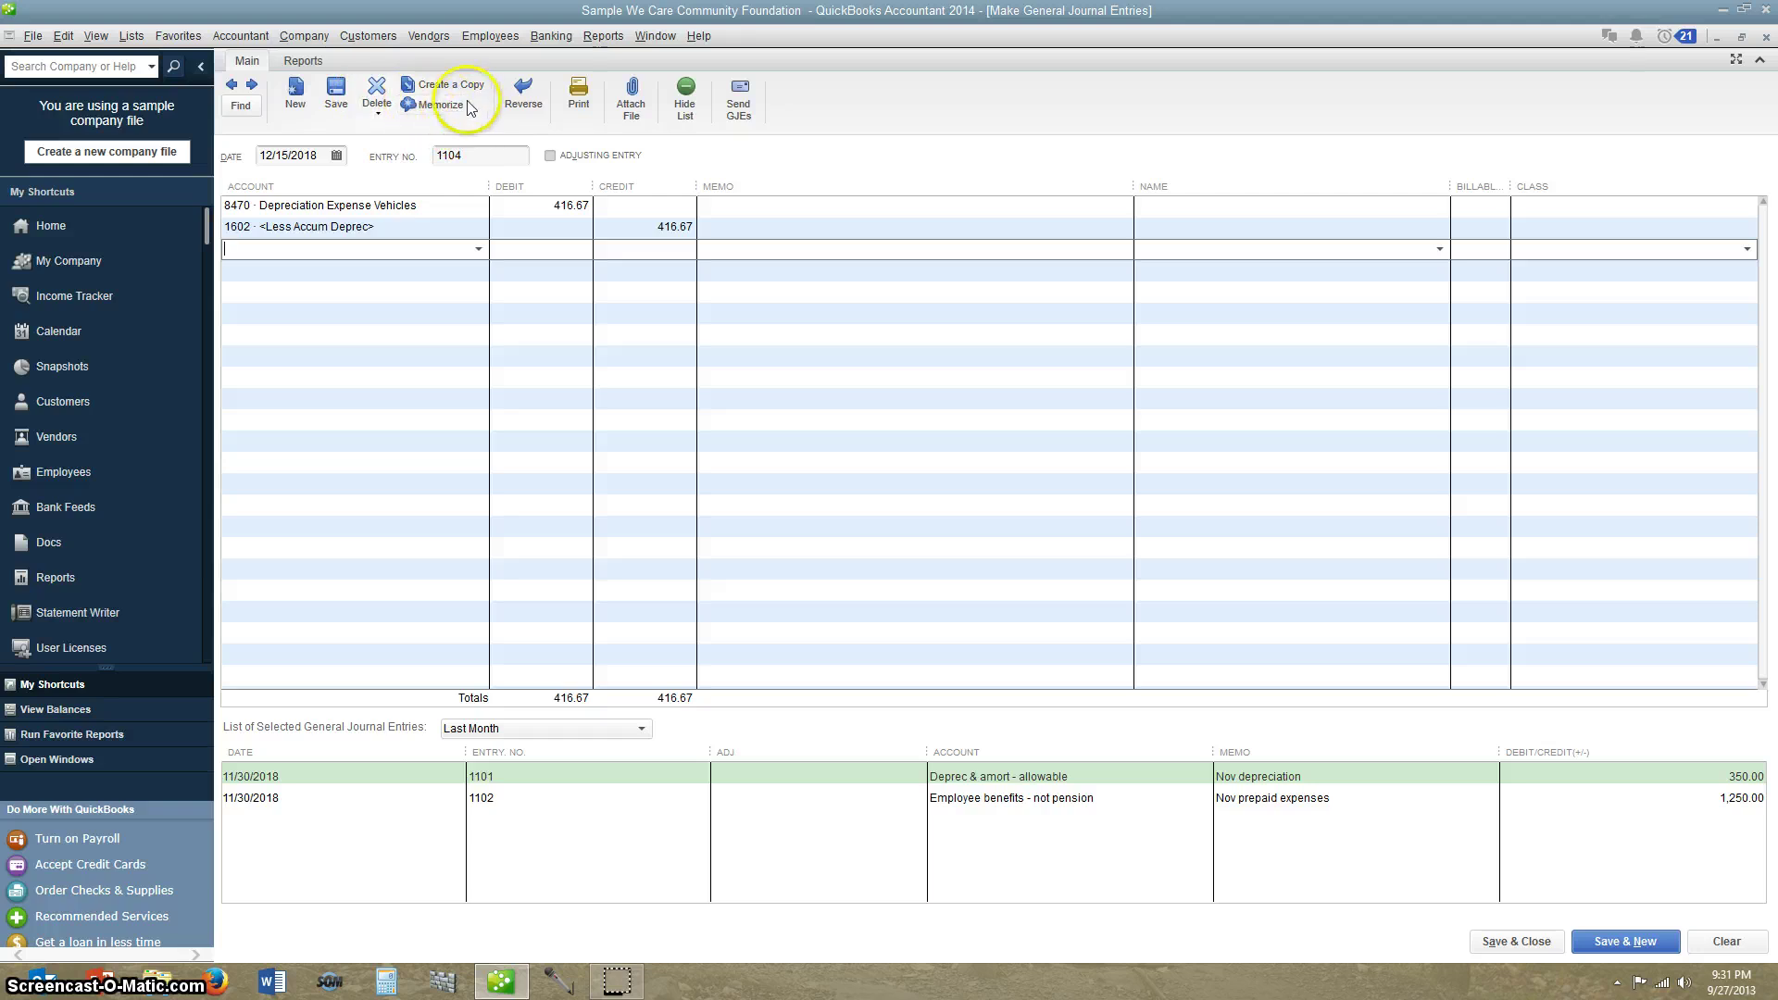
# Step: Memorize the journal entry as Depreciation Expense Vehicles with automatic transaction entry and a monthly frequency
pyautogui.click(437, 106)
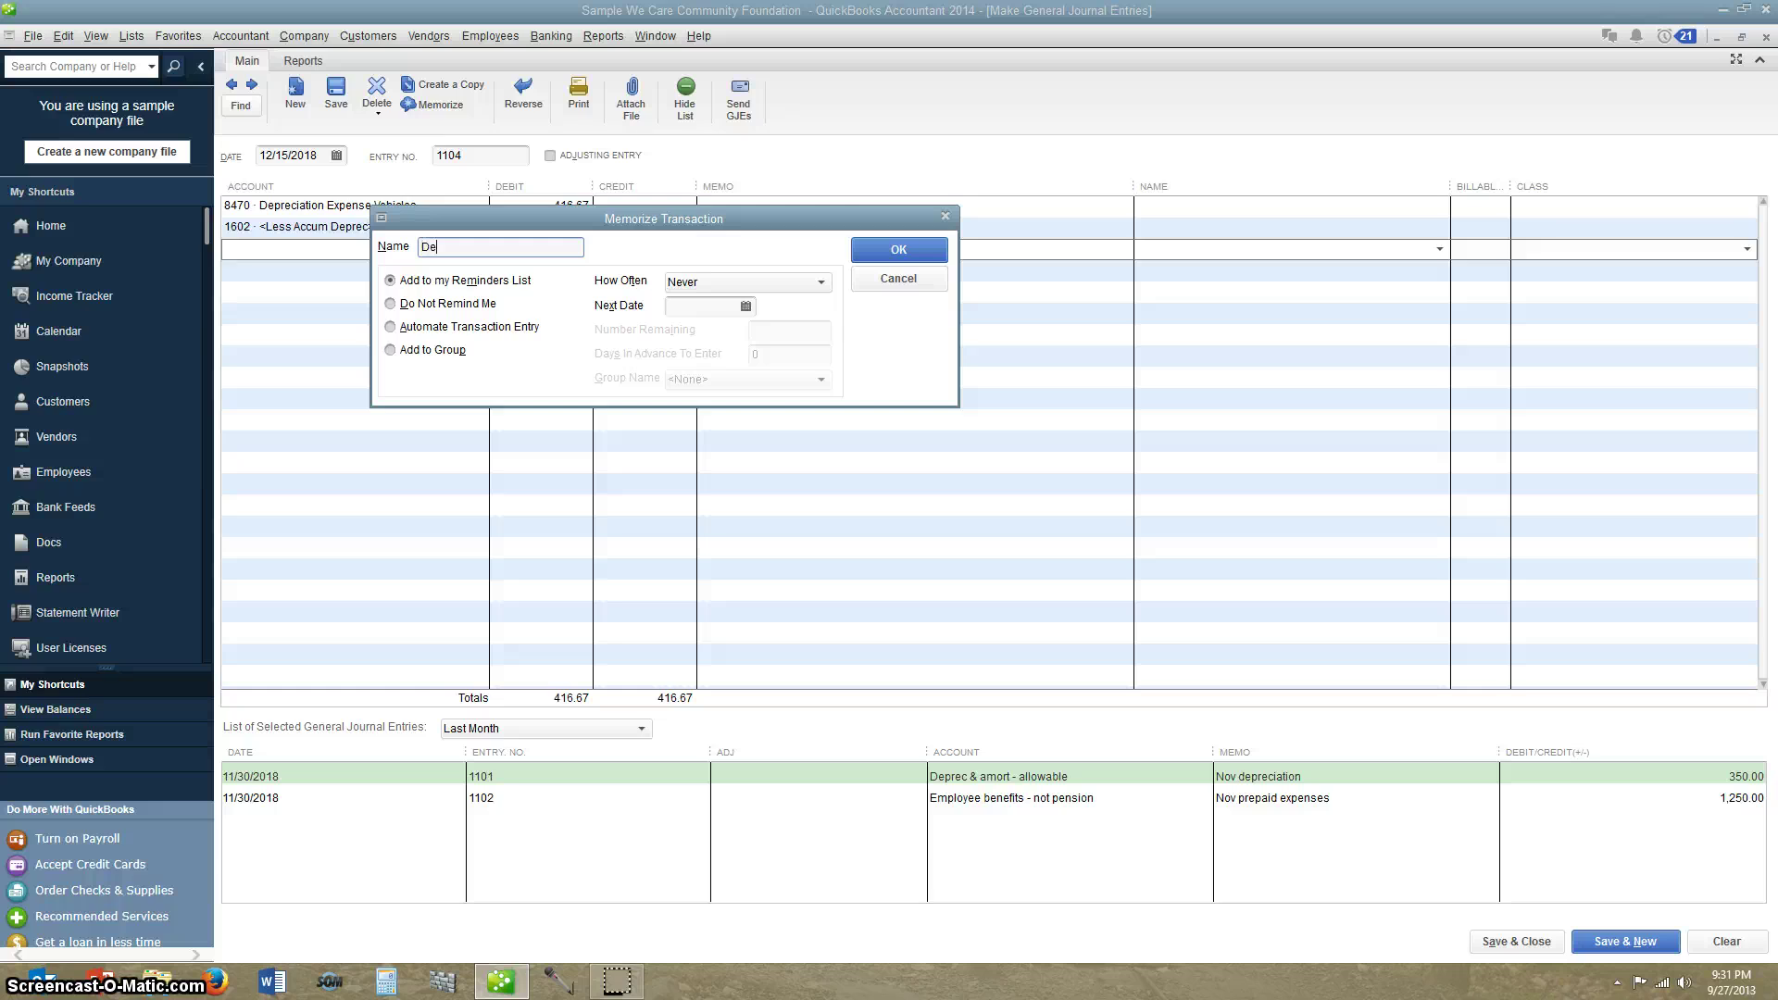
pyautogui.write('Depreciation Expense Vehicles')
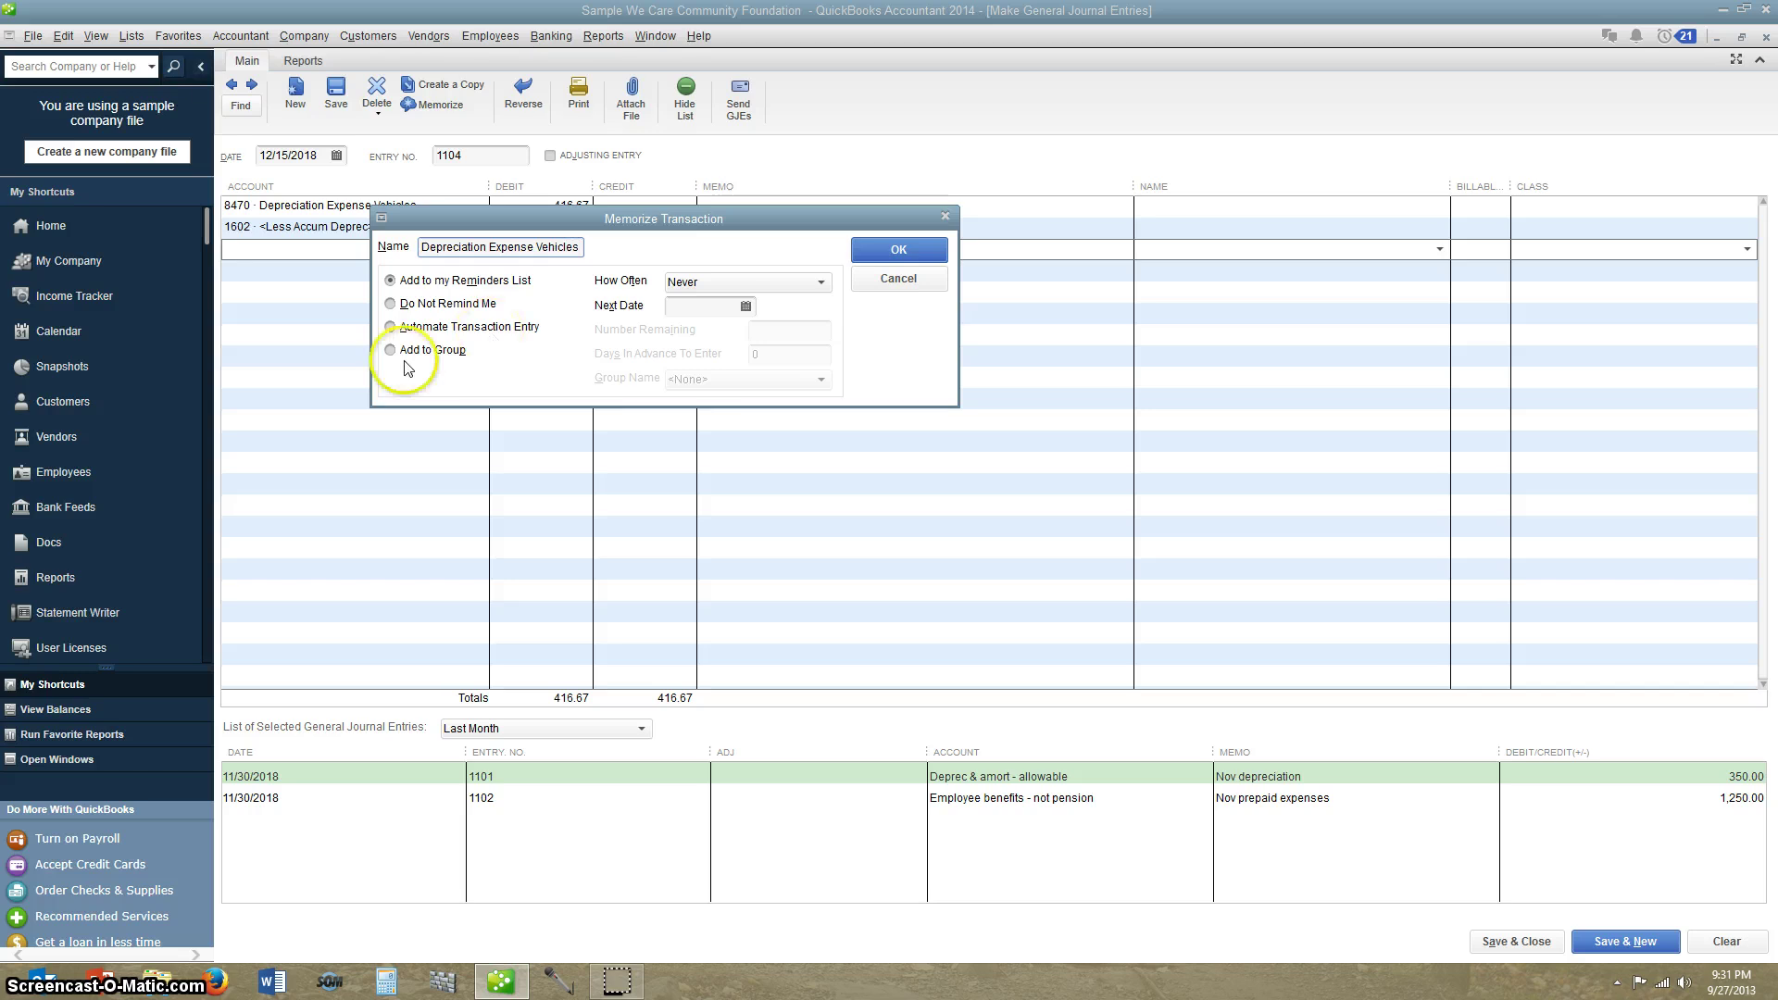
pyautogui.click(390, 327)
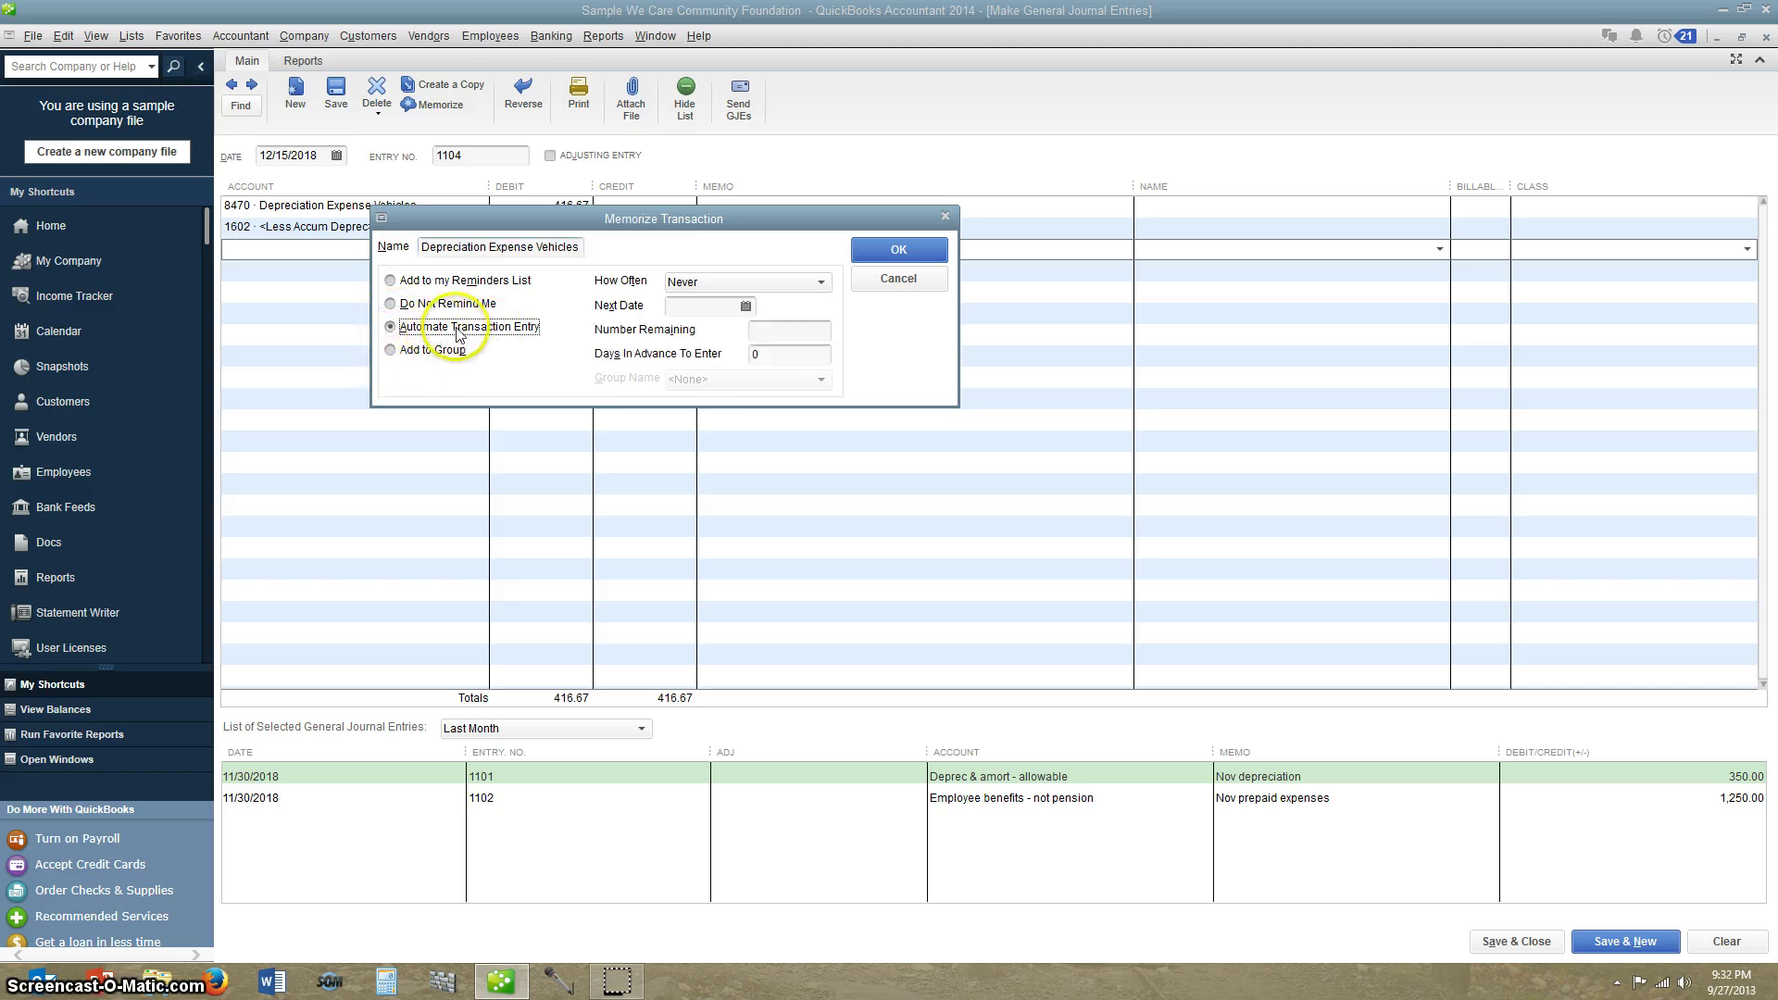
pyautogui.click(821, 283)
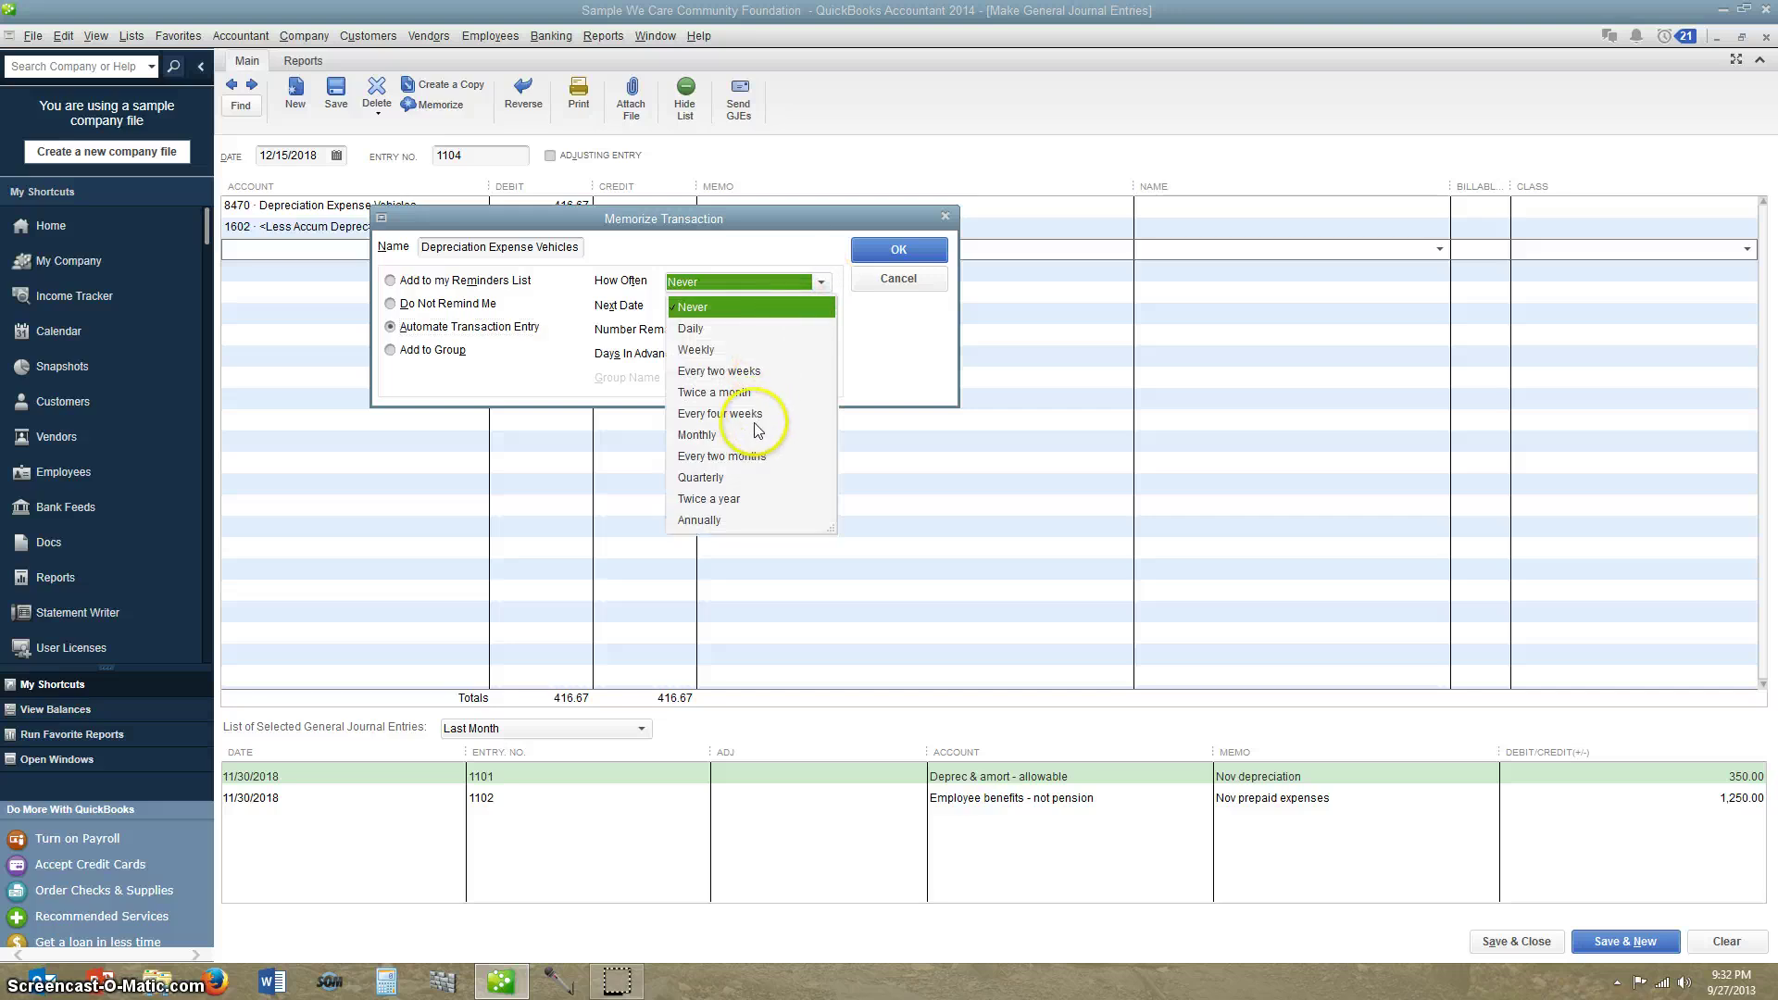
pyautogui.click(693, 435)
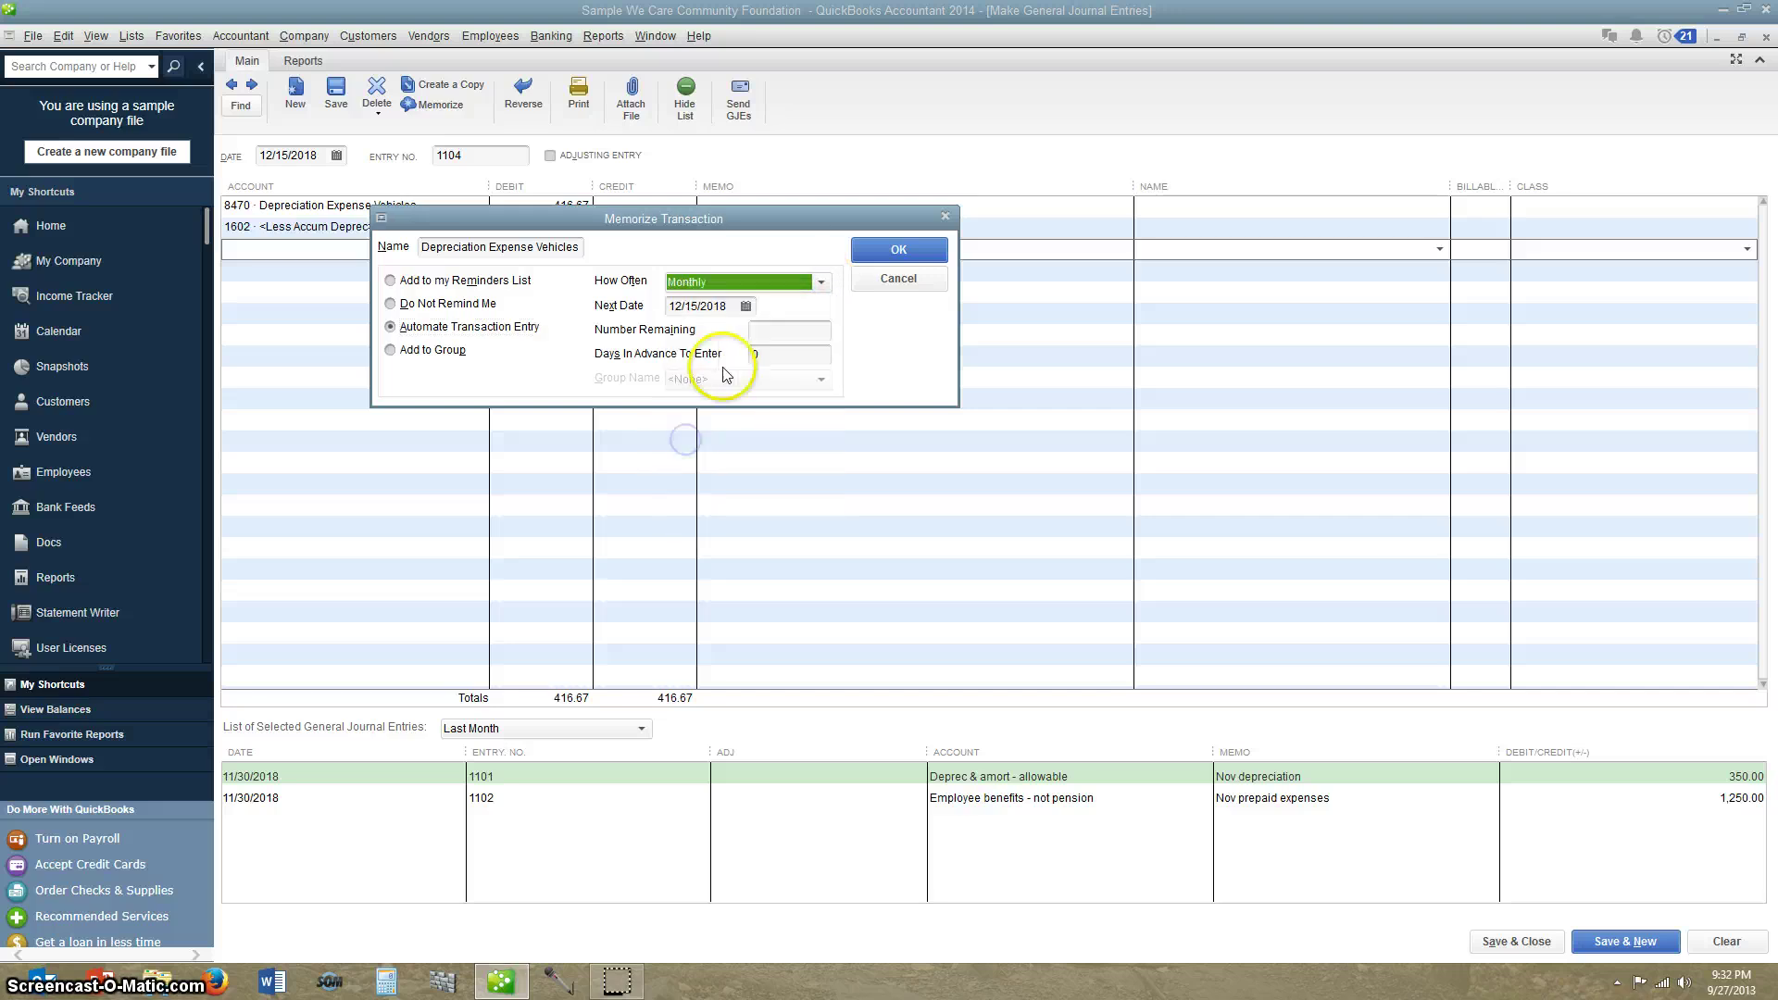
# Step: Set the memorized transaction to 60 remaining entries, entered 5 days in advance, and confirm it
pyautogui.click(727, 313)
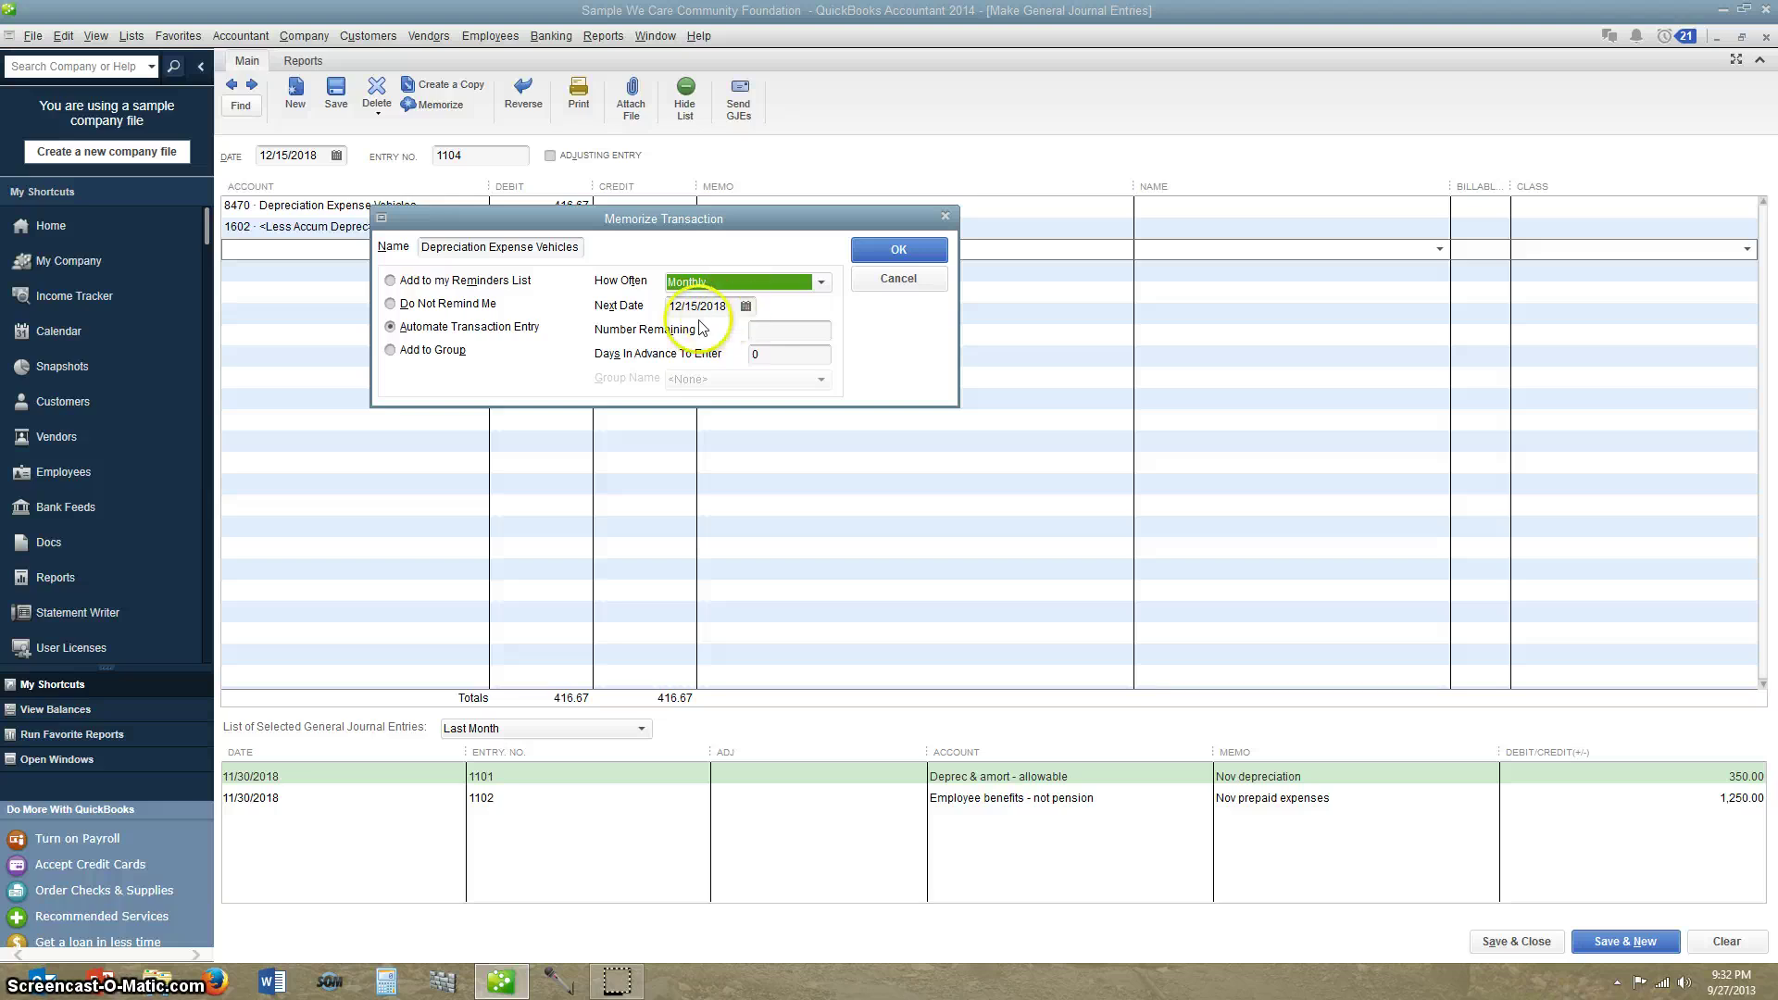
pyautogui.click(759, 320)
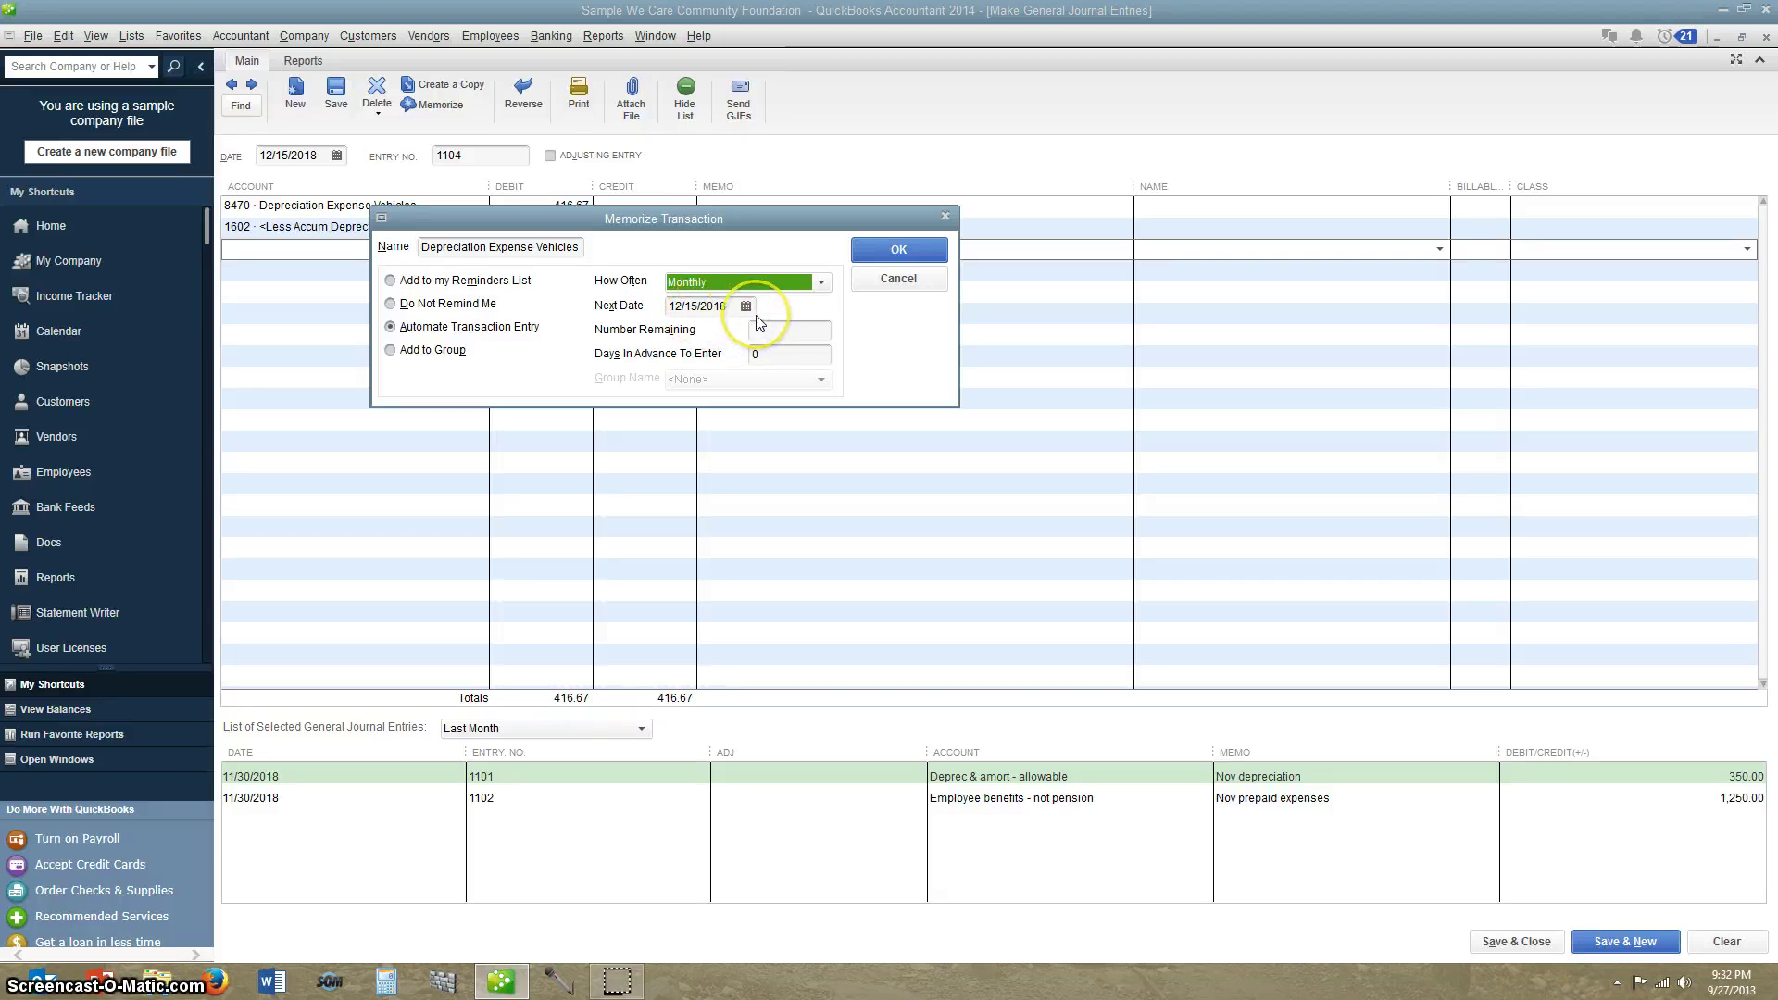
pyautogui.click(787, 332)
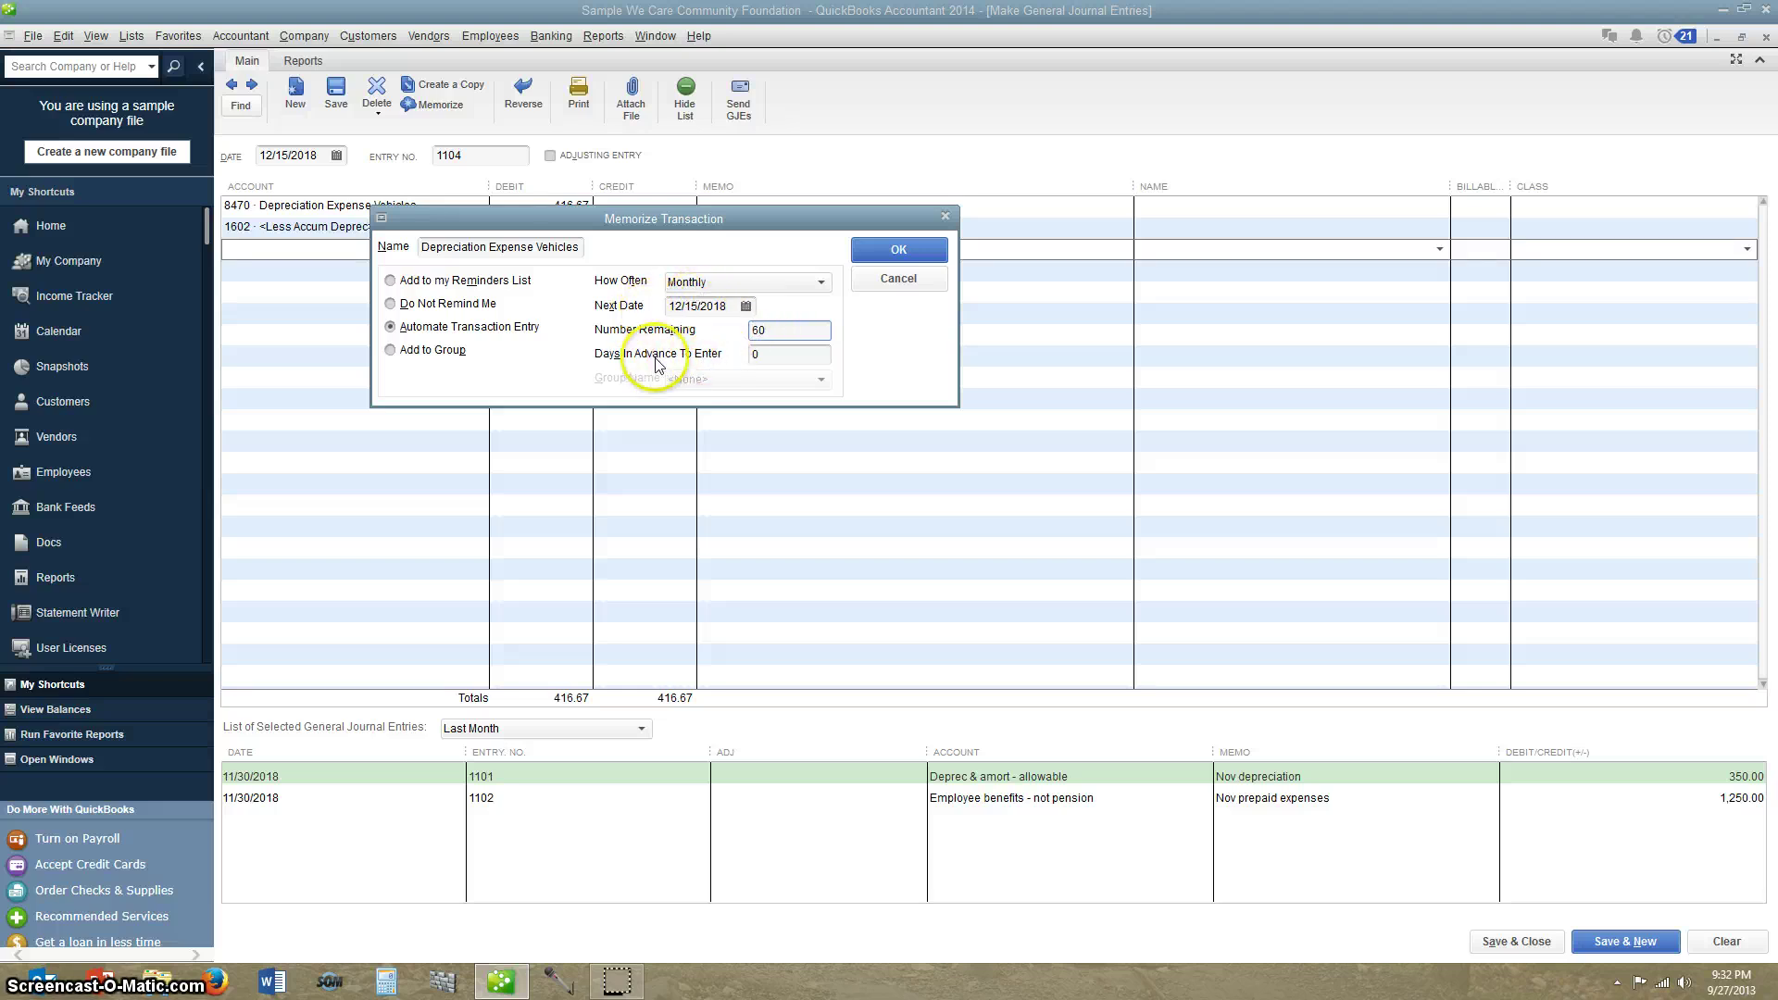
pyautogui.click(776, 362)
pyautogui.press('BackSpace')
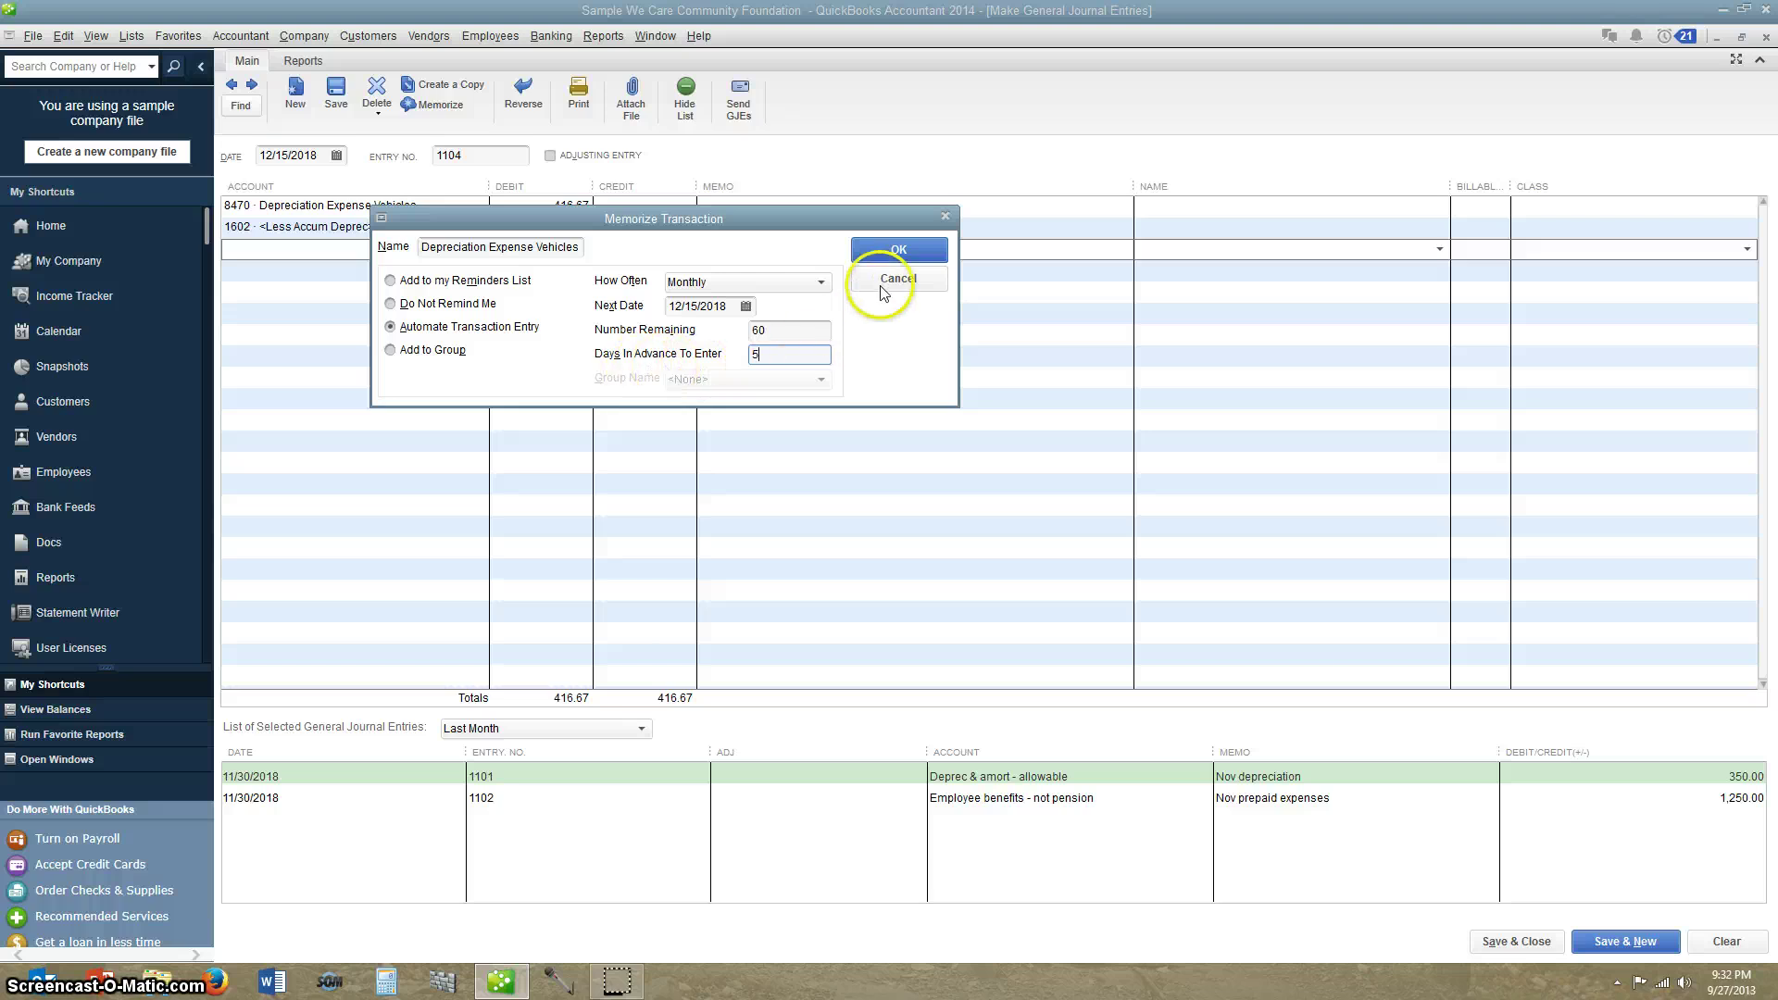
pyautogui.click(896, 259)
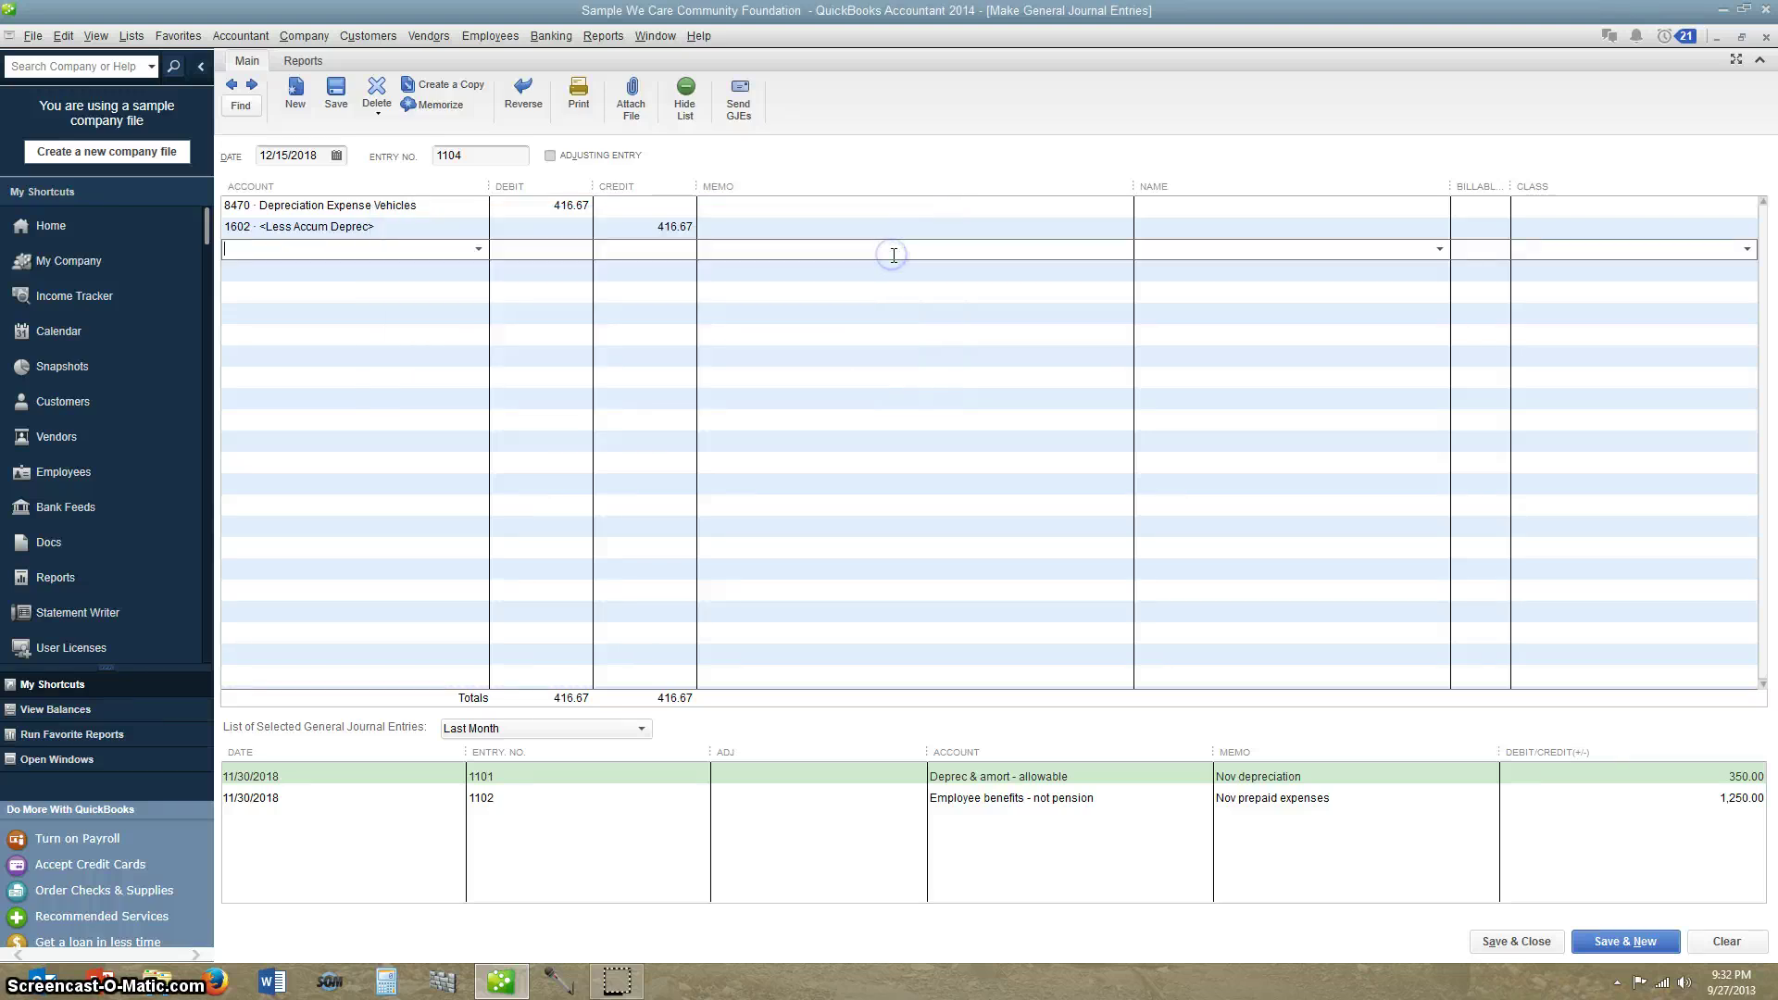
# Step: Save and close the journal entry without assigning classes to its lines
pyautogui.click(1534, 943)
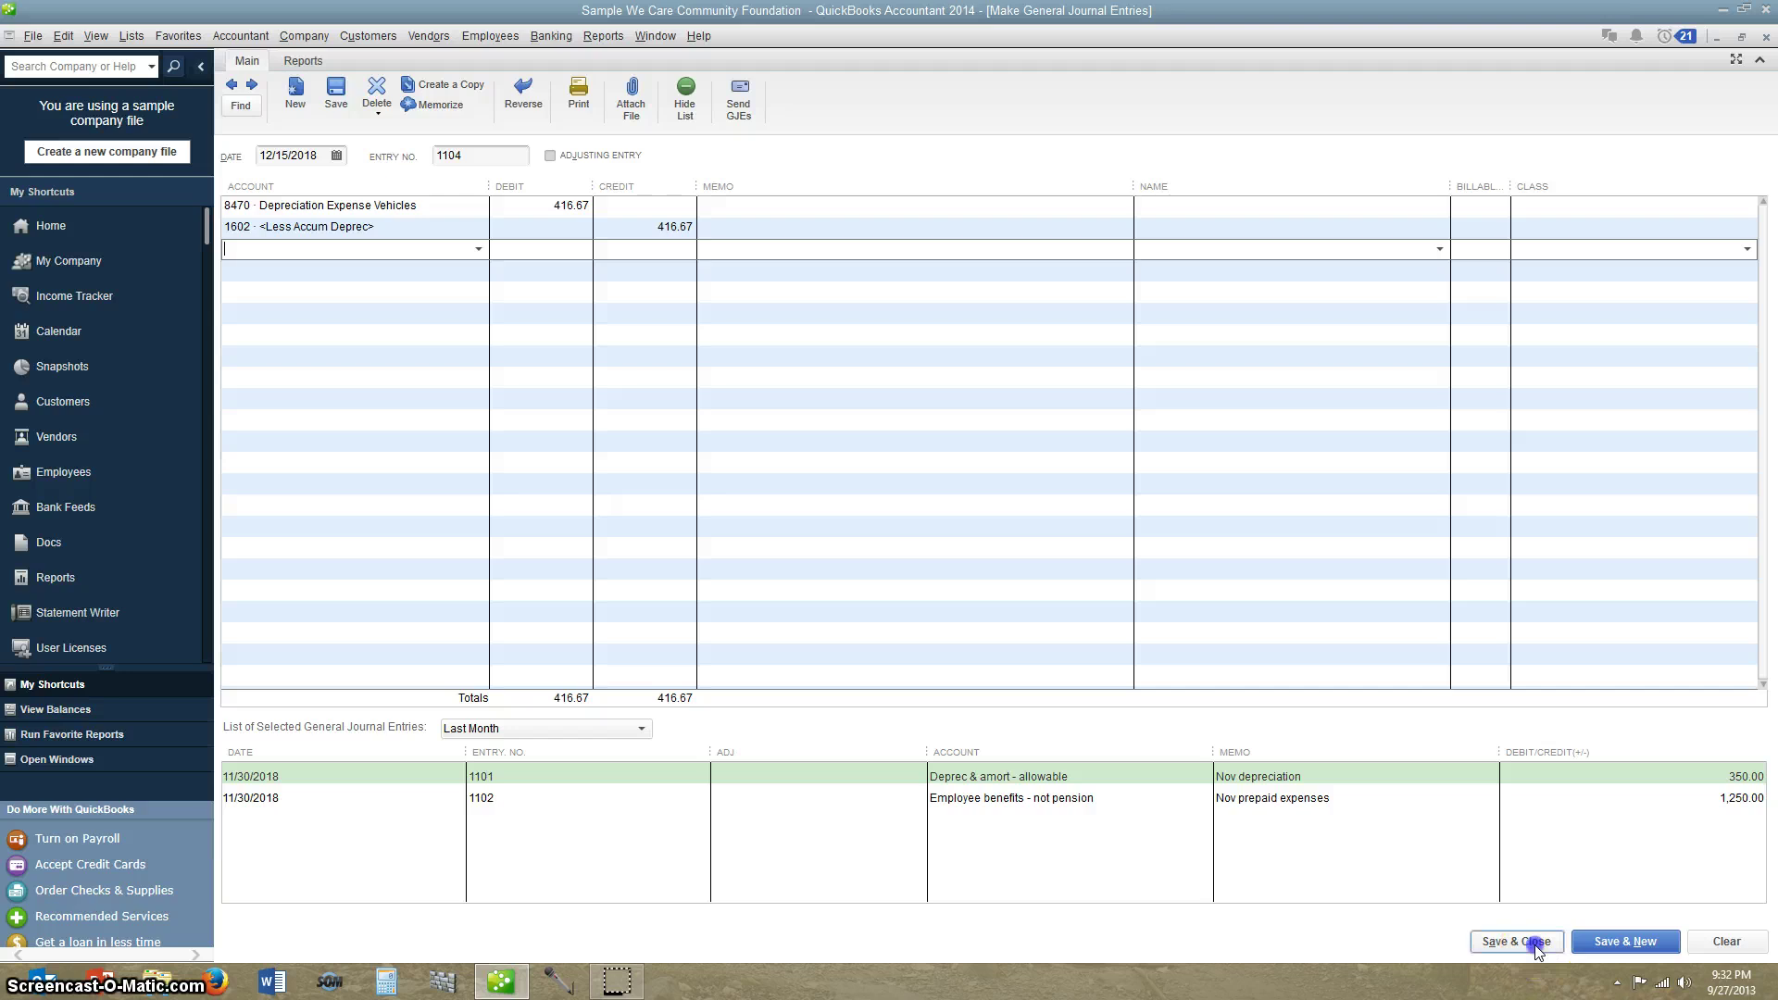
pyautogui.click(979, 454)
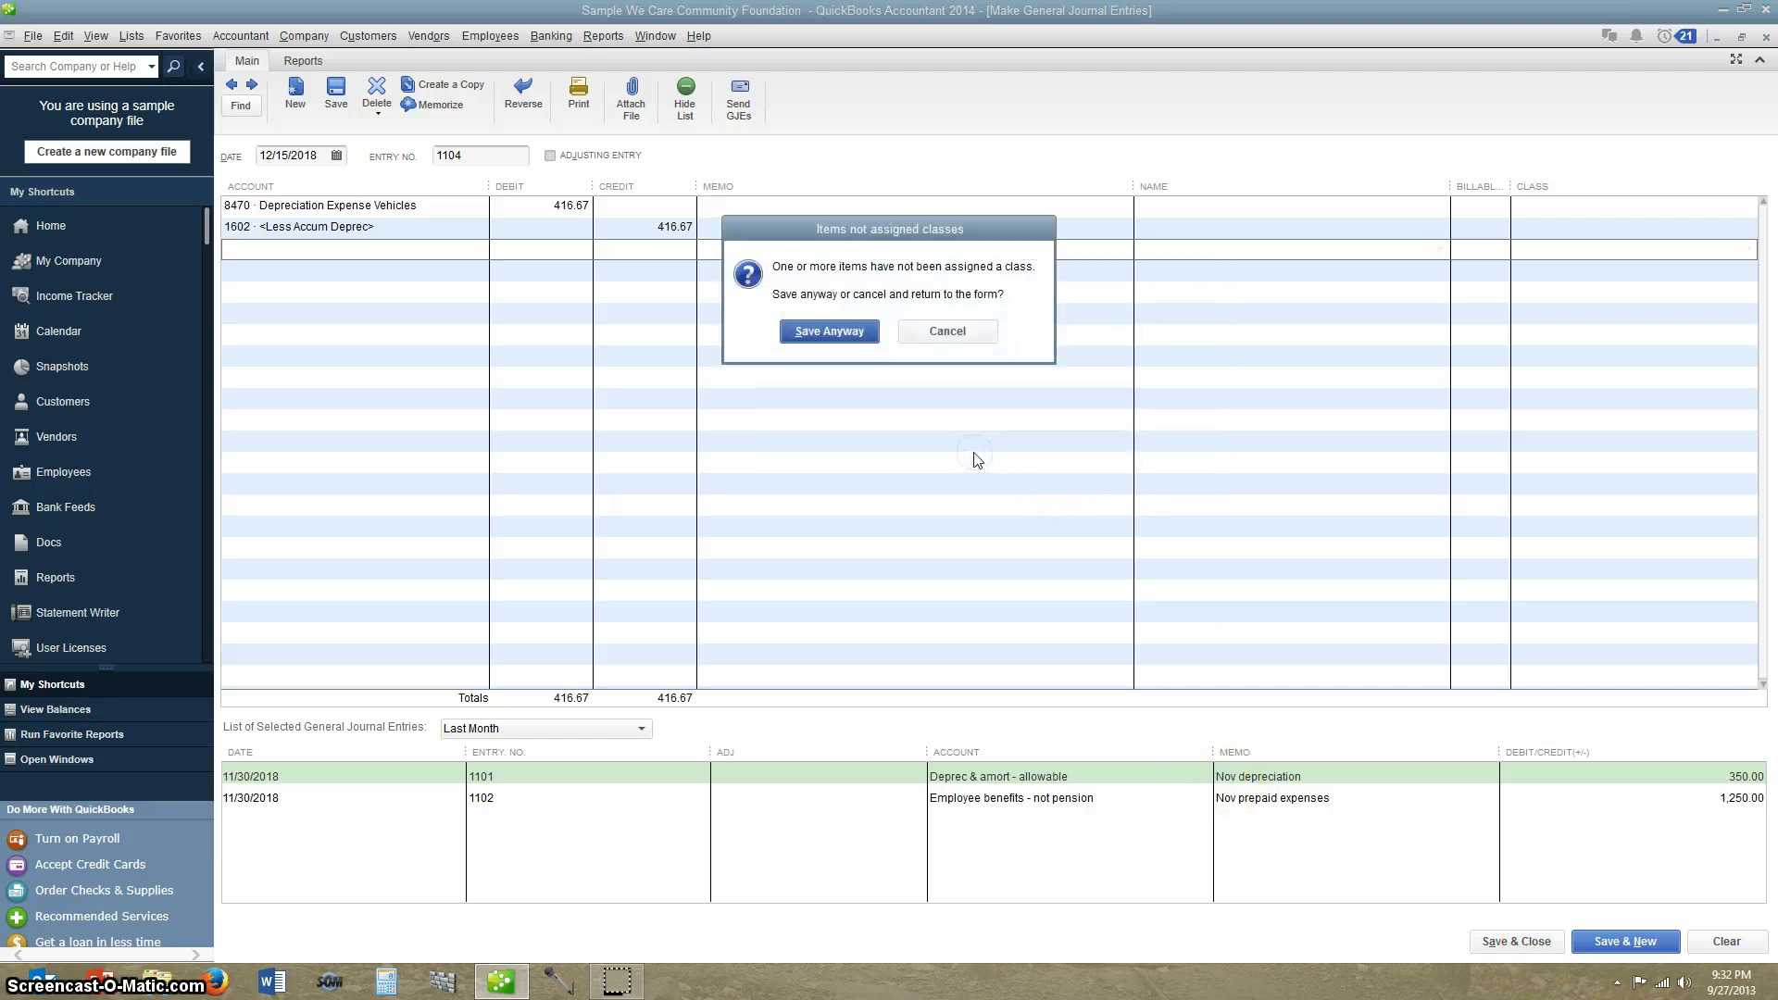
pyautogui.click(841, 335)
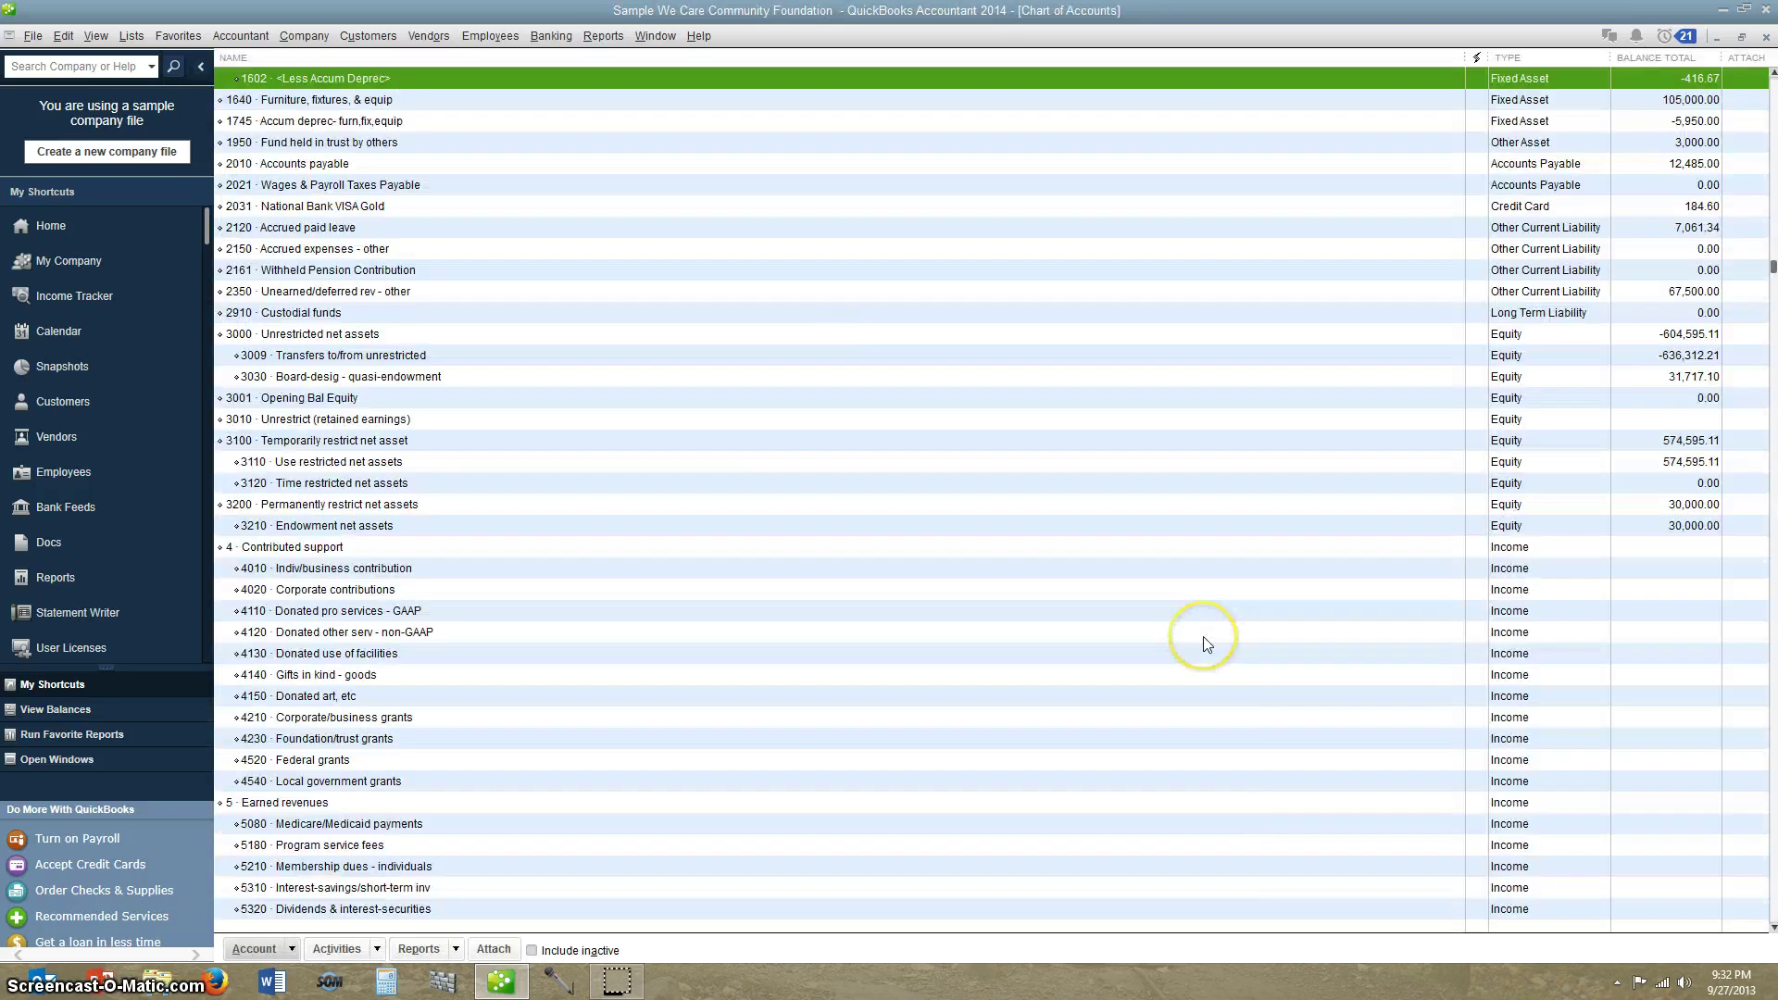
# Step: Examine the balances of 1600 · Fixed Assets and its subaccounts 1601 · FA 2010 Dodge Truck 01 and 1602 · <Less Accum Deprec>
pyautogui.scroll(2, 1197, 636)
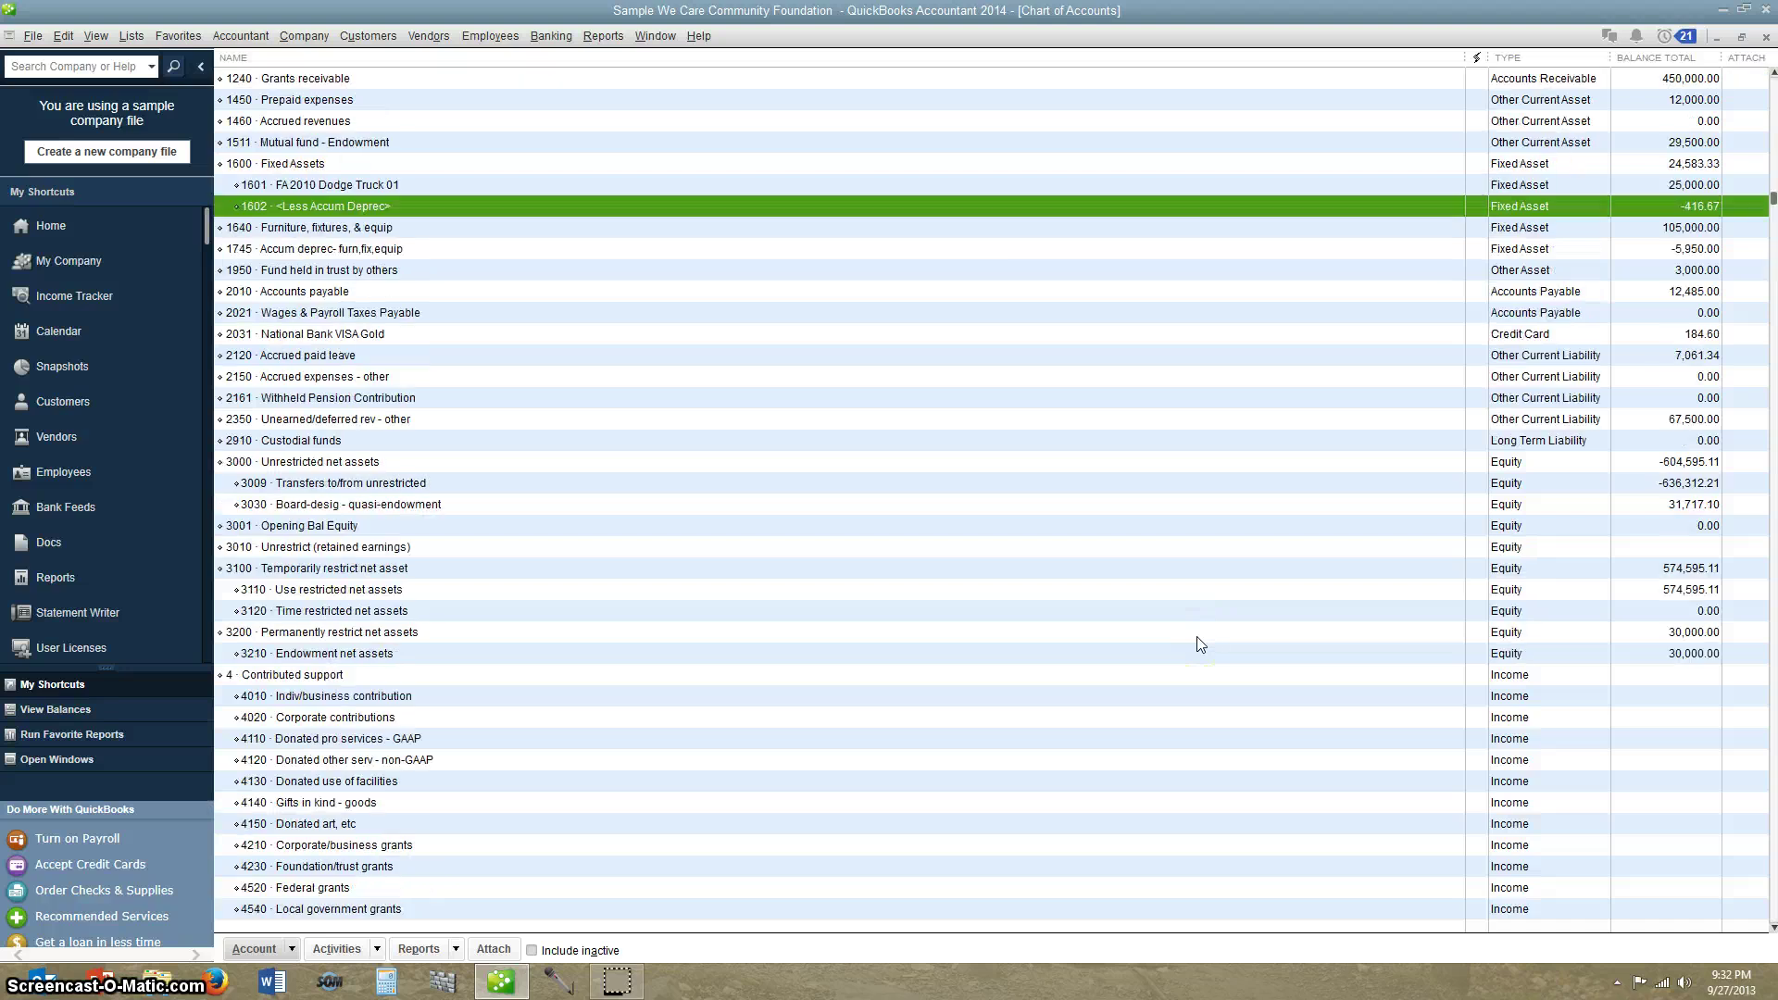
pyautogui.scroll(1, 1197, 636)
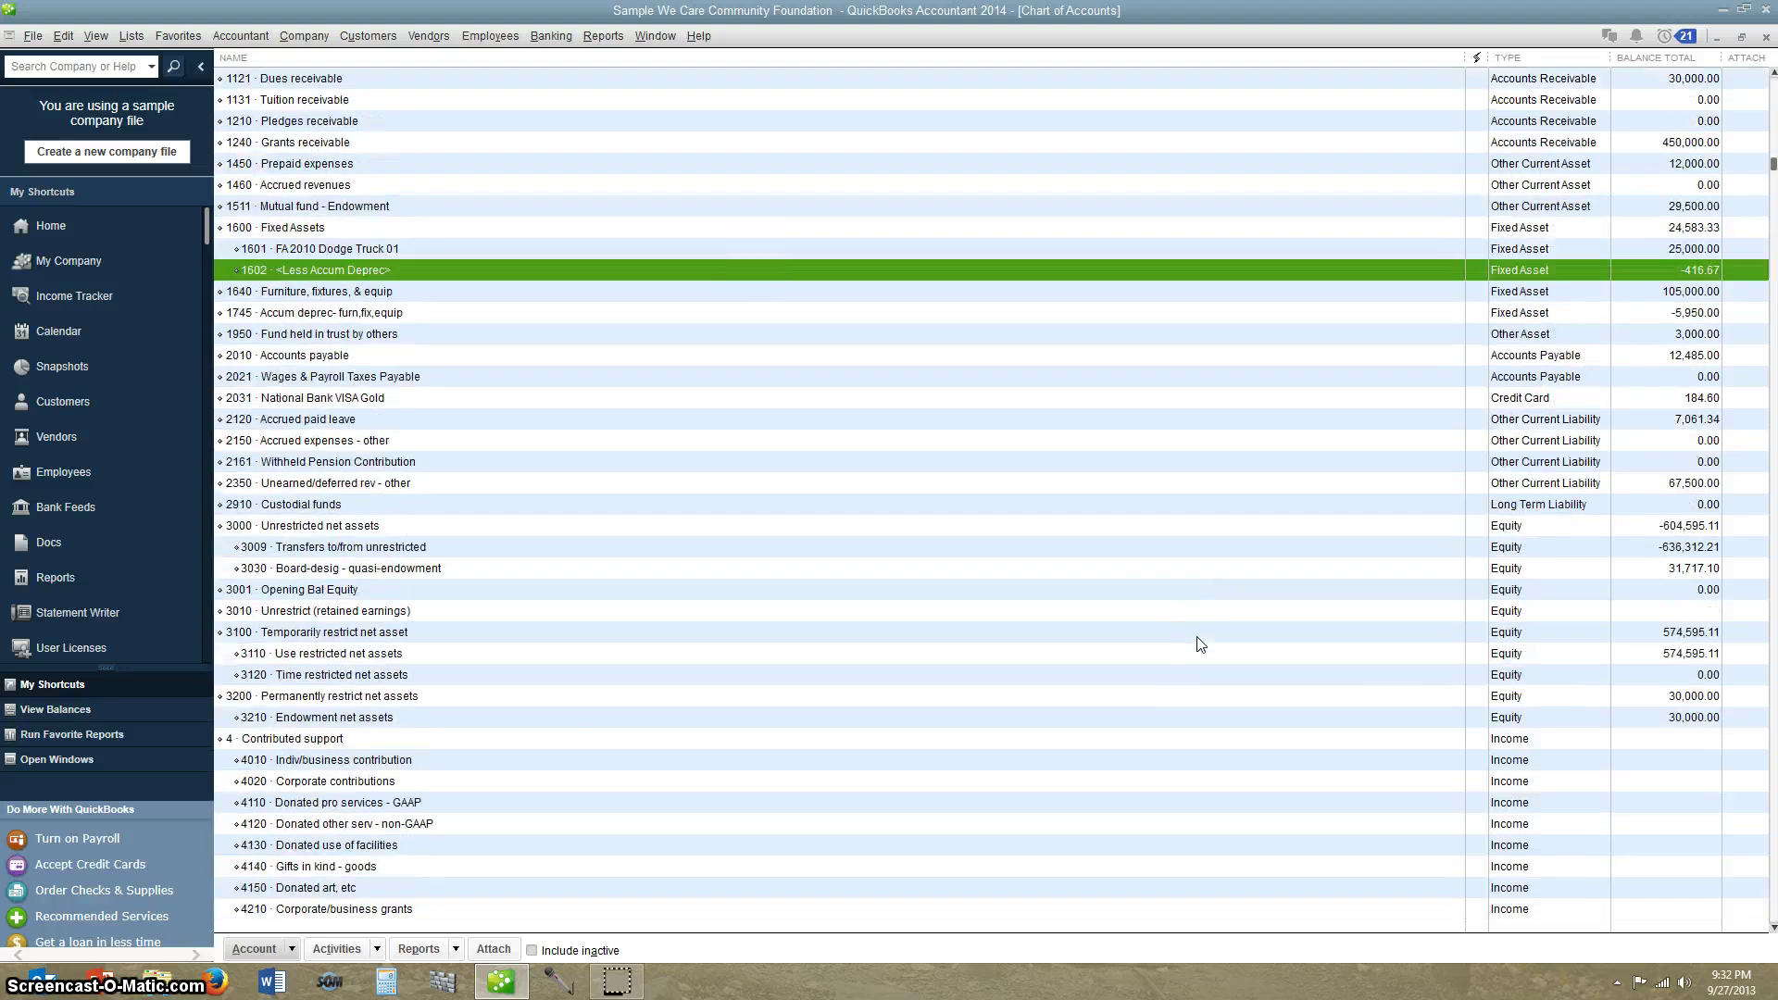
pyautogui.click(269, 229)
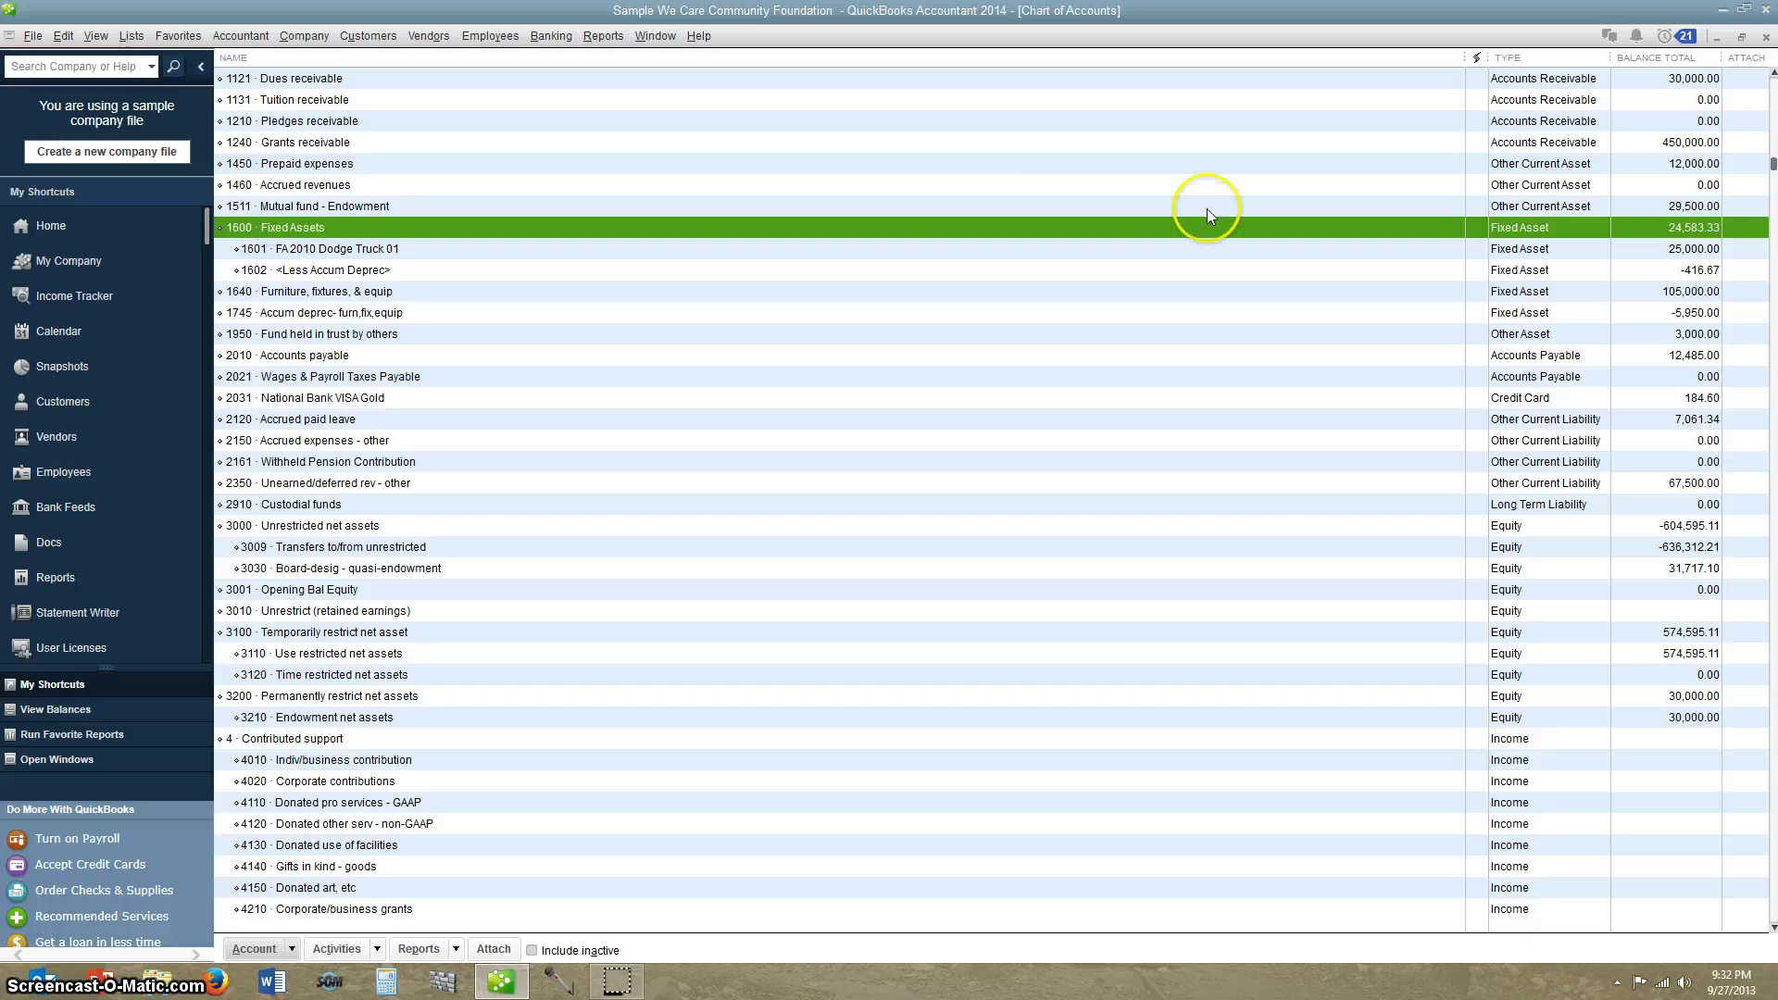
pyautogui.click(1699, 252)
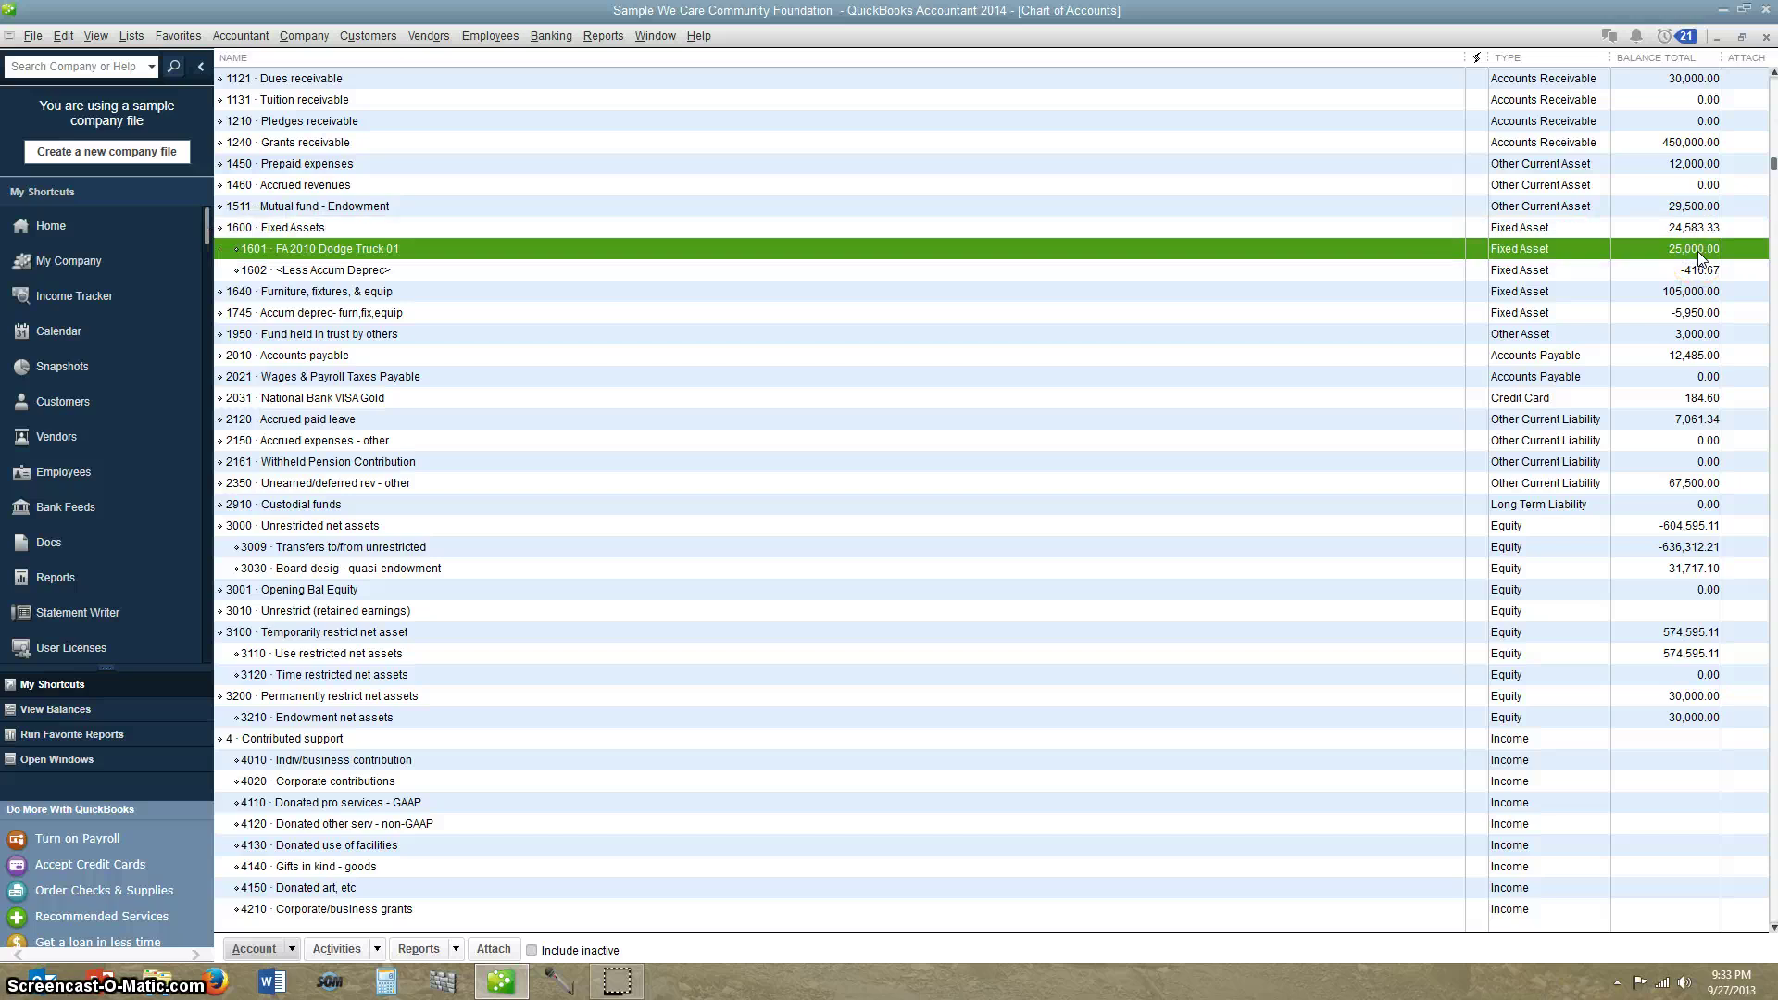
pyautogui.click(1700, 272)
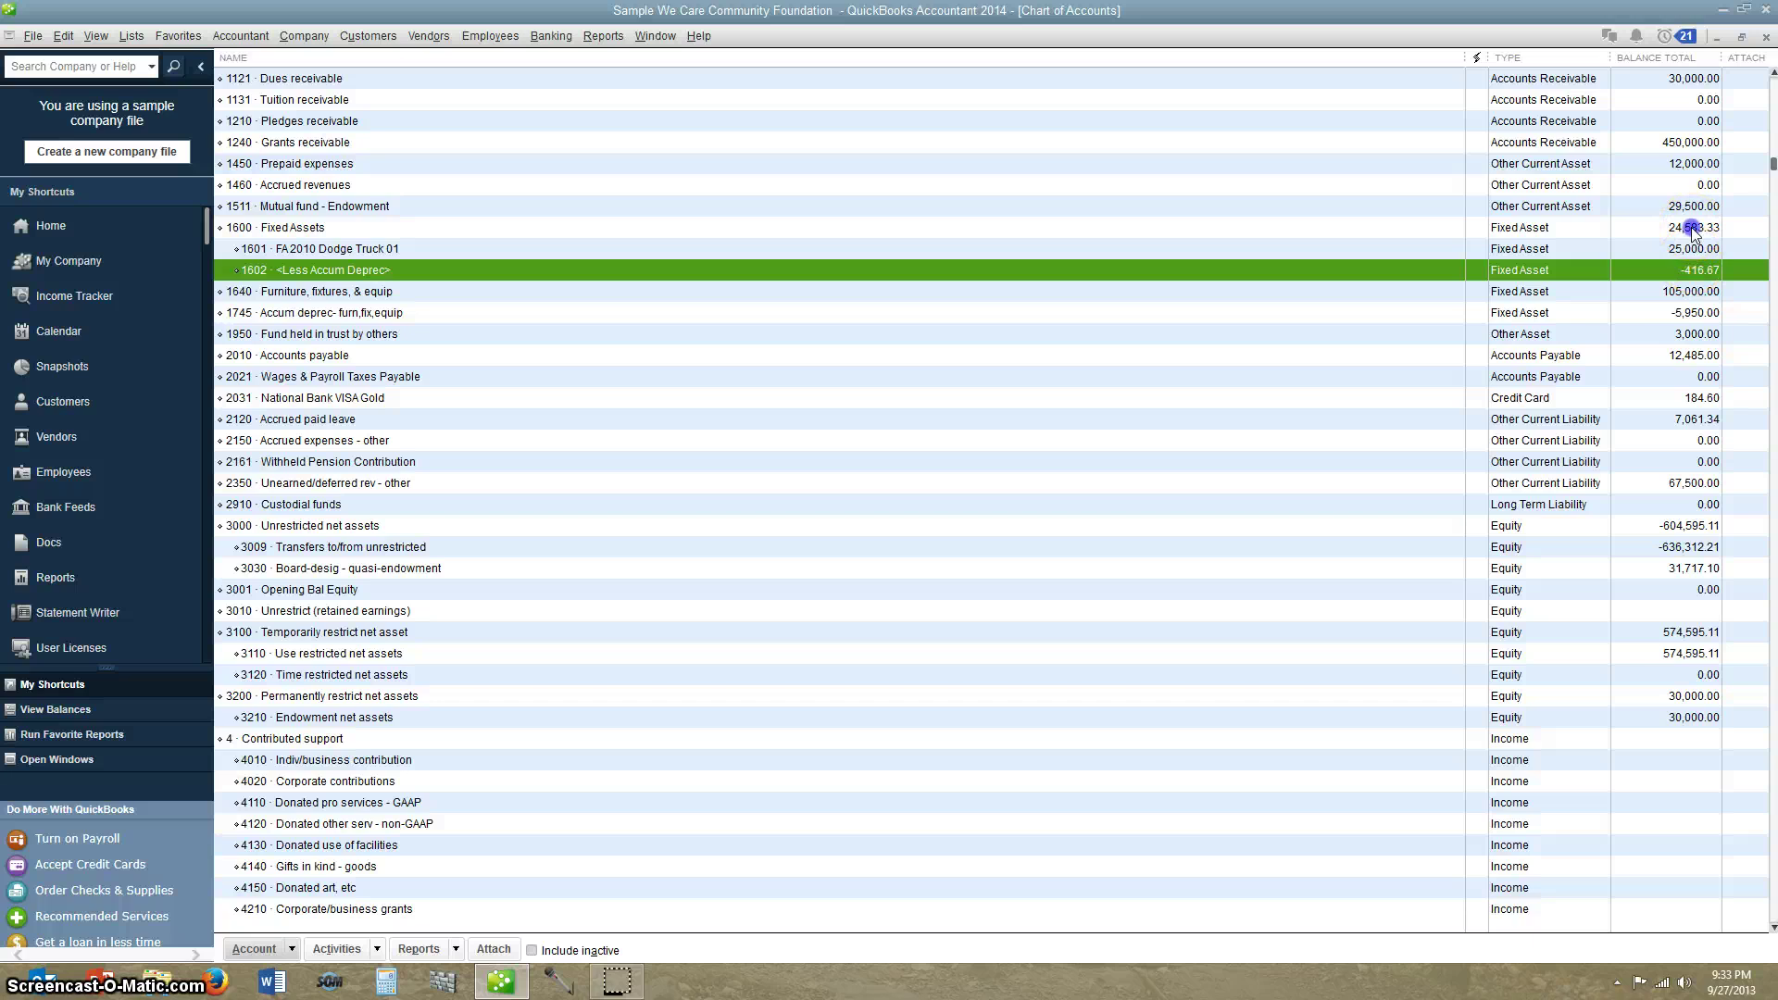
pyautogui.click(1692, 229)
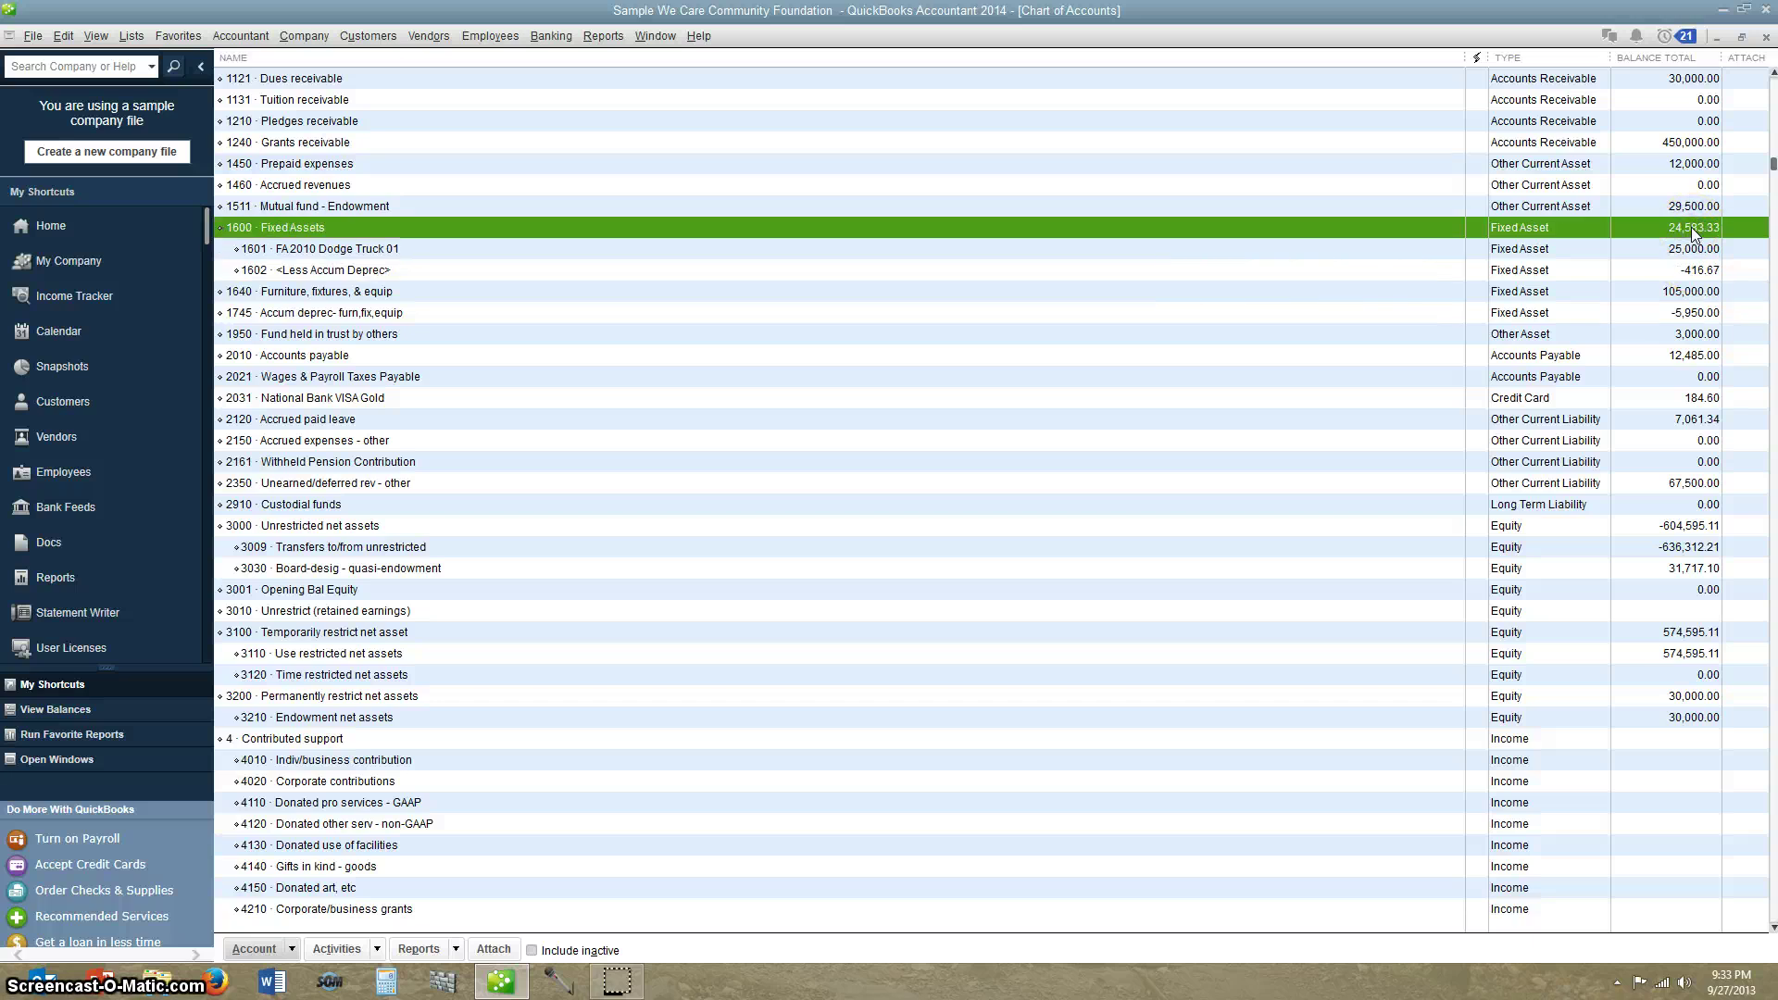
# Step: Locate the account 8470 · Depreciation Expense Vehicles among the expense accounts in the chart of accounts
pyautogui.scroll(-5, 923, 551)
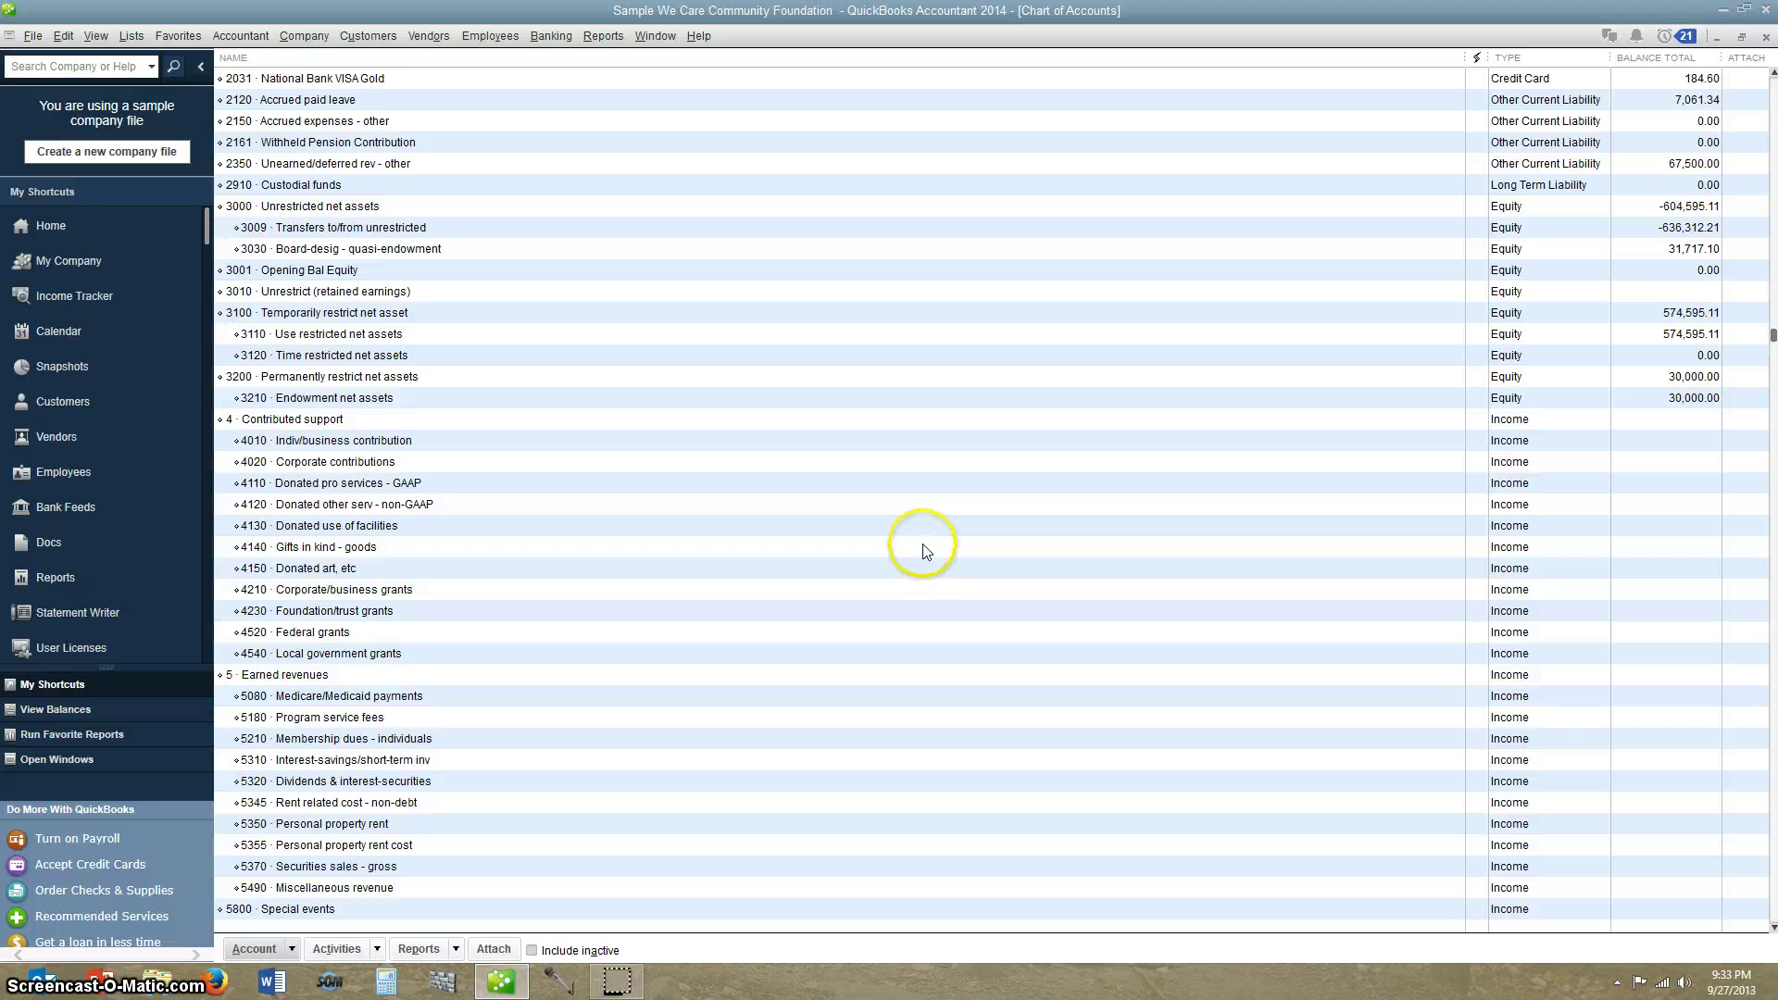
pyautogui.scroll(-9, 923, 551)
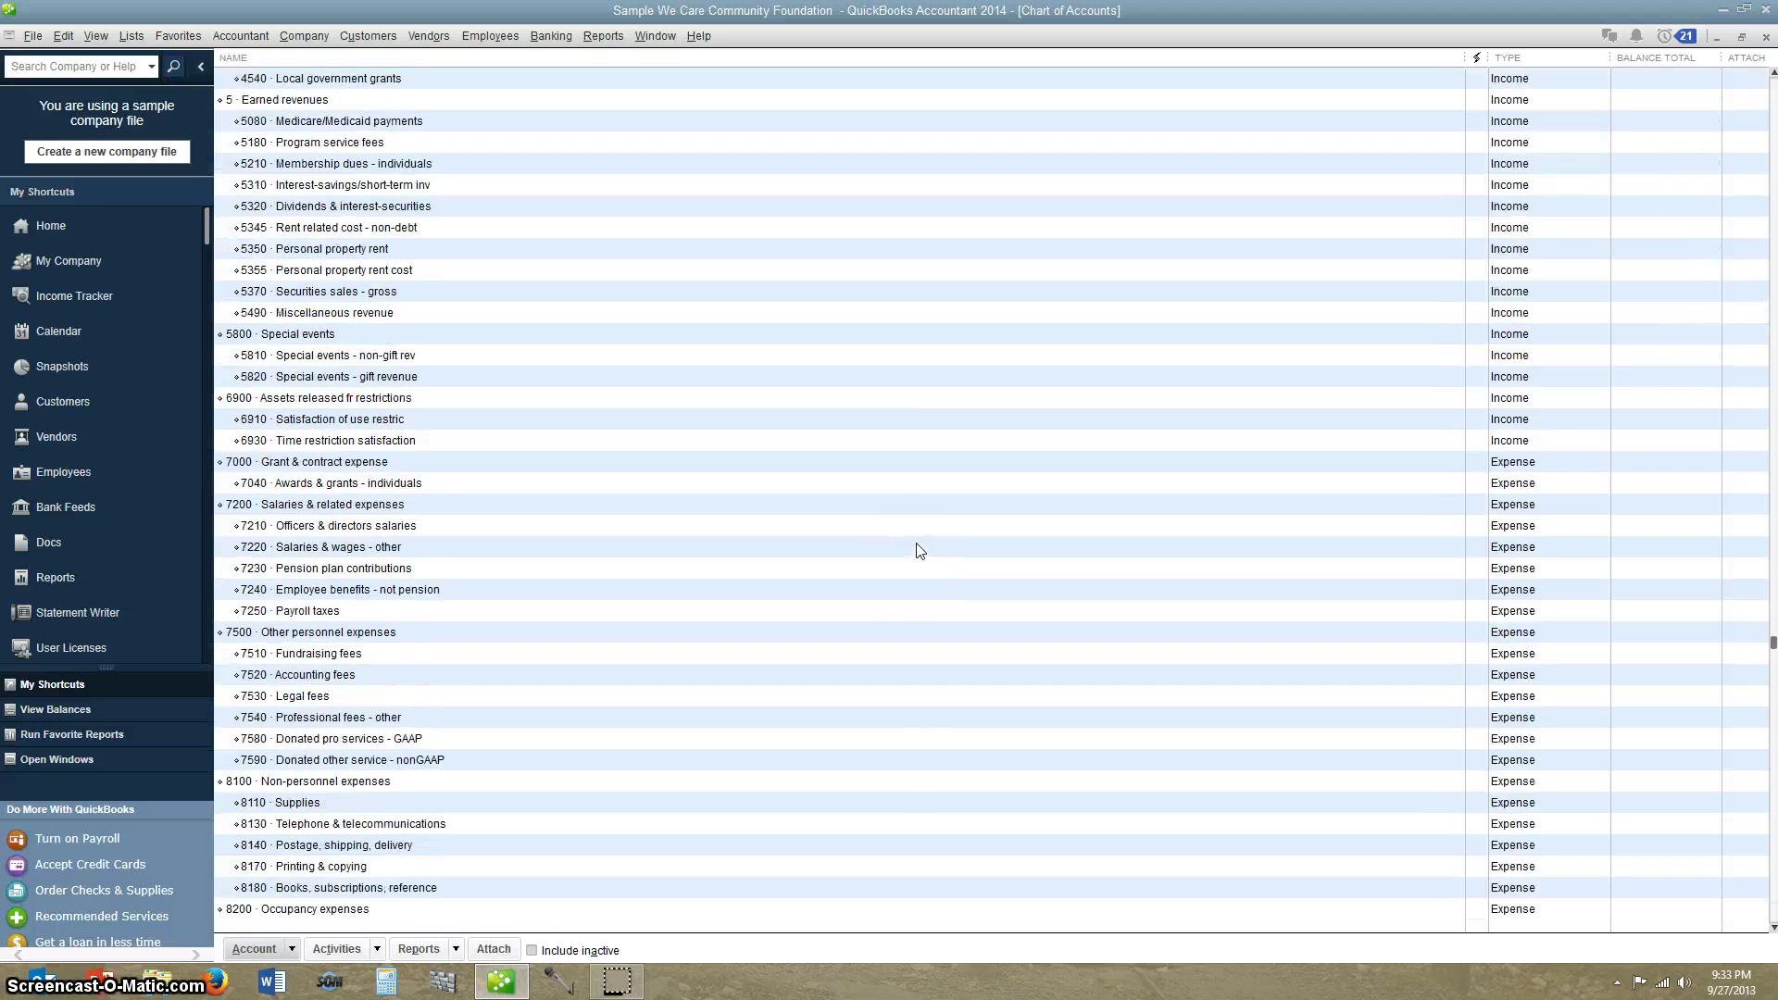
pyautogui.scroll(-7, 833, 551)
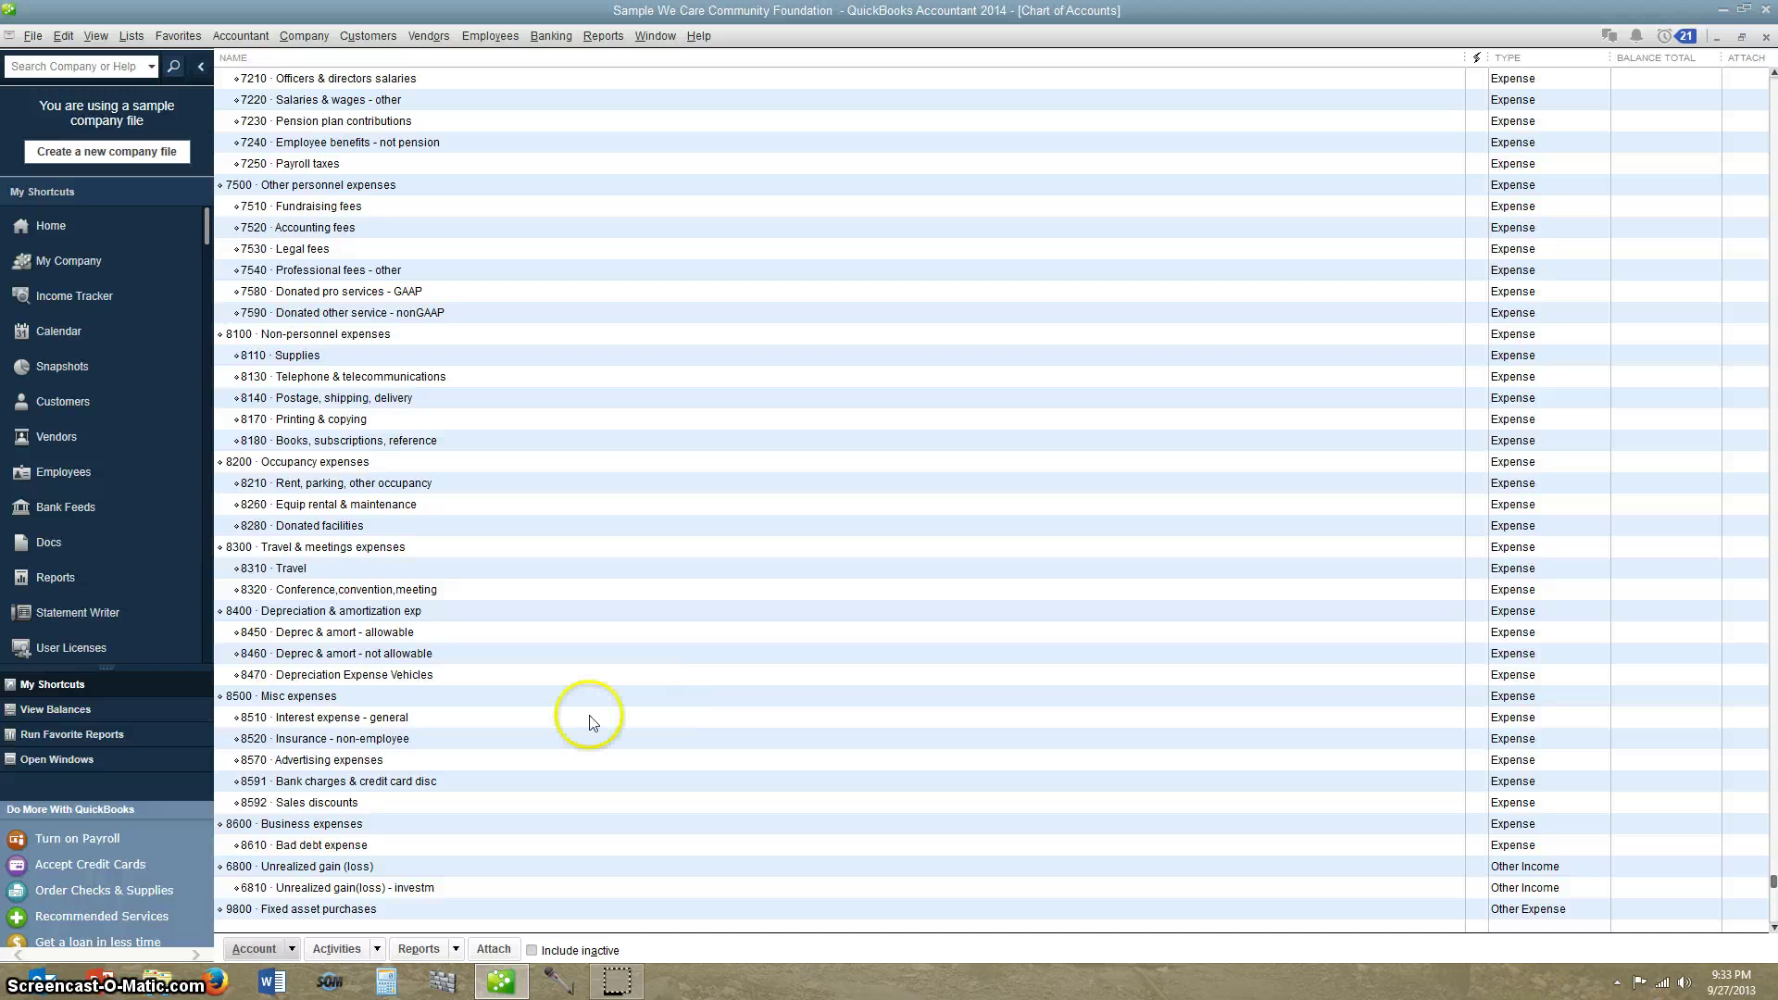
pyautogui.click(313, 763)
pyautogui.doubleClick(313, 763)
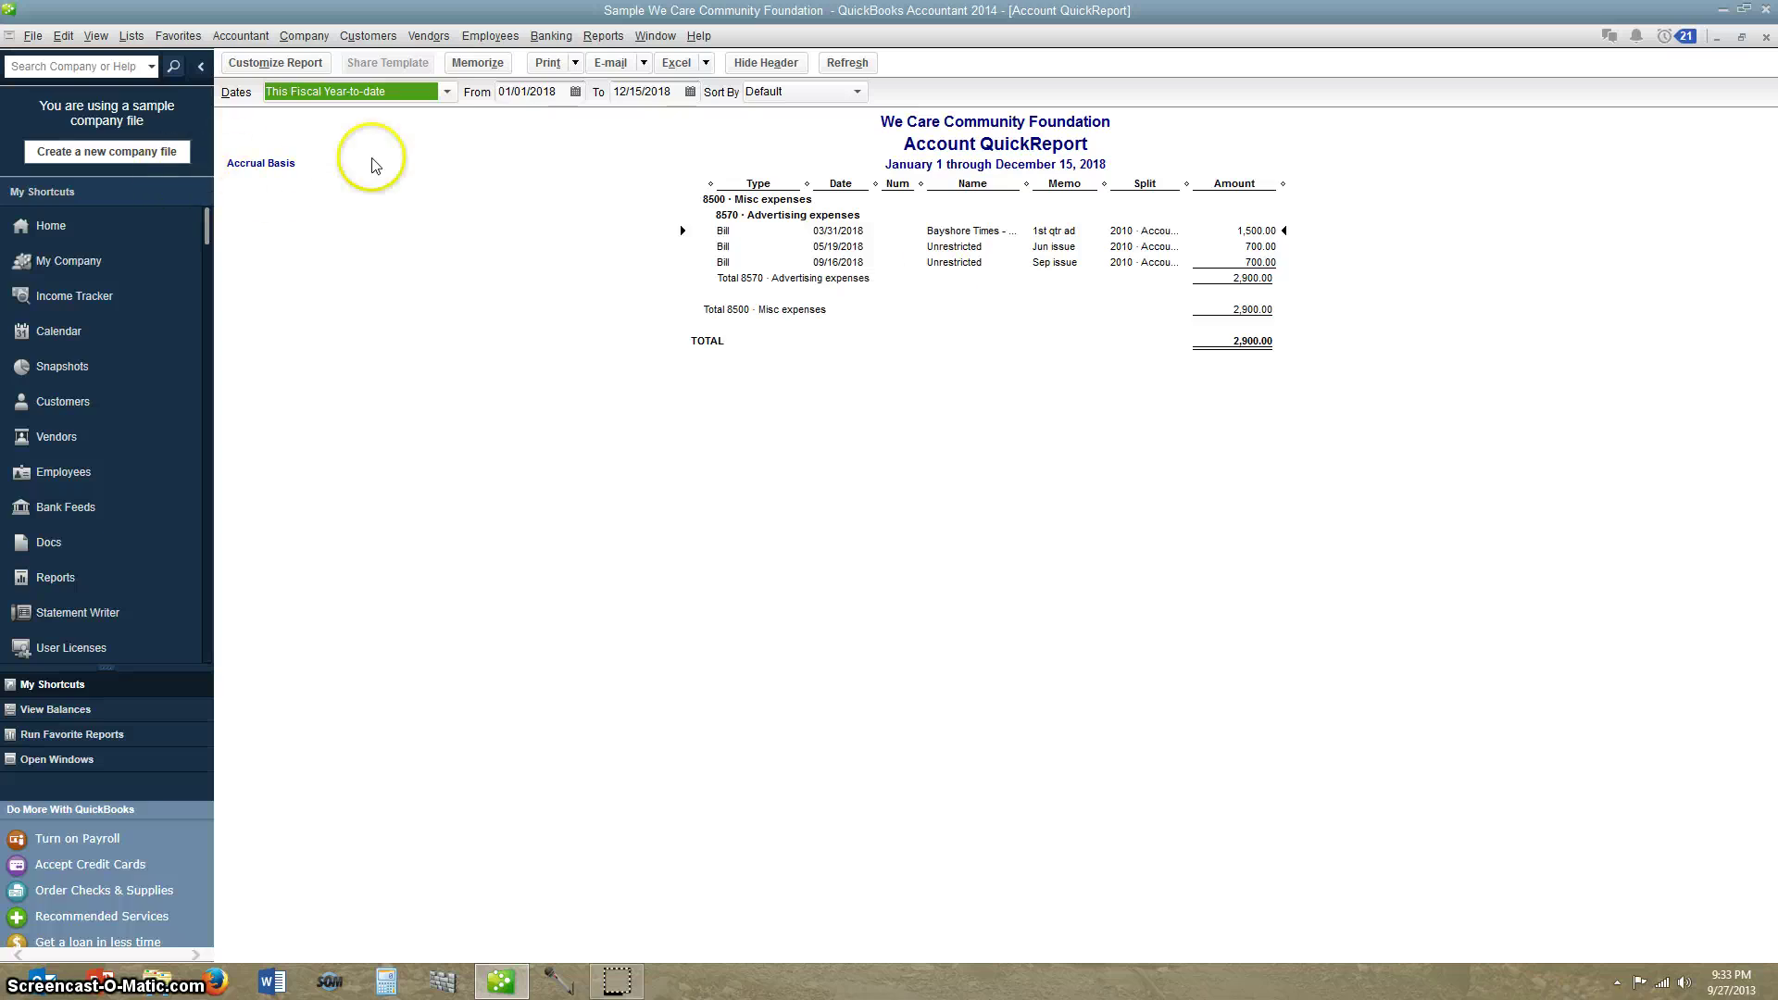
pyautogui.click(1765, 36)
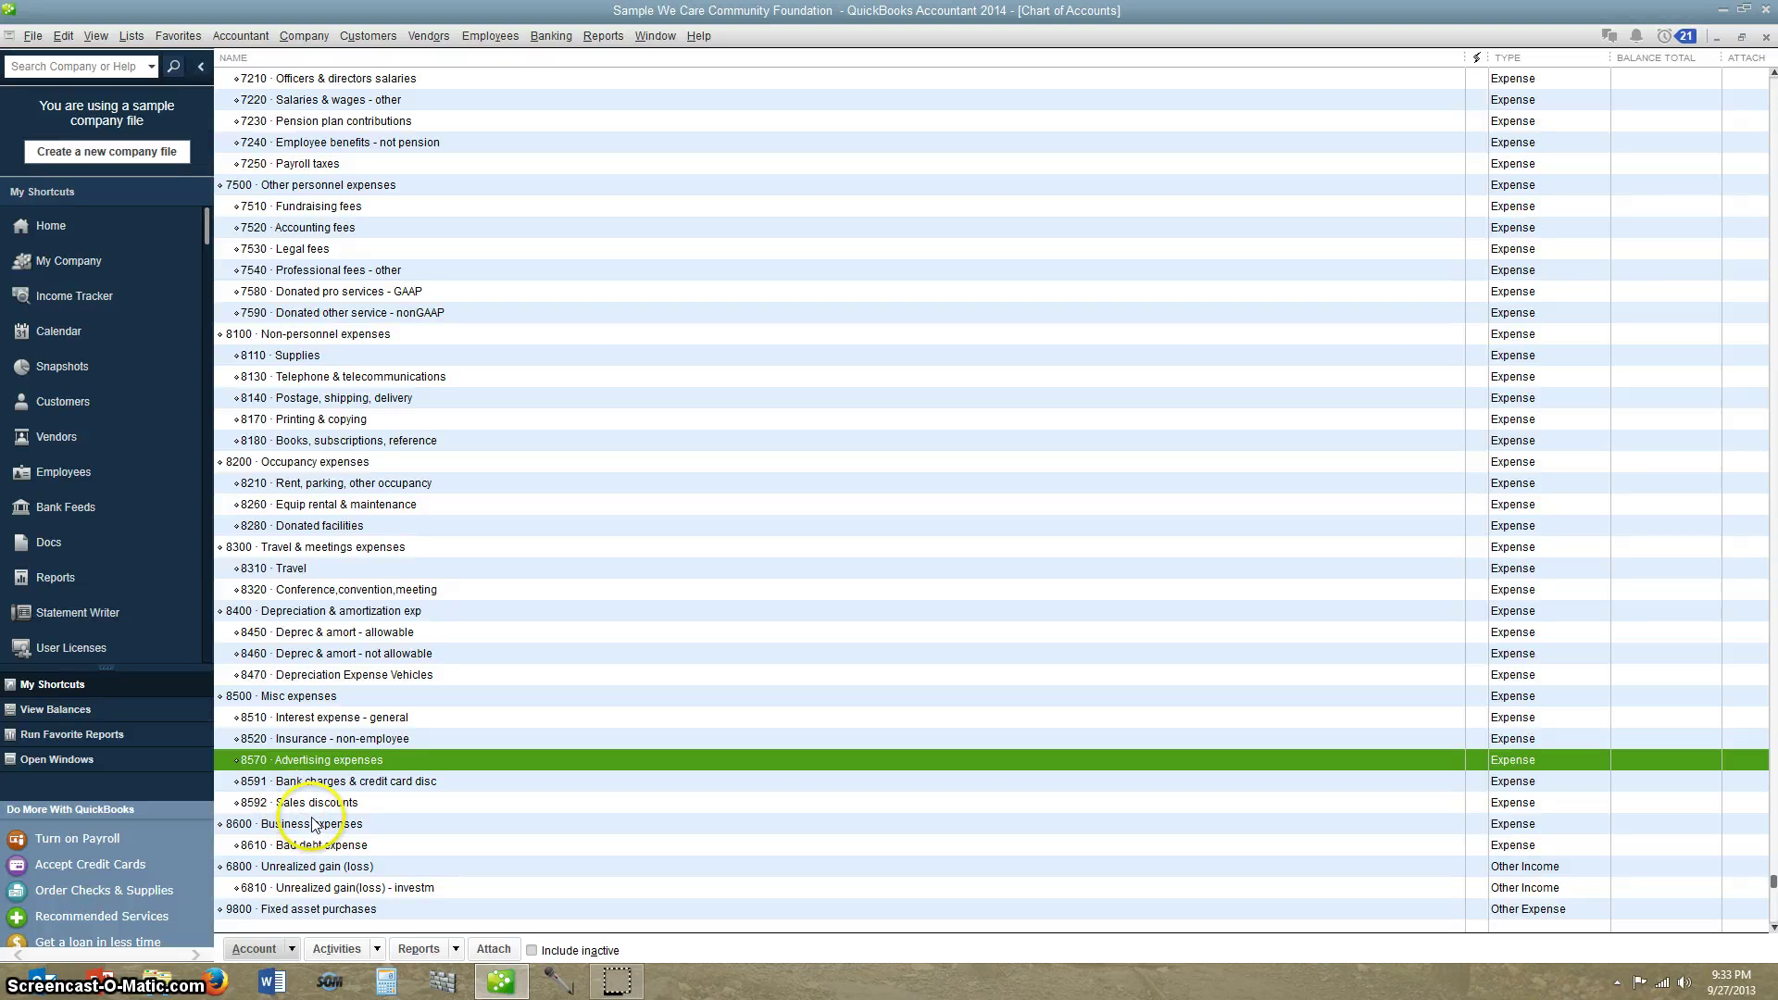
# Step: View the QuickReport of the account 8470 · Depreciation Expense Vehicles
pyautogui.click(296, 677)
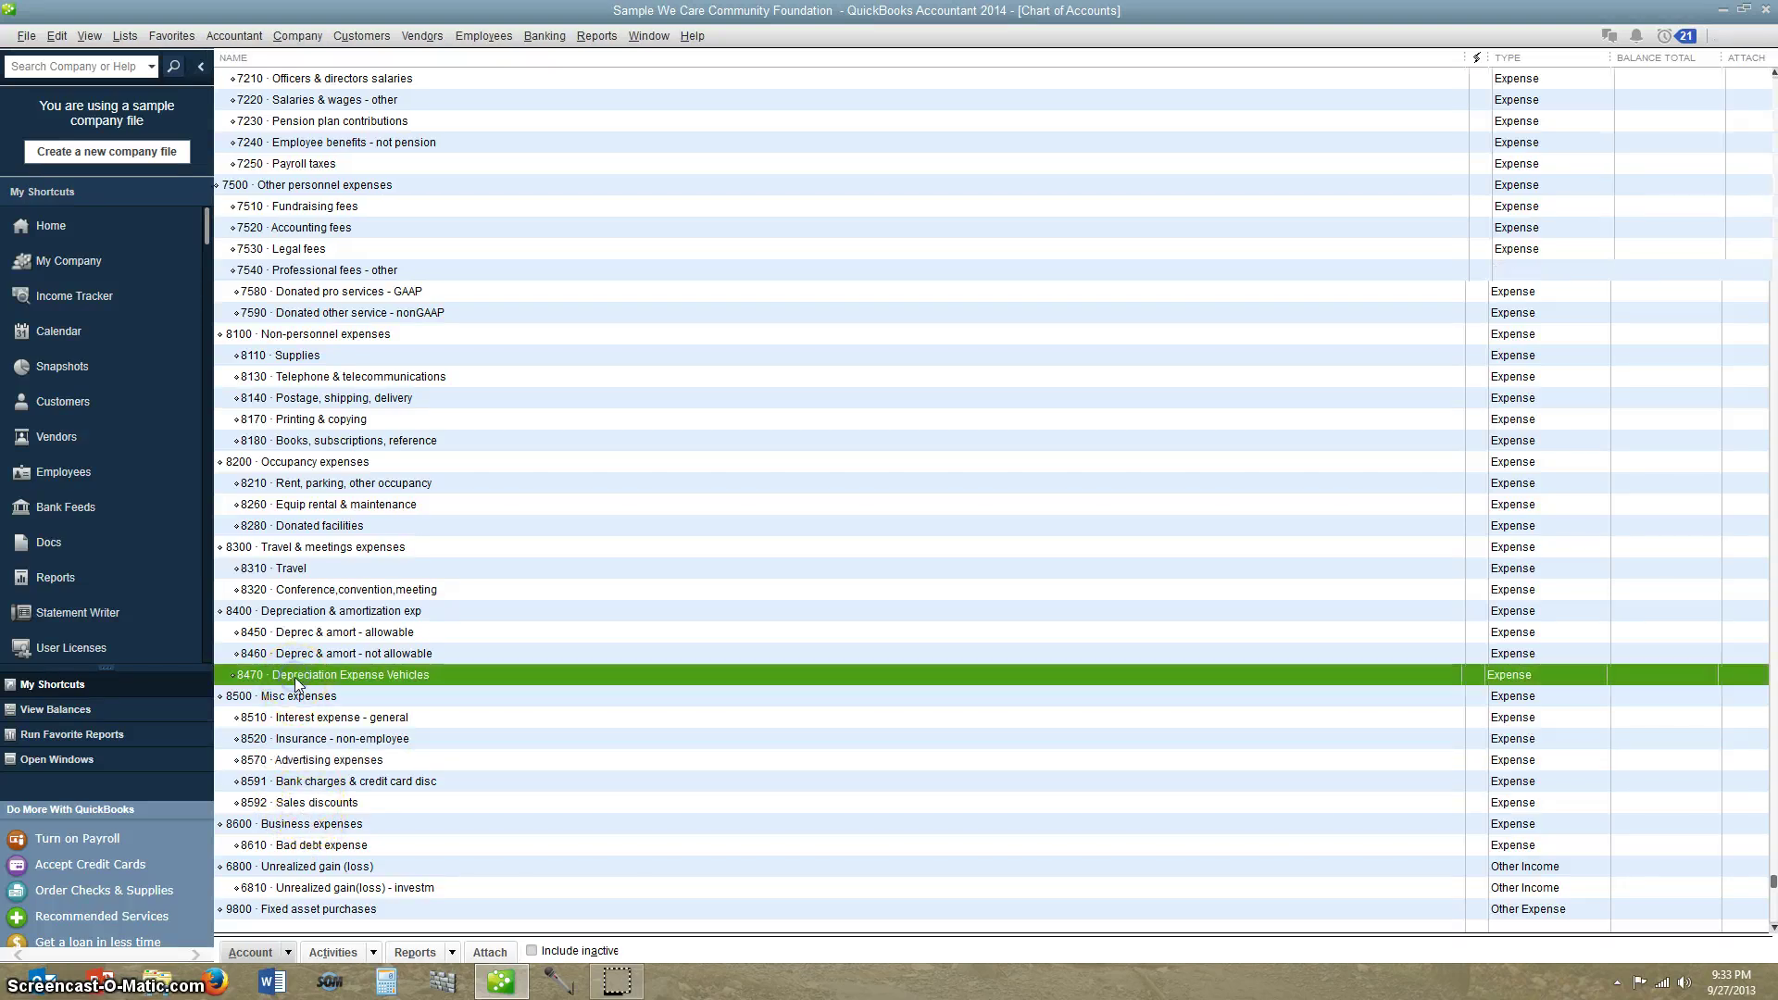
pyautogui.doubleClick(296, 683)
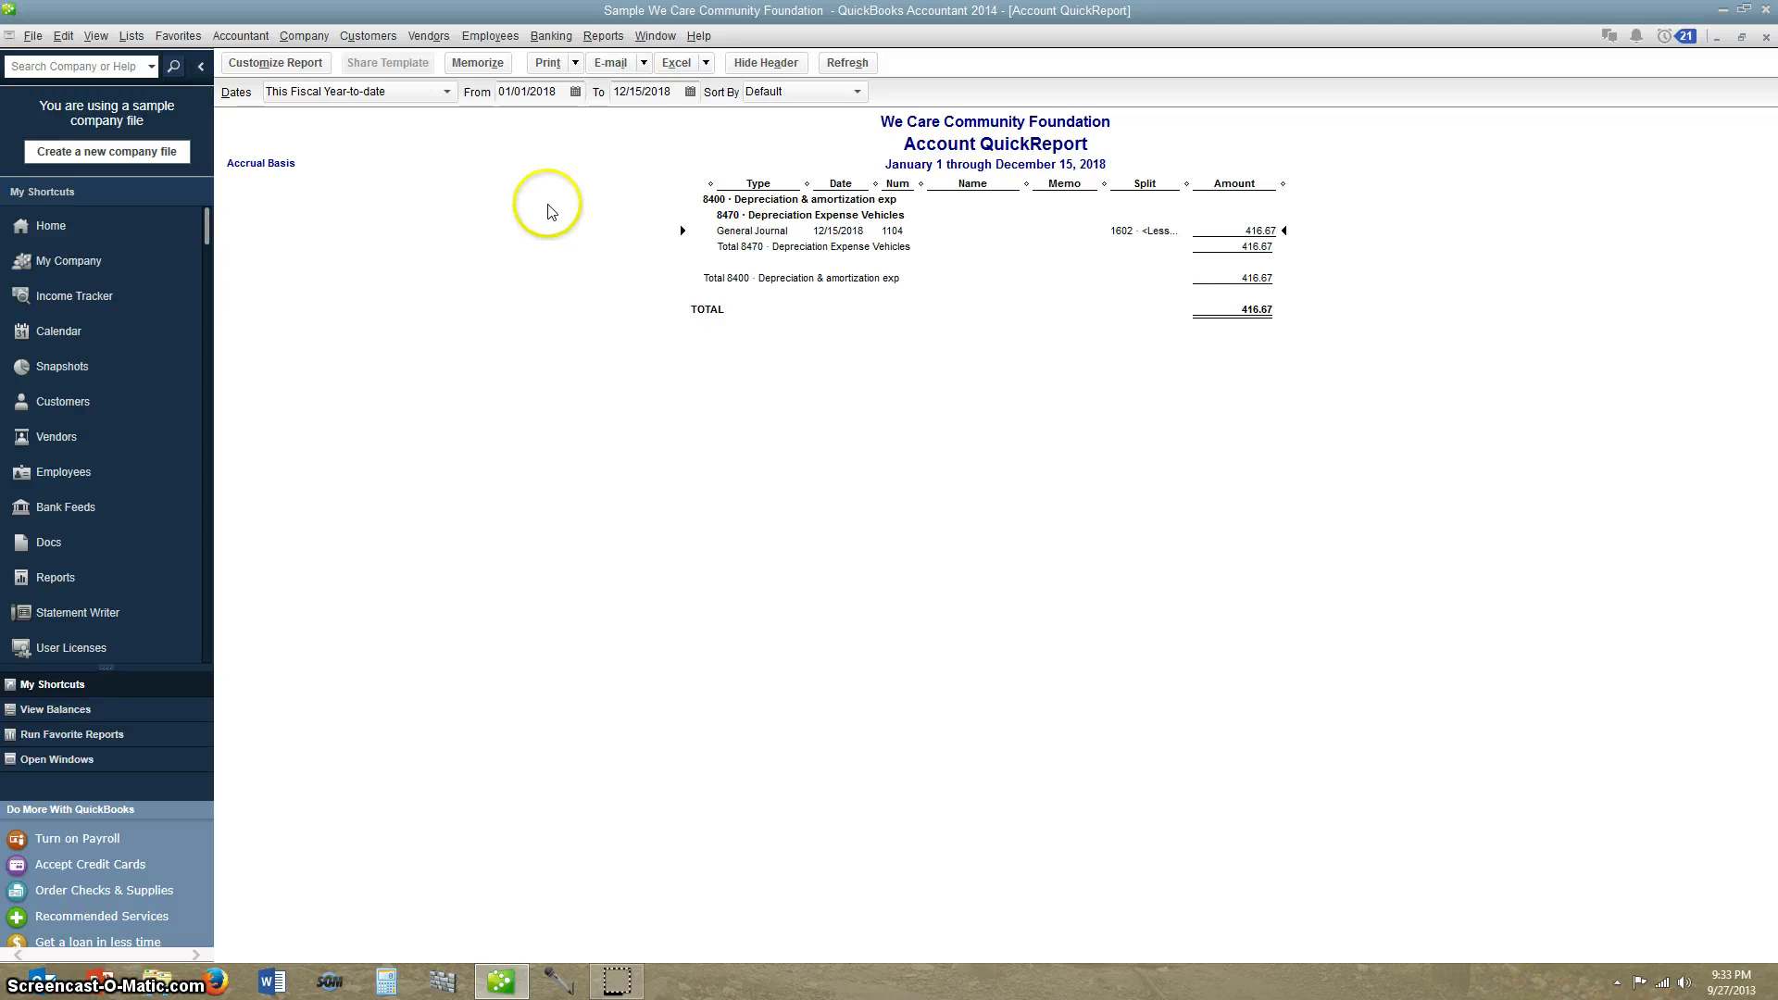
# Step: Generate the standard balance sheet report for the company
pyautogui.click(617, 42)
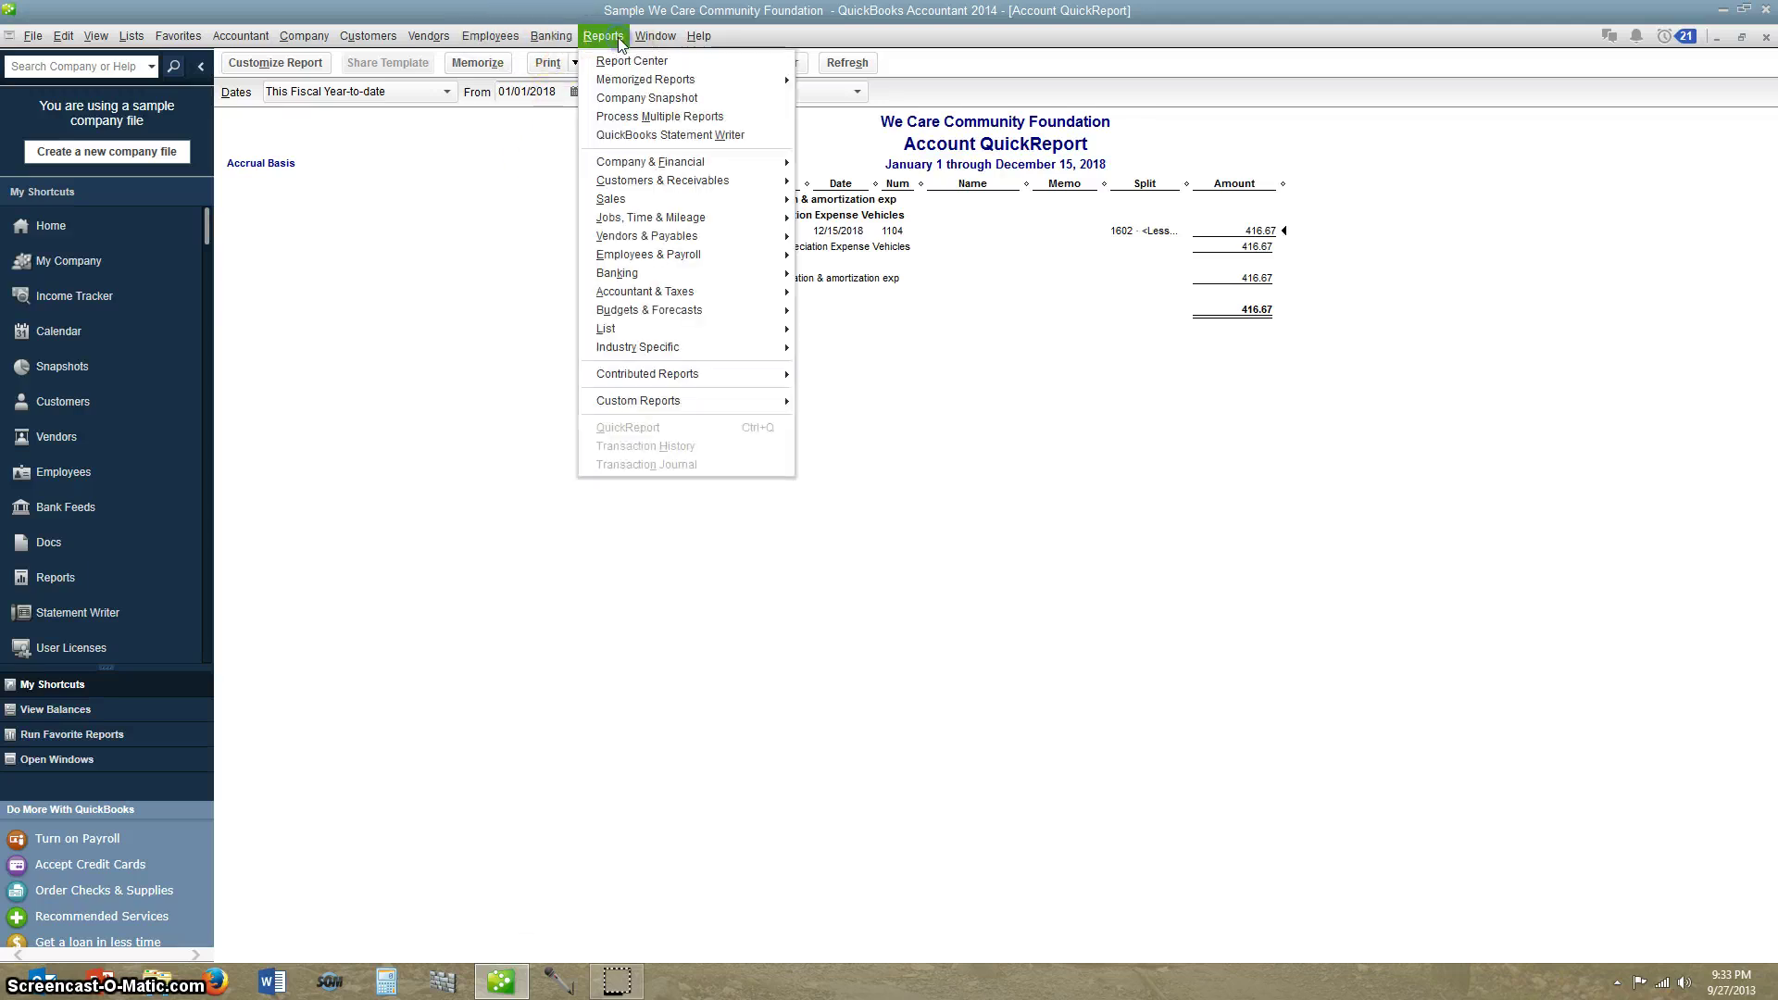
pyautogui.click(655, 161)
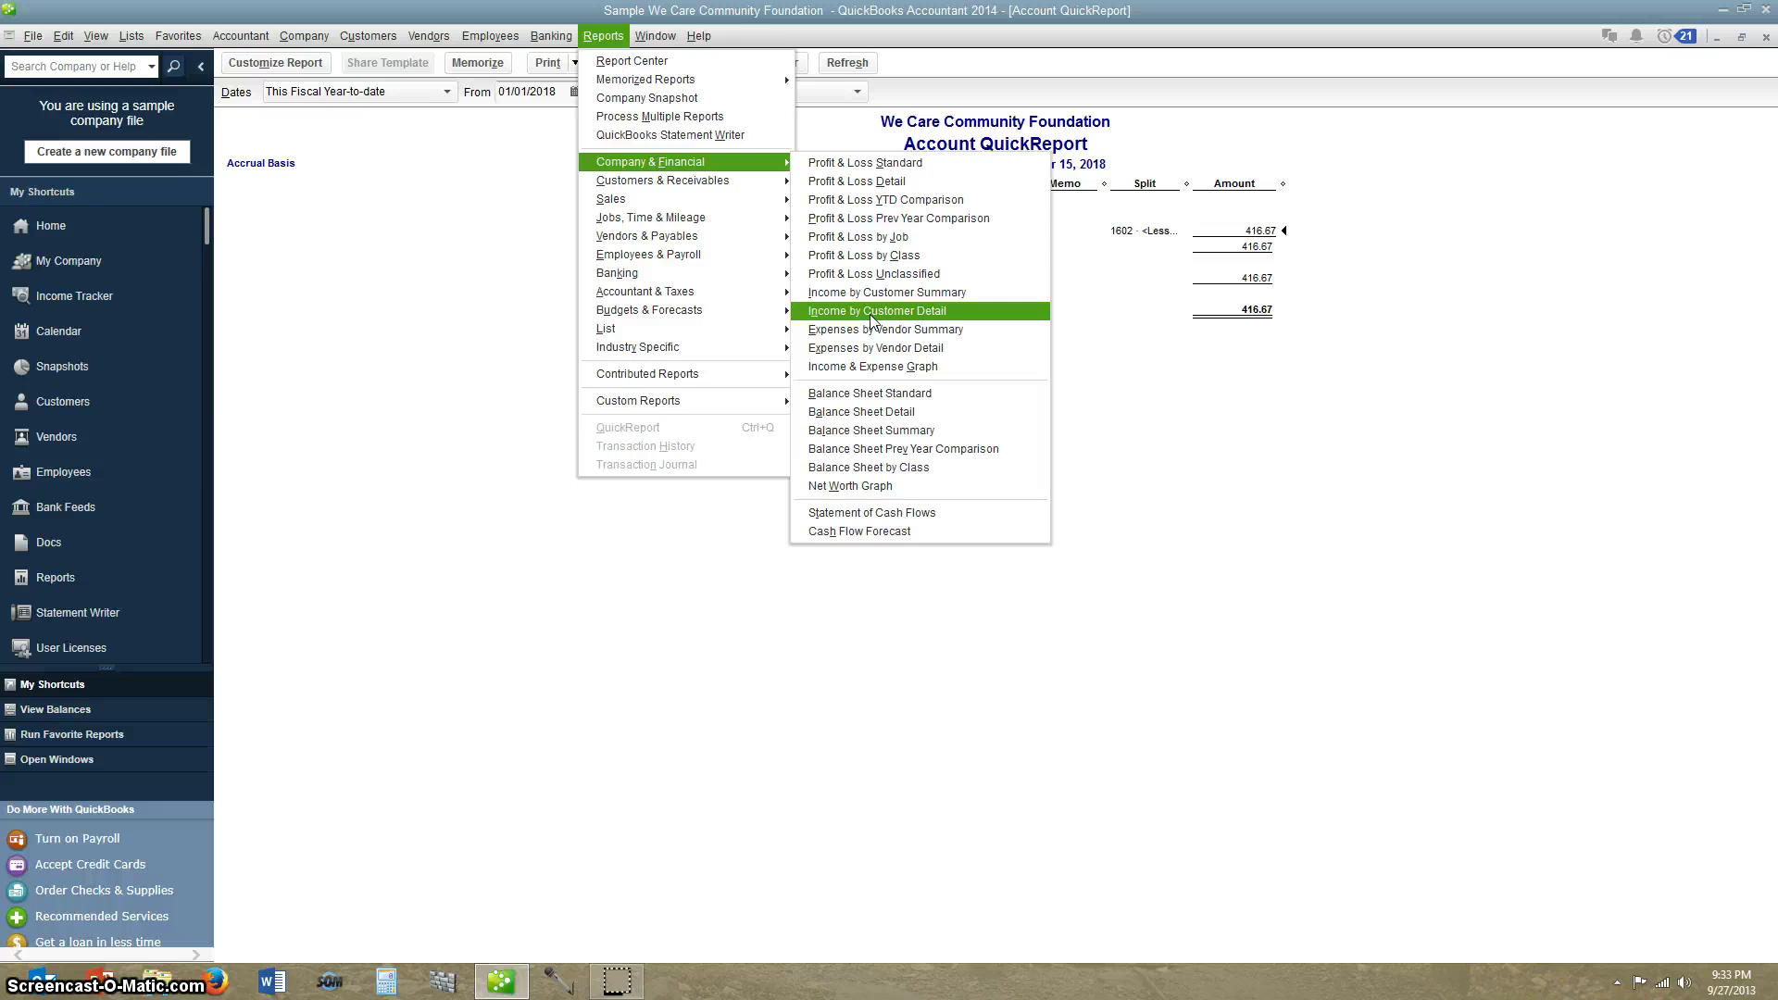
pyautogui.click(867, 392)
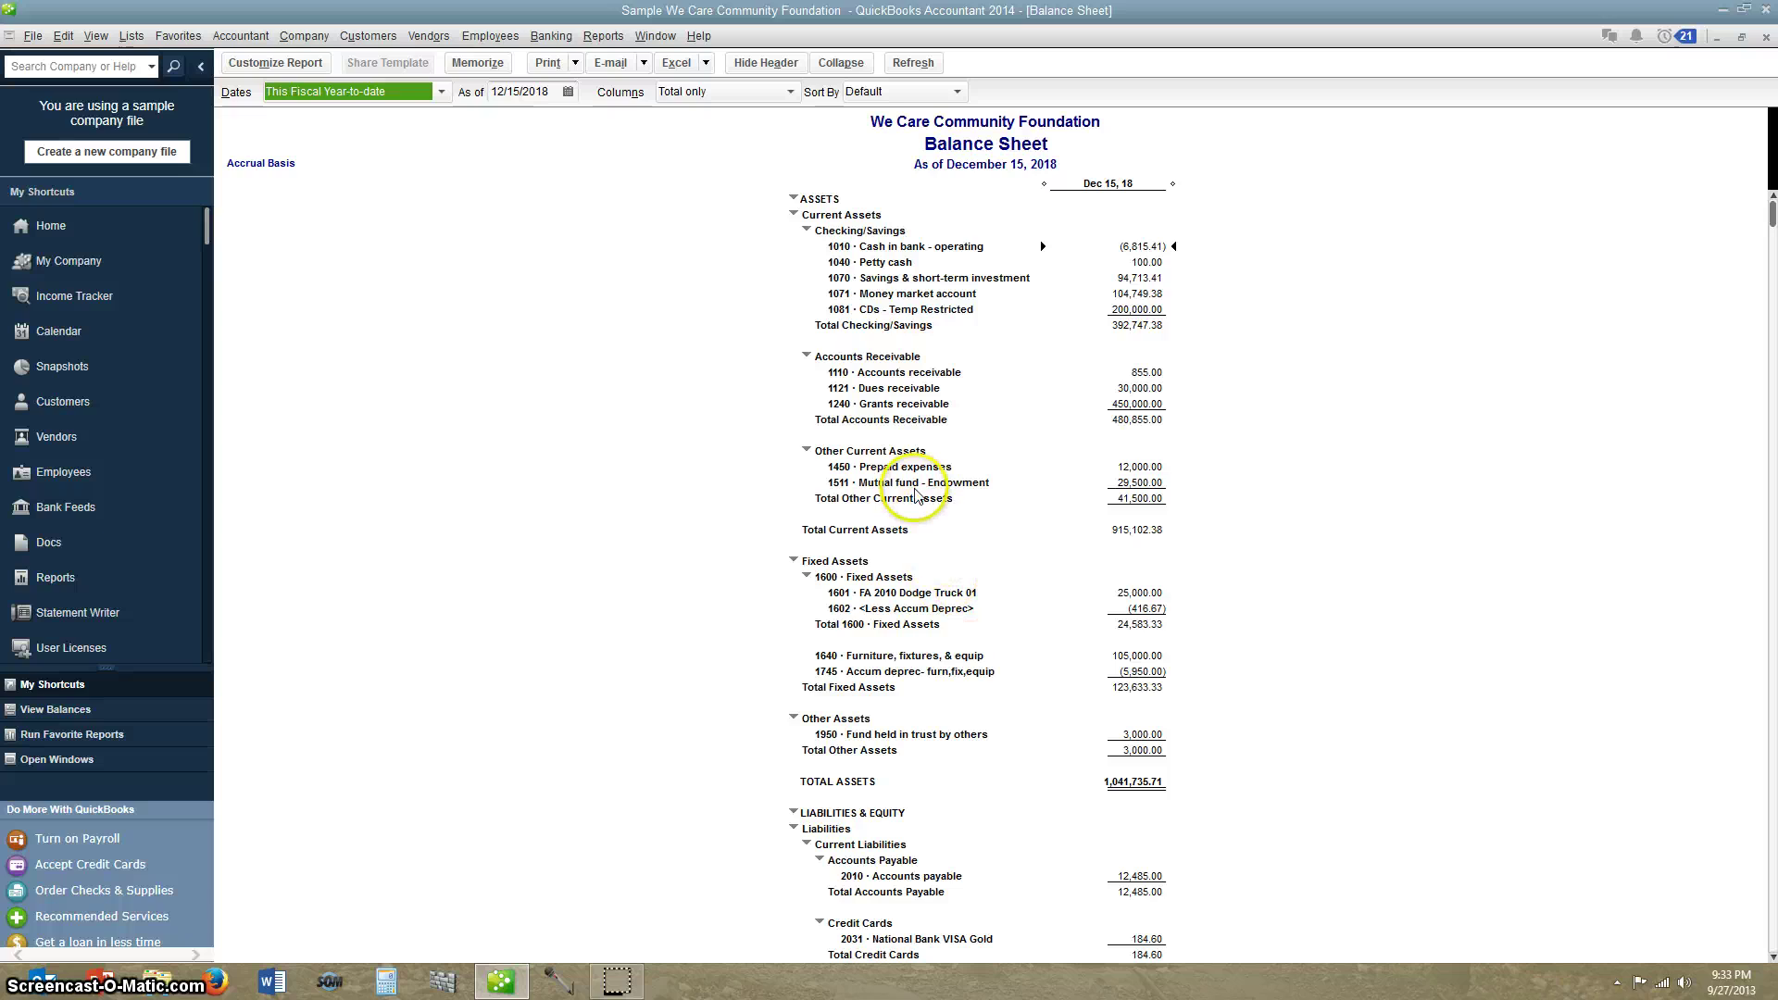
# Step: Collapse and expand 1600 · Fixed Assets in the balance sheet to examine its total, the truck's cost and the accumulated depreciation
pyautogui.scroll(-1, 915, 495)
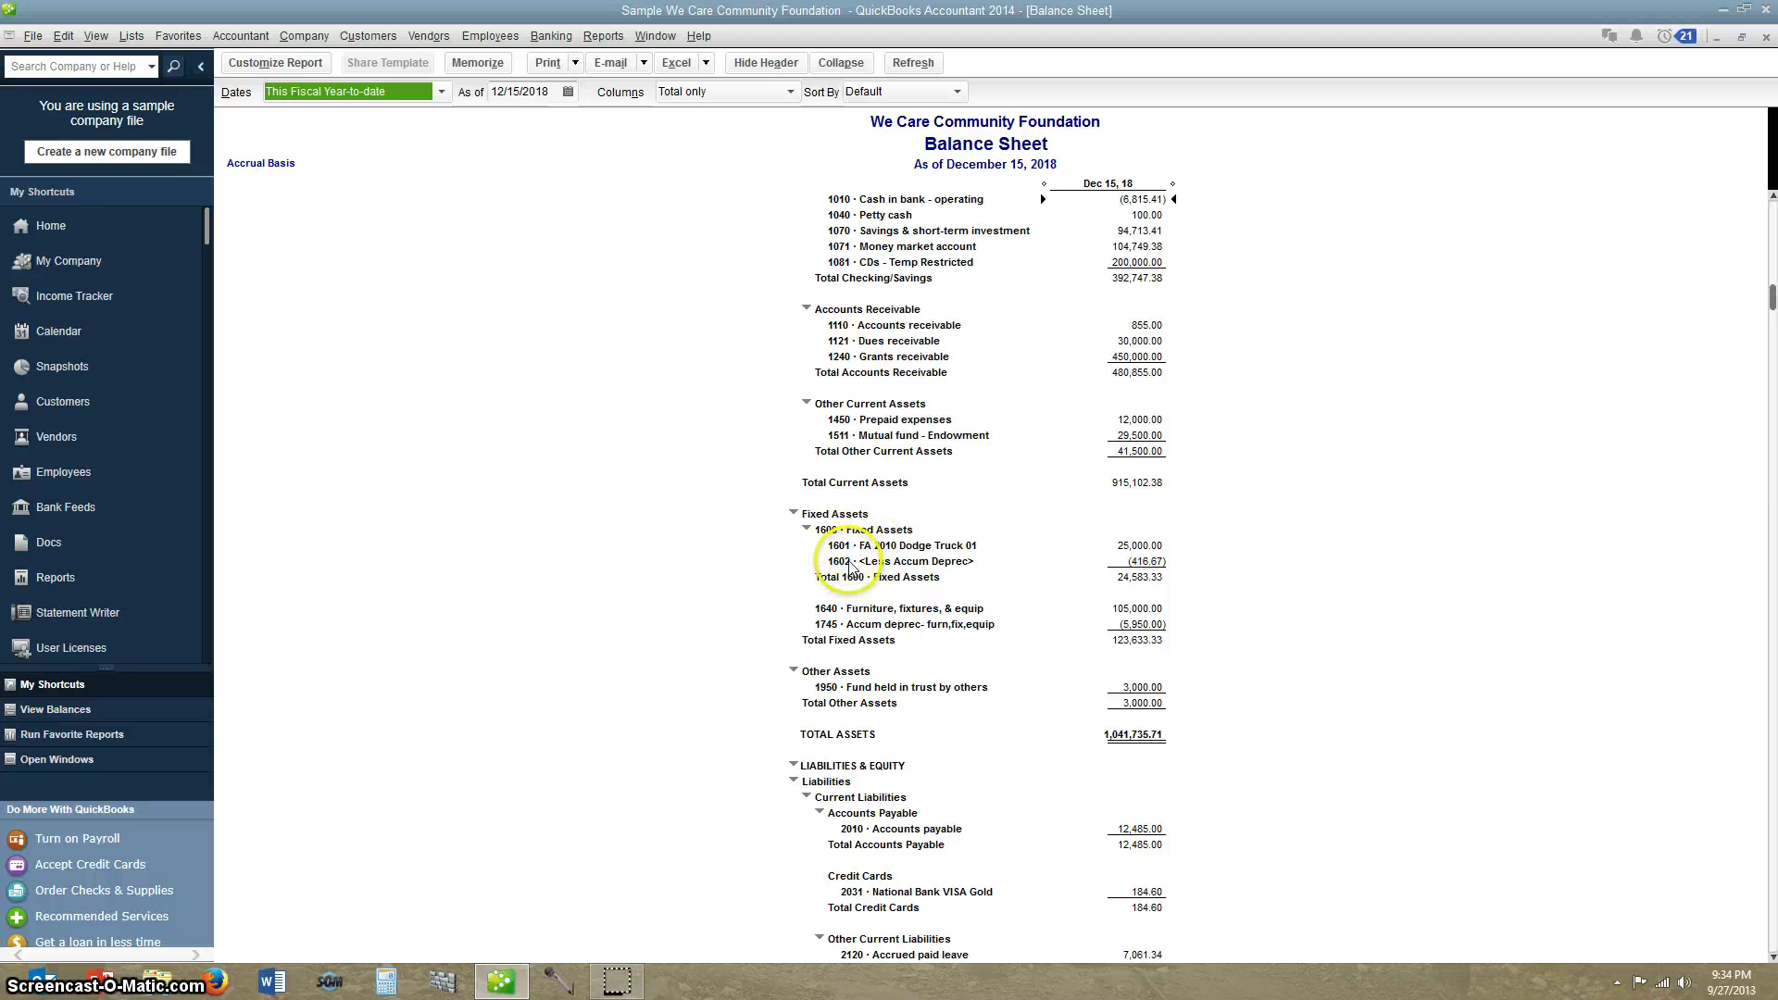
pyautogui.click(806, 530)
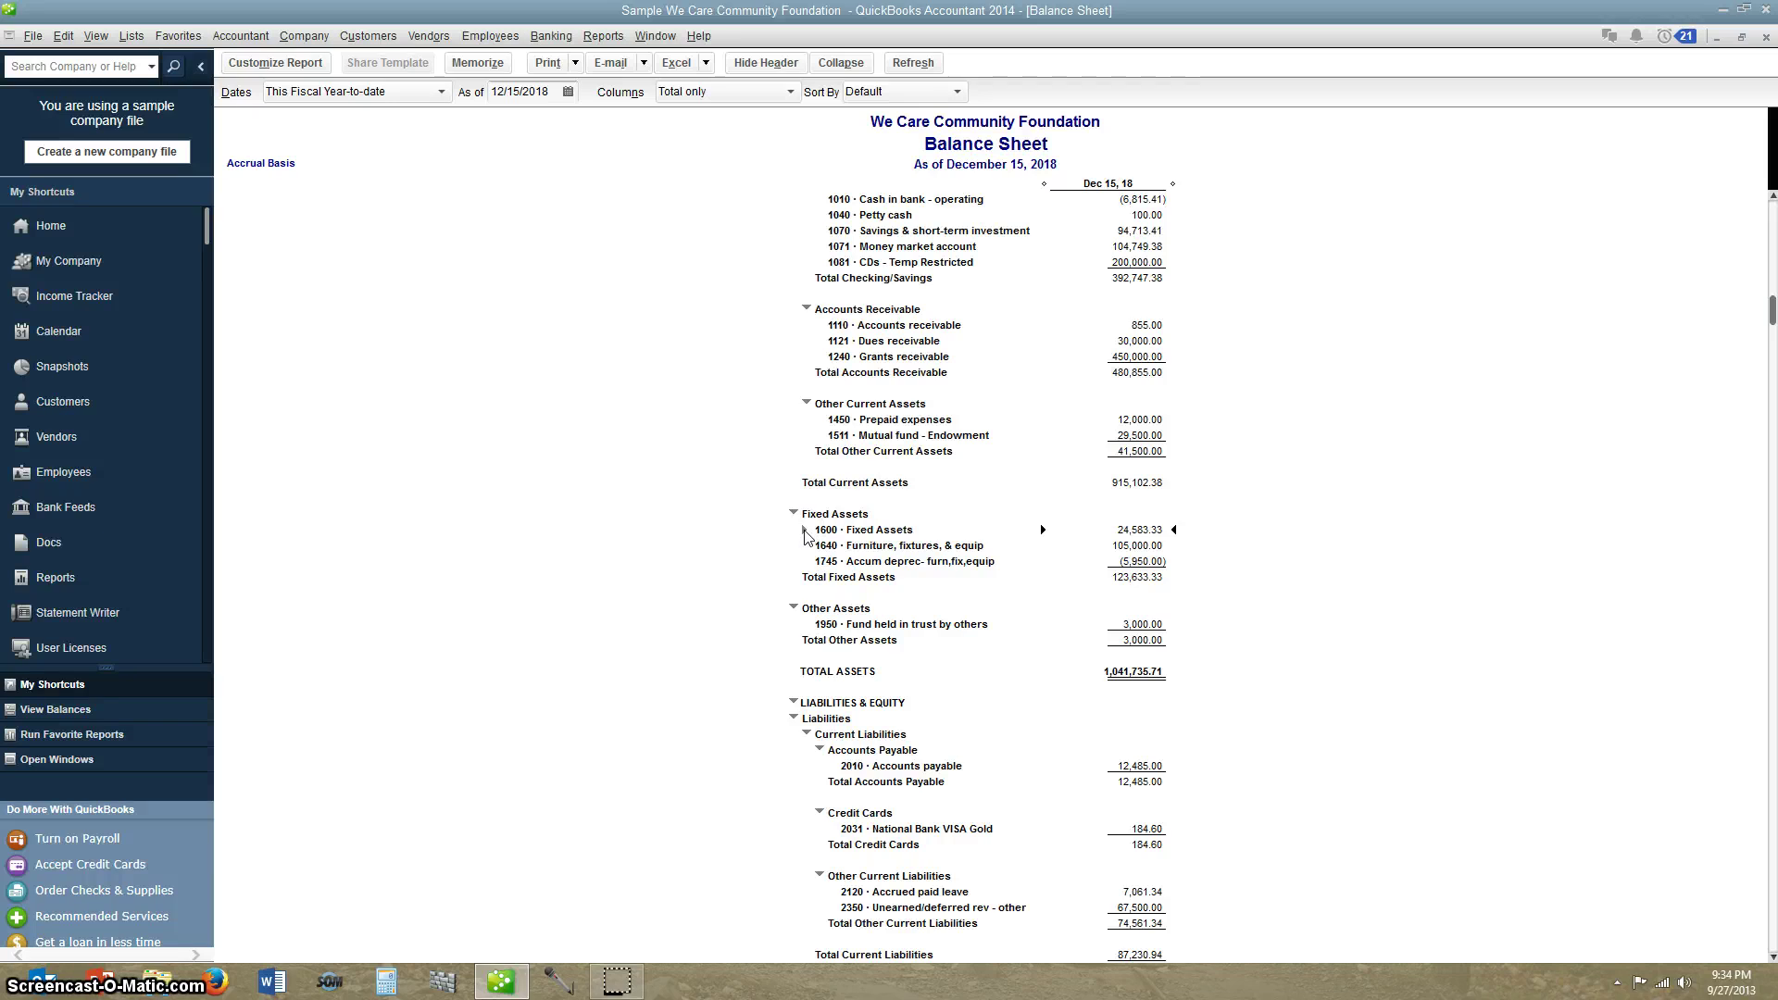
pyautogui.click(805, 531)
pyautogui.click(805, 531)
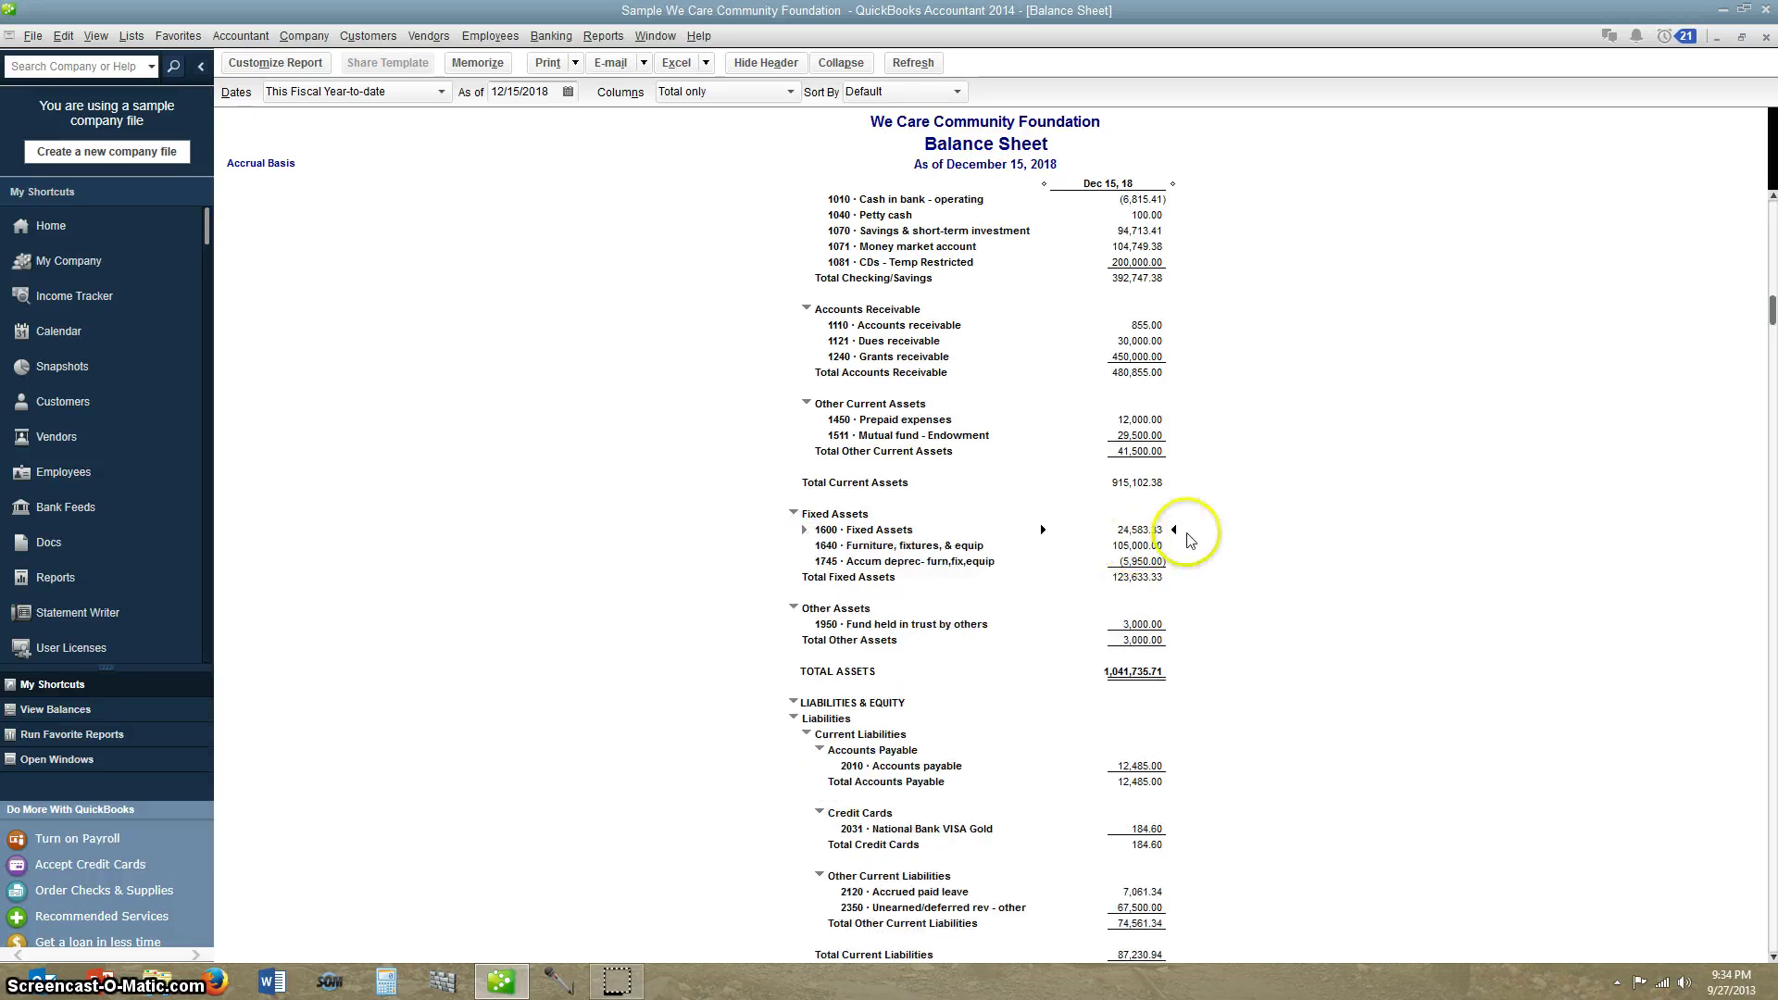
pyautogui.click(805, 529)
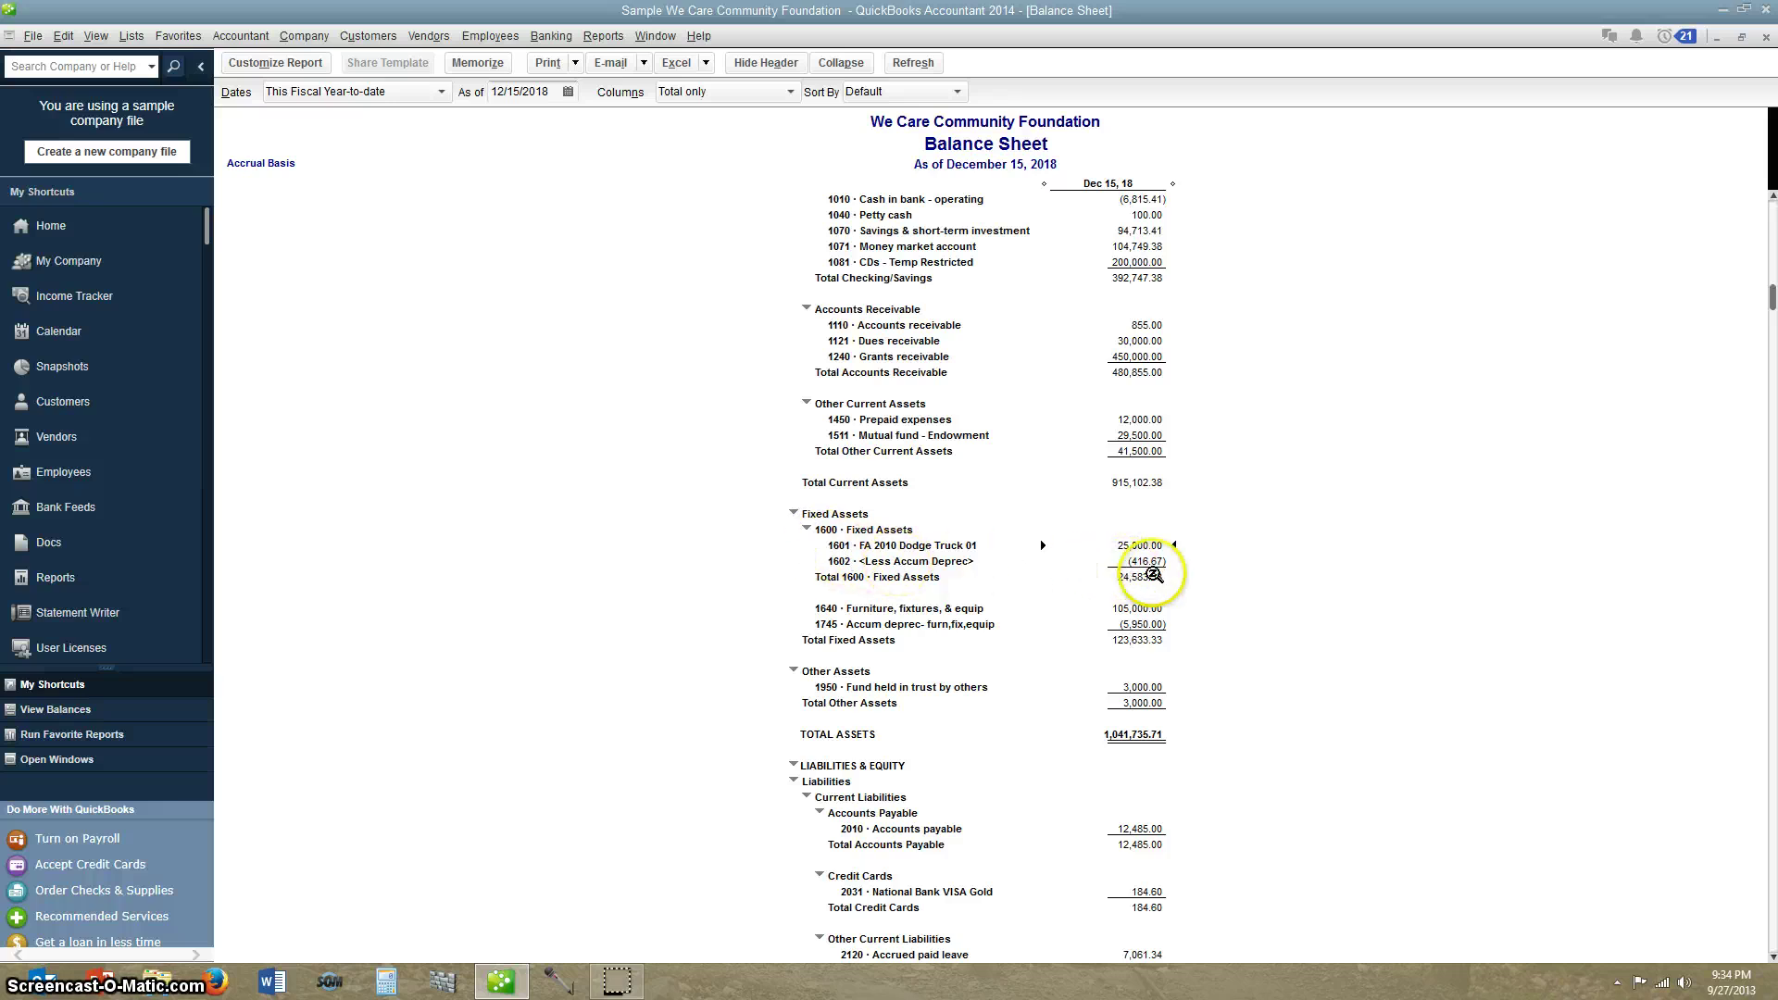
pyautogui.click(561, 575)
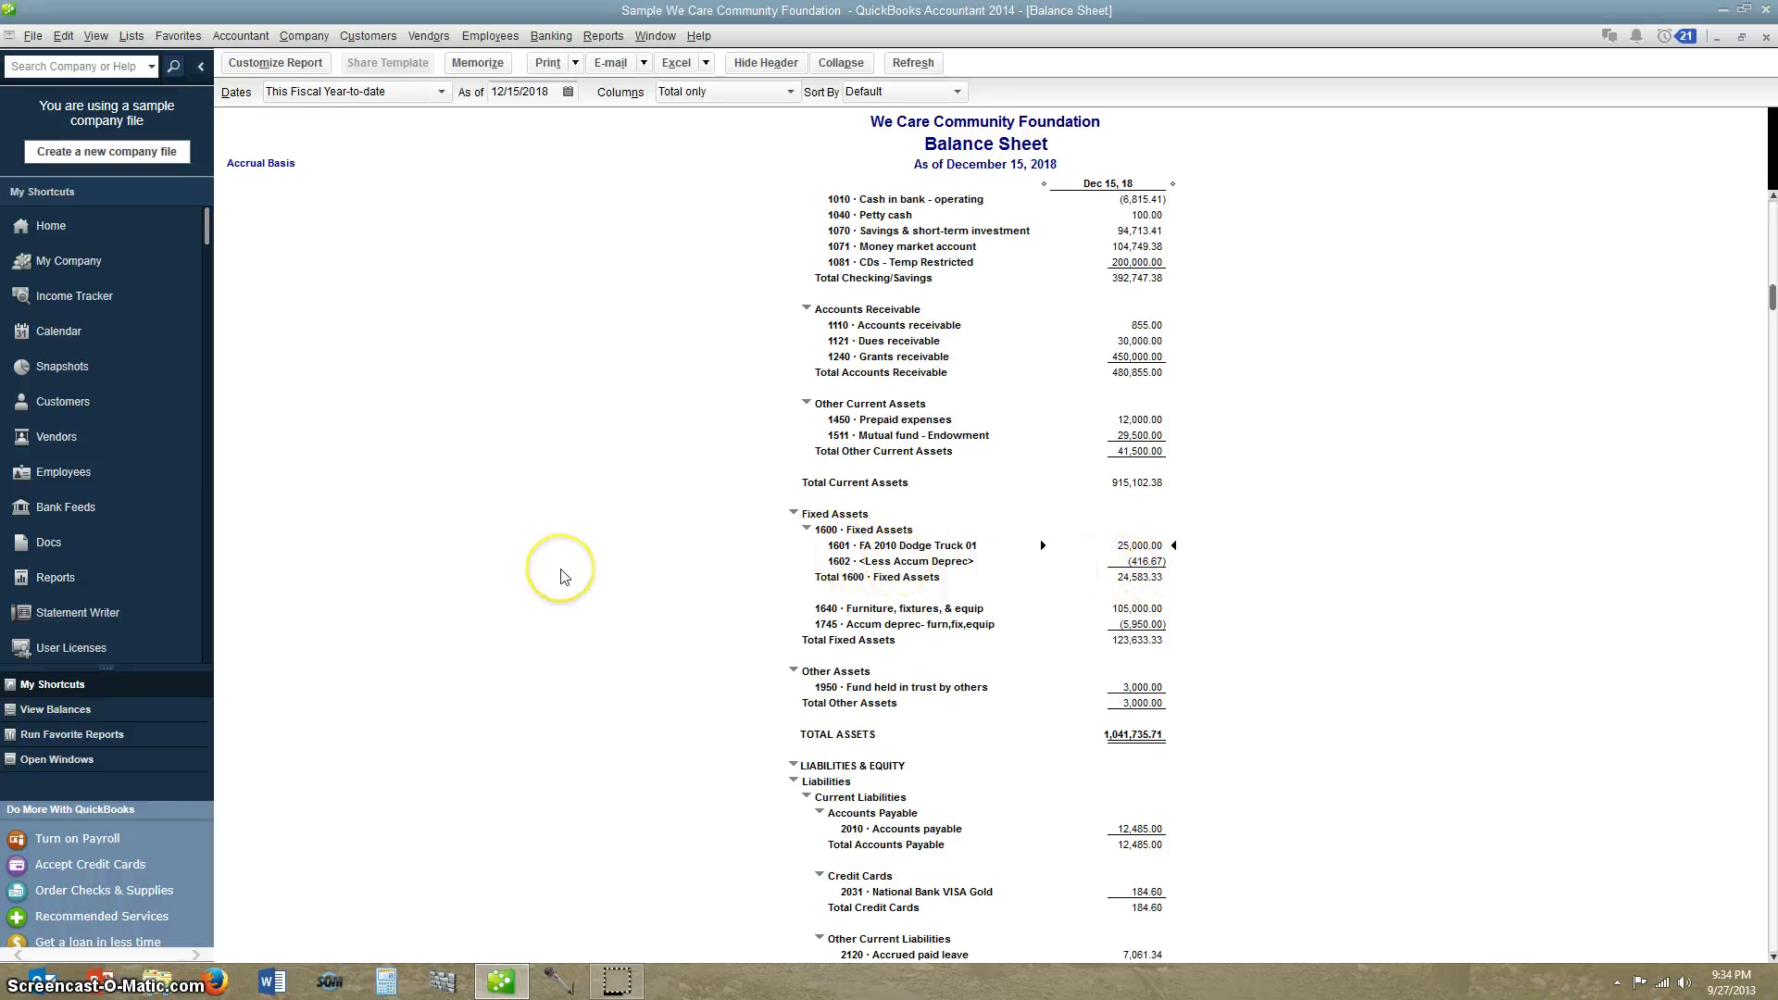